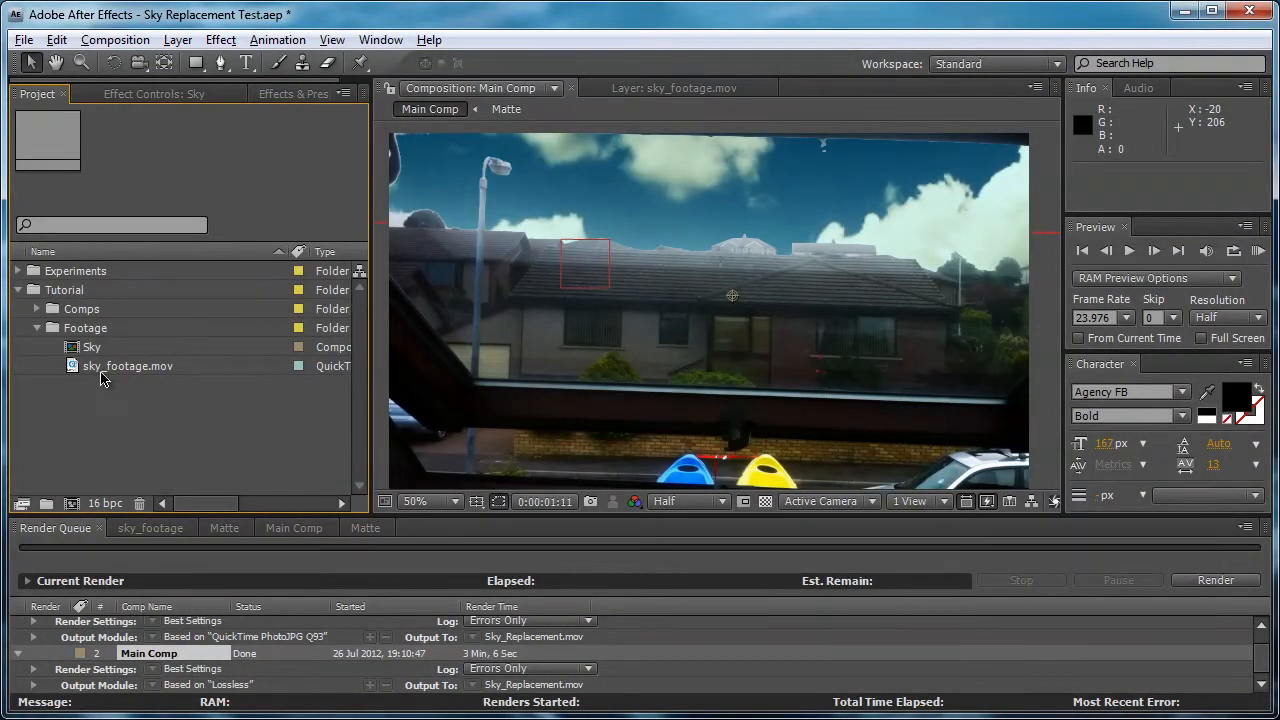
Create a new composition from sky_footage.mov and set the project colour depth to 8 bpc
left_click_drag(101, 377, 70, 509)
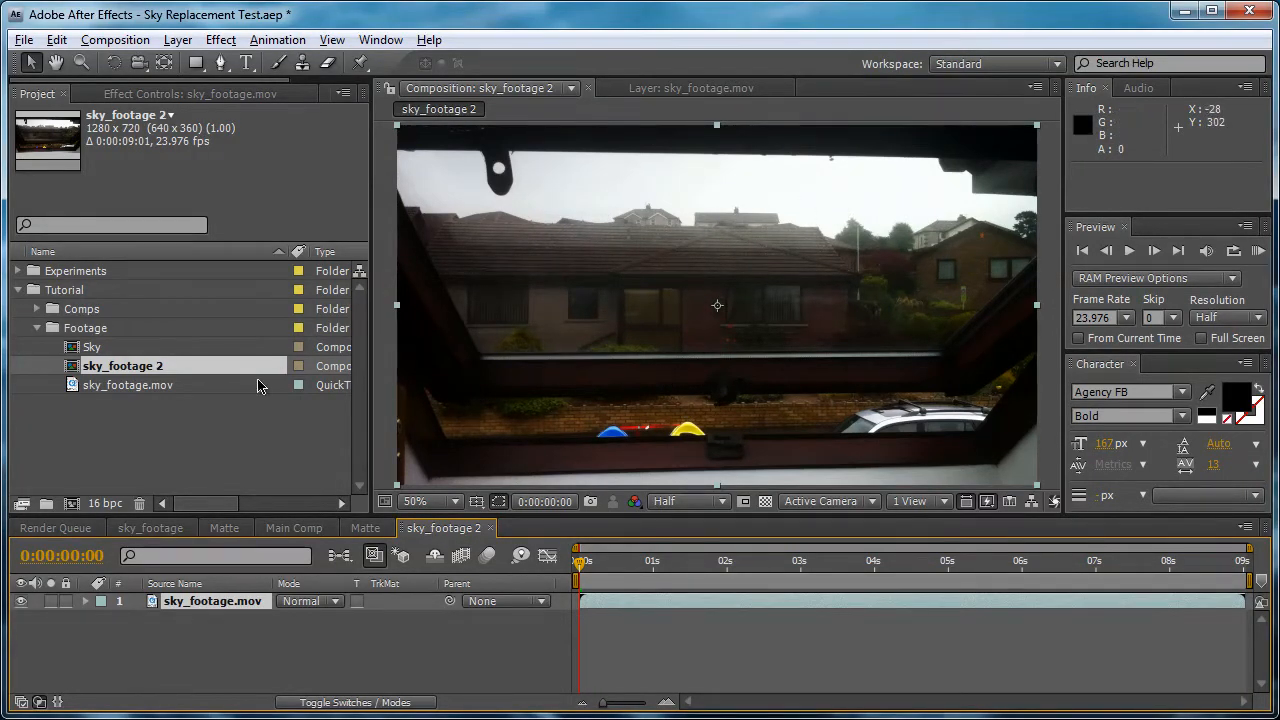
left_click(116, 508, "alt")
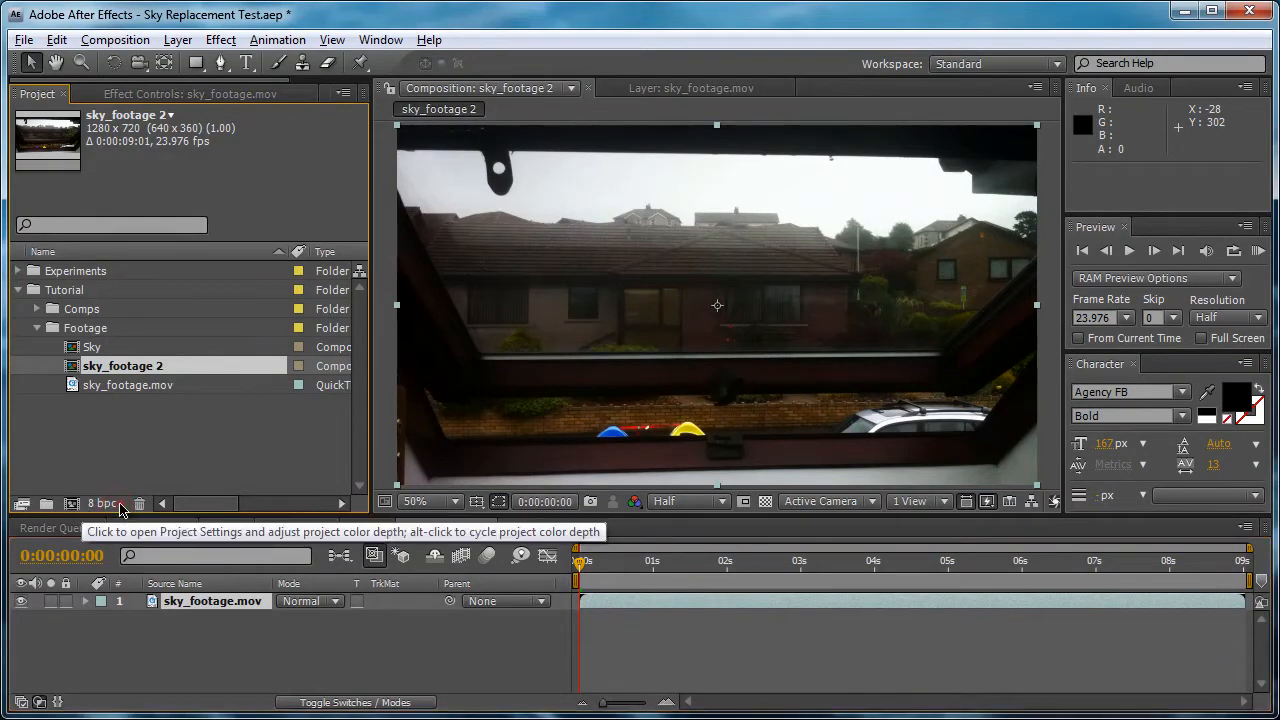
left_click(117, 506, "alt")
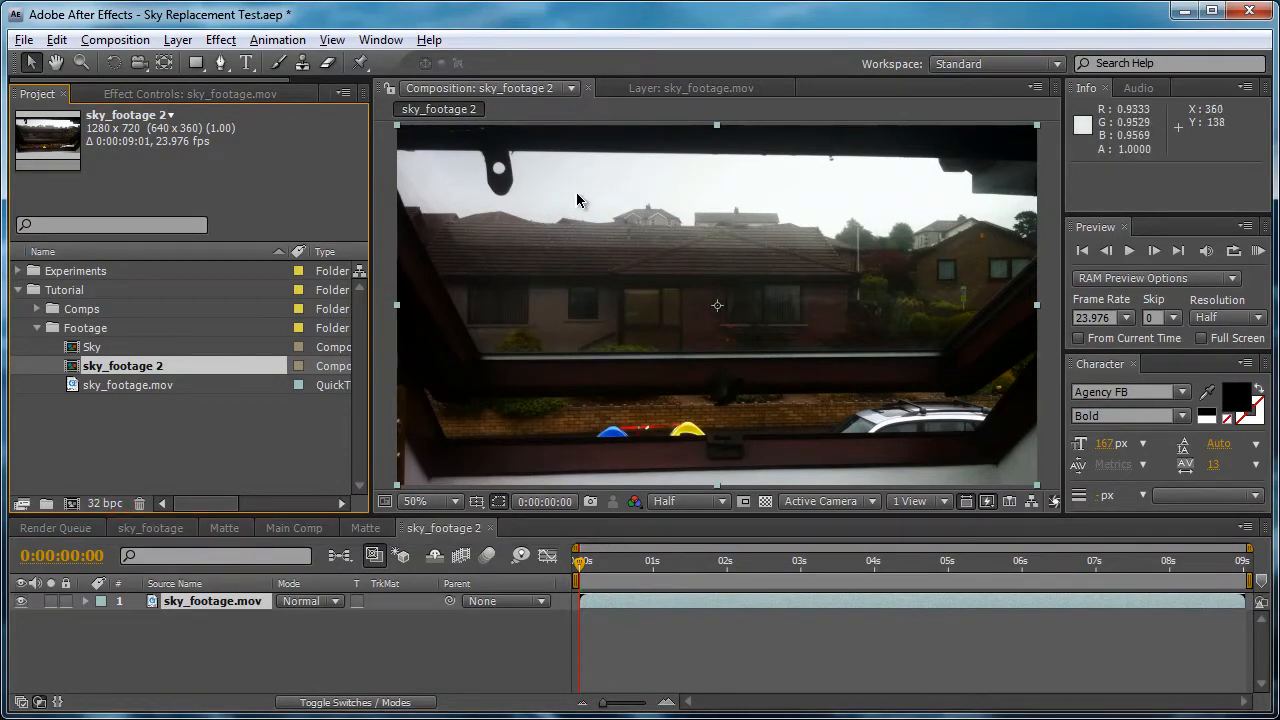
left_click(104, 503, "alt")
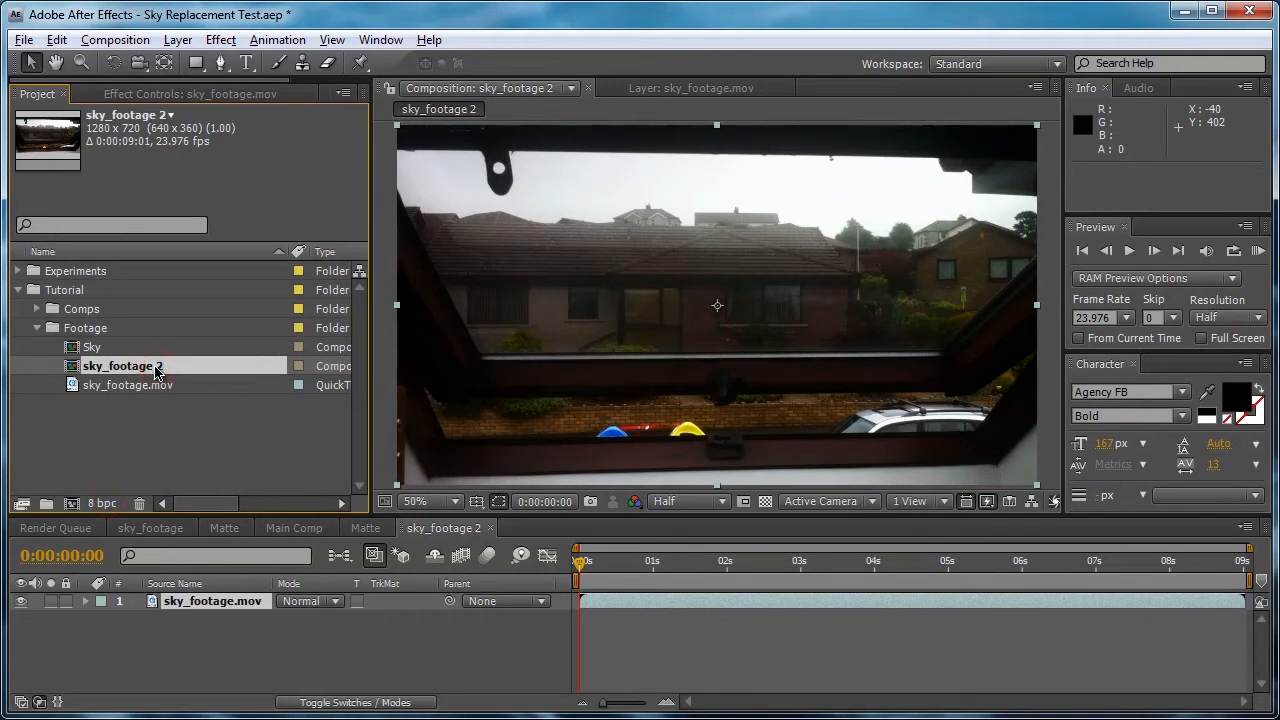
Rename the new sky_footage 2 composition to Main Comp
key("Return")
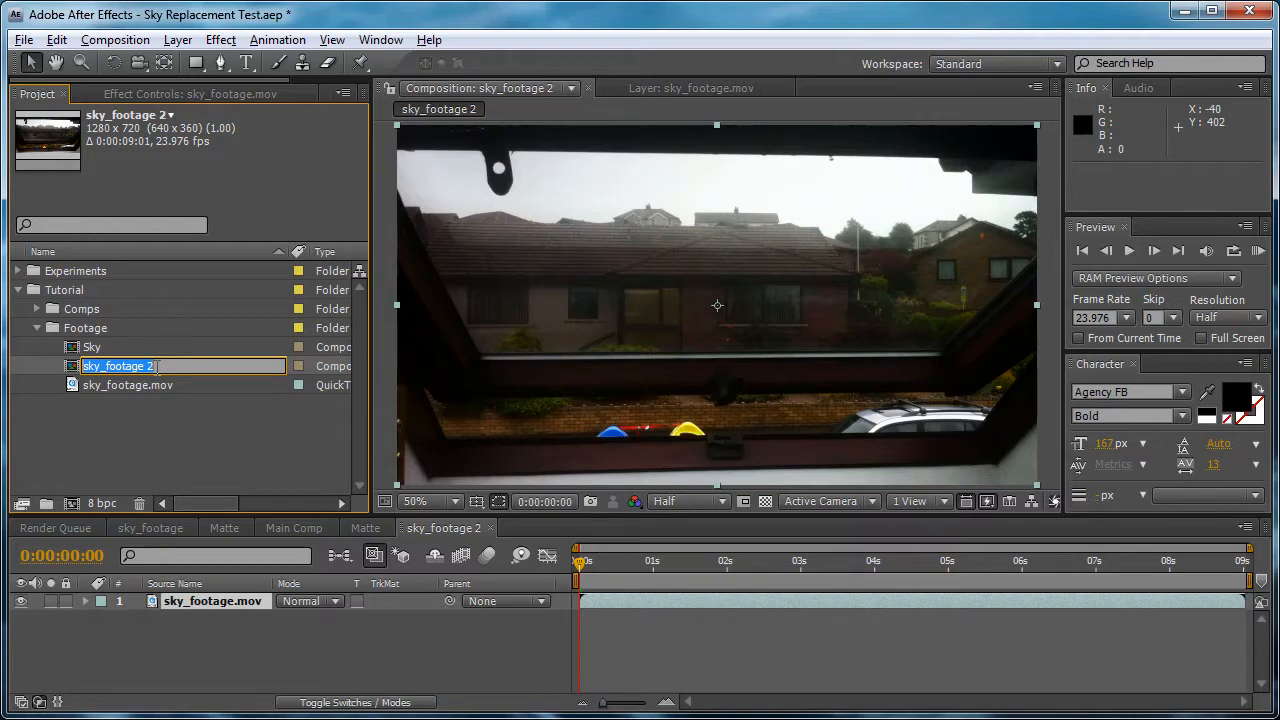
type("Main Comp")
key("Return")
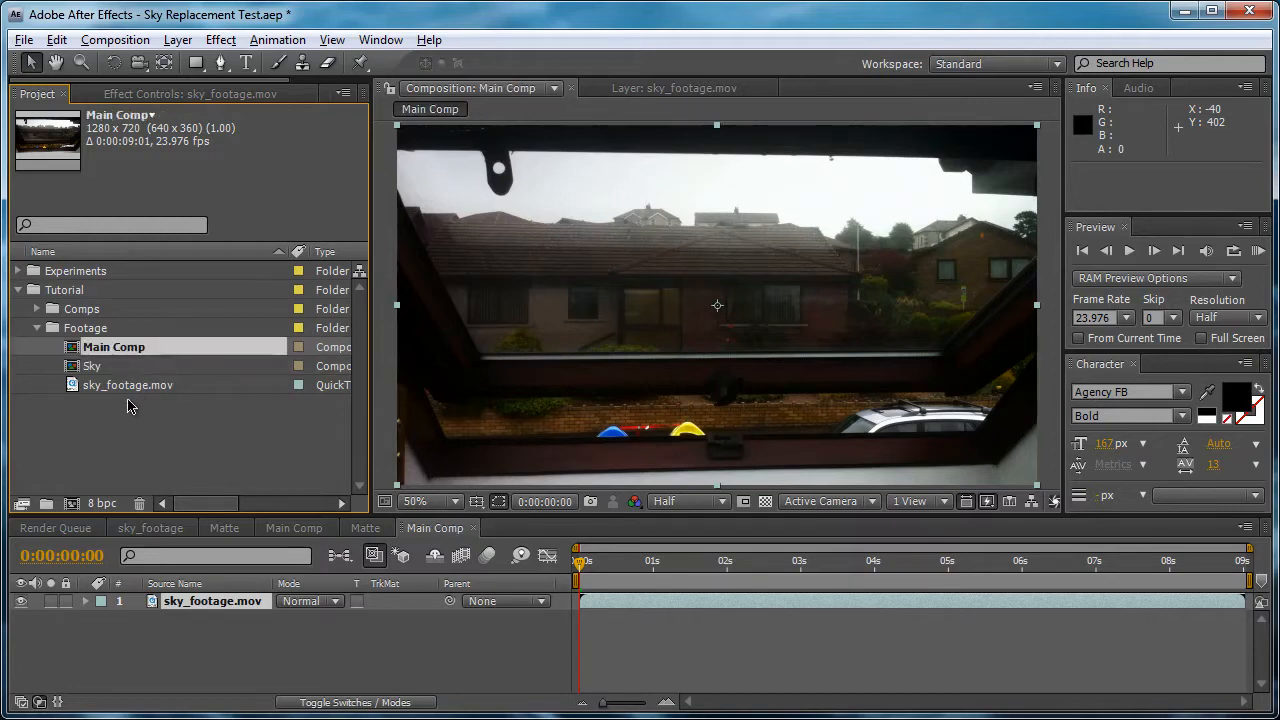
Close the timelines of the old sky_footage, Matte and Main Comp compositions, keeping only the new Main Comp open
left_click(191, 530)
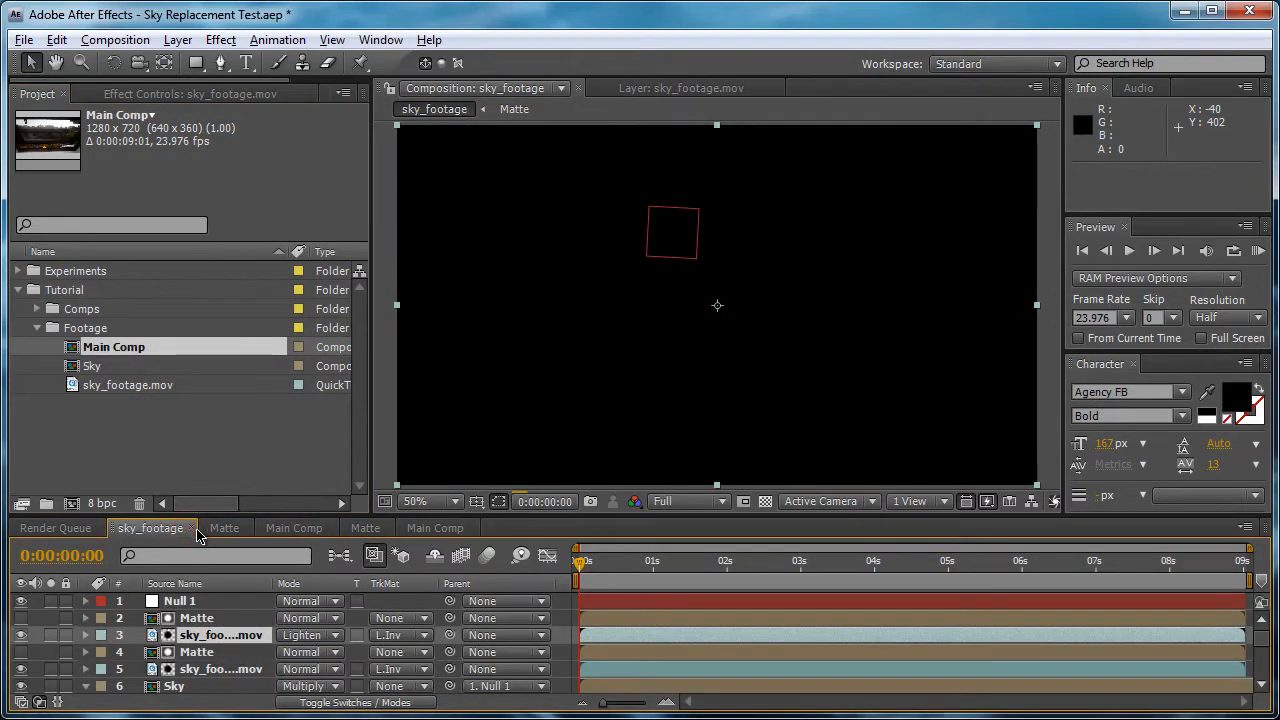
left_click(192, 530)
left_click(156, 528)
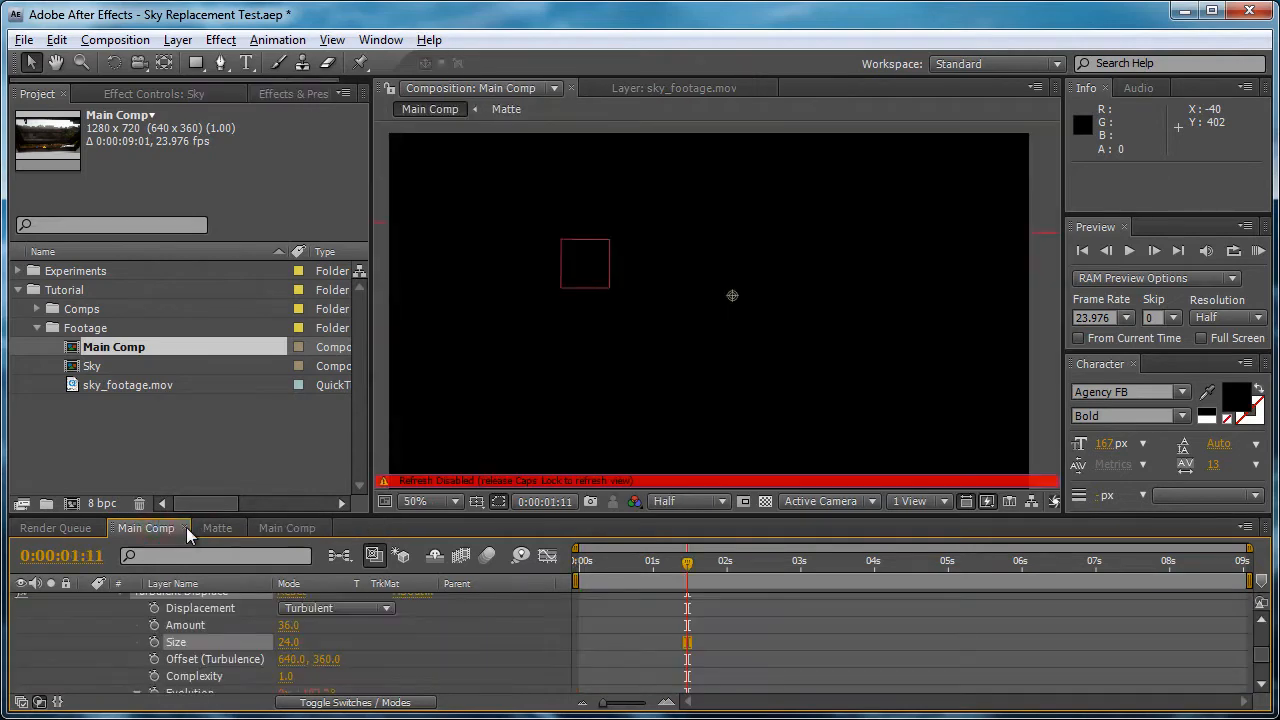
left_click(186, 527)
left_click(157, 528)
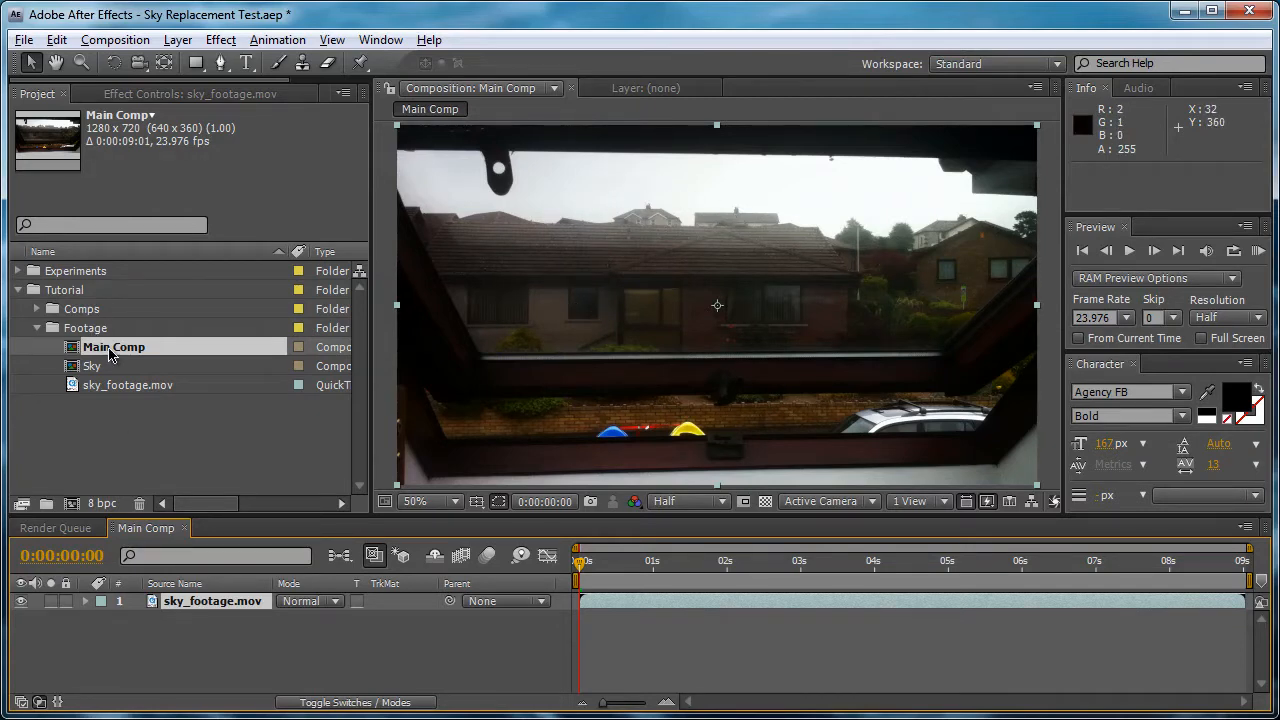
Move the Main Comp composition into the Comps folder and expand that folder
left_click_drag(110, 355, 82, 310)
left_click(36, 310)
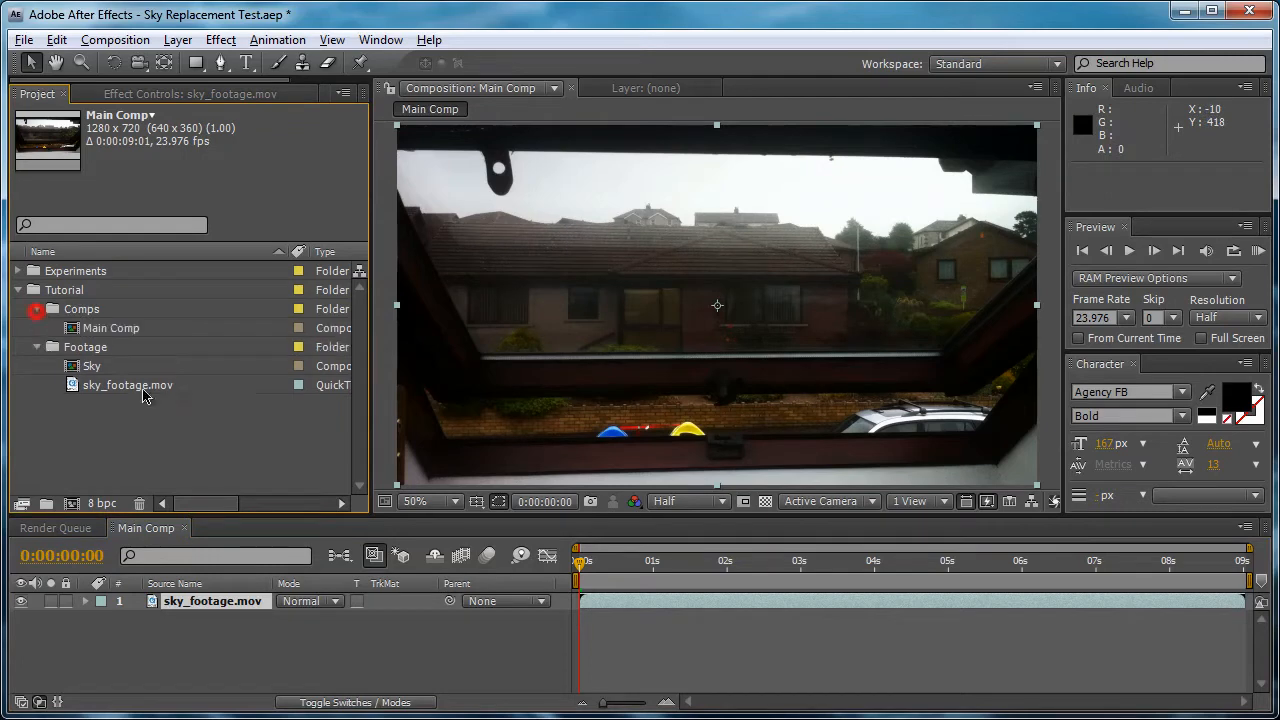
Start Track Motion on the sky_footage.mov layer in Main Comp
left_click(586, 332)
left_click(233, 610)
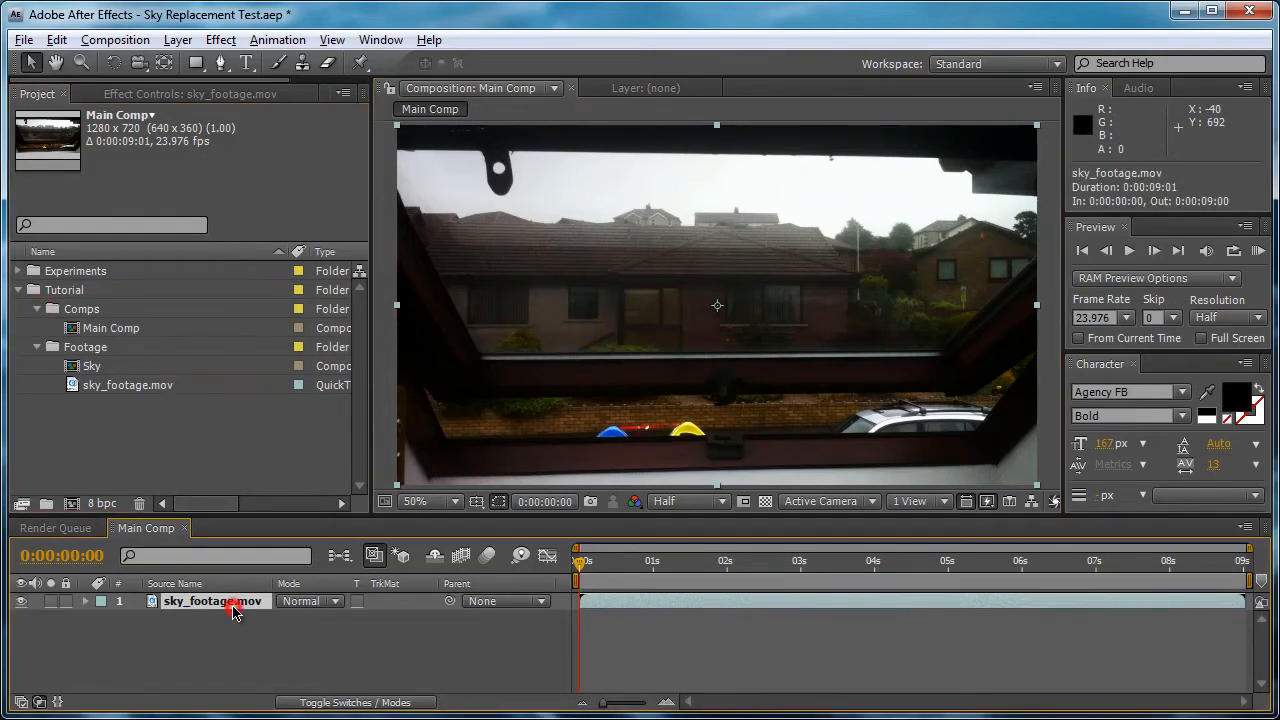
right_click(681, 242)
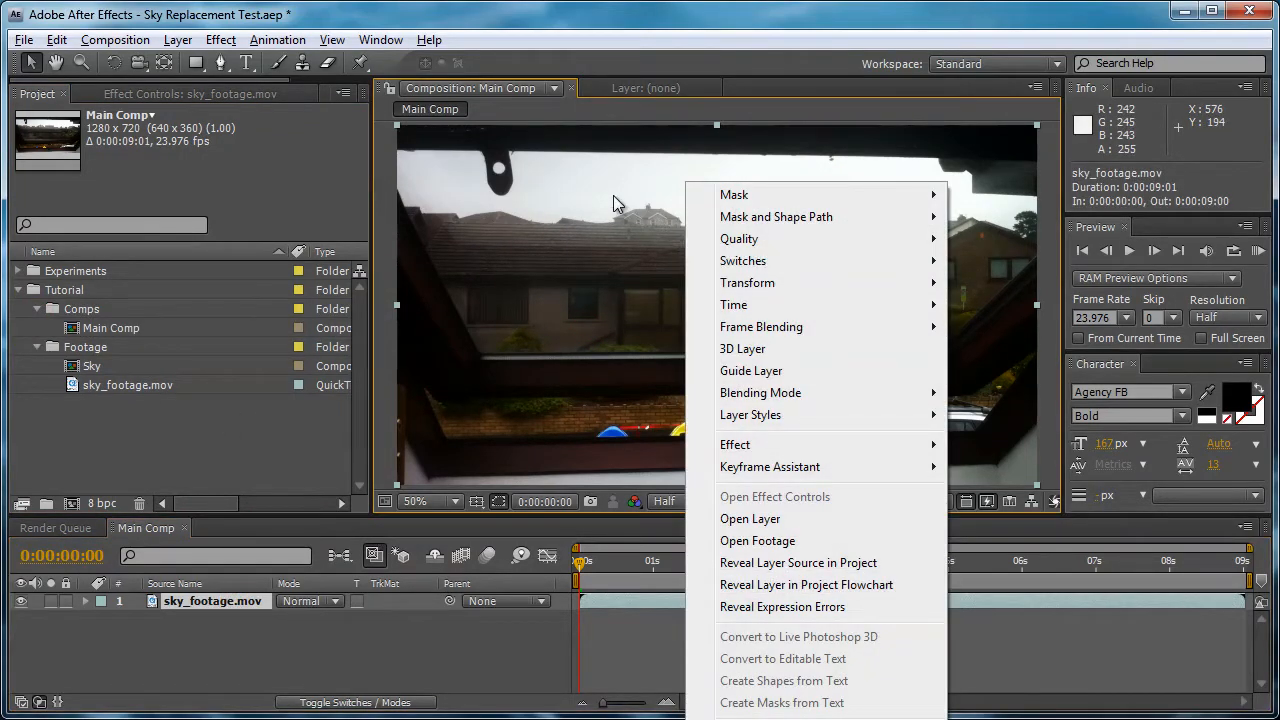
right_click(616, 134)
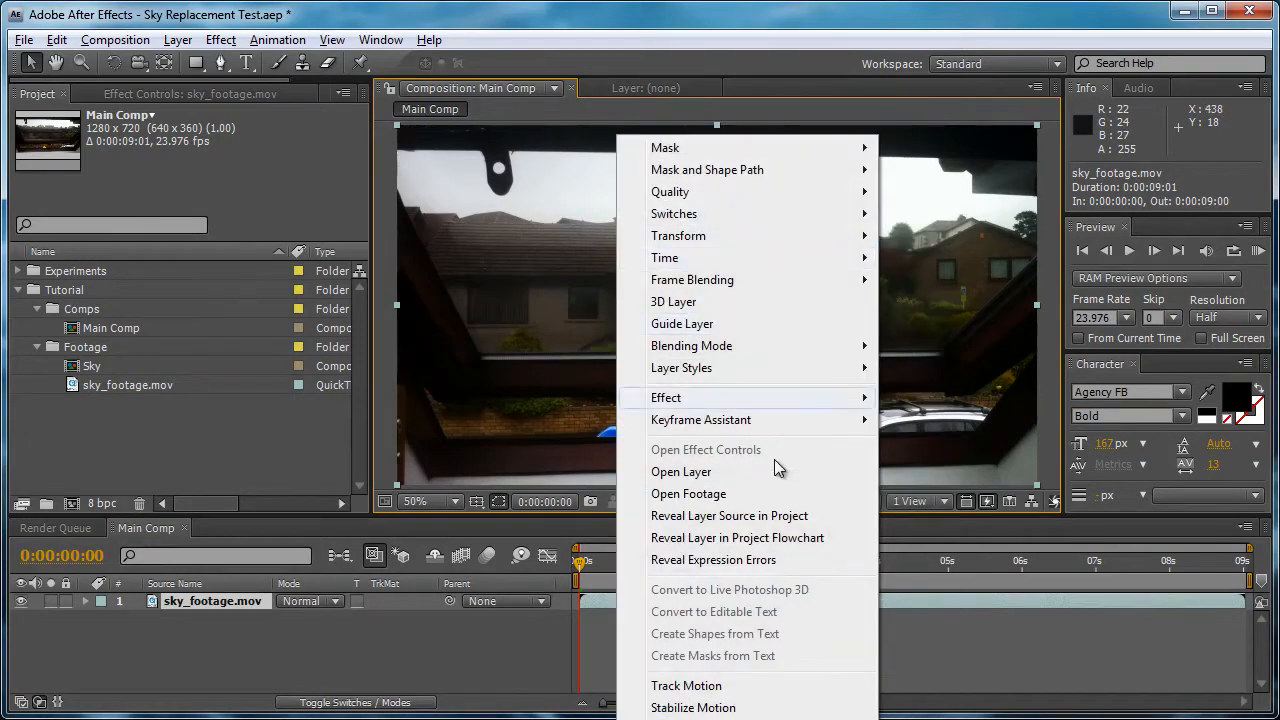
left_click(664, 686)
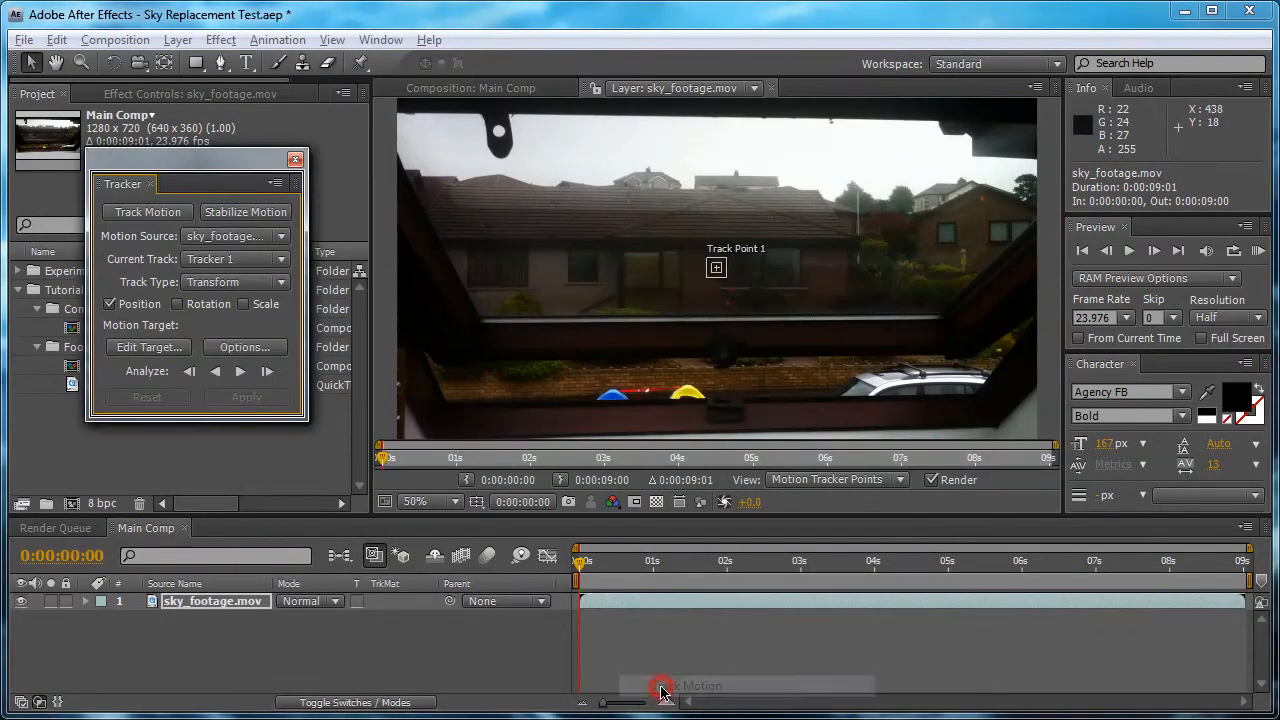
Try docking the Tracker panel beneath the Character panel, and restore it as a floating window
left_click_drag(130, 180, 1112, 562)
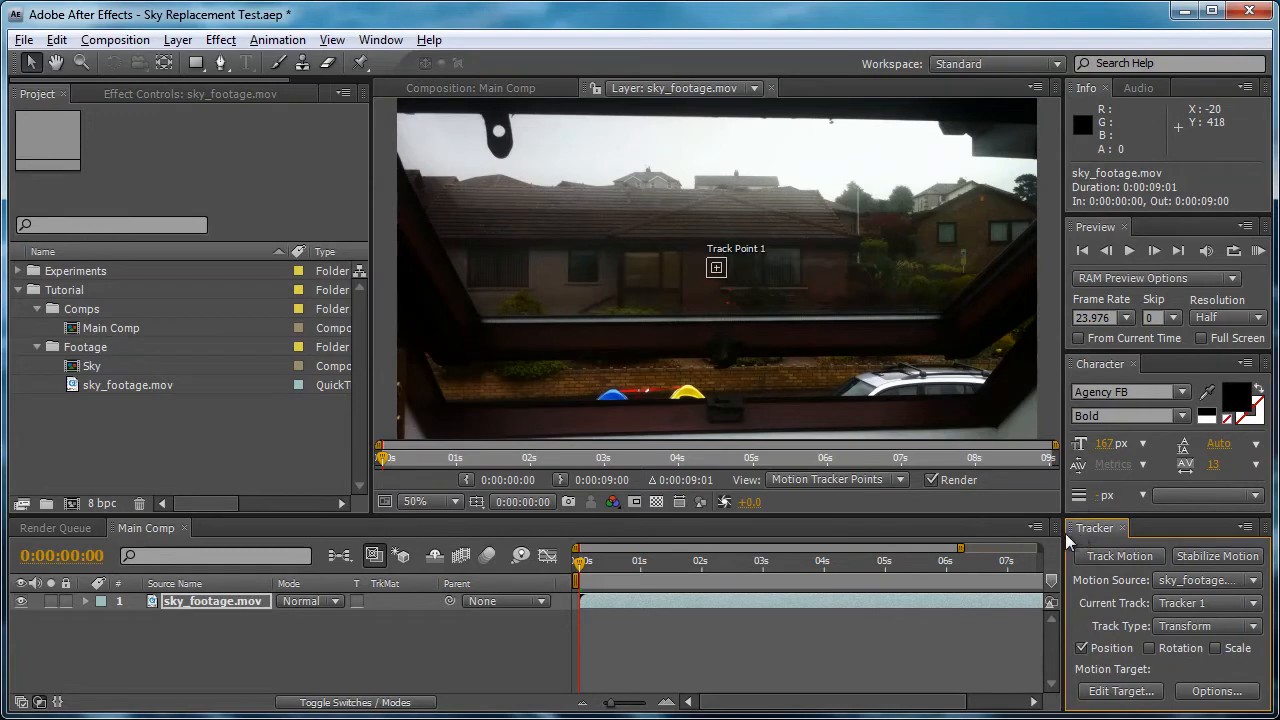
left_click_drag(1076, 532, 106, 222)
left_click_drag(213, 205, 186, 163)
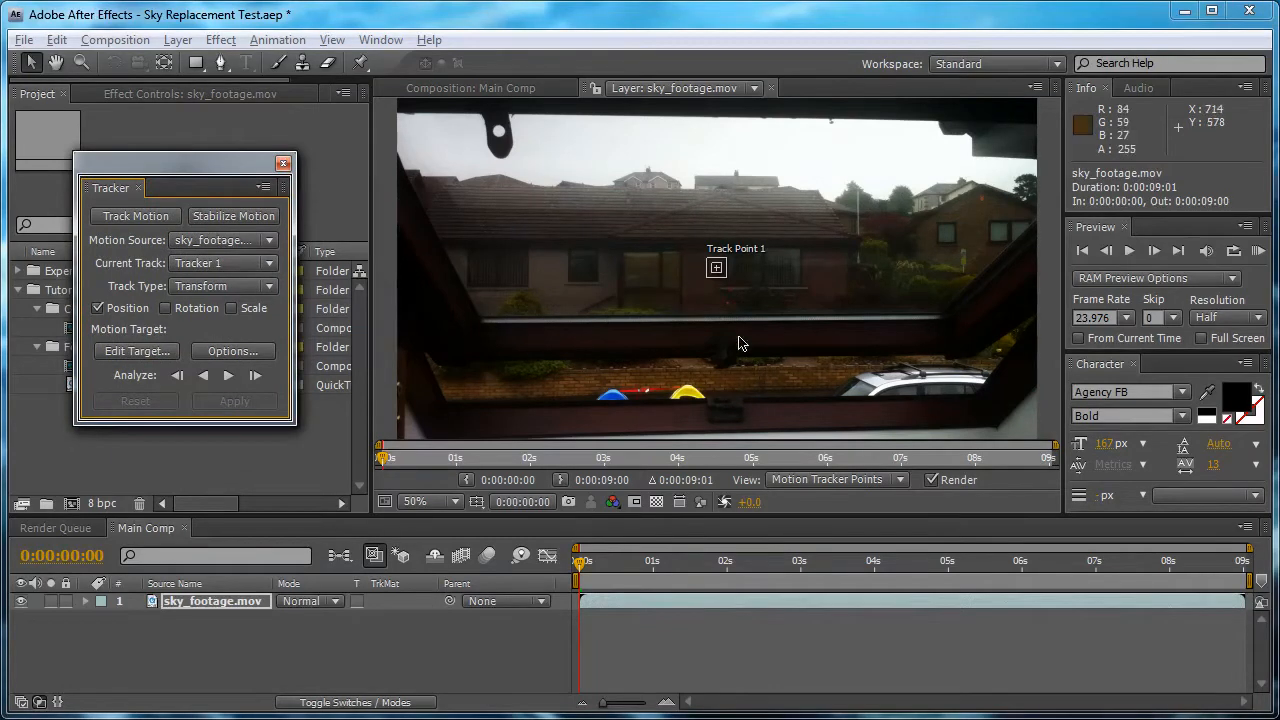
Enable rotation and scale tracking alongside position, and check the start of the footage for features to track
left_click(202, 309)
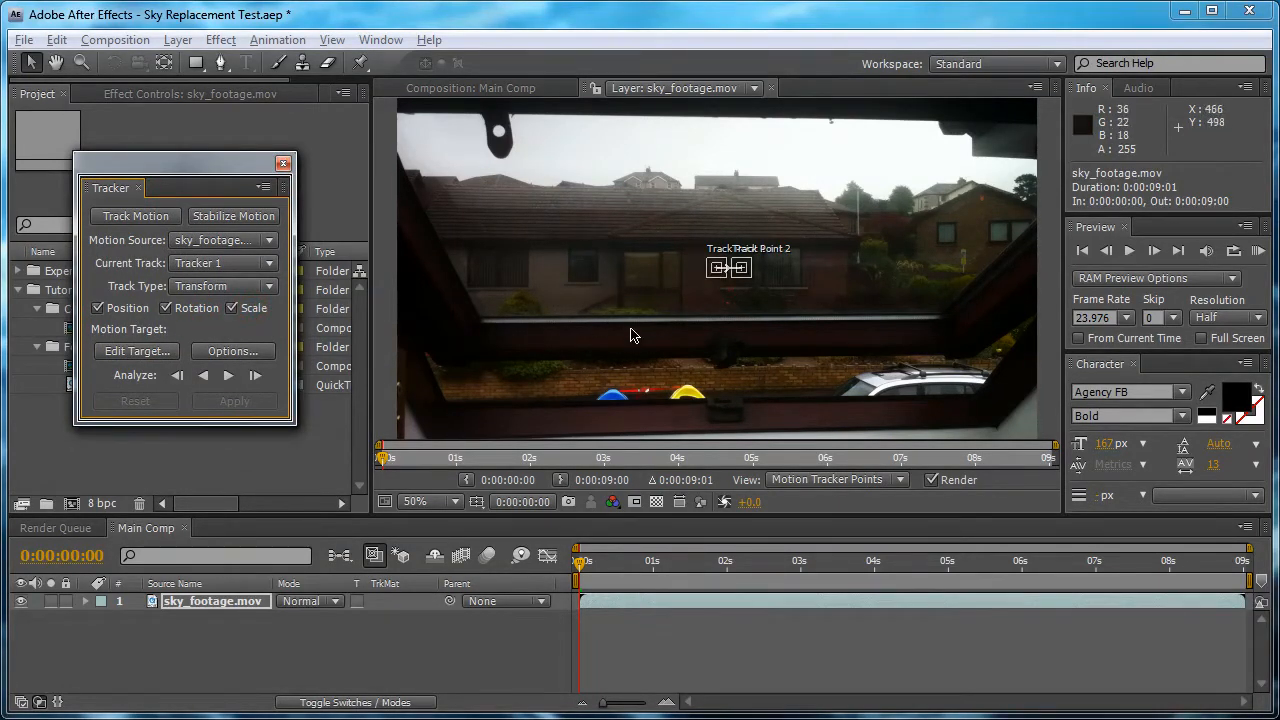
scroll(701, 279, "up", 1)
left_click_drag(690, 283, 806, 314)
scroll(629, 271, "down", 1)
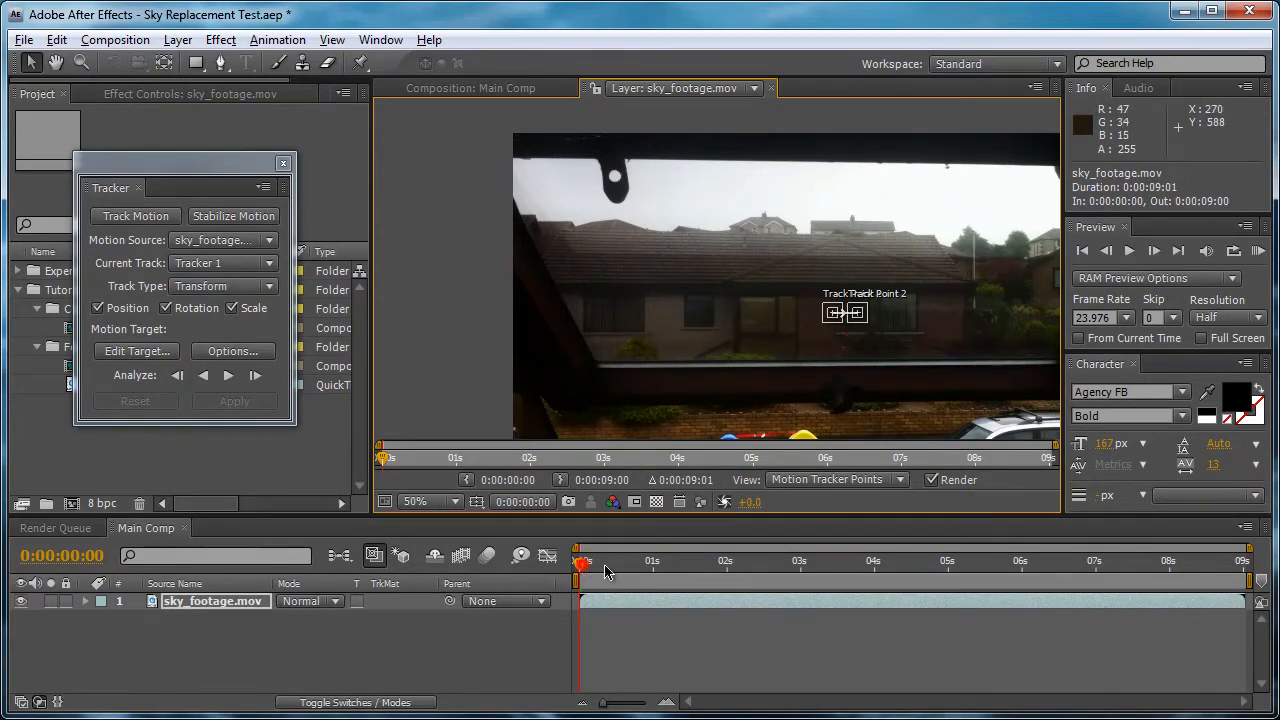
left_click_drag(606, 571, 572, 577)
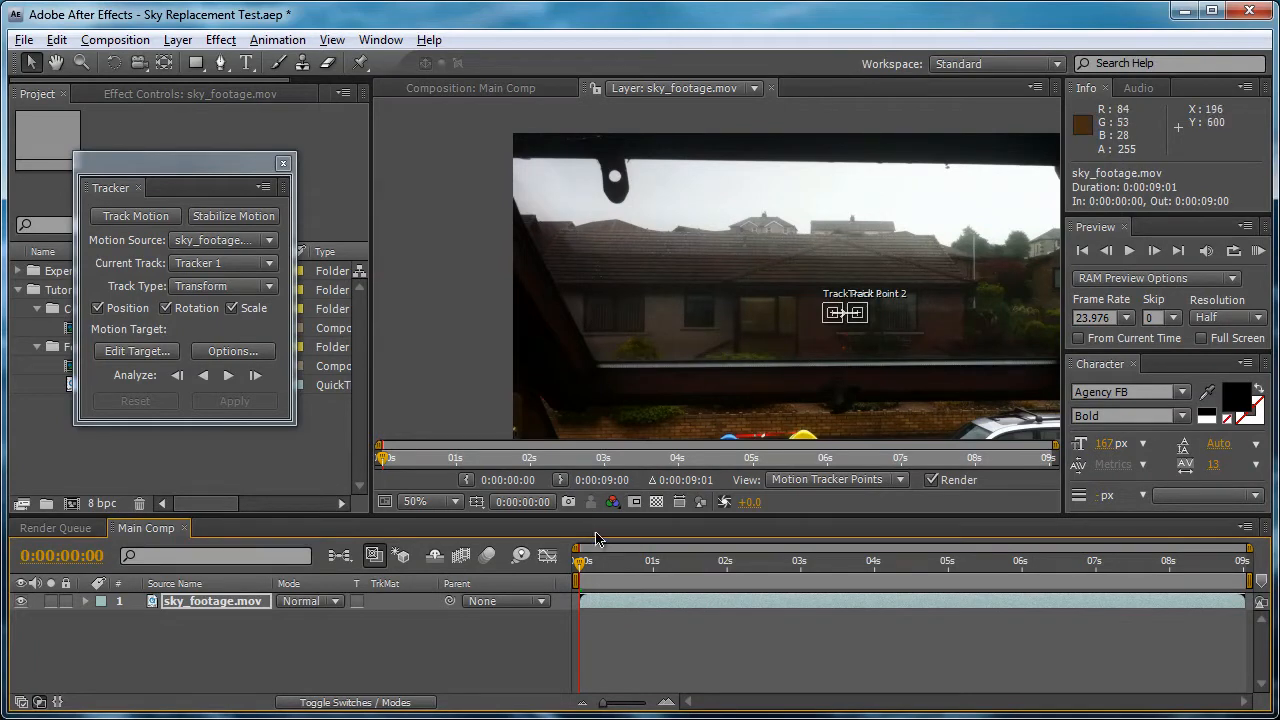
left_click_drag(585, 567, 483, 628)
Place Track Point 1 on the roof peak at the left end of the roofline and enlarge its search region
scroll(793, 331, "up", 1)
left_click_drag(748, 290, 805, 326)
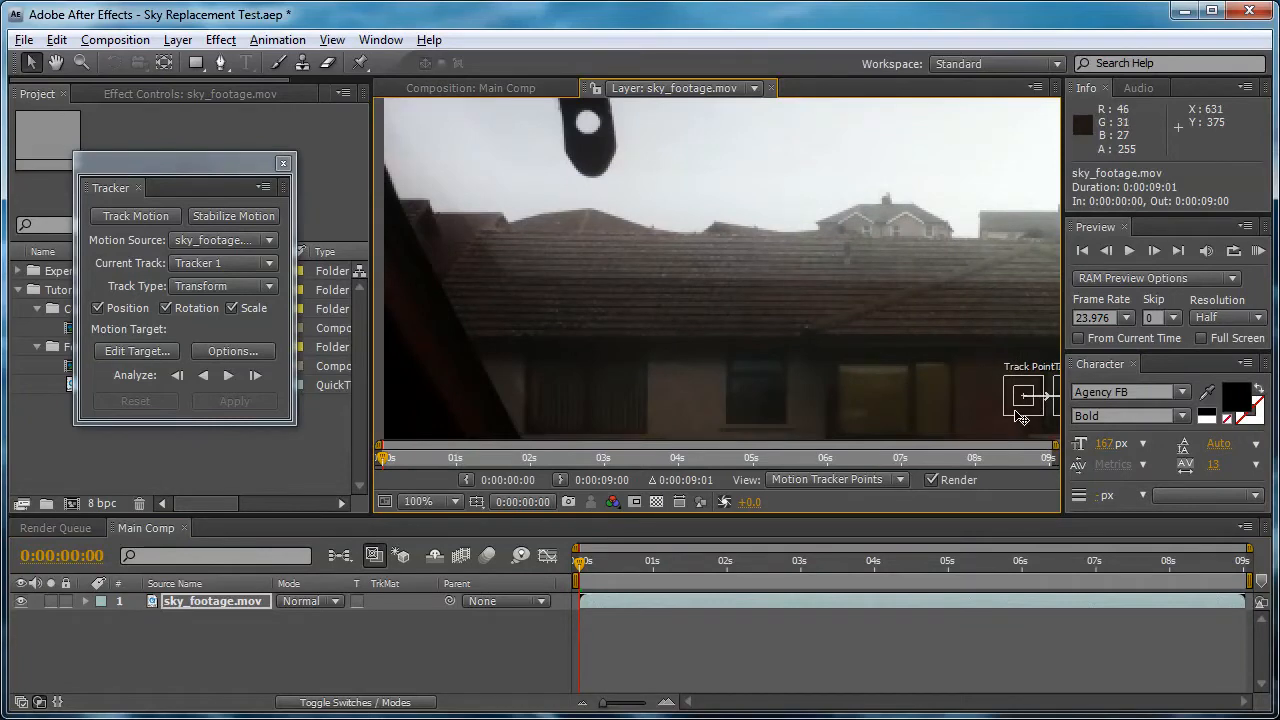
left_click_drag(1020, 418, 514, 236)
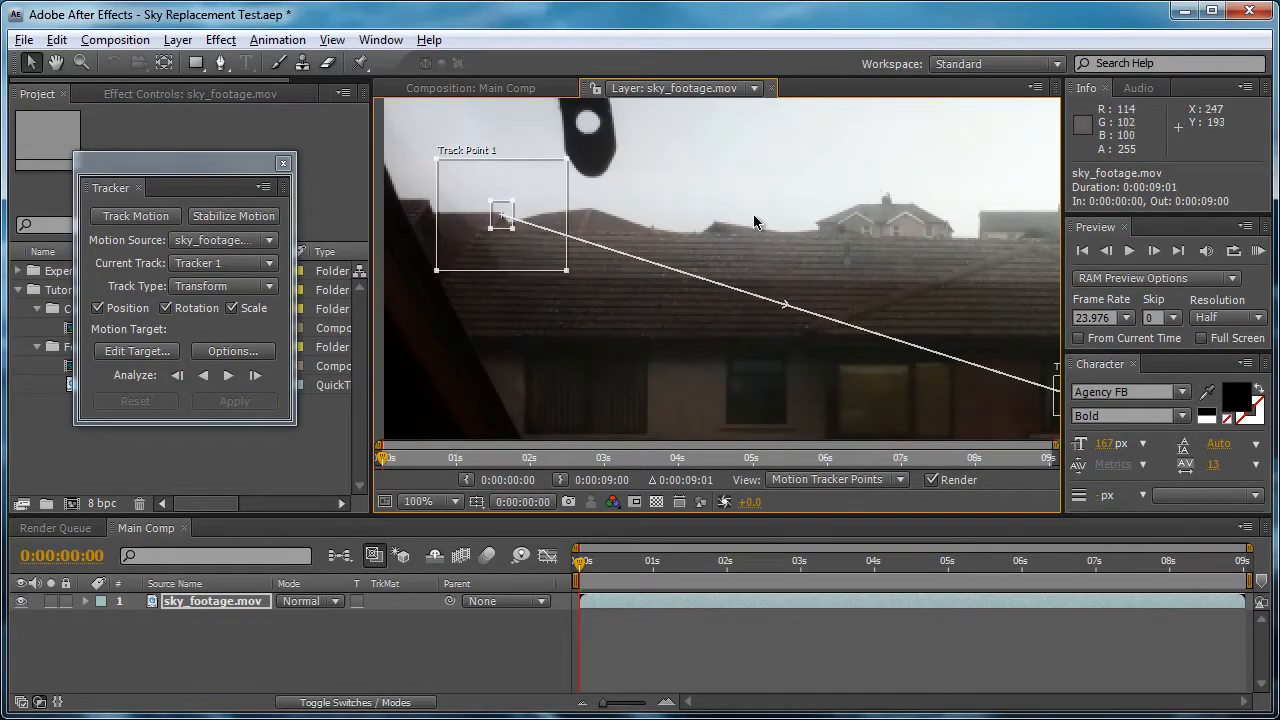
Place Track Point 2 on the chimney of the distant house behind the roof and enlarge its feature and search regions
left_click_drag(766, 206, 706, 209)
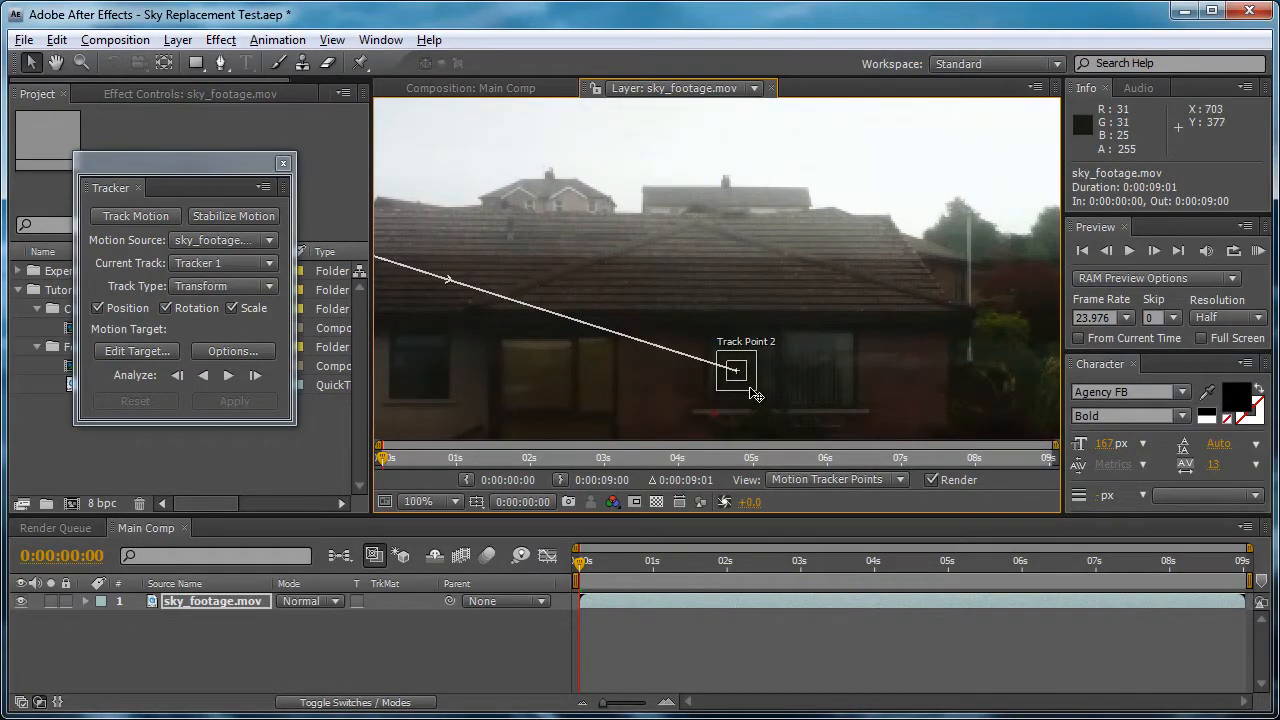
left_click_drag(755, 395, 739, 198)
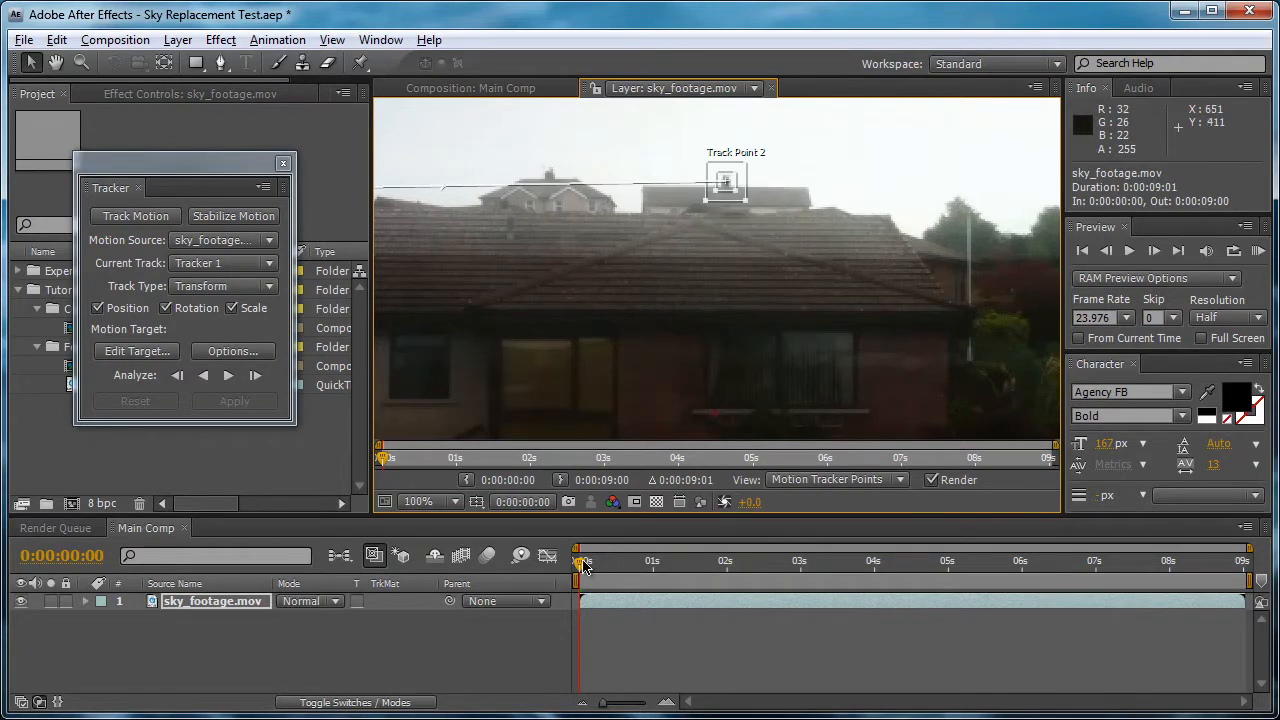
left_click_drag(580, 562, 455, 597)
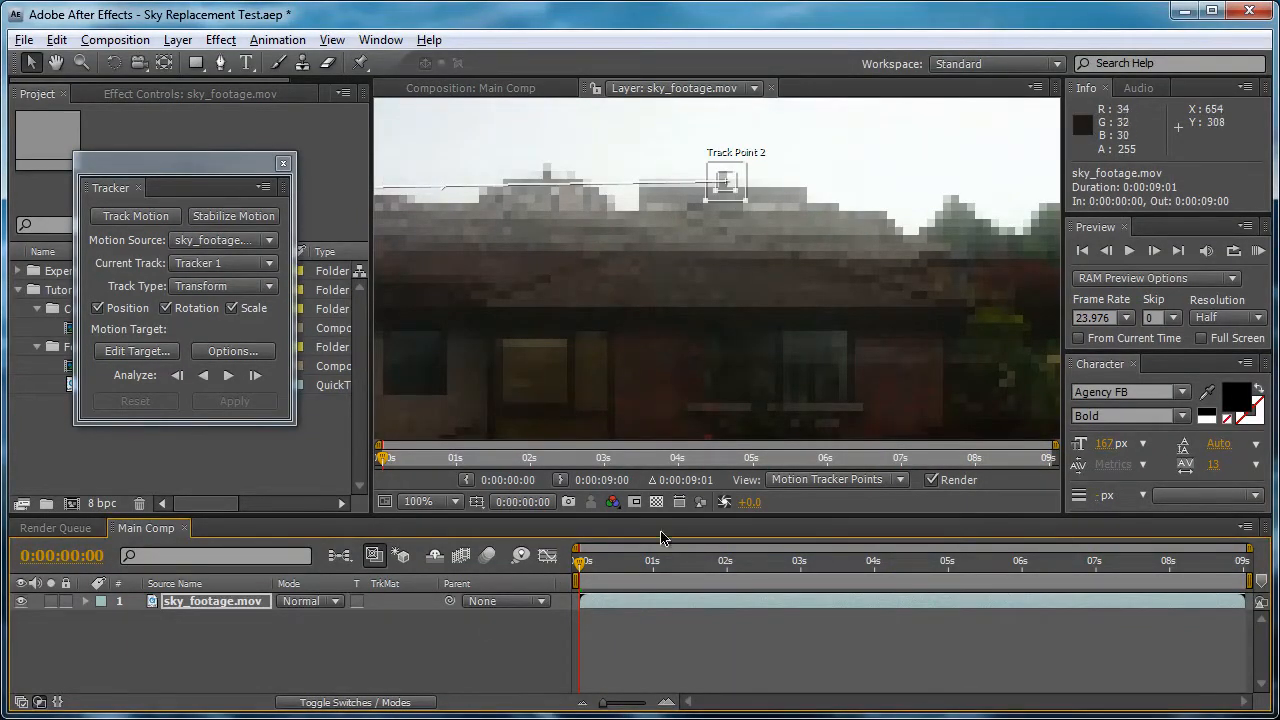
left_click(646, 616)
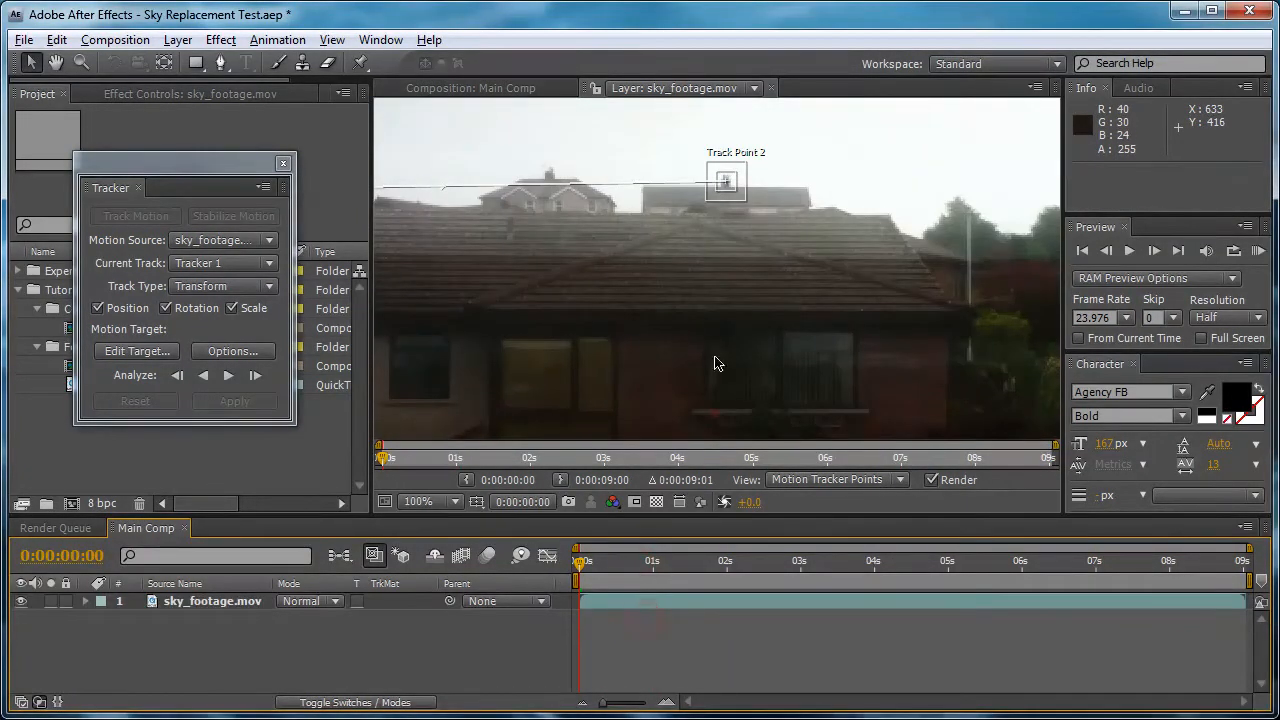
left_click(738, 193)
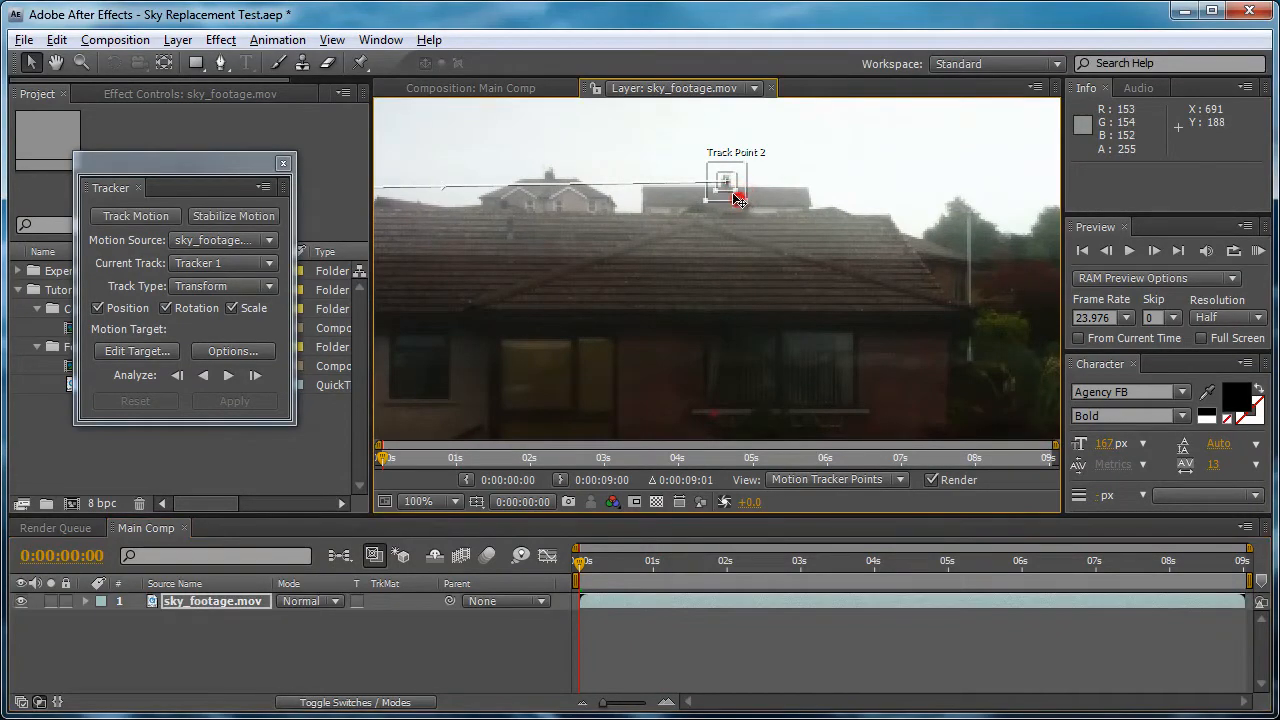
mouse_move(735, 194)
left_mouse_down()
mouse_move(794, 234)
mouse_move(737, 204)
left_mouse_up()
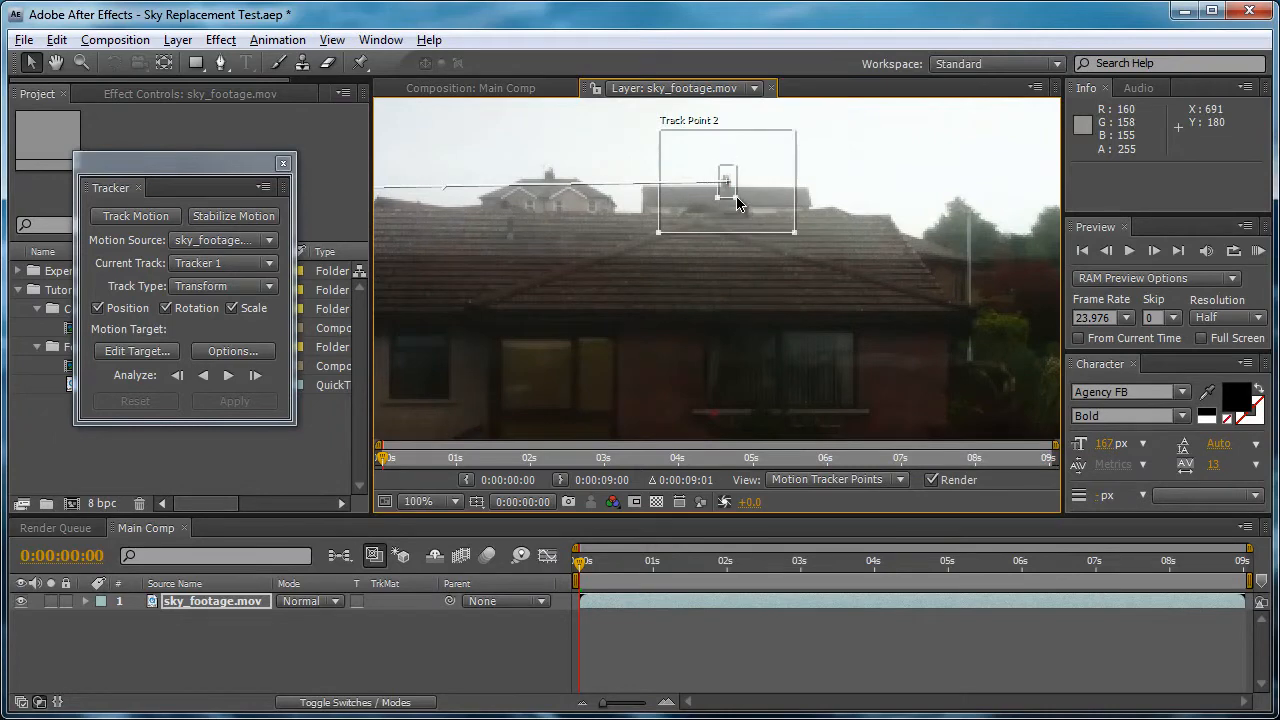
Analyze both track points forward from the first frame through the whole clip
scroll(563, 275, "down", 1)
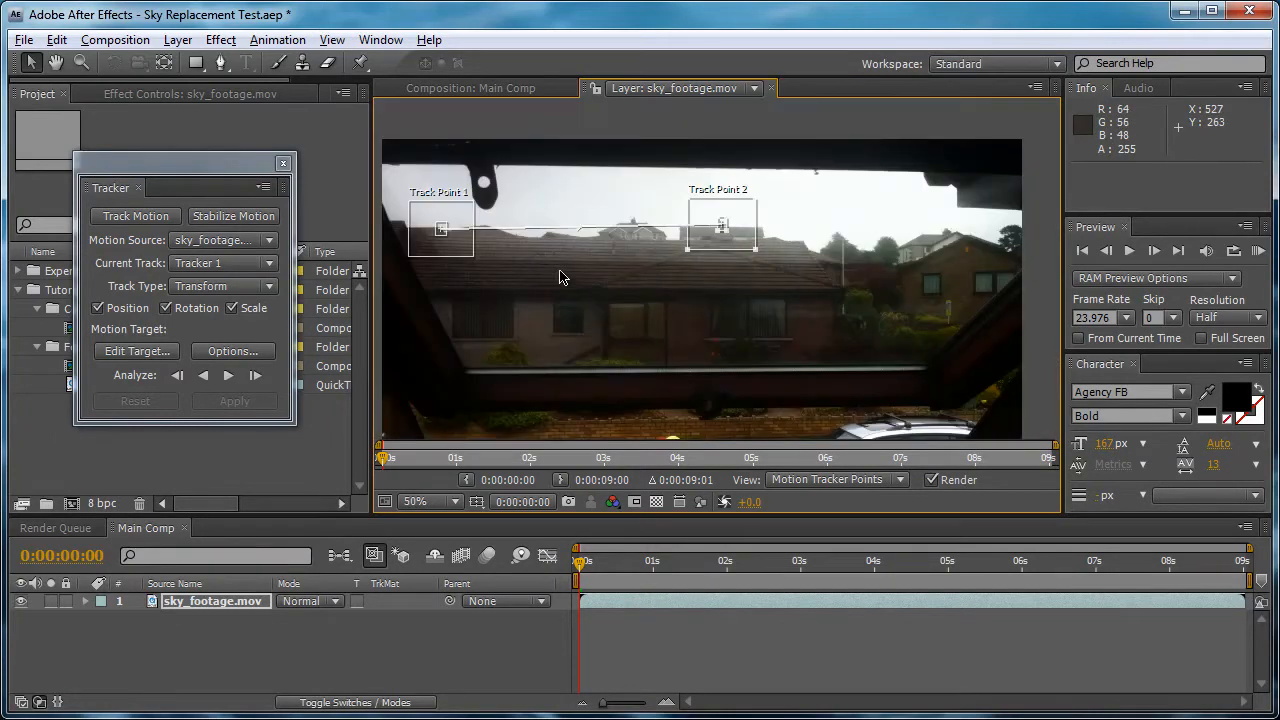
mouse_move(558, 272)
left_mouse_down()
mouse_move(619, 269)
mouse_move(571, 266)
mouse_move(568, 254)
left_mouse_up()
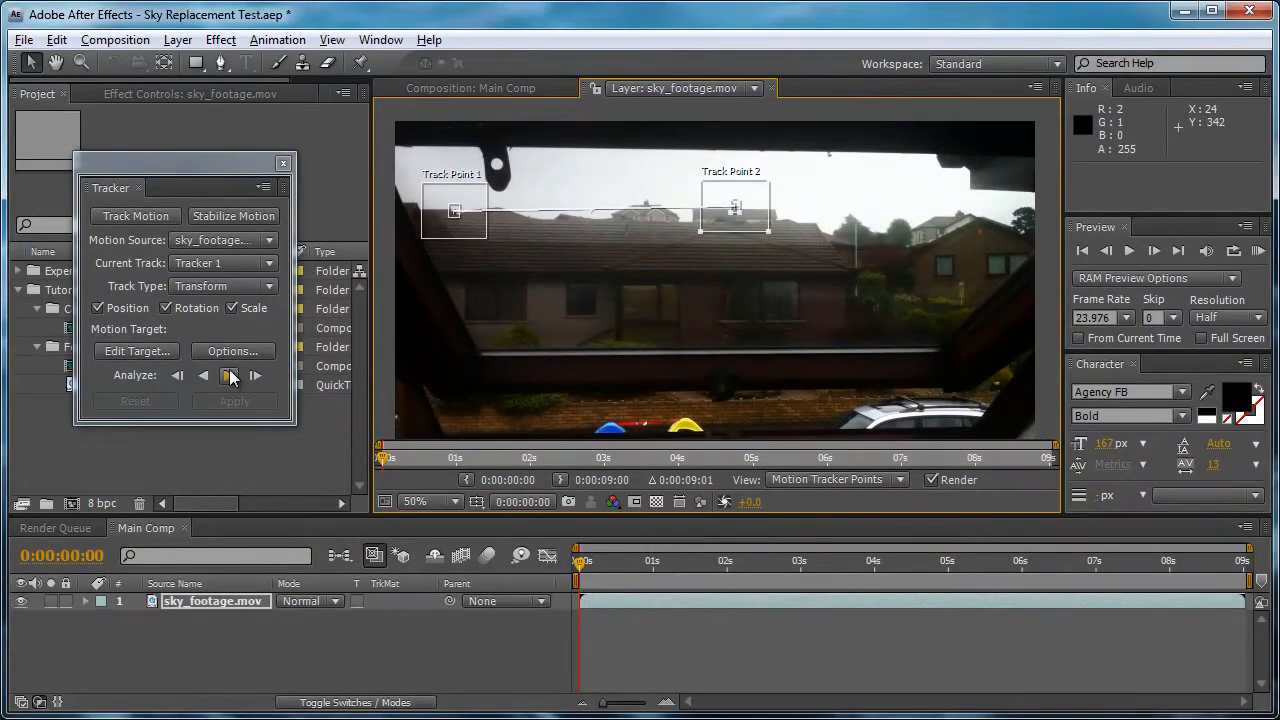
left_click(229, 376)
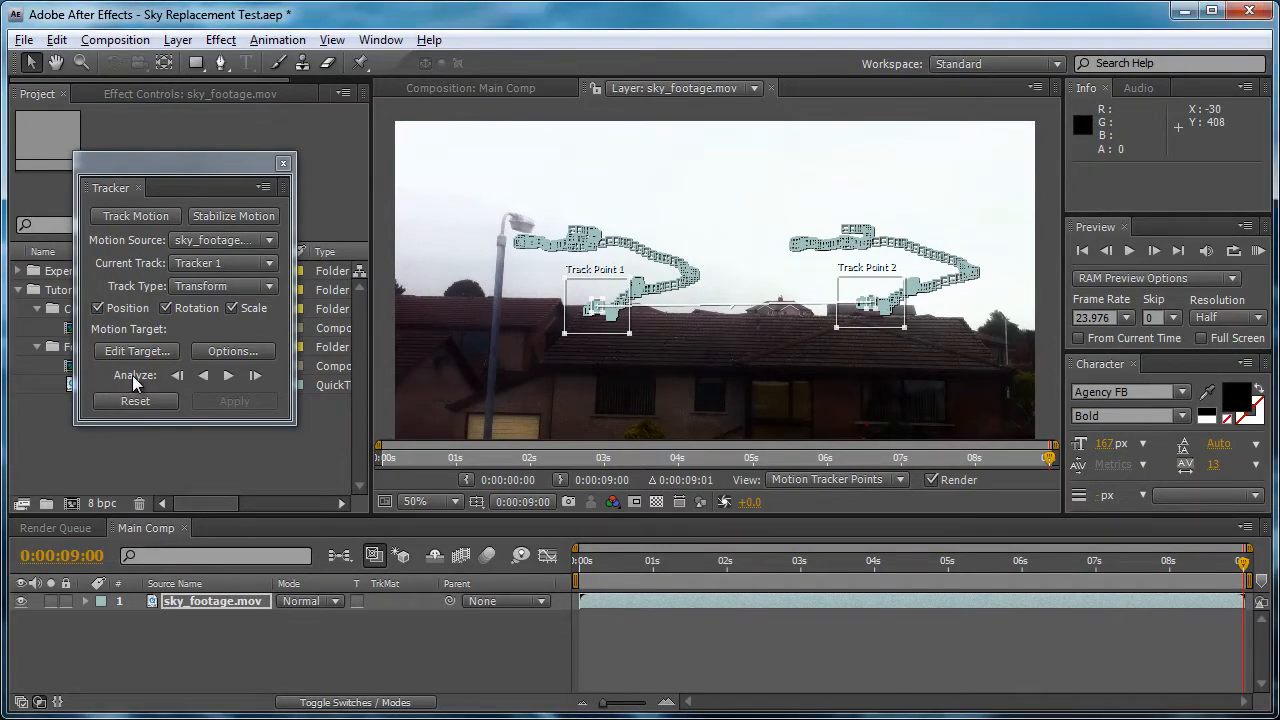
Set the project colour depth to 16 bpc and reopen the Tracker panel
left_click(184, 203)
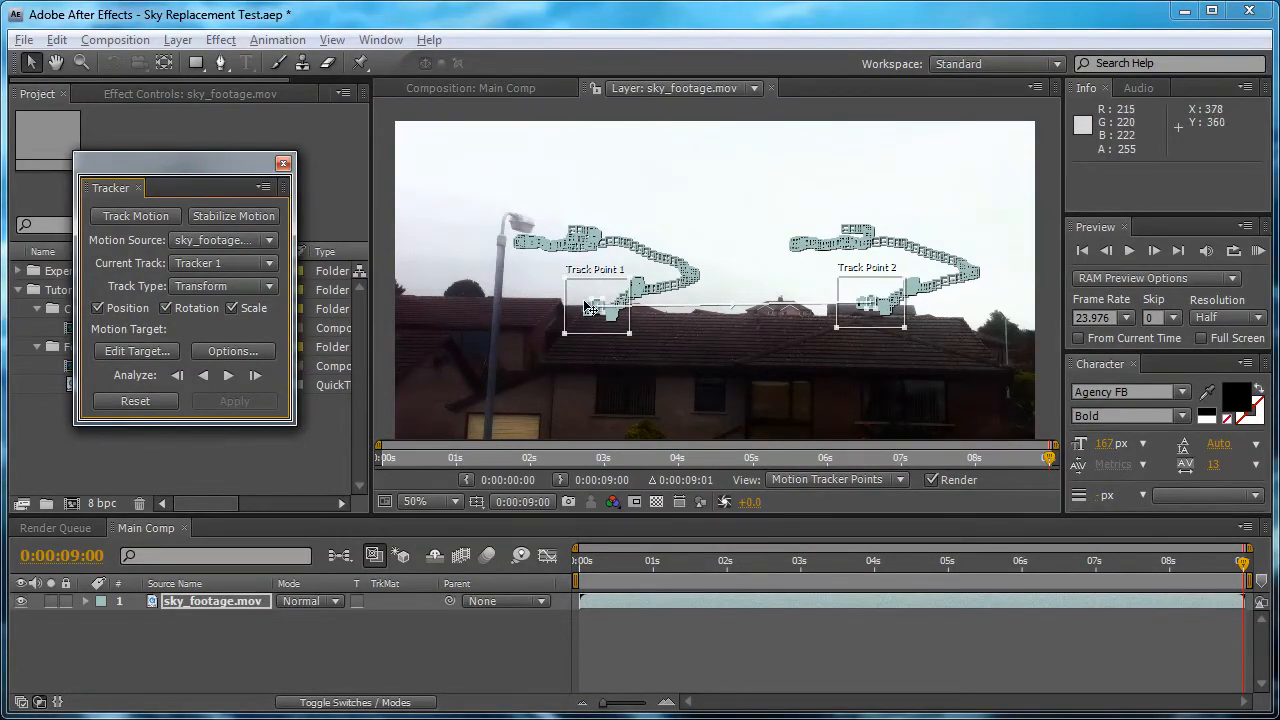
left_click(283, 164)
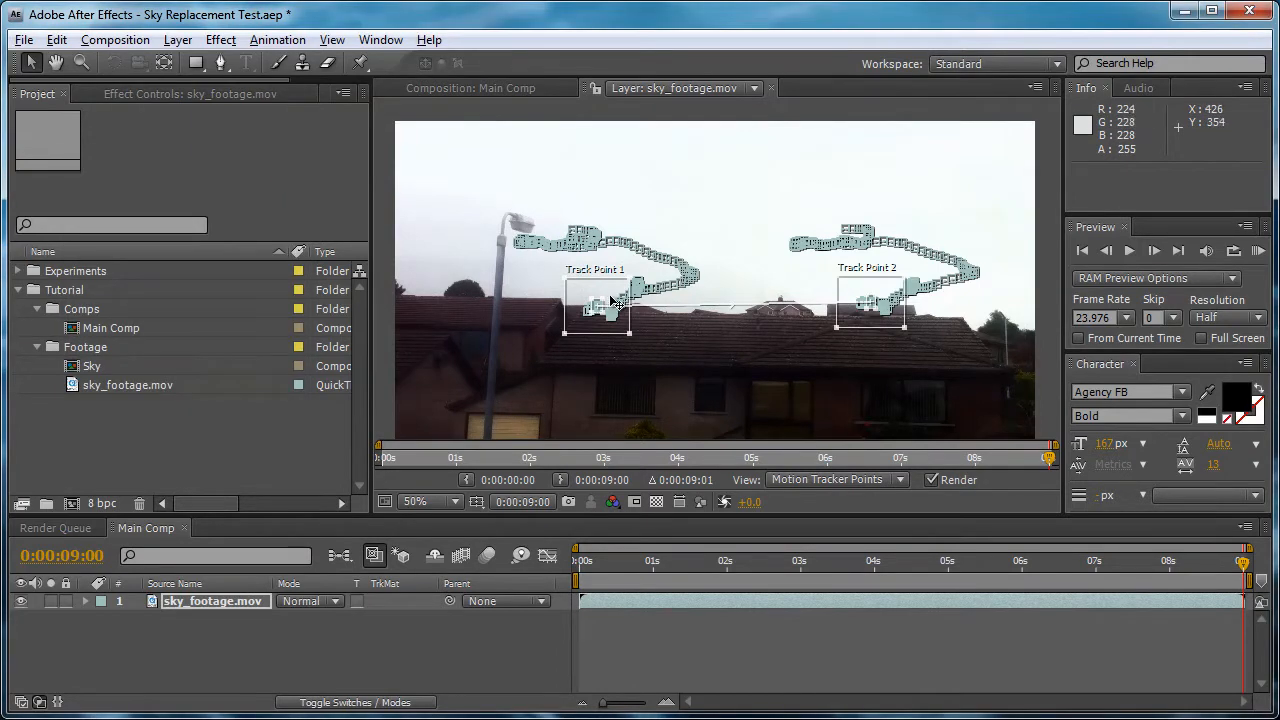
left_click(102, 508, "alt")
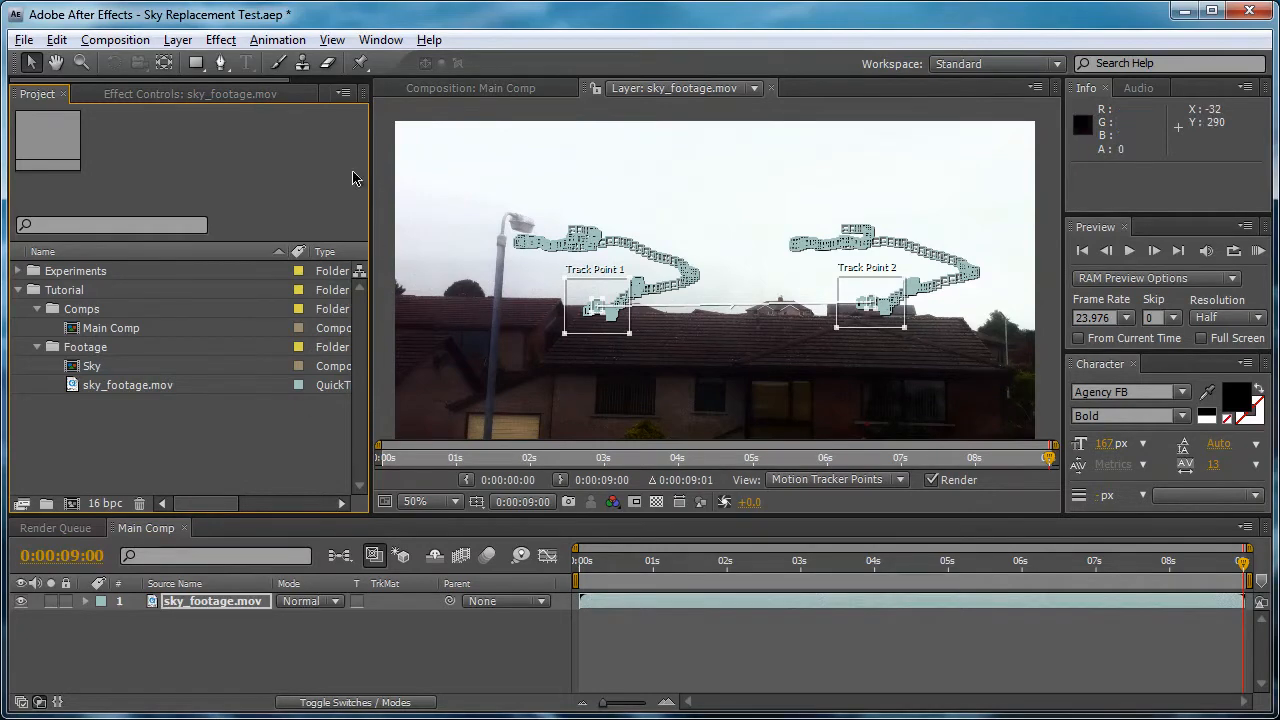
left_click(380, 40)
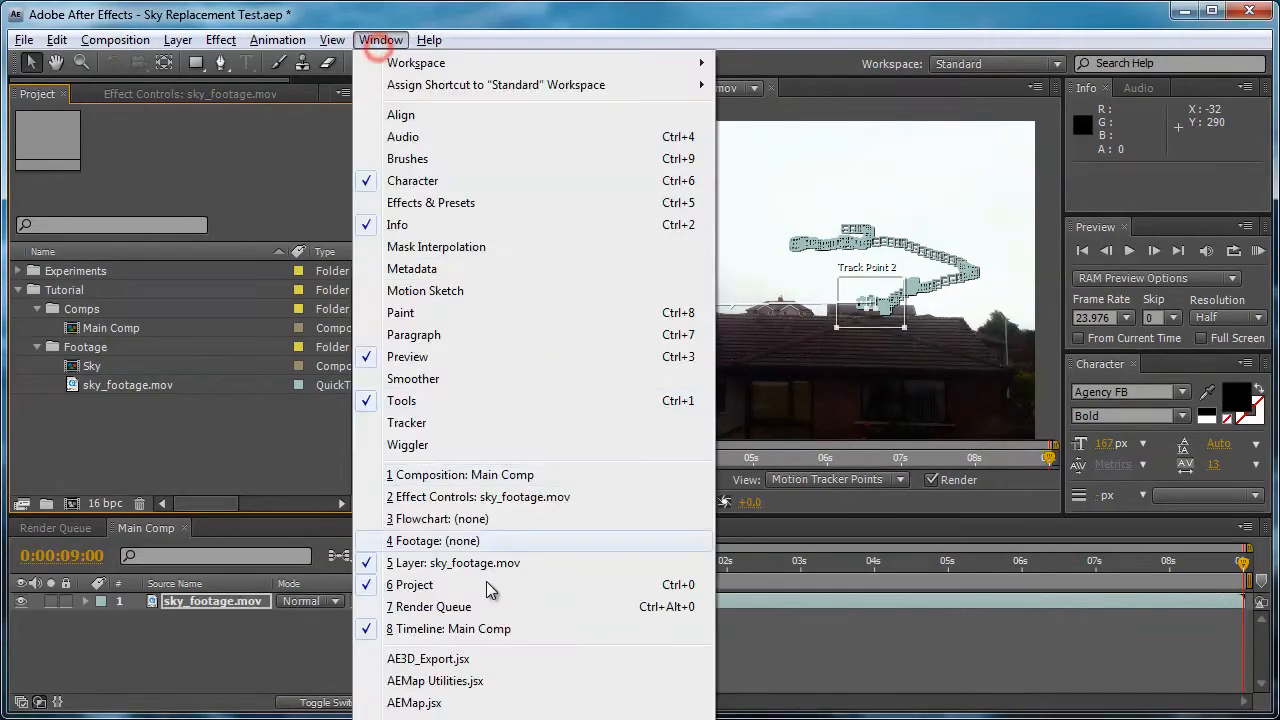
left_click(495, 424)
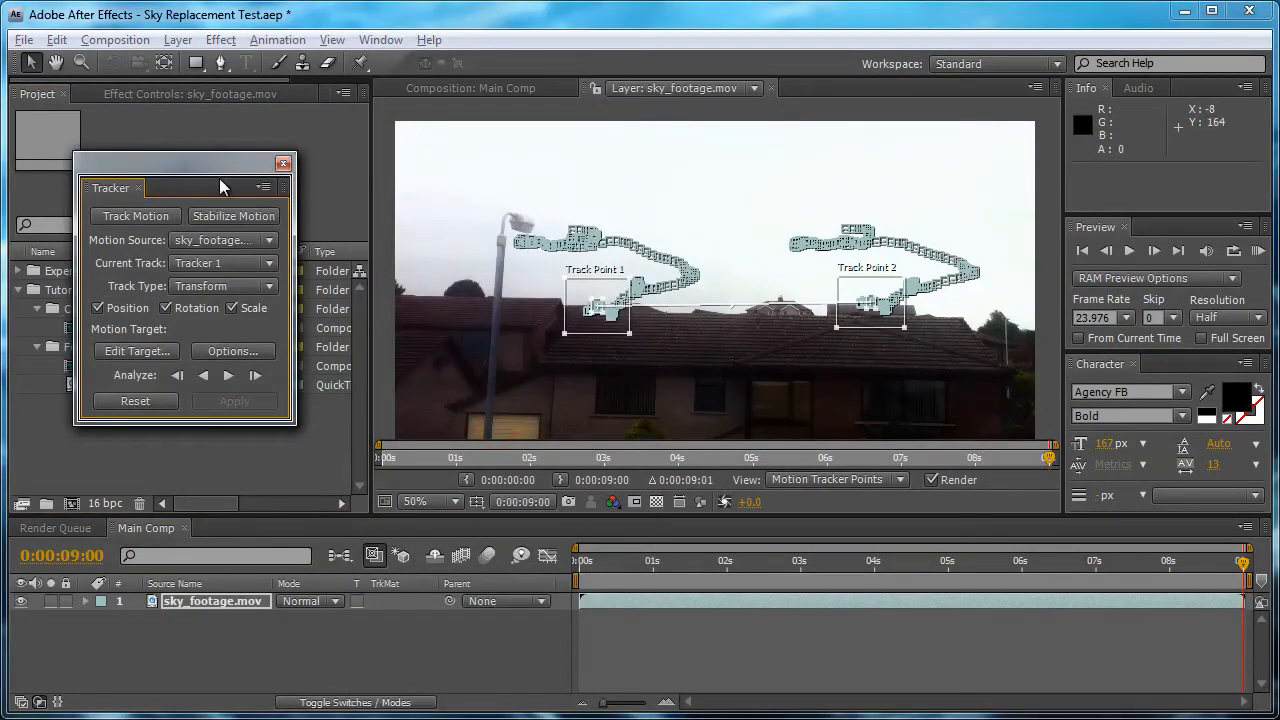
Add a null object layer to Main Comp and rename it Track
left_click_drag(219, 178, 297, 157)
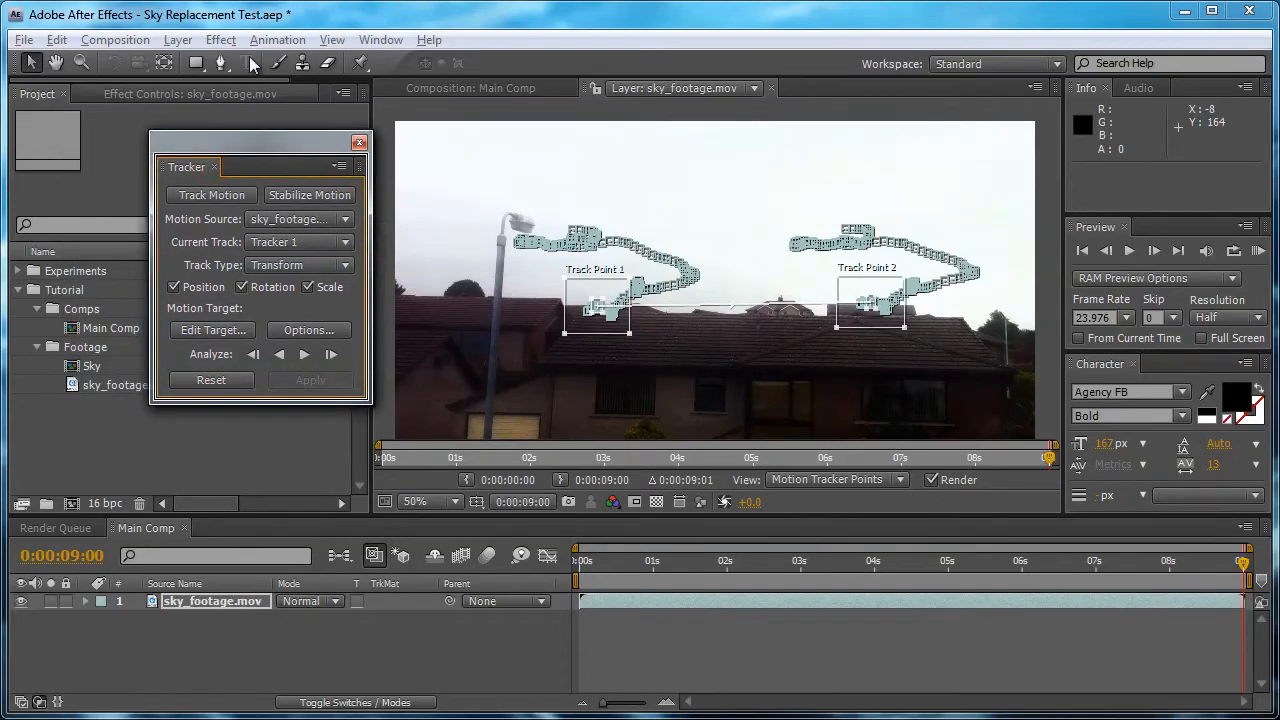
left_click(177, 40)
left_click(93, 651)
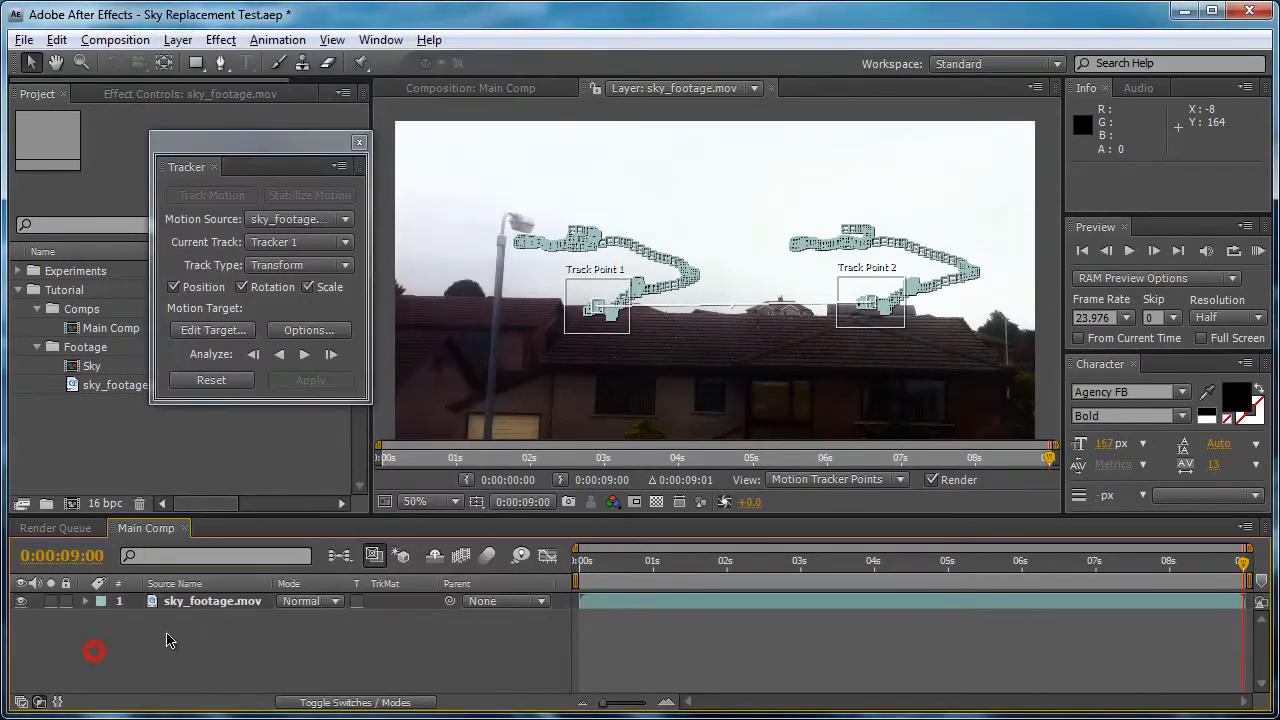
left_click(177, 40)
mouse_move(210, 62)
left_click(606, 151)
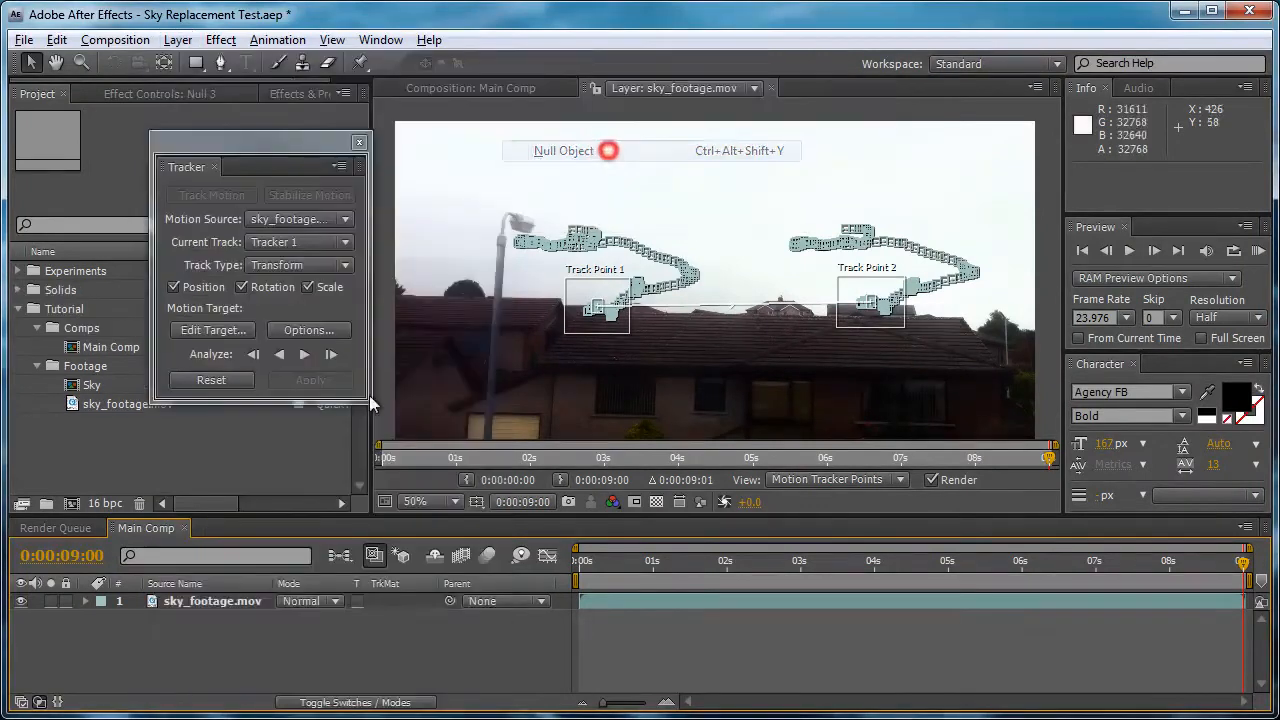
left_click(214, 602)
key("Return")
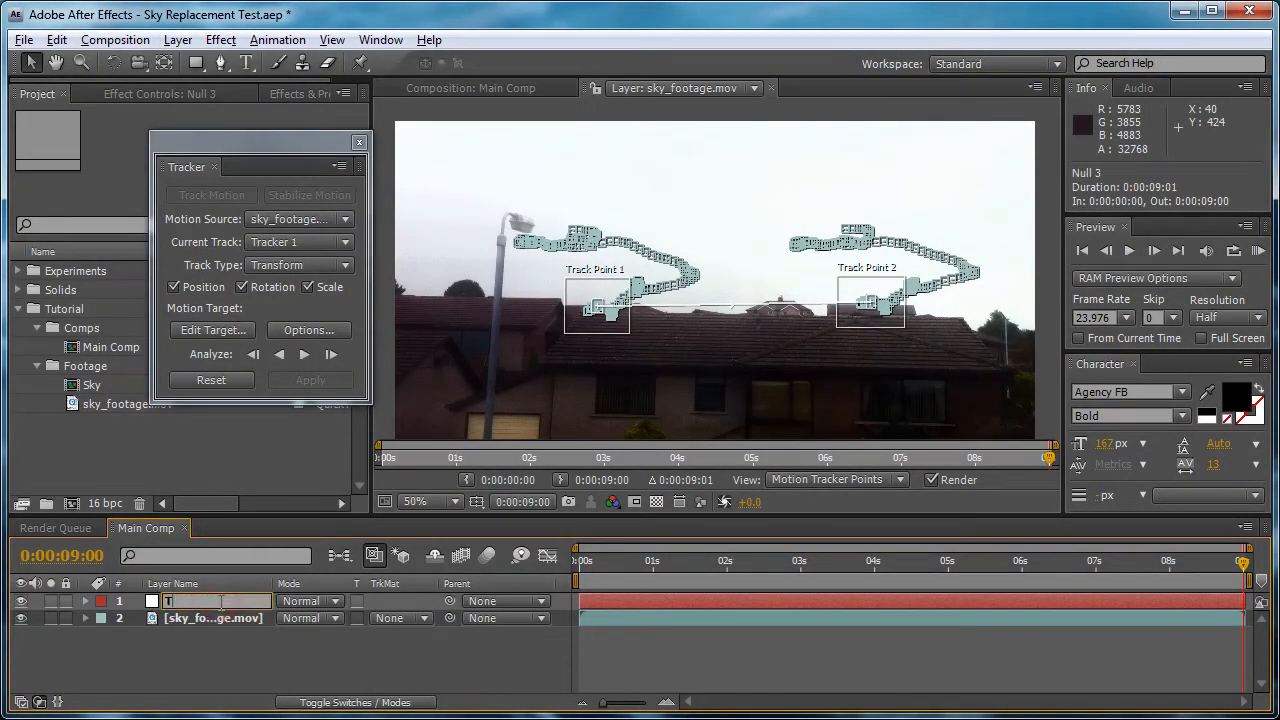
type("Track")
key("Return")
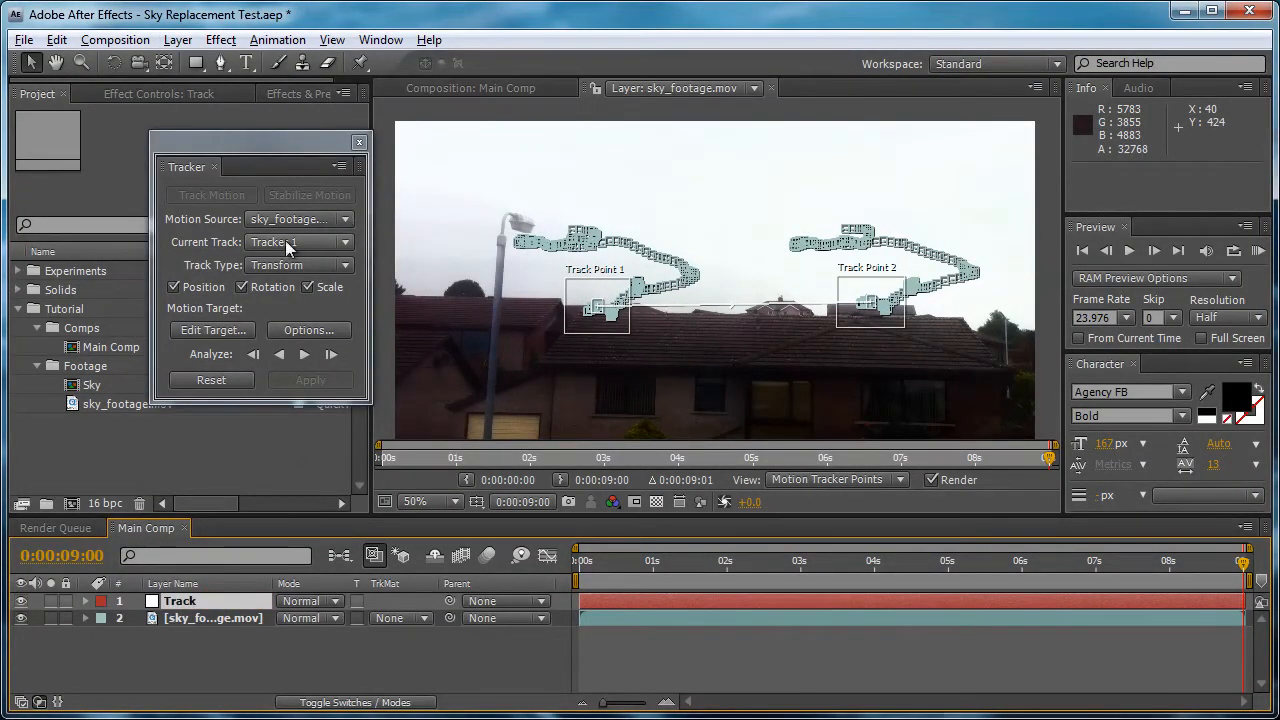
Set the Track null as the motion target and apply the tracking data to it in X and Y
left_click(230, 329)
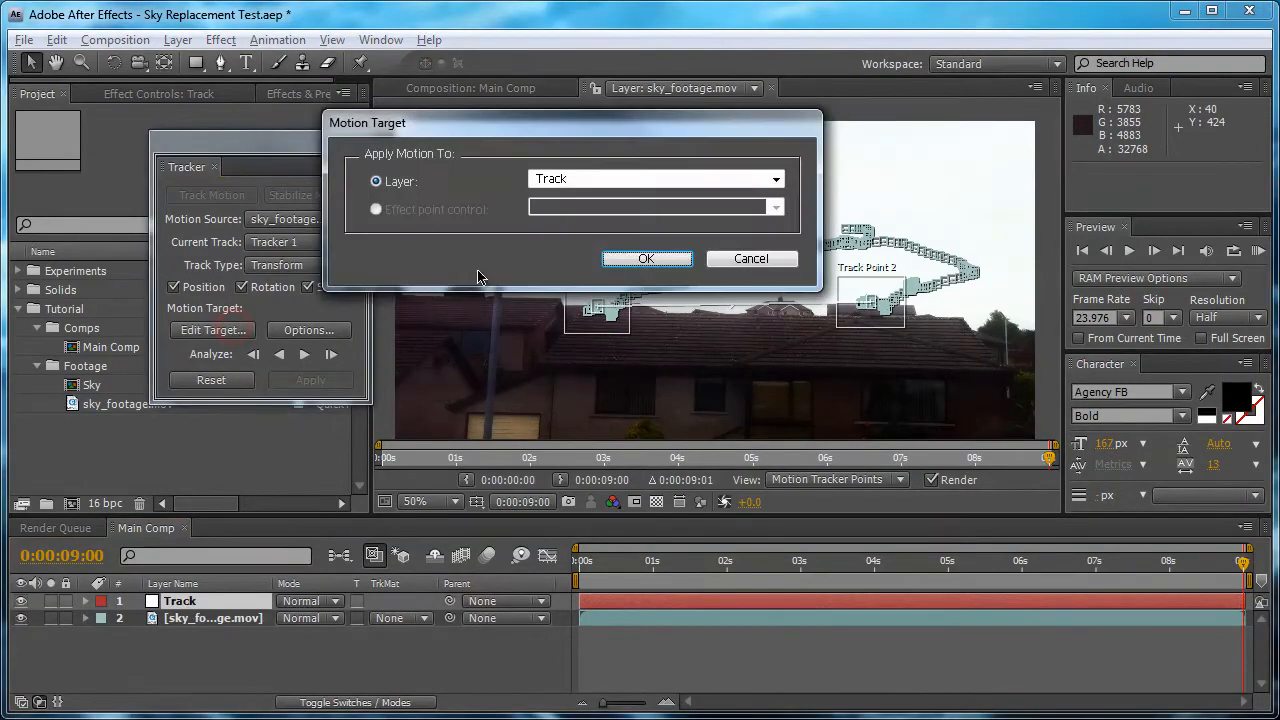
left_click(567, 183)
left_click(560, 193)
left_click(646, 258)
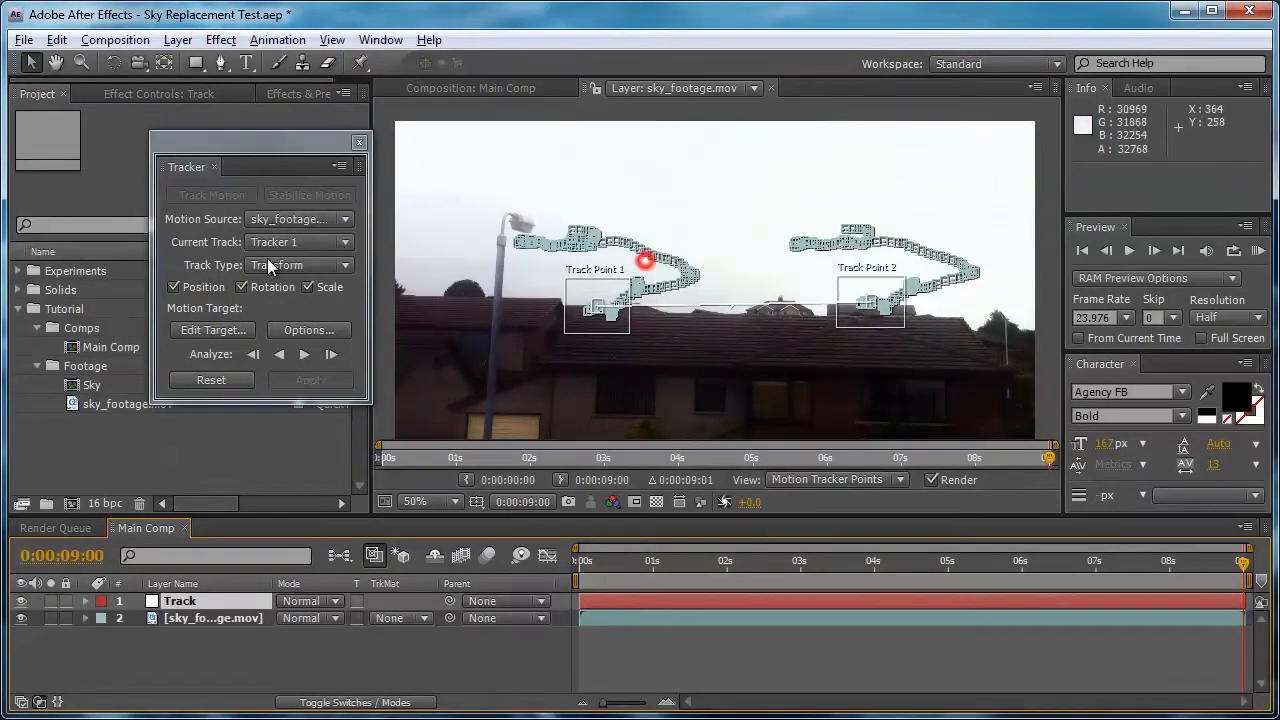
left_click(312, 380)
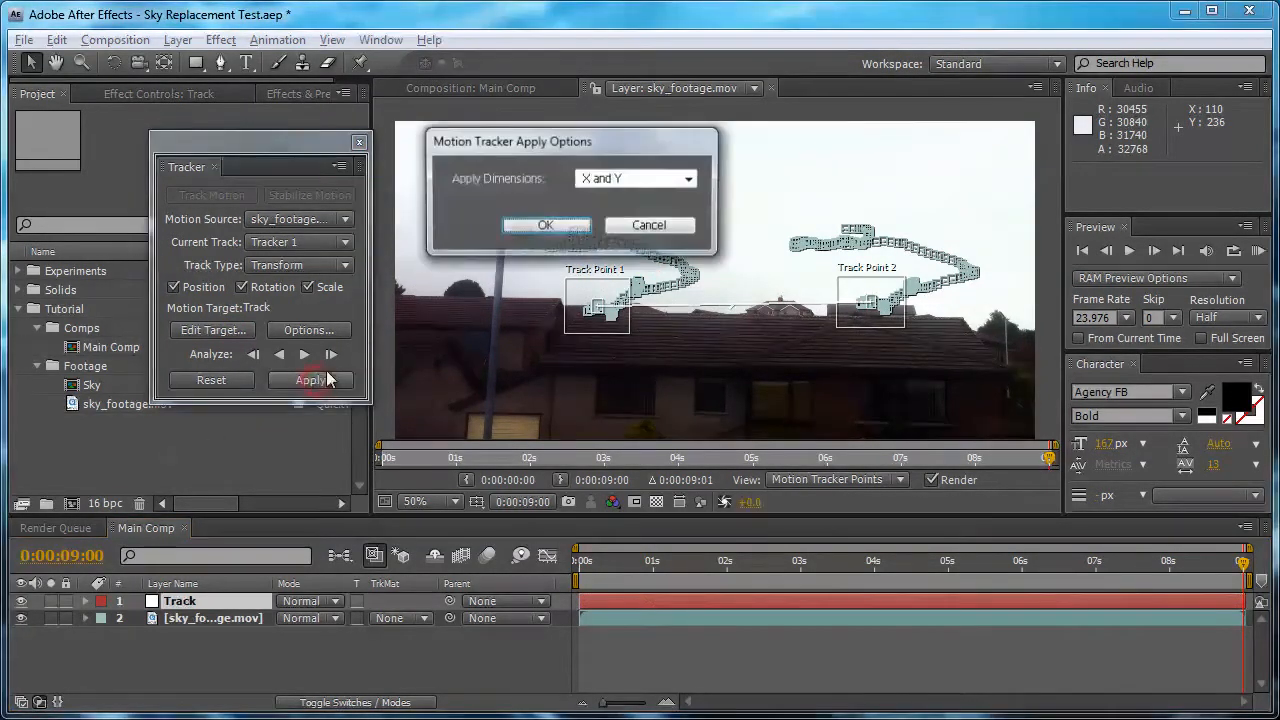
left_click(545, 225)
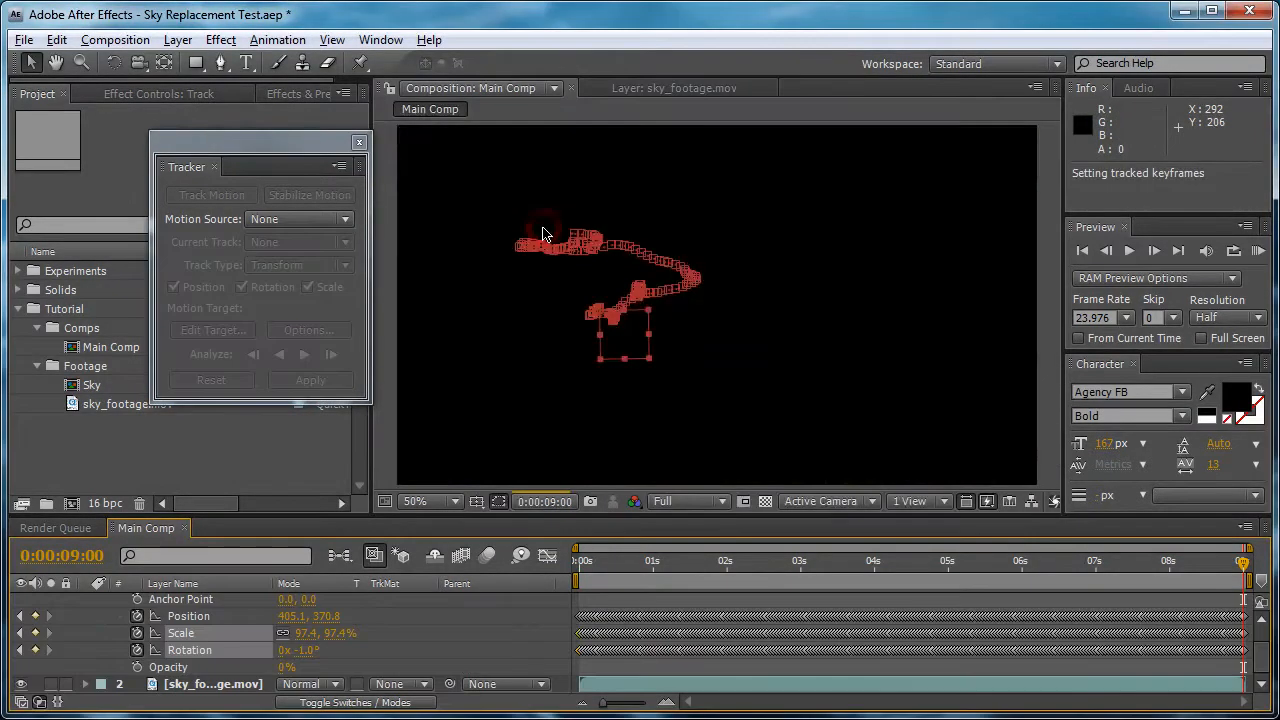
left_click(359, 142)
scroll(408, 640, "up", 2)
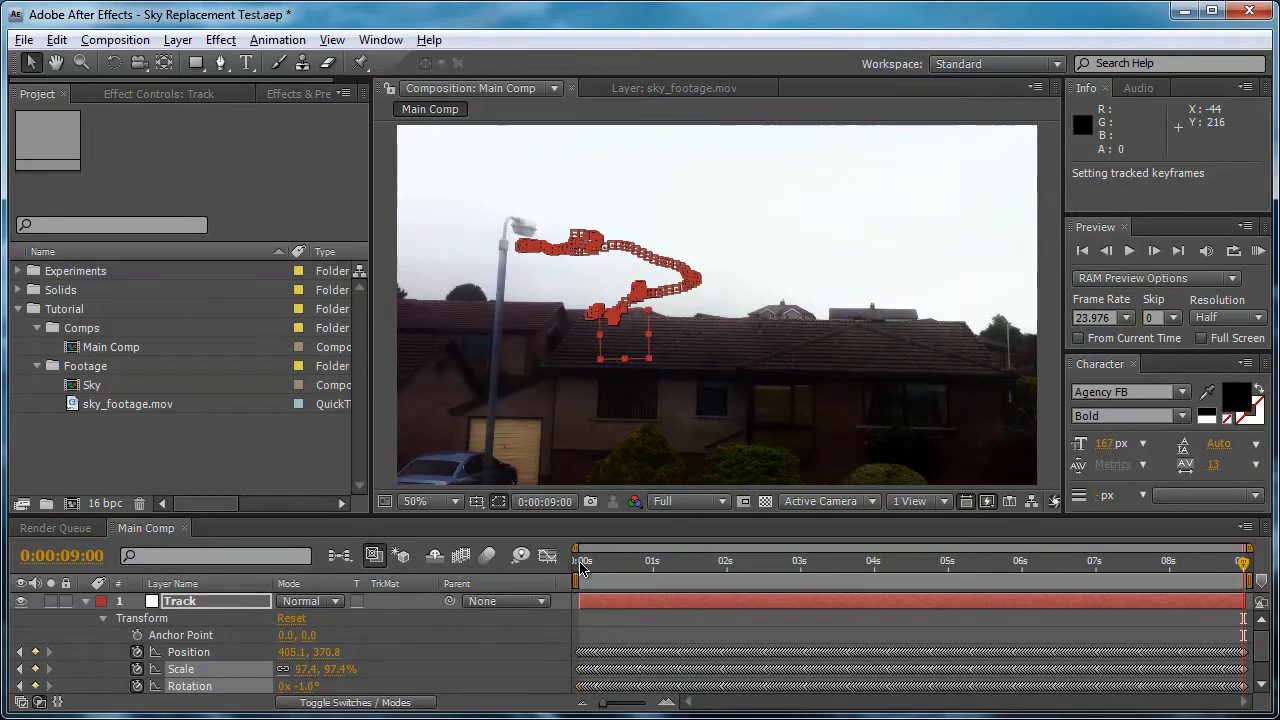
Hide the Track null layer at the first frame and move the Solids folder into the Experiments folder
left_click(581, 568)
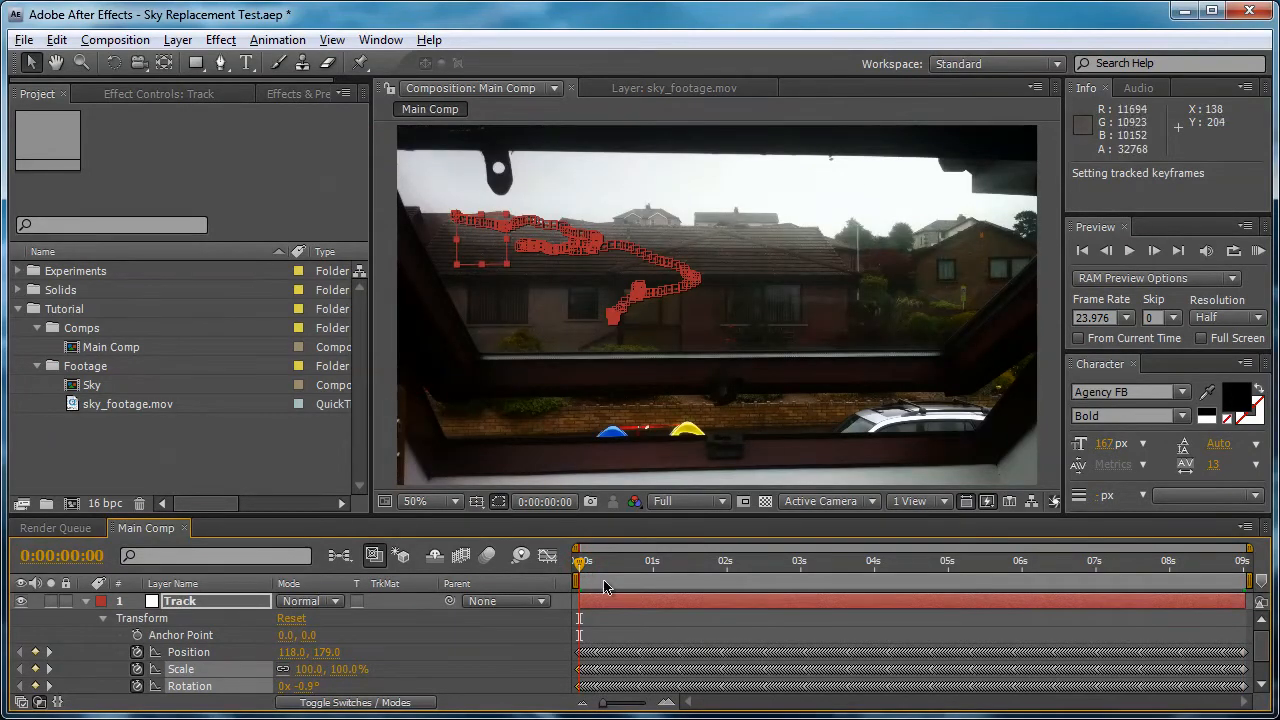
left_click(605, 587)
left_click_drag(580, 566, 594, 598)
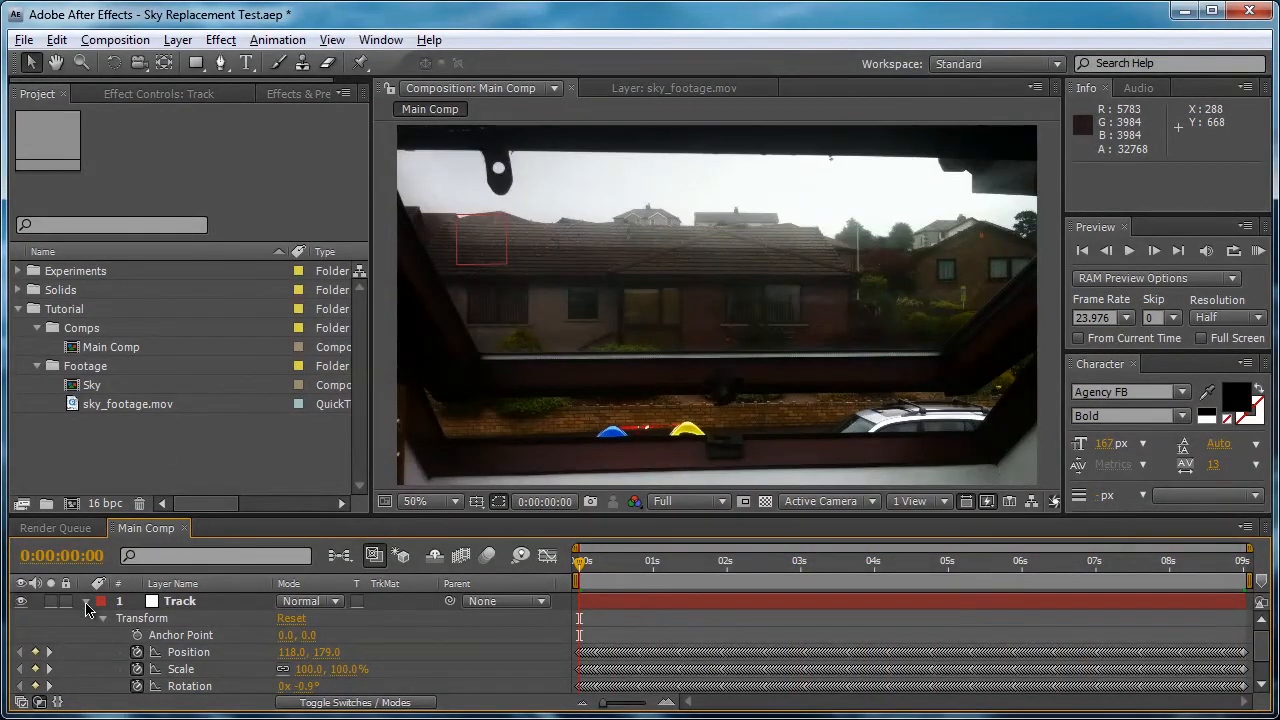
left_click(86, 602)
left_click(22, 602)
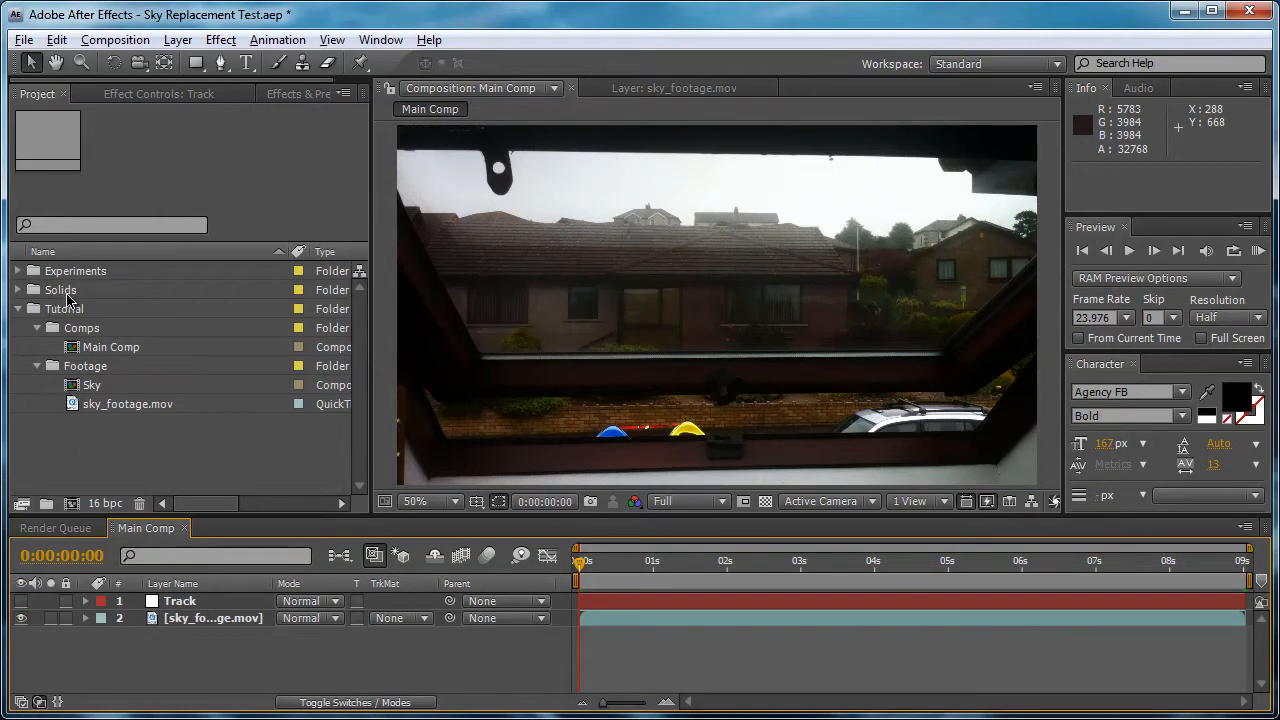
left_click_drag(67, 294, 70, 276)
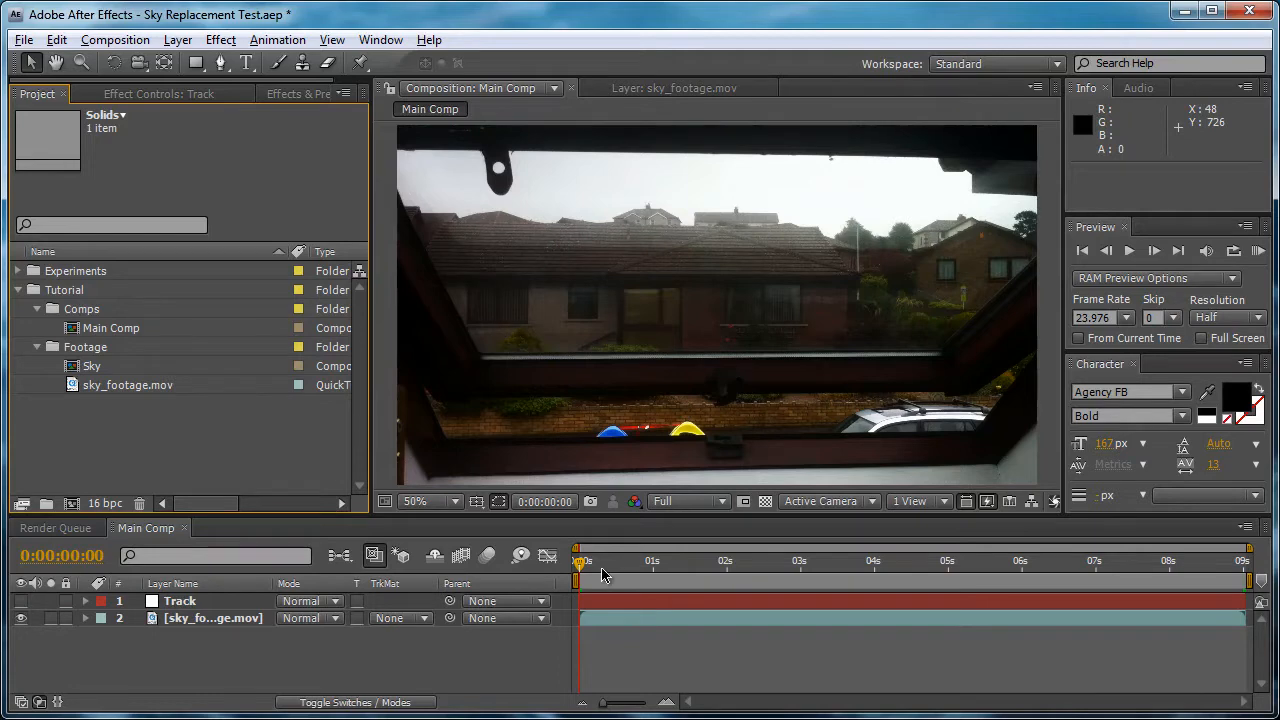
mouse_move(602, 573)
left_mouse_down()
mouse_move(803, 578)
mouse_move(577, 575)
left_mouse_up()
Try Colorama on the sky_footage layer, checking its Get Phase From options, and delete the effect
left_click(200, 620)
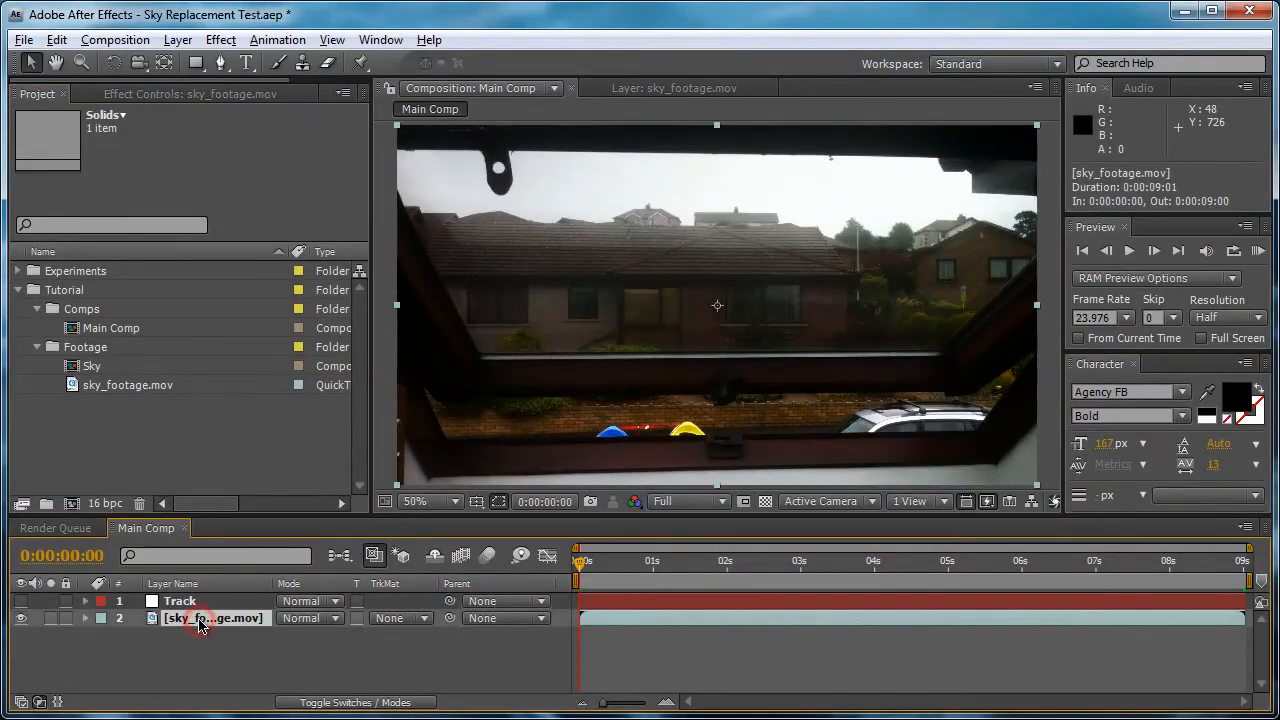
left_click(220, 40)
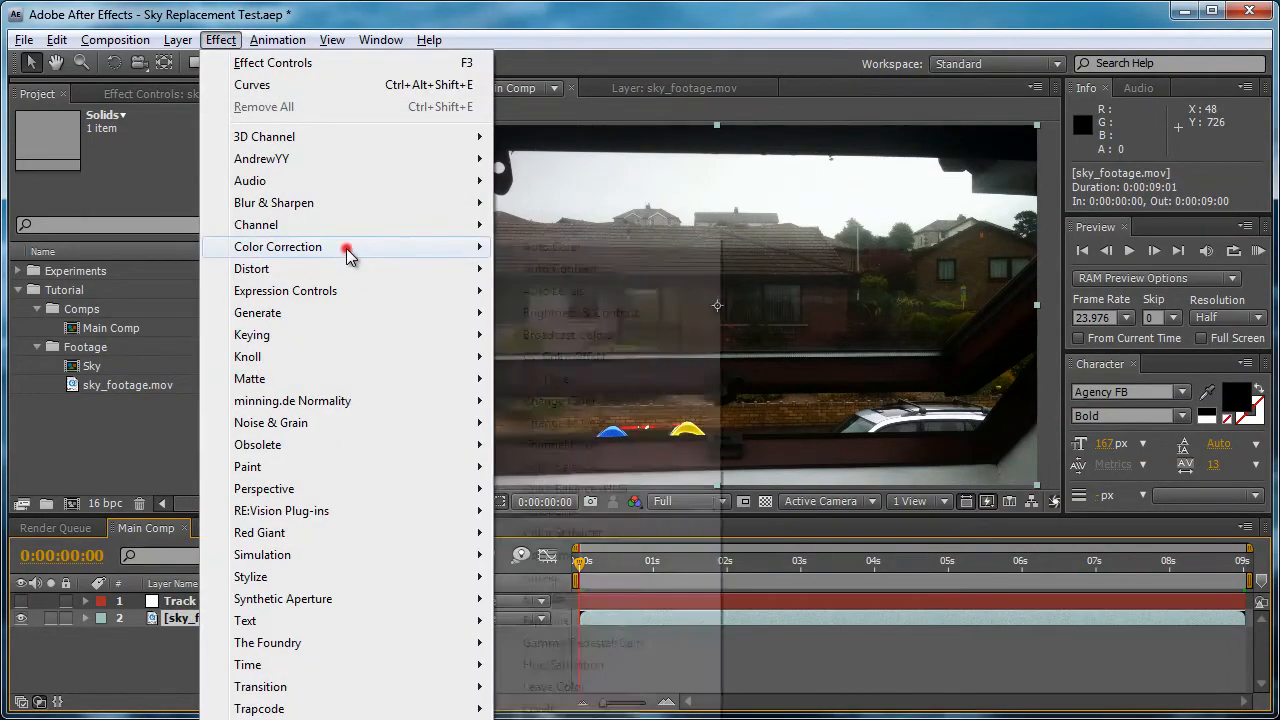
left_click(345, 248)
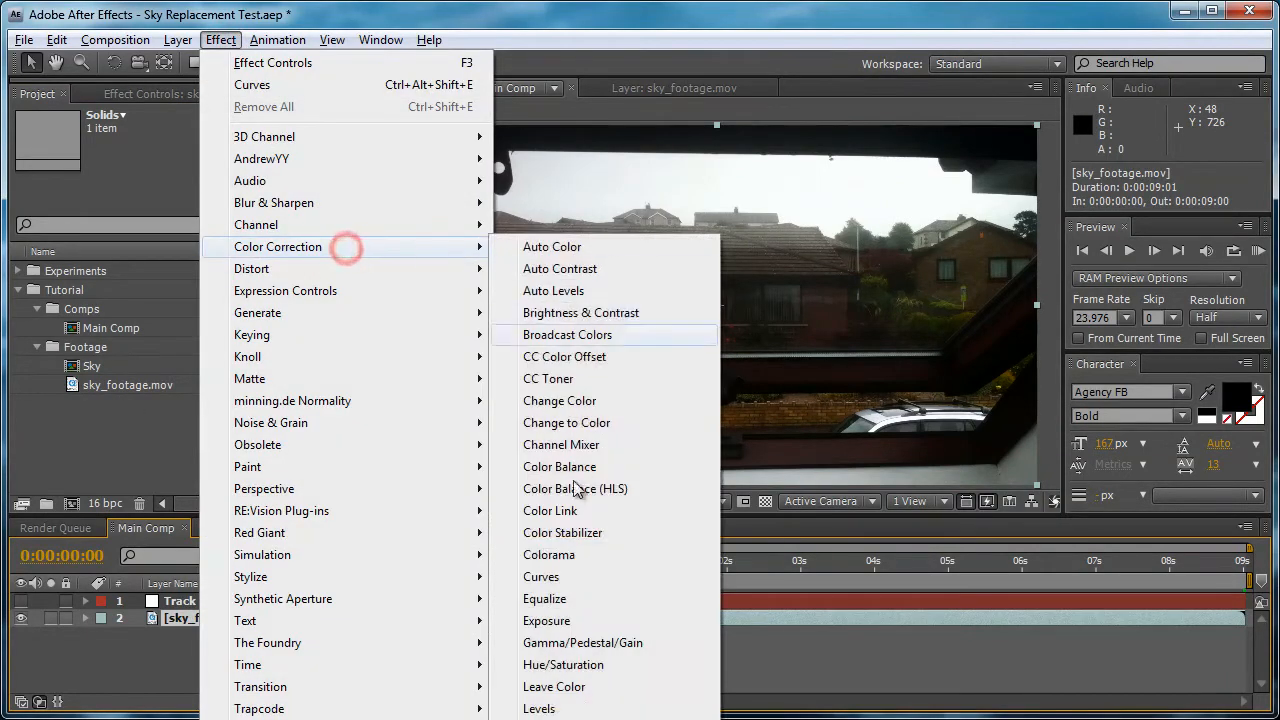
left_click(549, 555)
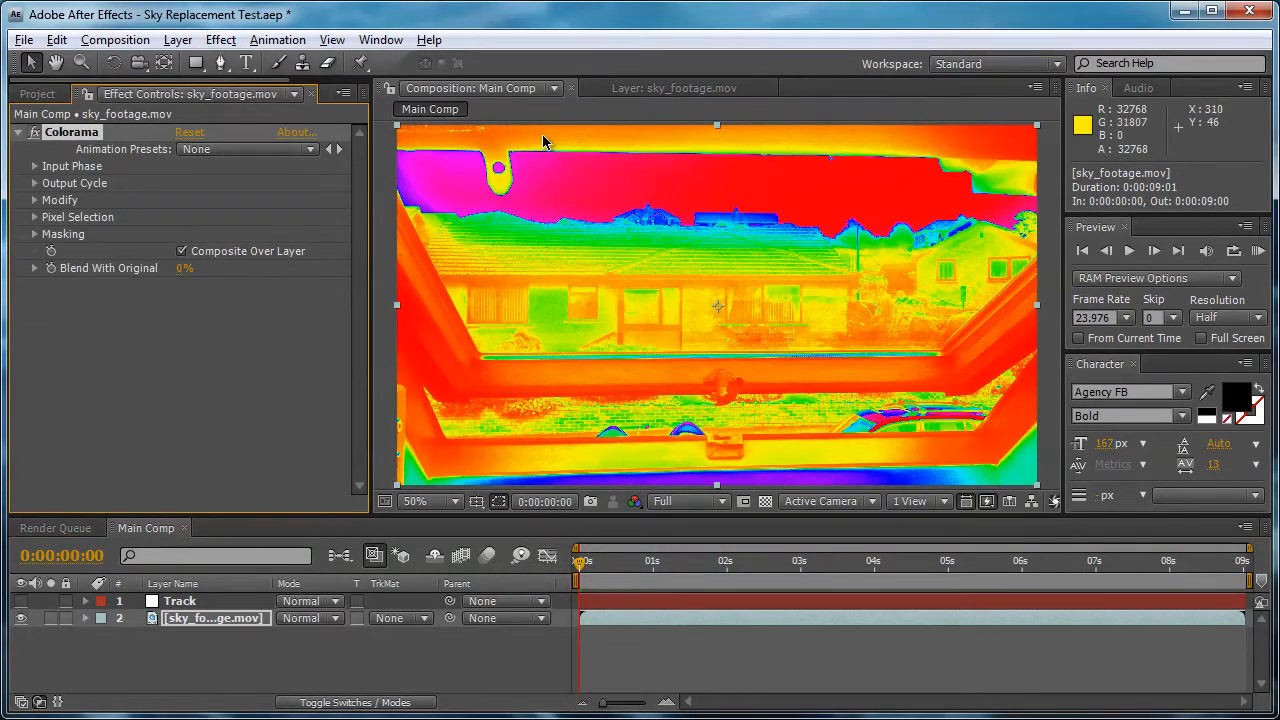
left_click(35, 167)
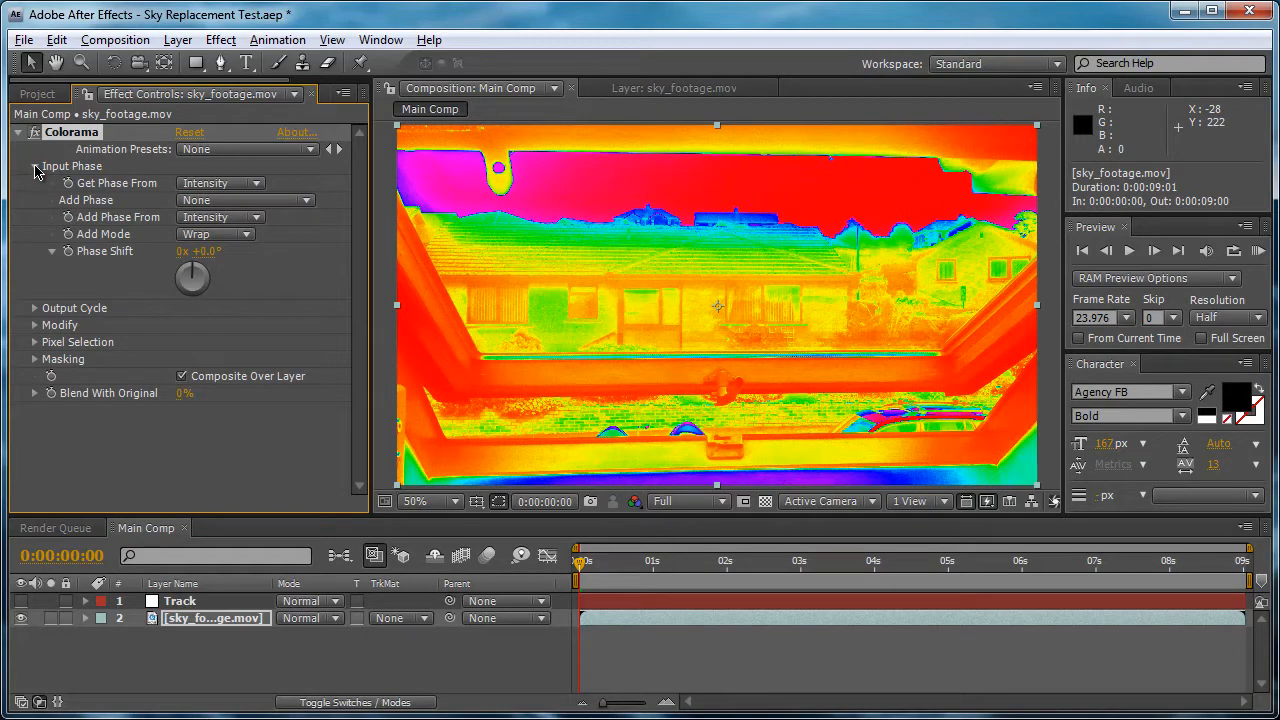
left_click(224, 186)
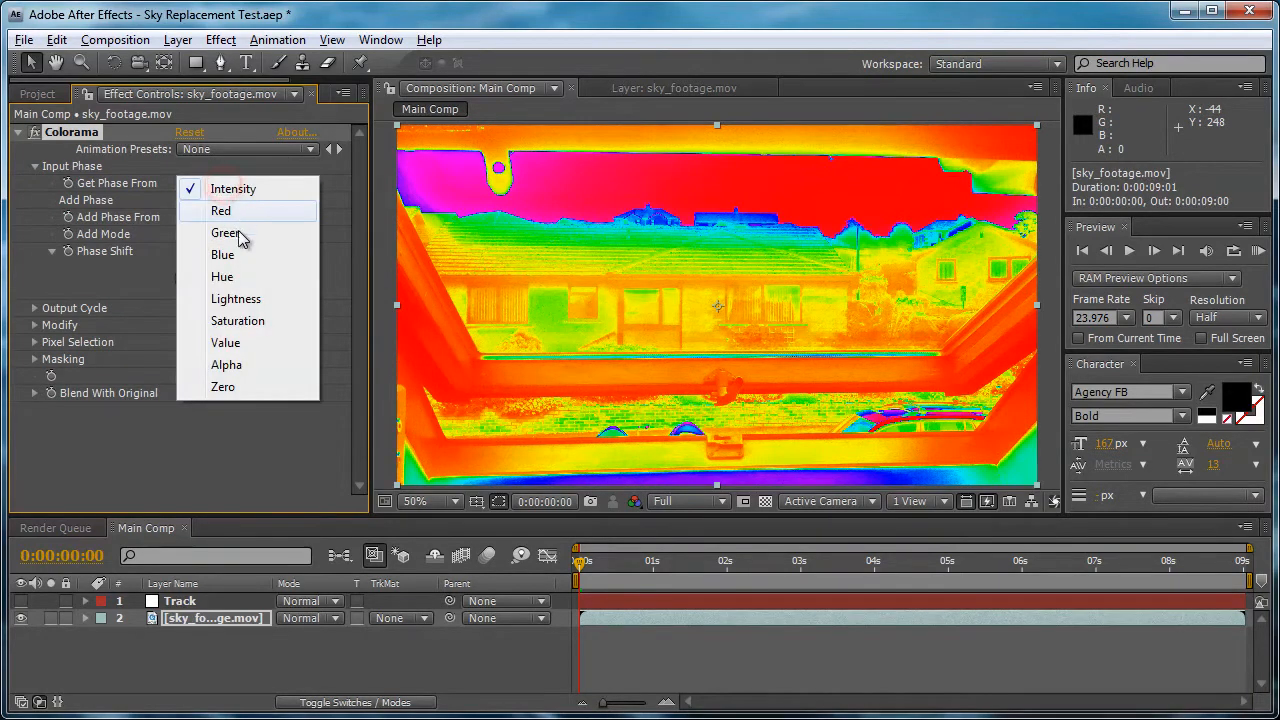
left_click(85, 137)
key("Delete")
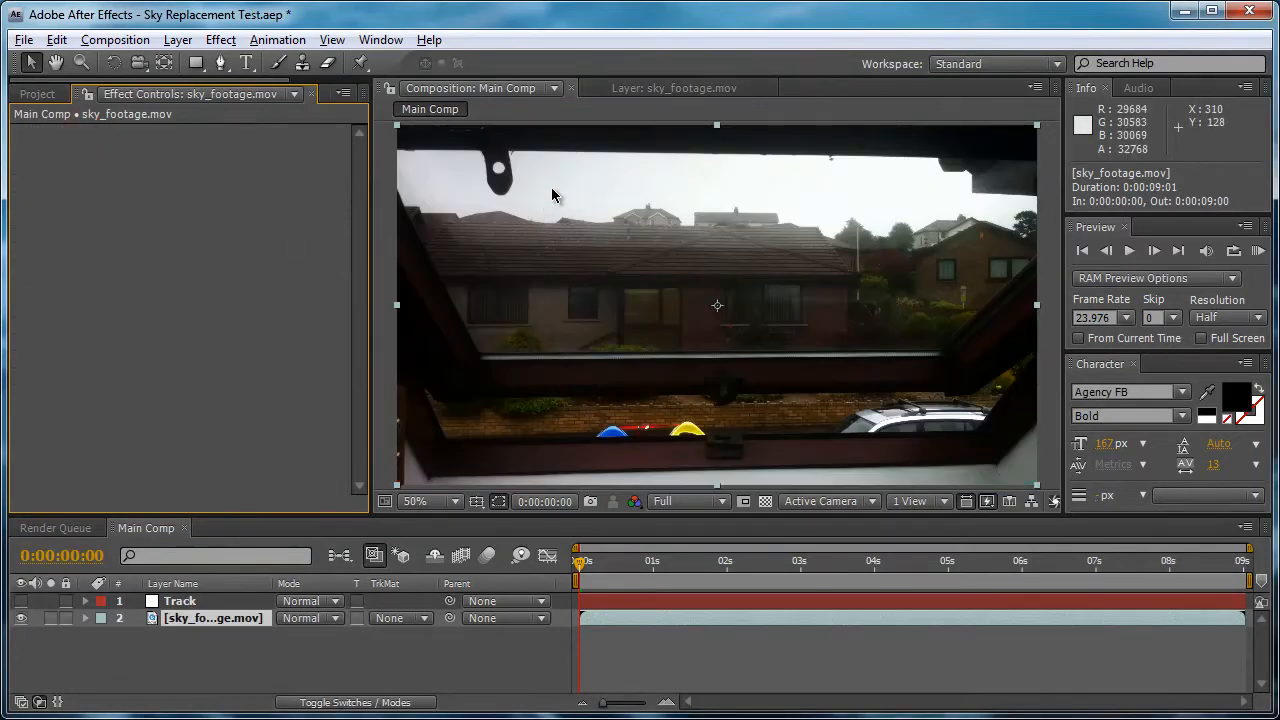
Try a Luma Key on the sky_footage layer with Key Out Brighter and threshold 182, and delete the effect
left_click(220, 40)
left_click(305, 337)
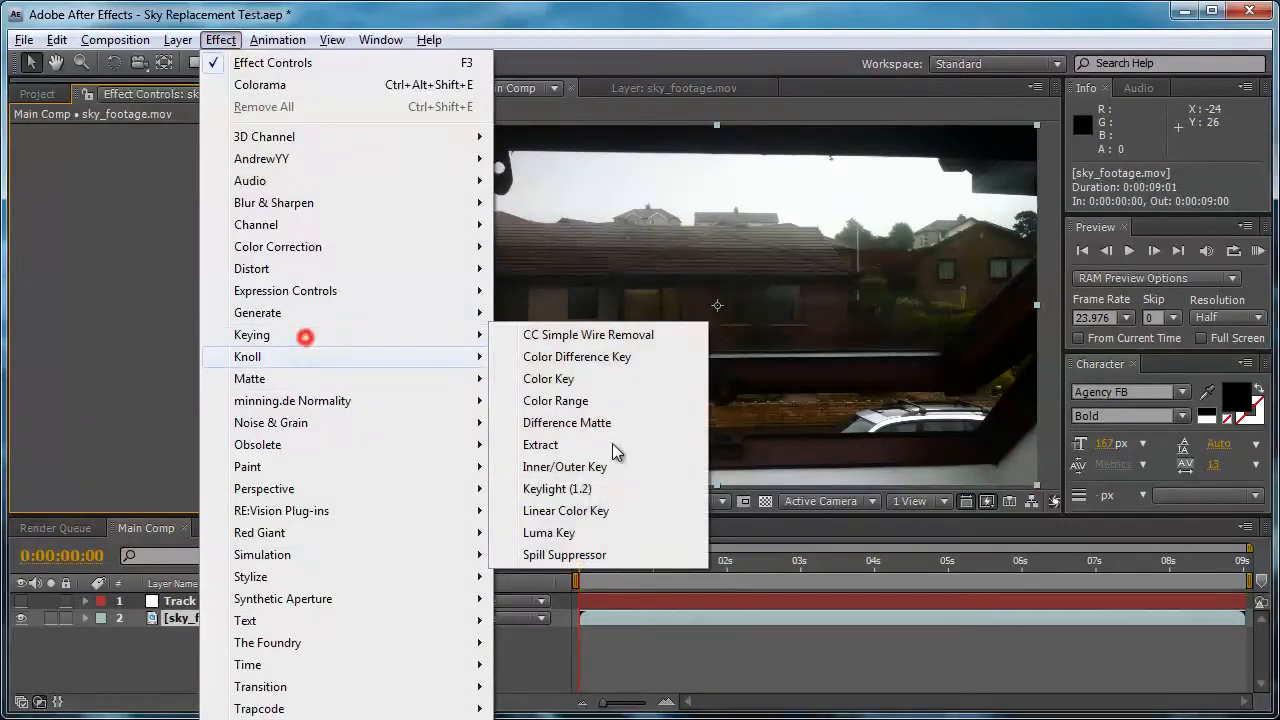
left_click(549, 532)
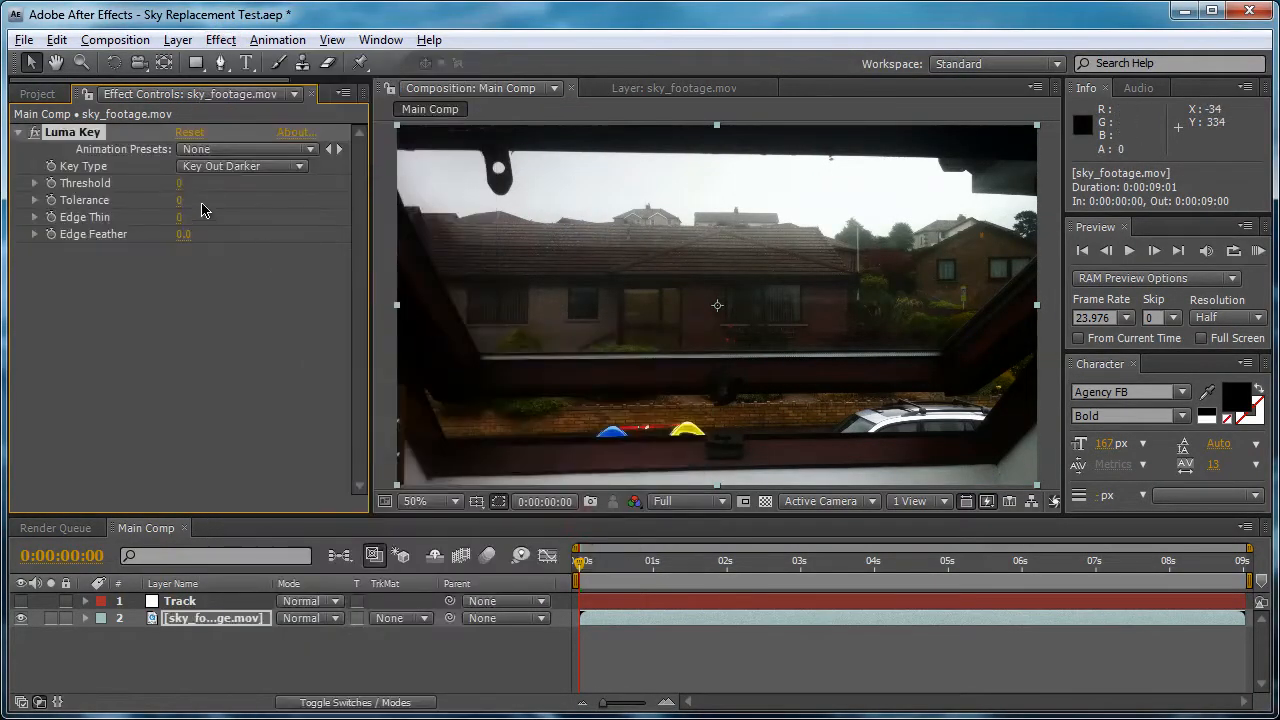
left_click(240, 166)
left_click(232, 149)
left_click_drag(179, 183, 585, 220)
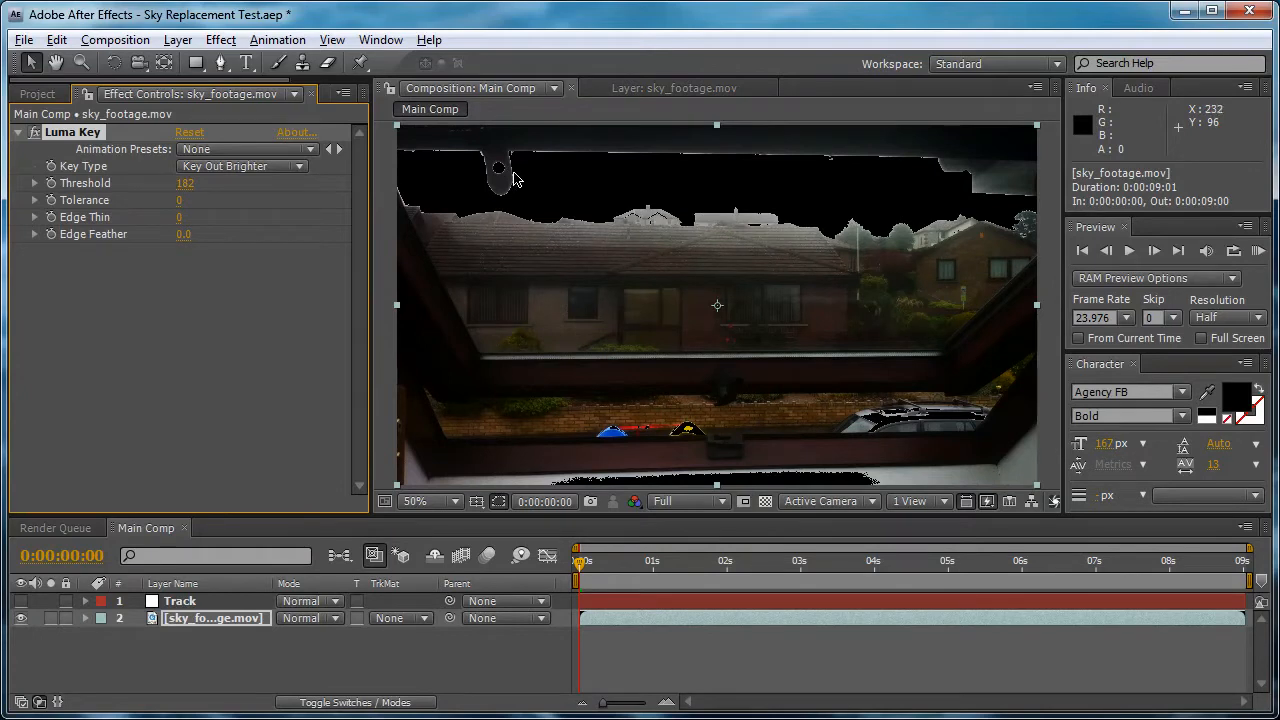
scroll(510, 210, "up", 2)
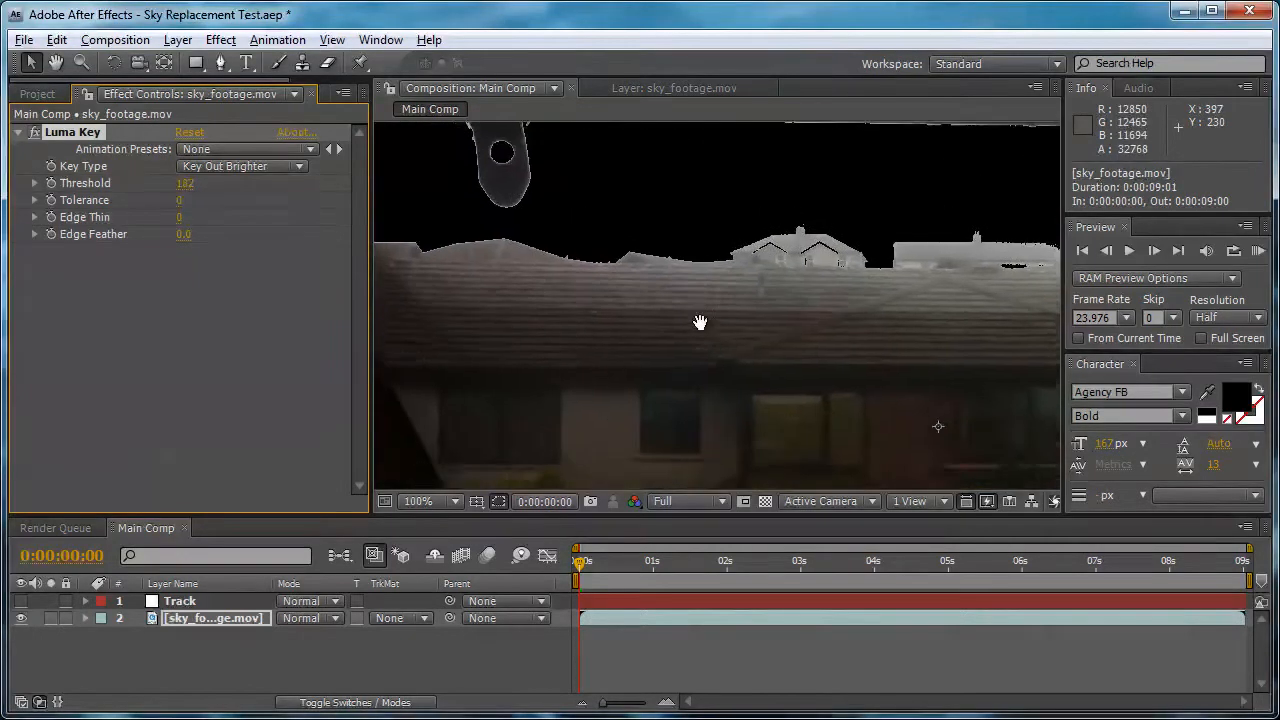
scroll(663, 280, "down", 2)
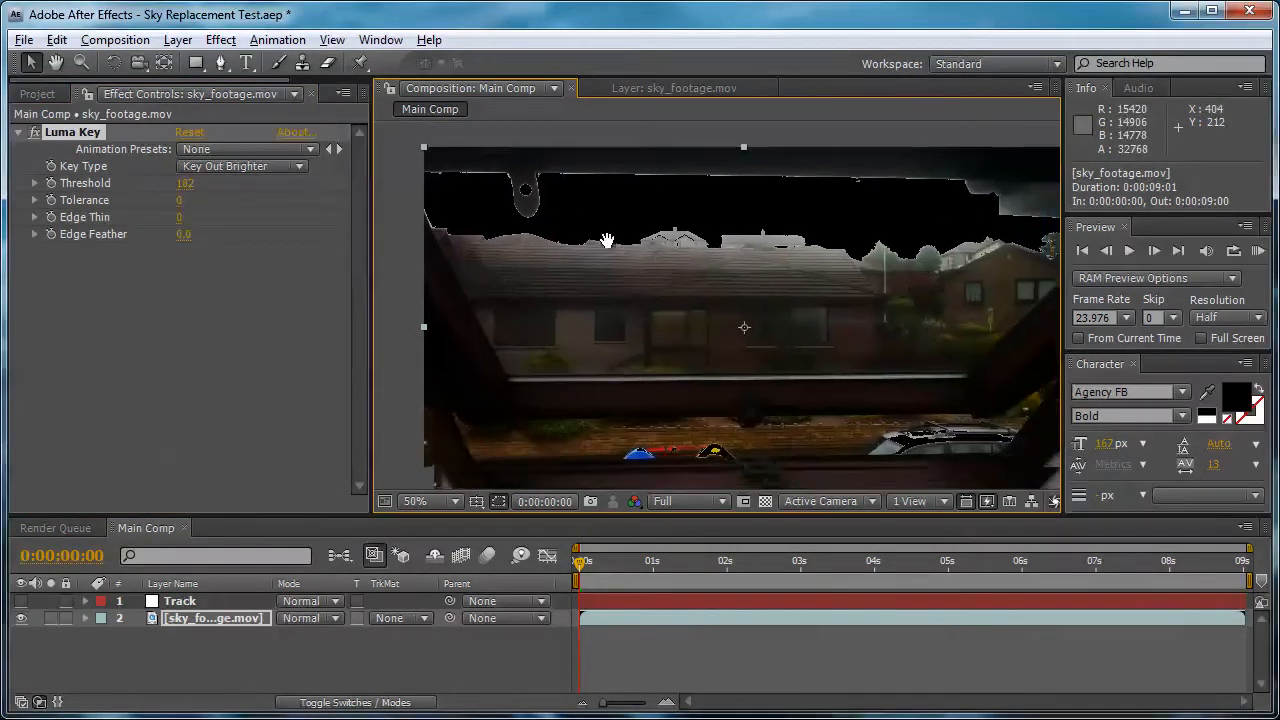
left_click(88, 132)
key("Delete")
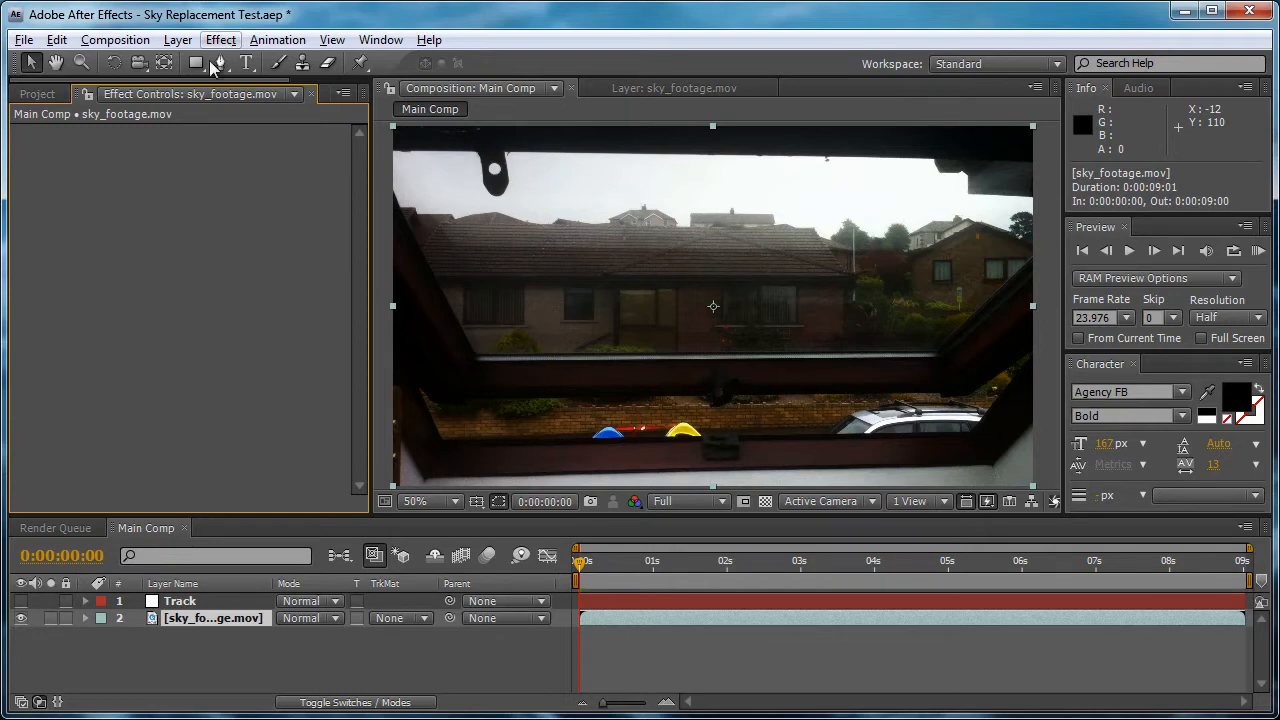
Apply Colorama to the sky_footage layer and set its output cycle to the Ramp Grey preset palette
left_click(200, 618)
left_click(221, 40)
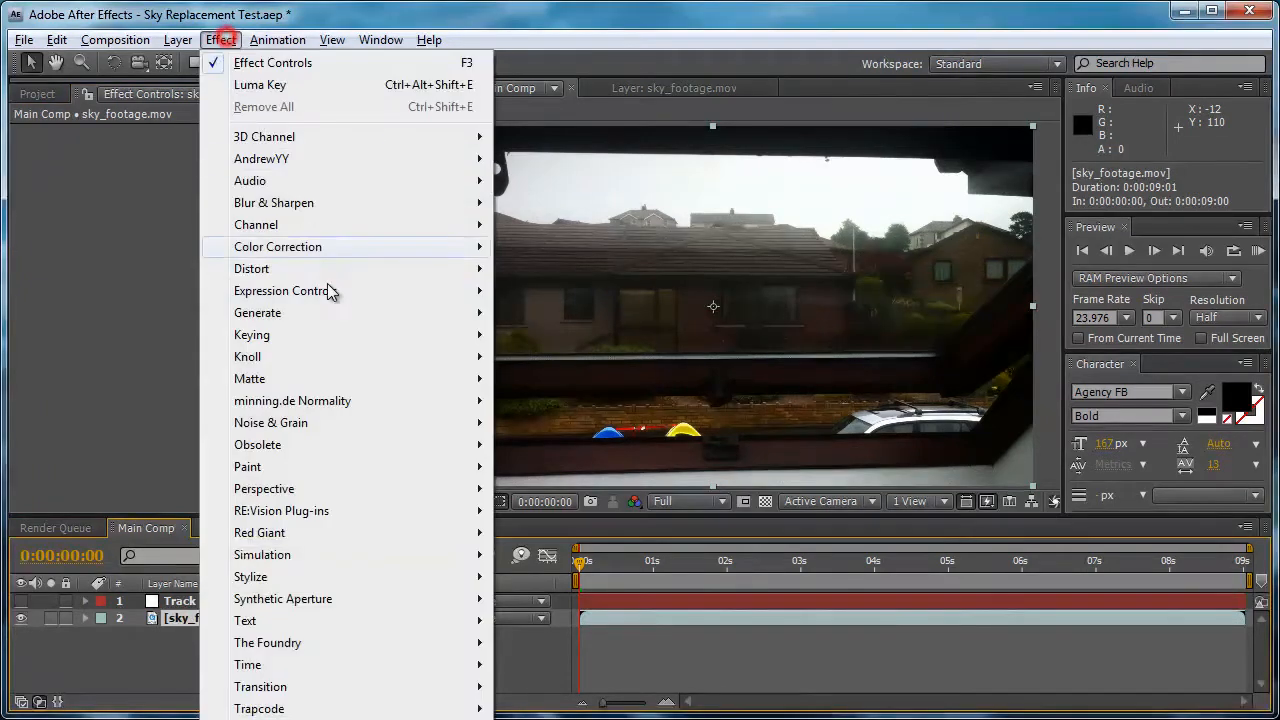
mouse_move(323, 251)
left_click(530, 555)
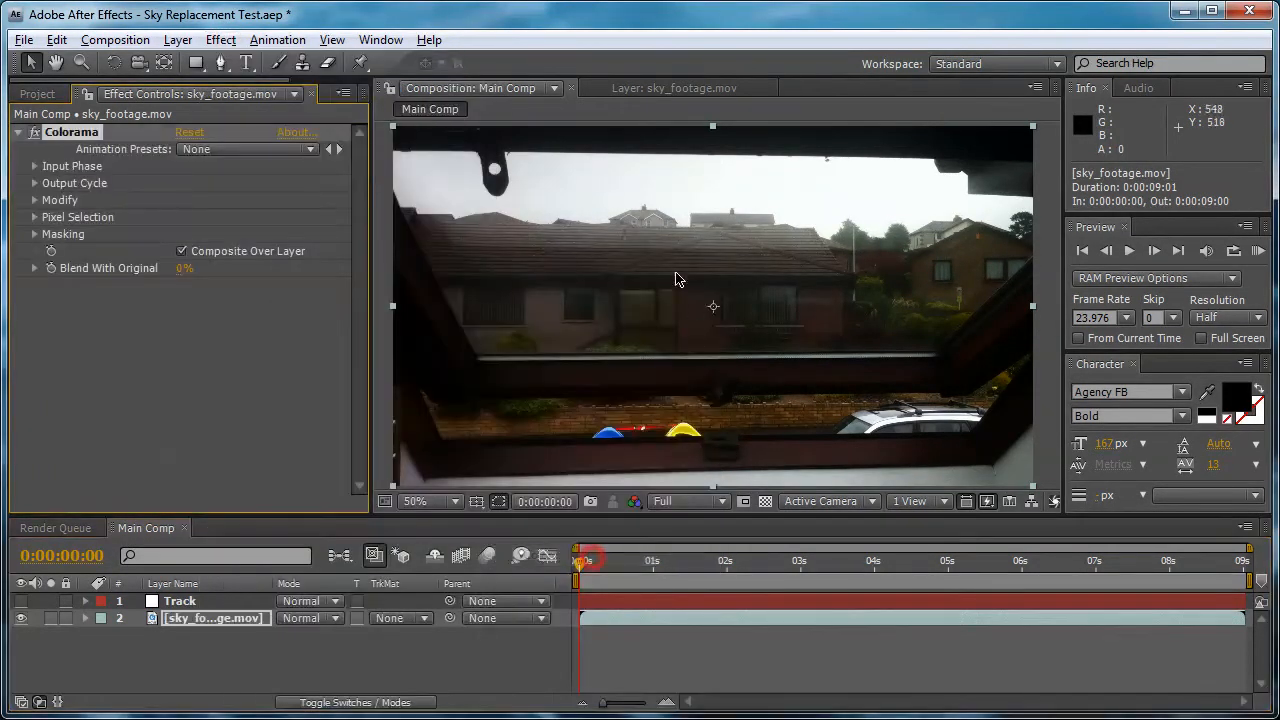
left_click(35, 184)
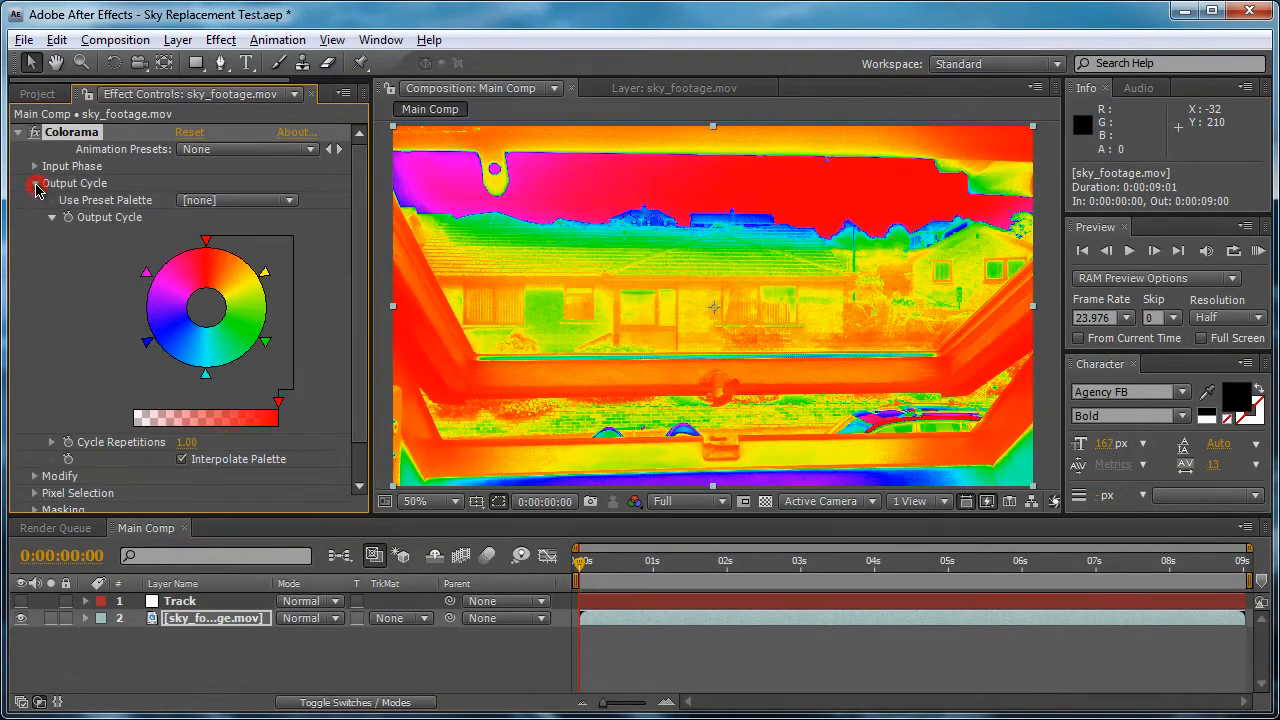
left_click(231, 201)
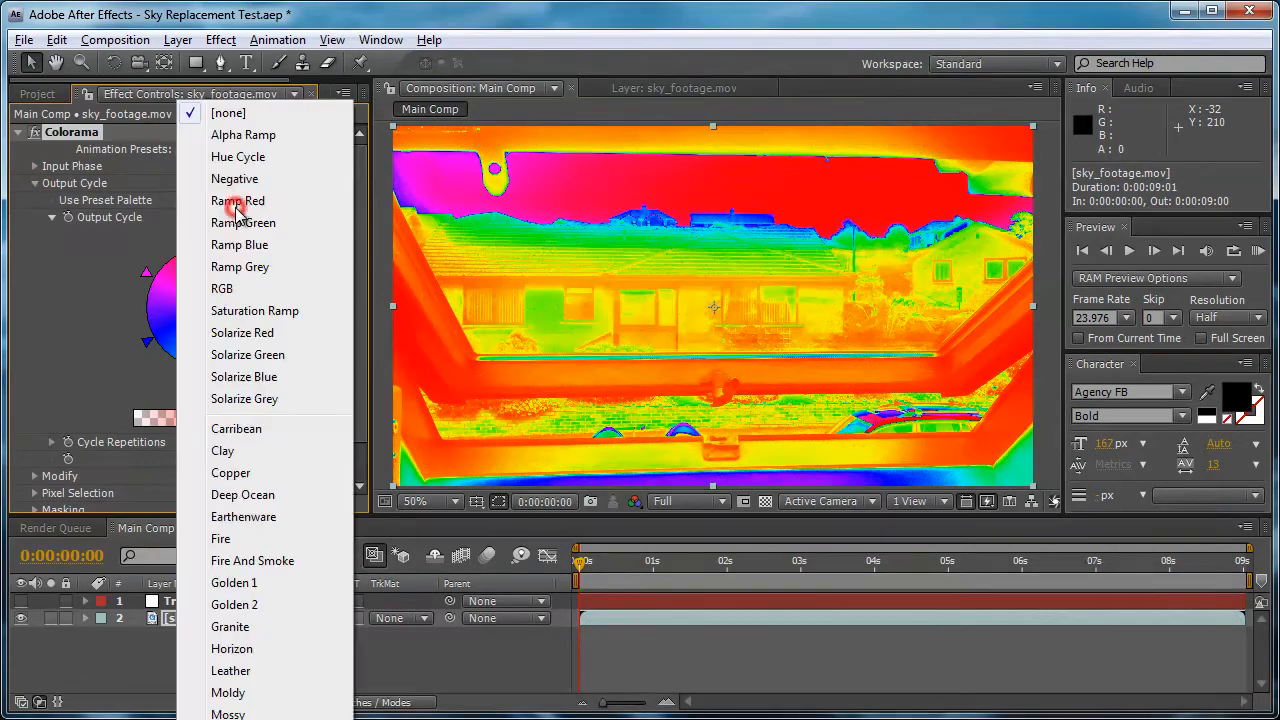
left_click(240, 267)
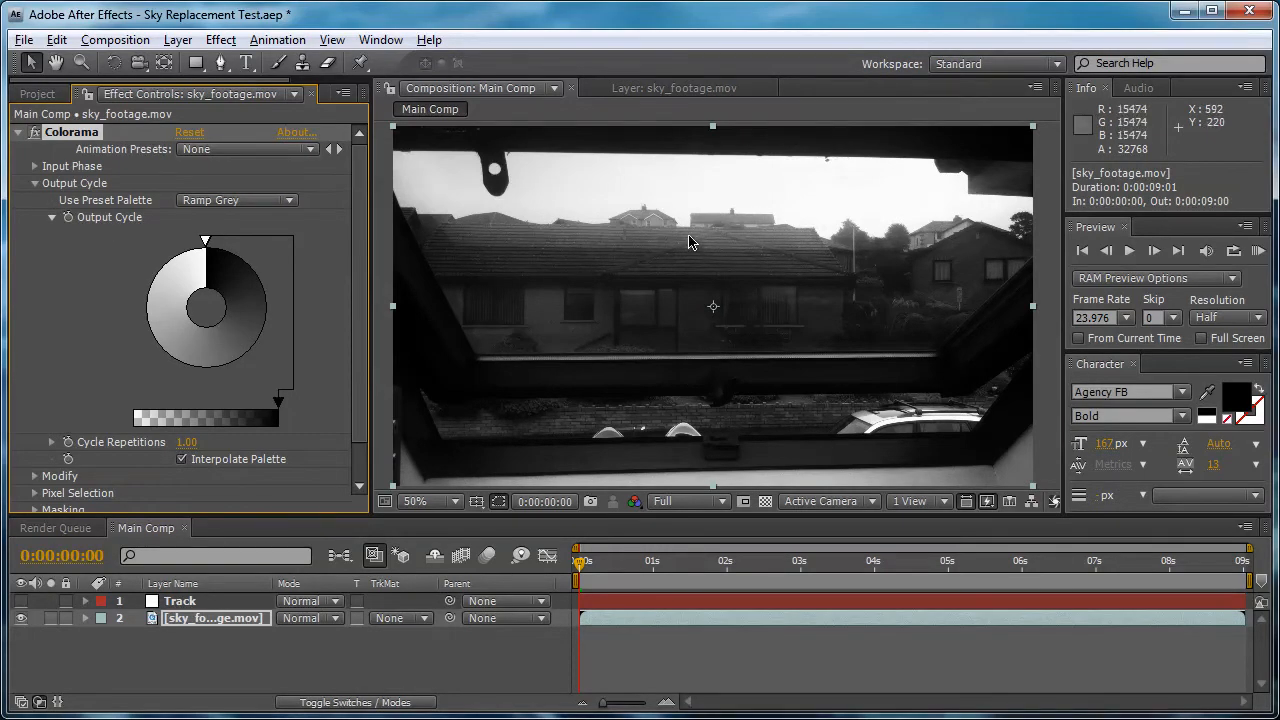
Add a black stop about three quarters clockwise around Colorama's output cycle and nudge it slightly toward the white end
double_click(145, 314)
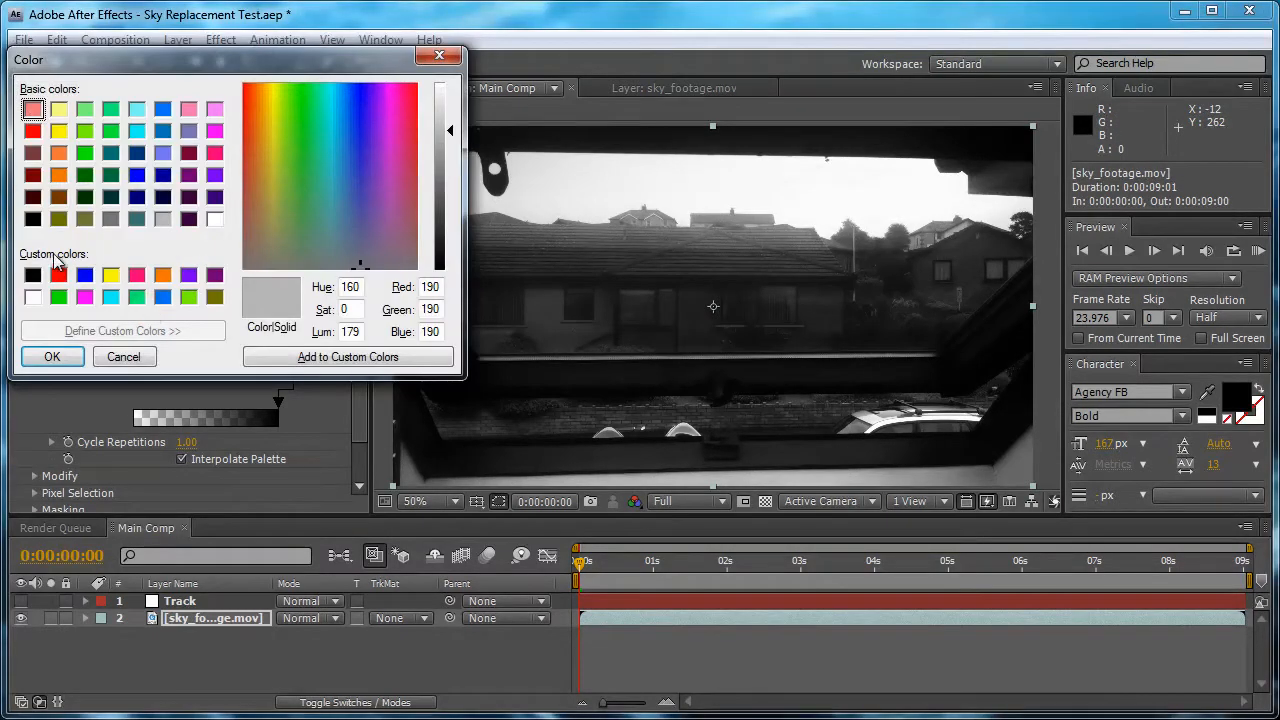
left_click(33, 220)
left_click(52, 356)
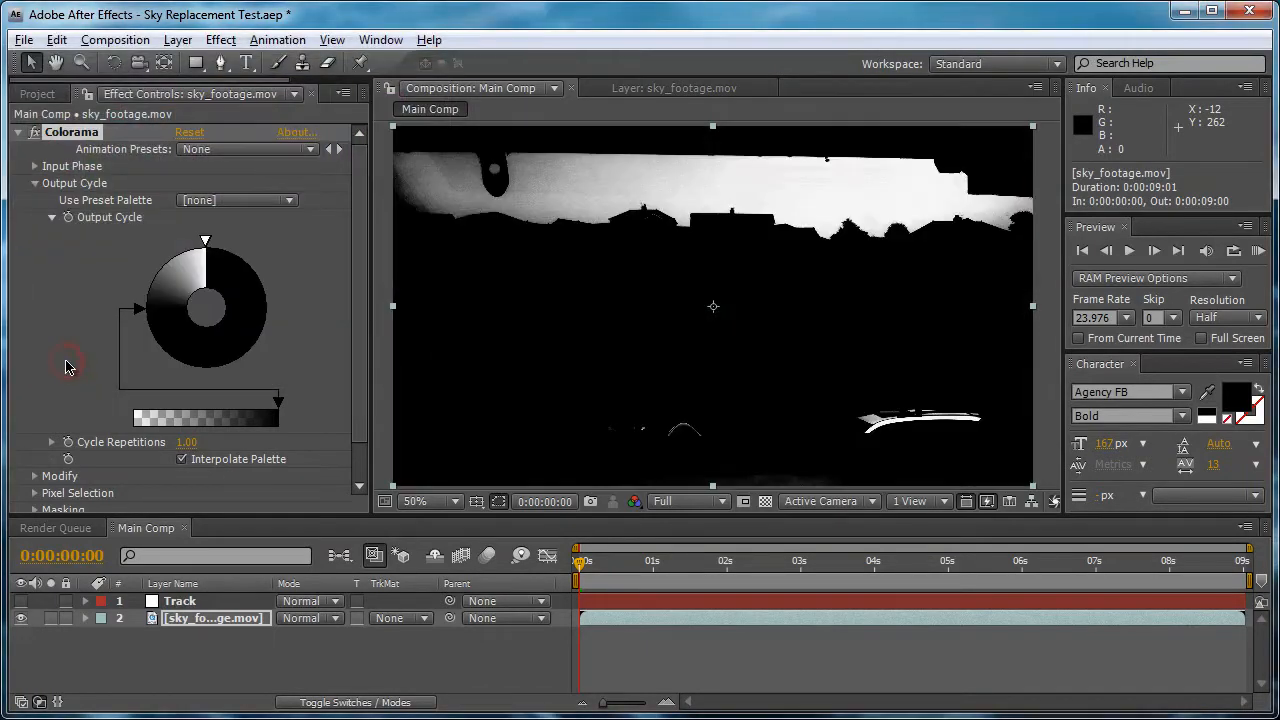
mouse_move(139, 316)
left_mouse_down()
mouse_move(171, 365)
mouse_move(229, 357)
mouse_move(281, 320)
mouse_move(237, 371)
mouse_move(157, 394)
mouse_move(129, 388)
mouse_move(171, 368)
mouse_move(147, 337)
mouse_move(145, 303)
left_mouse_up()
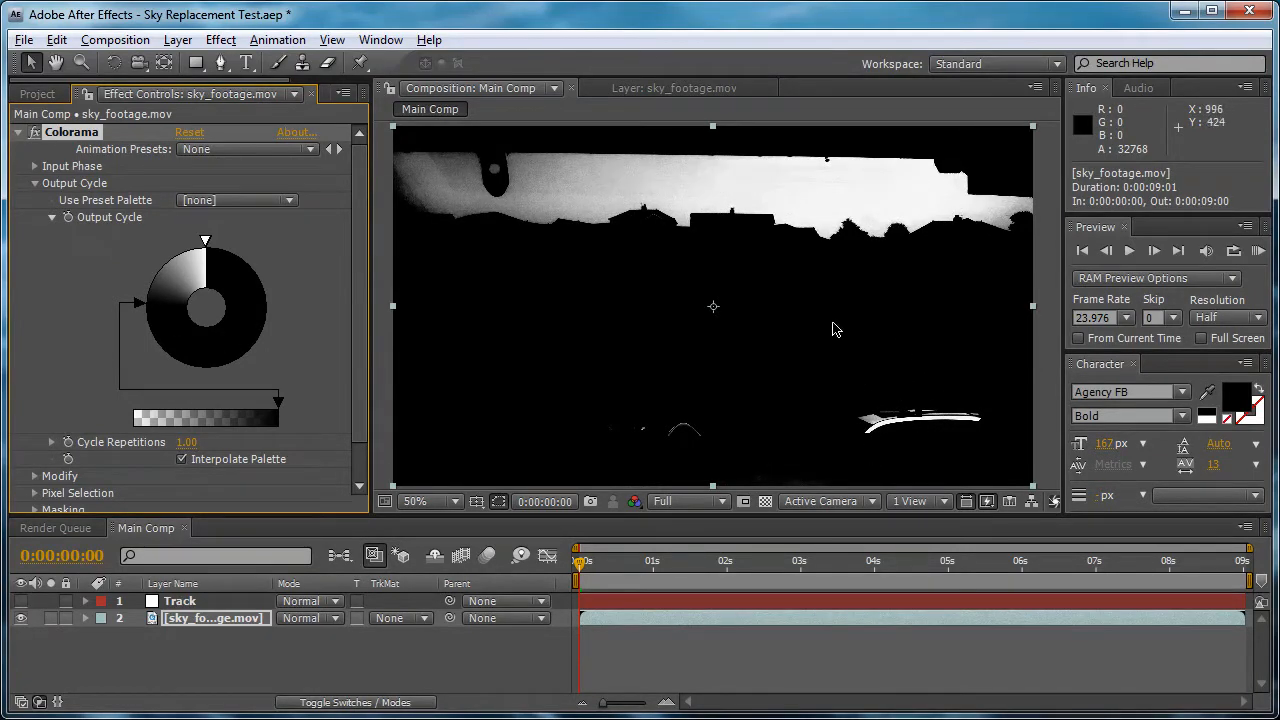
Add a white stop to Colorama's output cycle and place it just clockwise of the black stop for a hard black-to-white edge
double_click(181, 254)
left_click(213, 219)
left_click(54, 355)
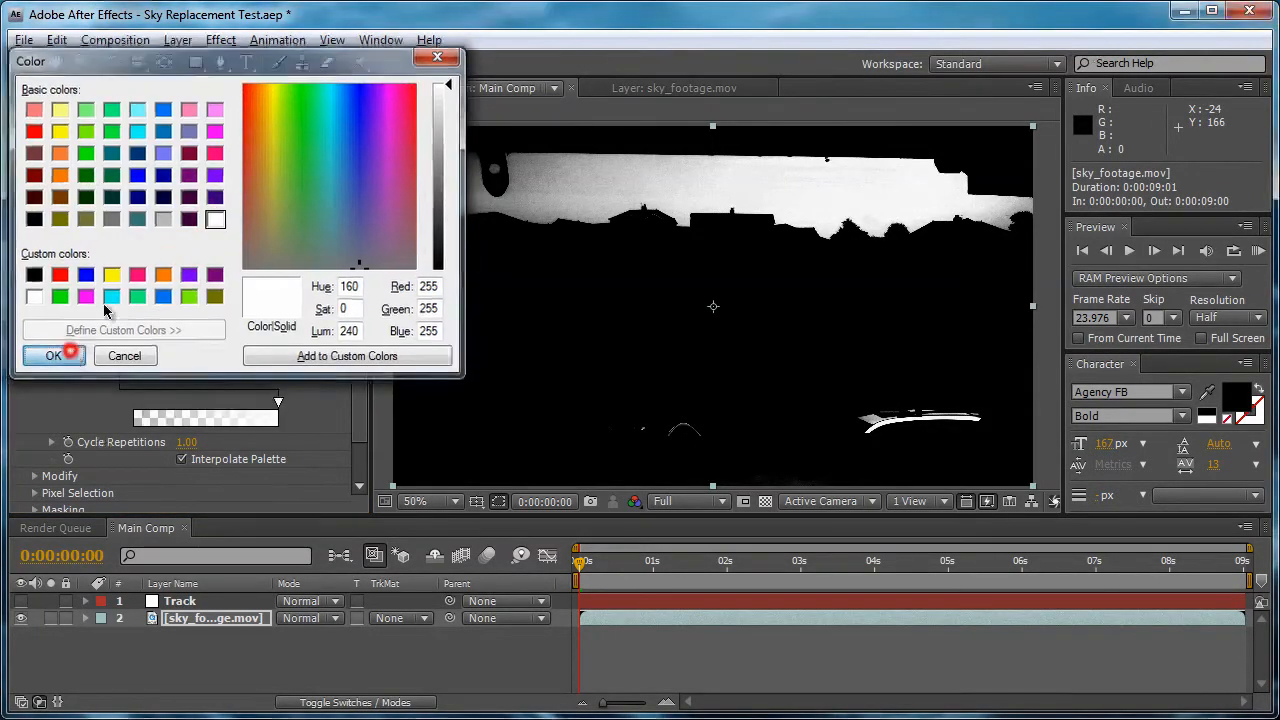
left_click_drag(181, 254, 140, 288)
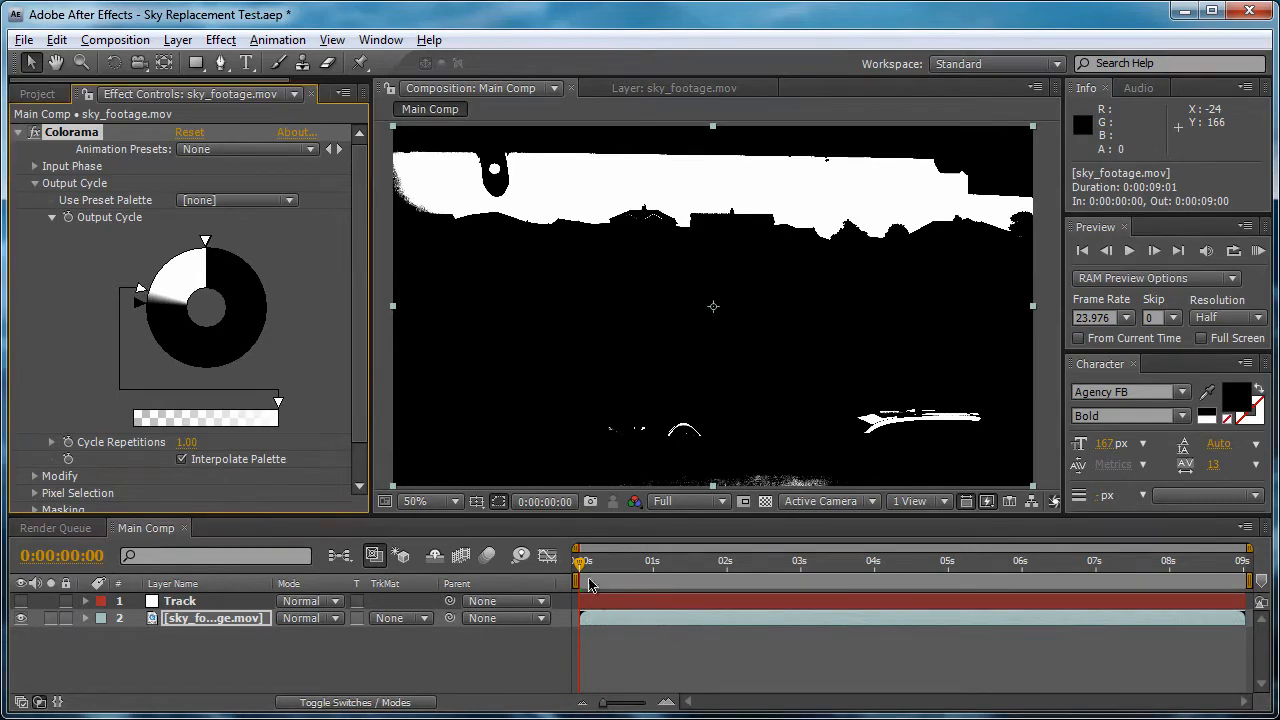
Check the matte at later frames up to 0:00:05:21 and move Colorama's black stop further counterclockwise from the white stop to soften the transition
left_click_drag(580, 568, 934, 607)
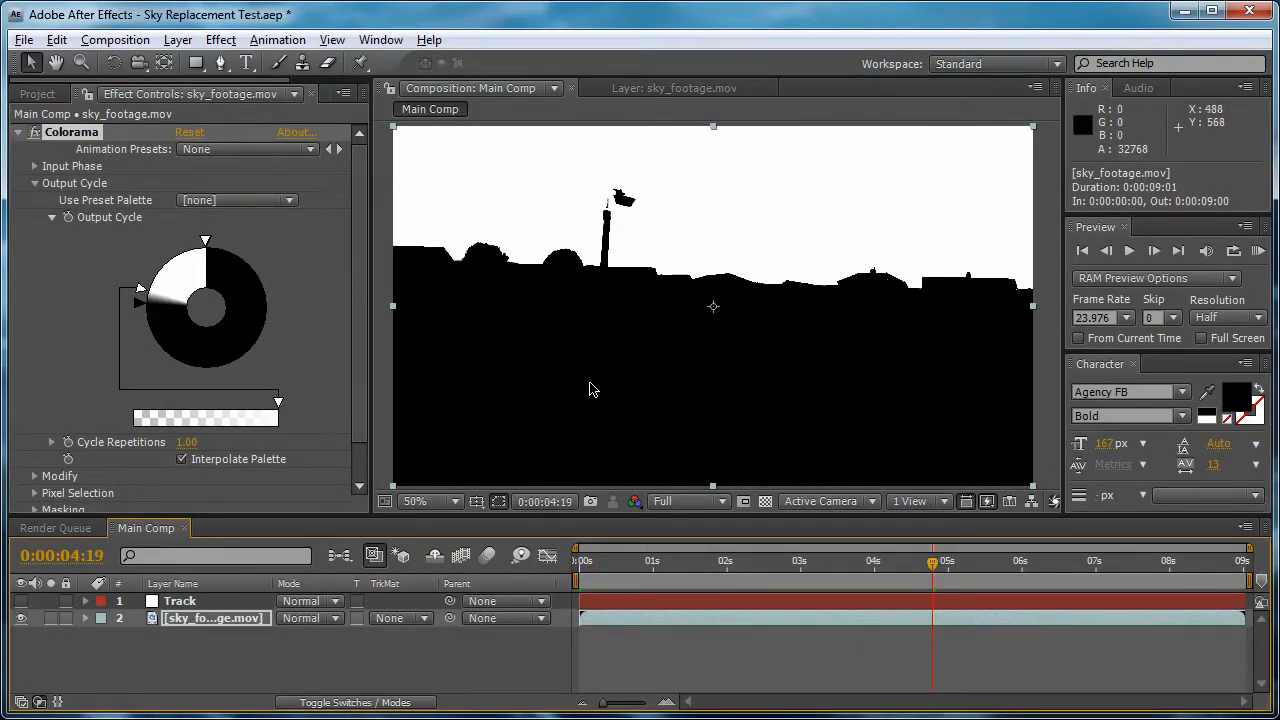
left_click_drag(938, 594, 1013, 566)
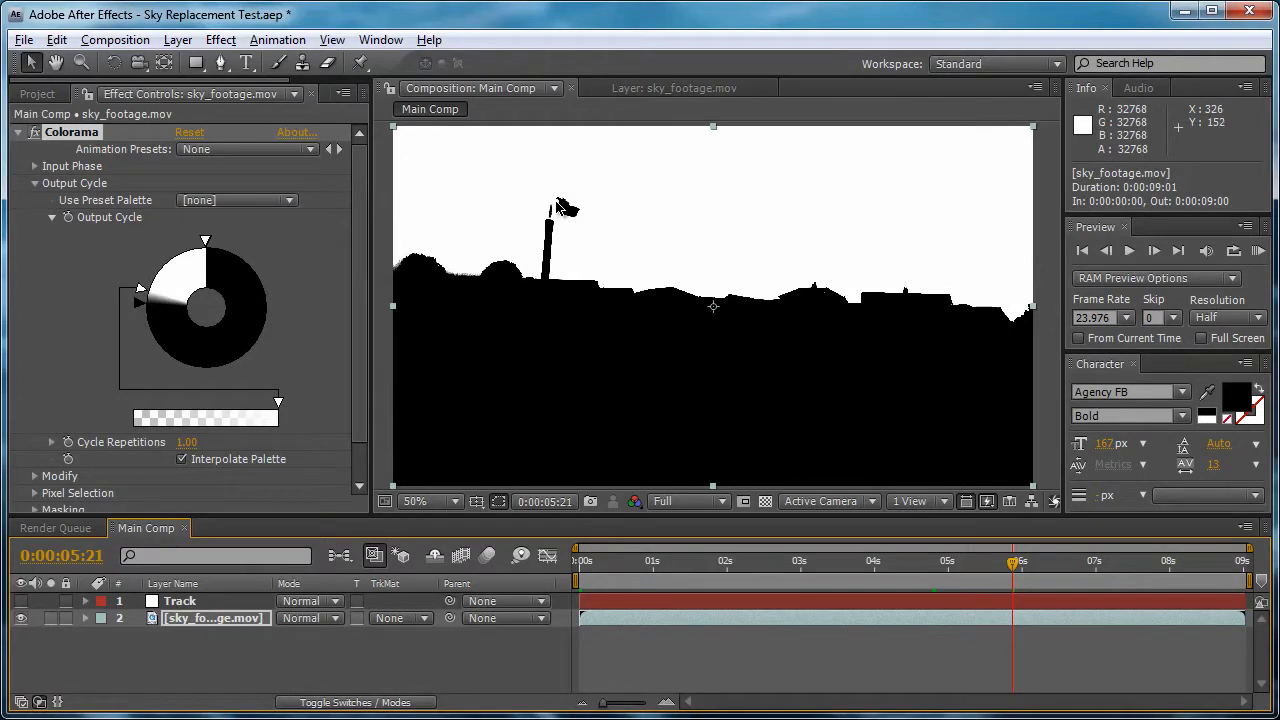
left_click_drag(140, 300, 153, 352)
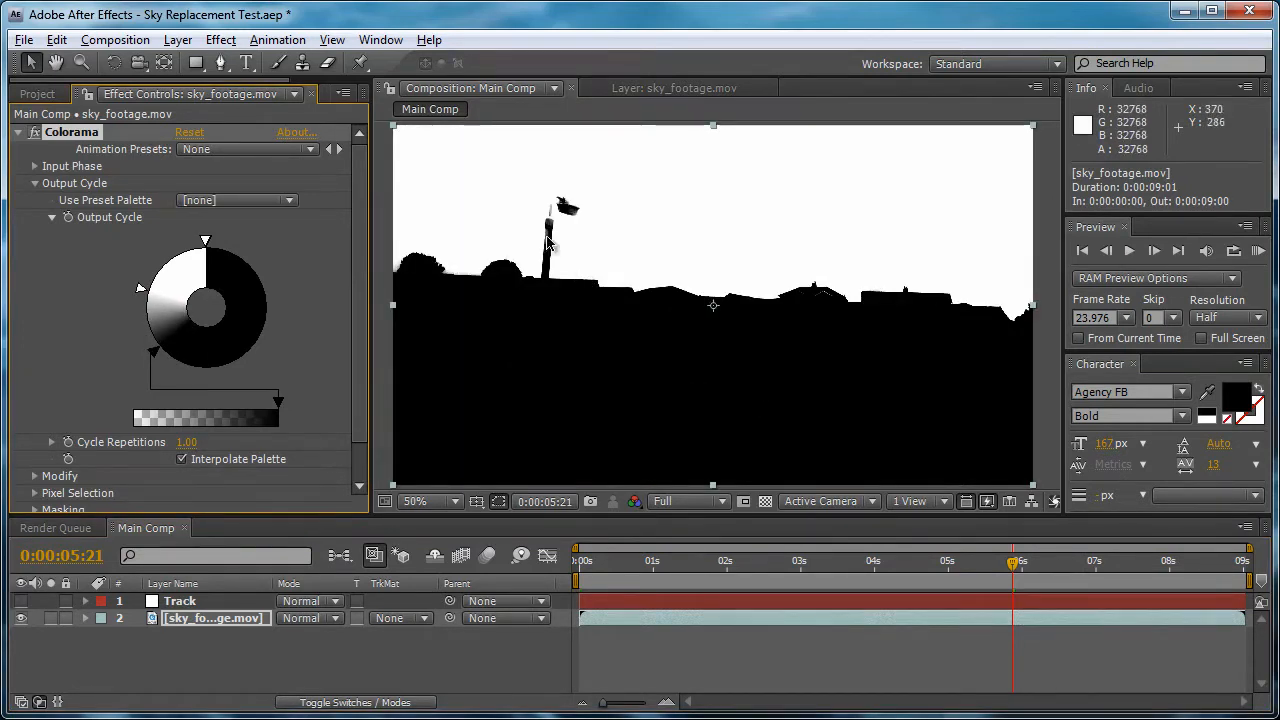
left_click_drag(803, 562, 553, 562)
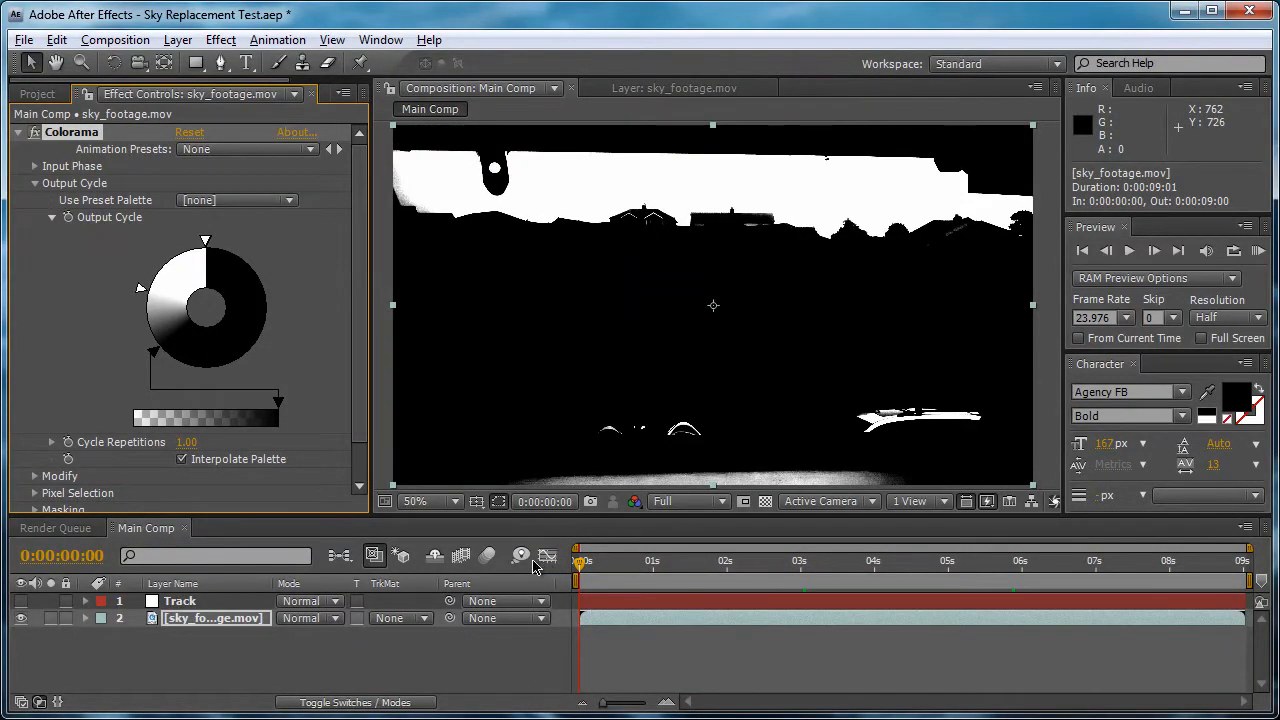
Duplicate the sky_footage layer and delete Colorama from the lower copy
left_click(210, 620)
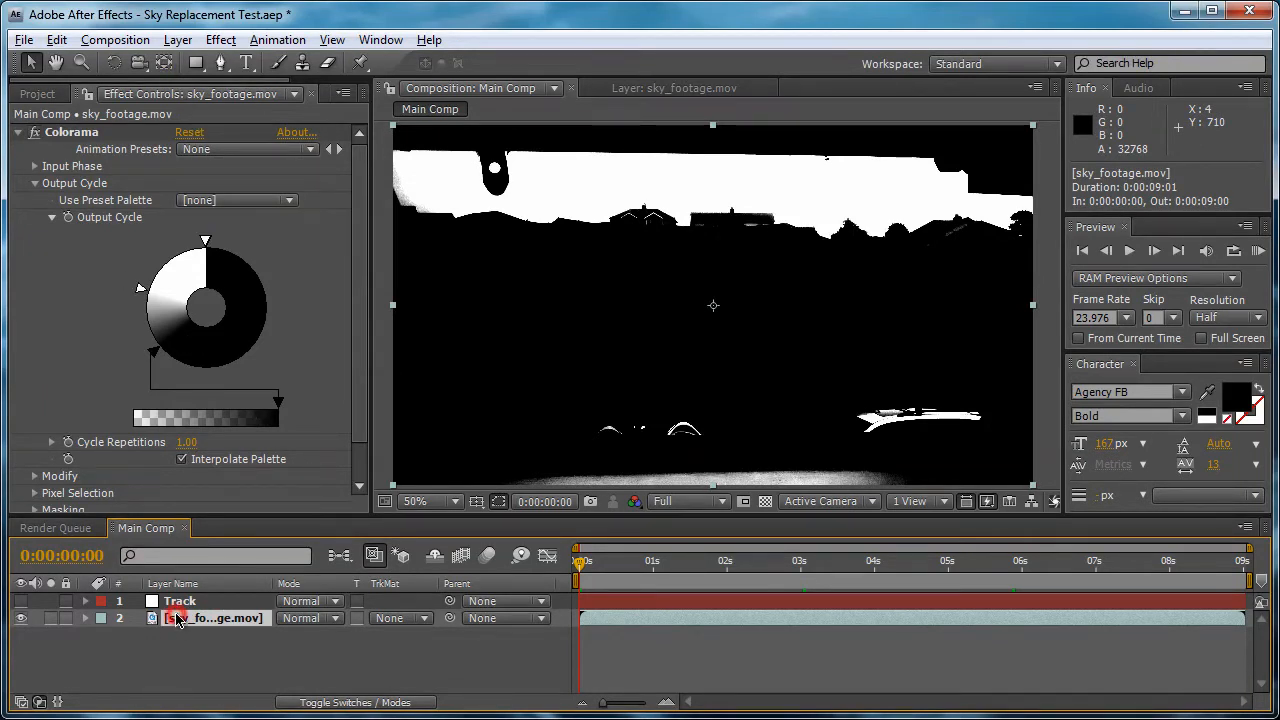
left_click(56, 40)
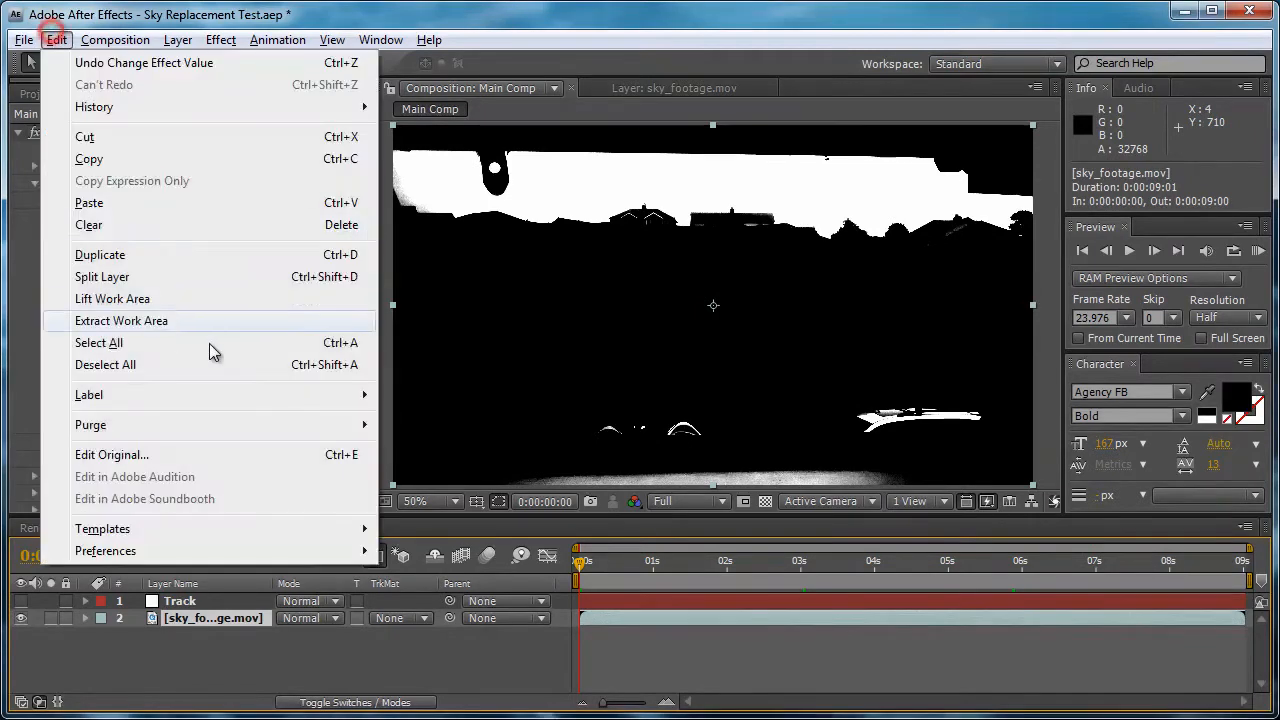
left_click(183, 253)
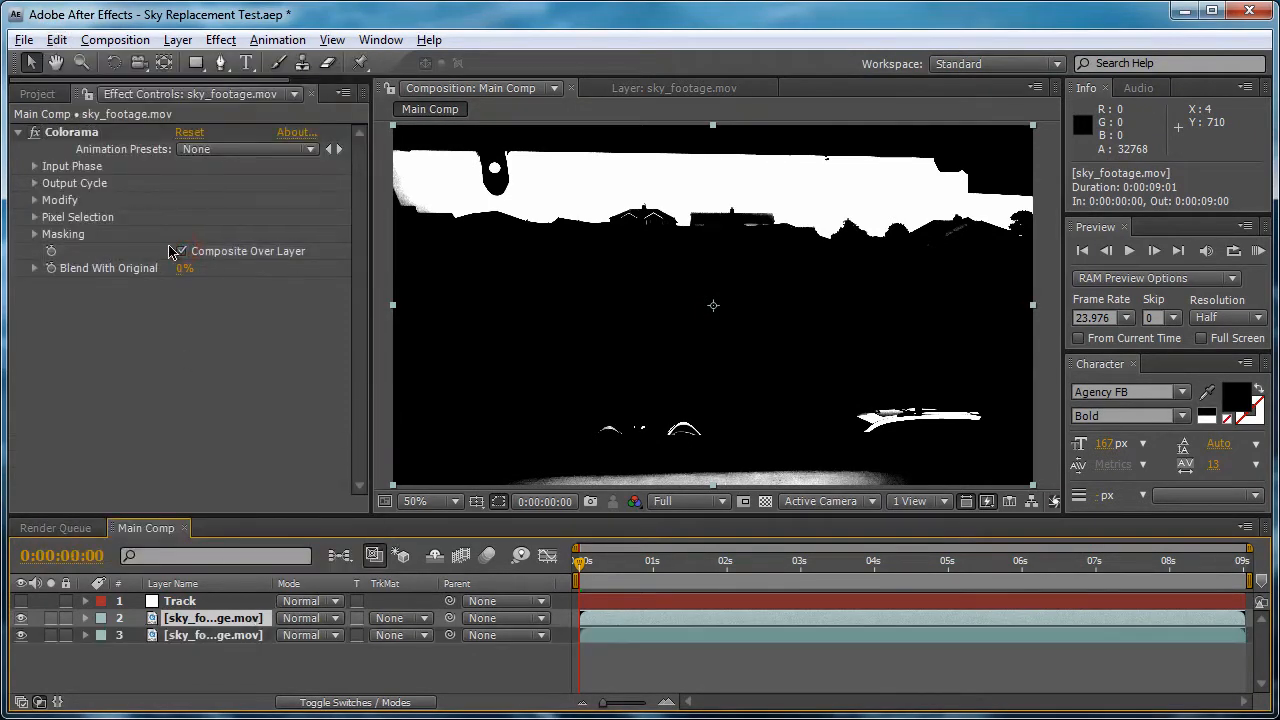
left_click(213, 635)
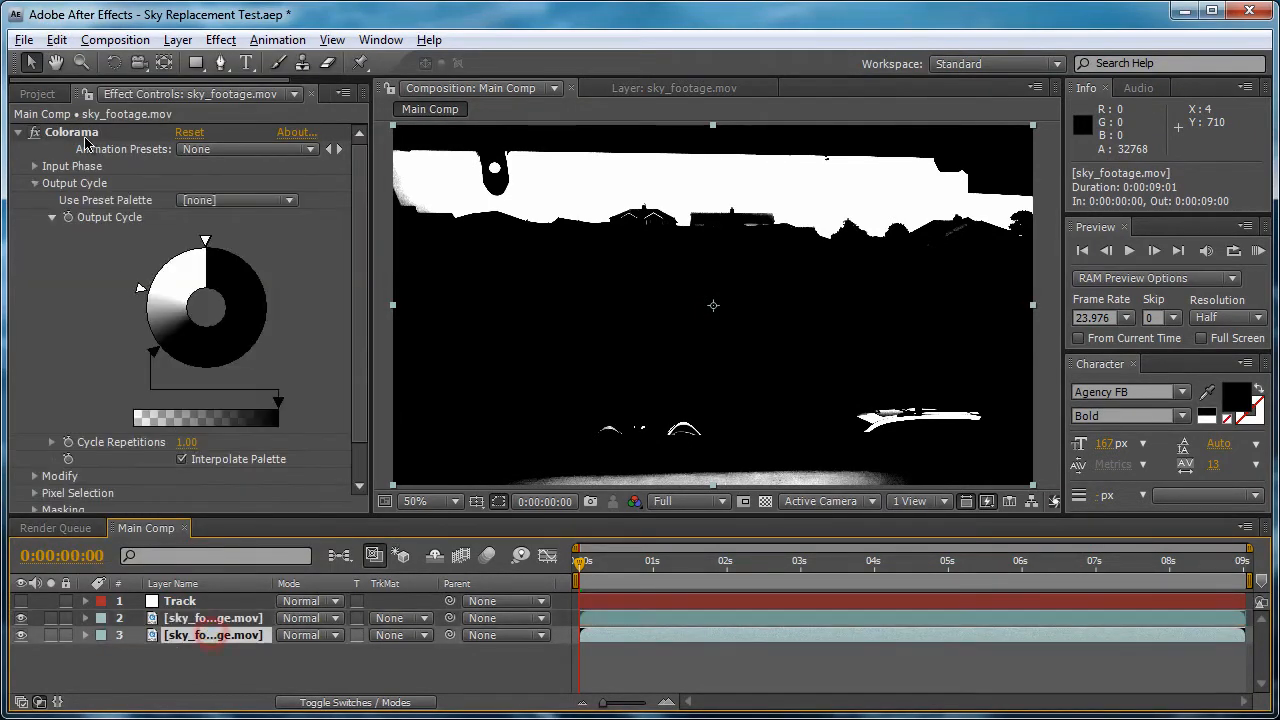
left_click(70, 132)
key("Delete")
Pre-compose the upper sky_footage layer as "Matte", moving all attributes into the new composition
left_click(238, 619)
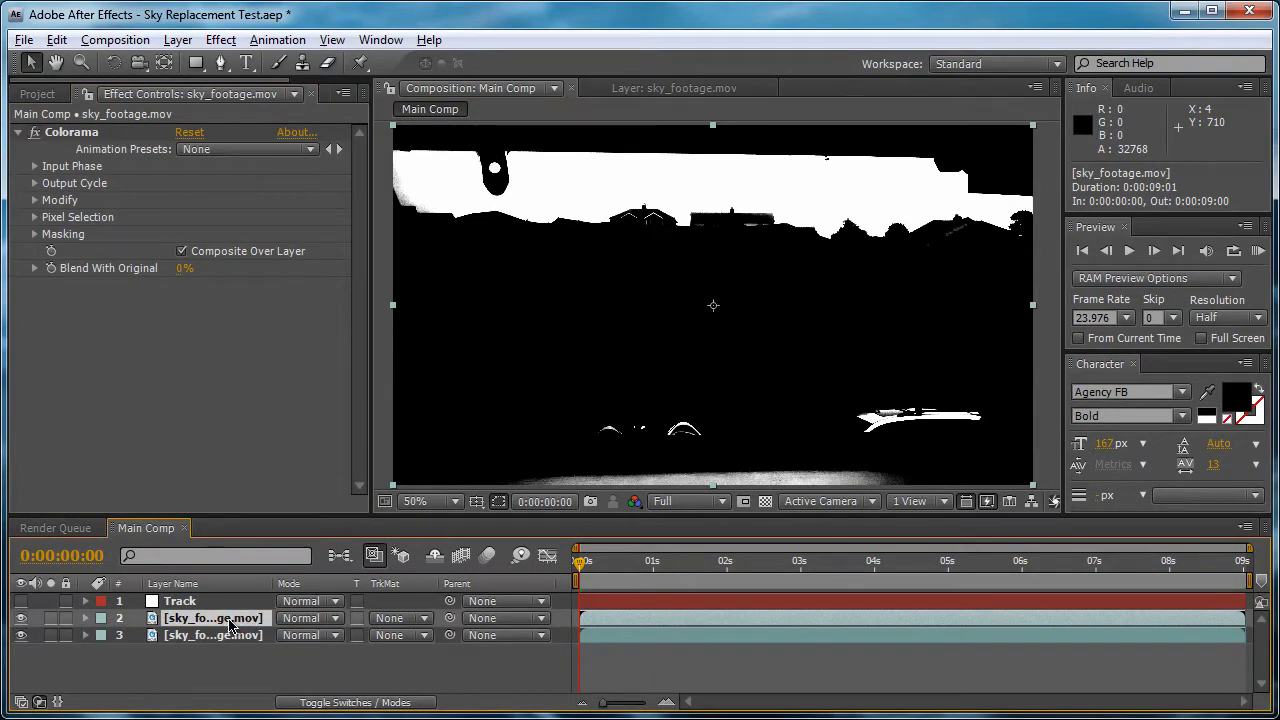
left_click(168, 40)
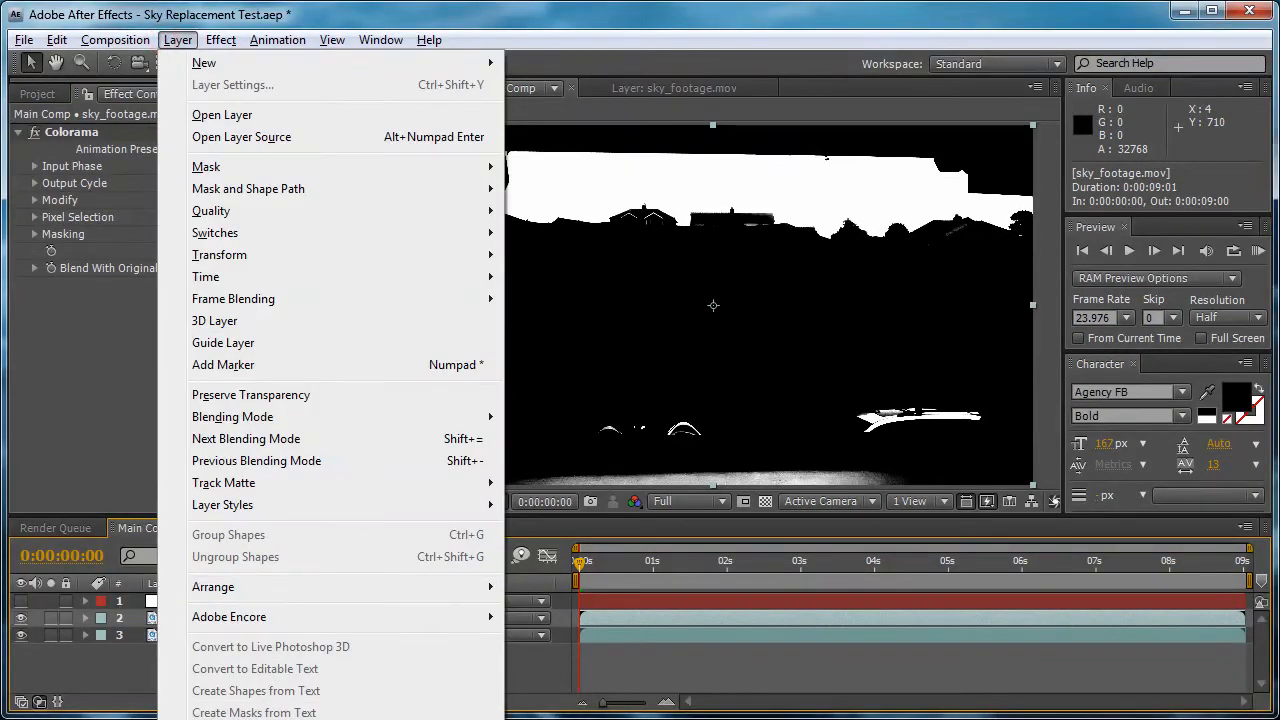
key("ctrl+shift+c")
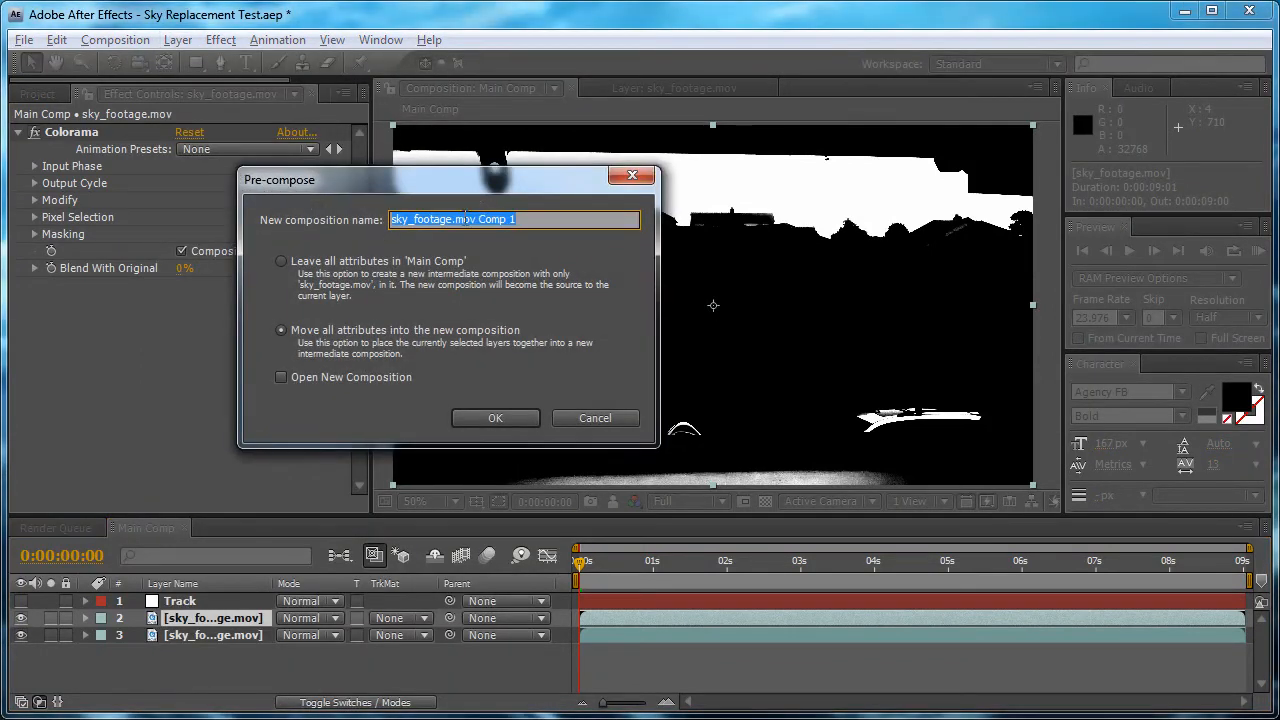
type("Mat")
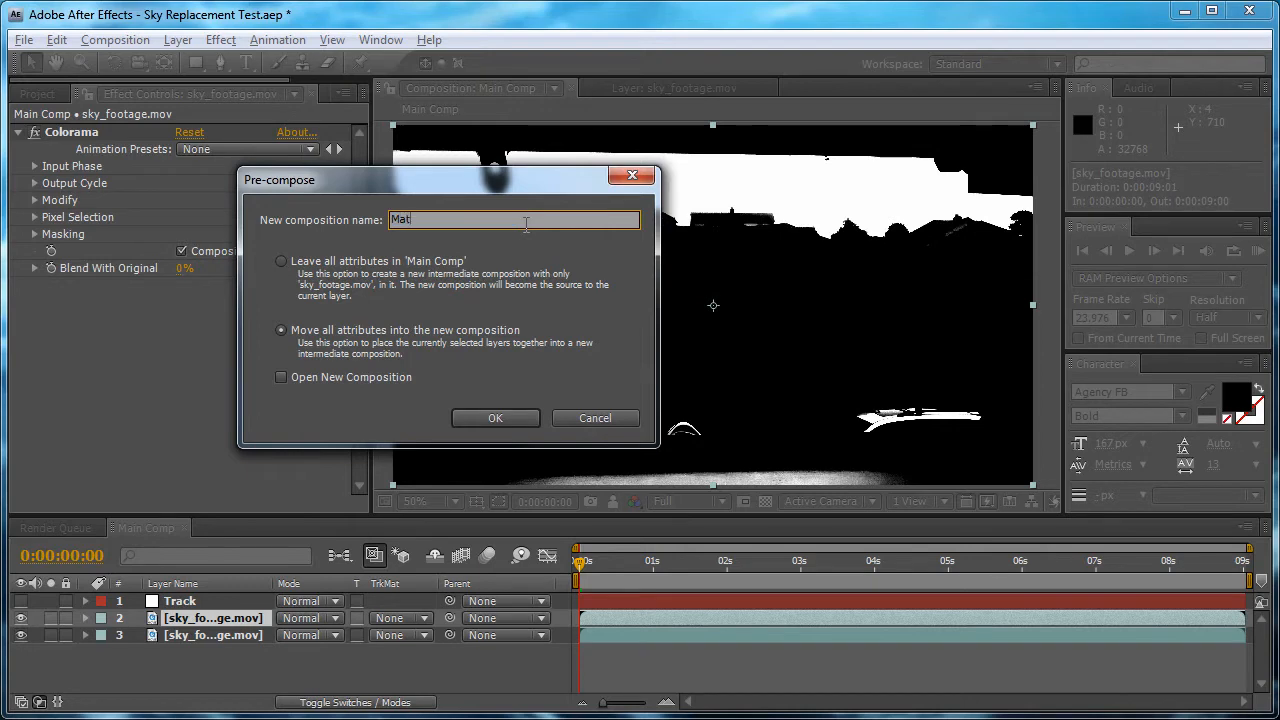
type("te")
left_click(282, 330)
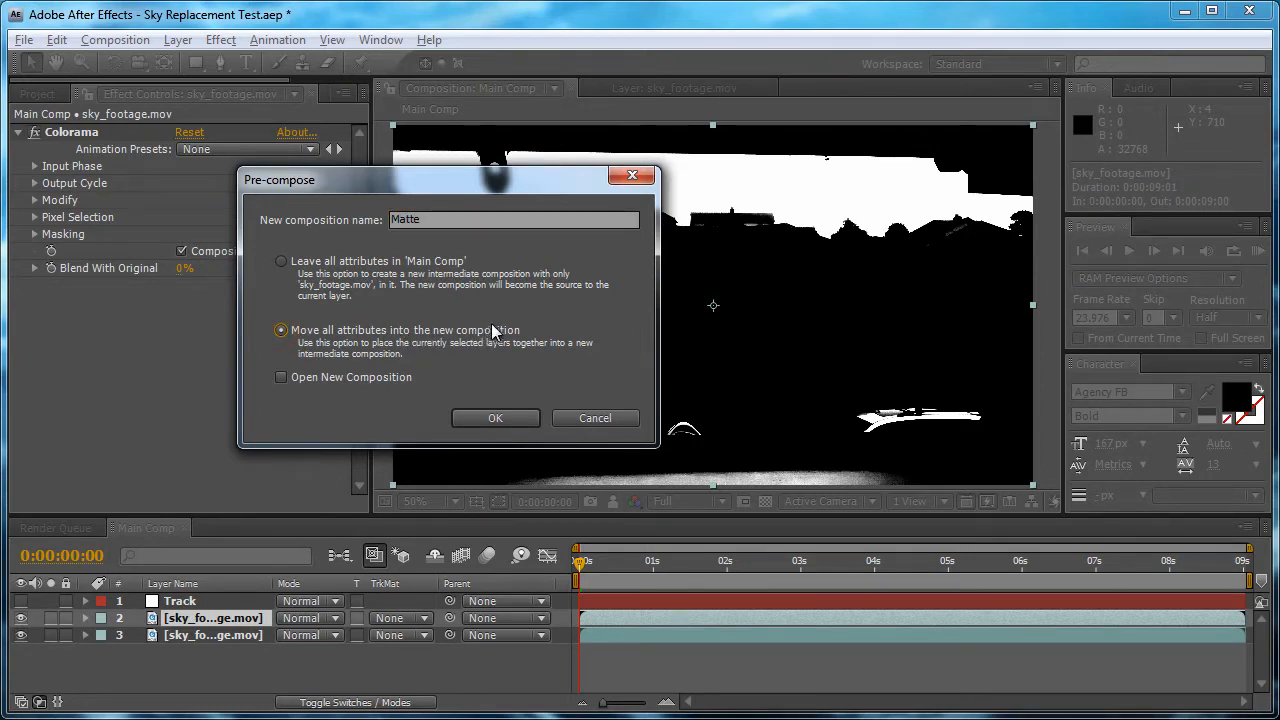
left_click(510, 418)
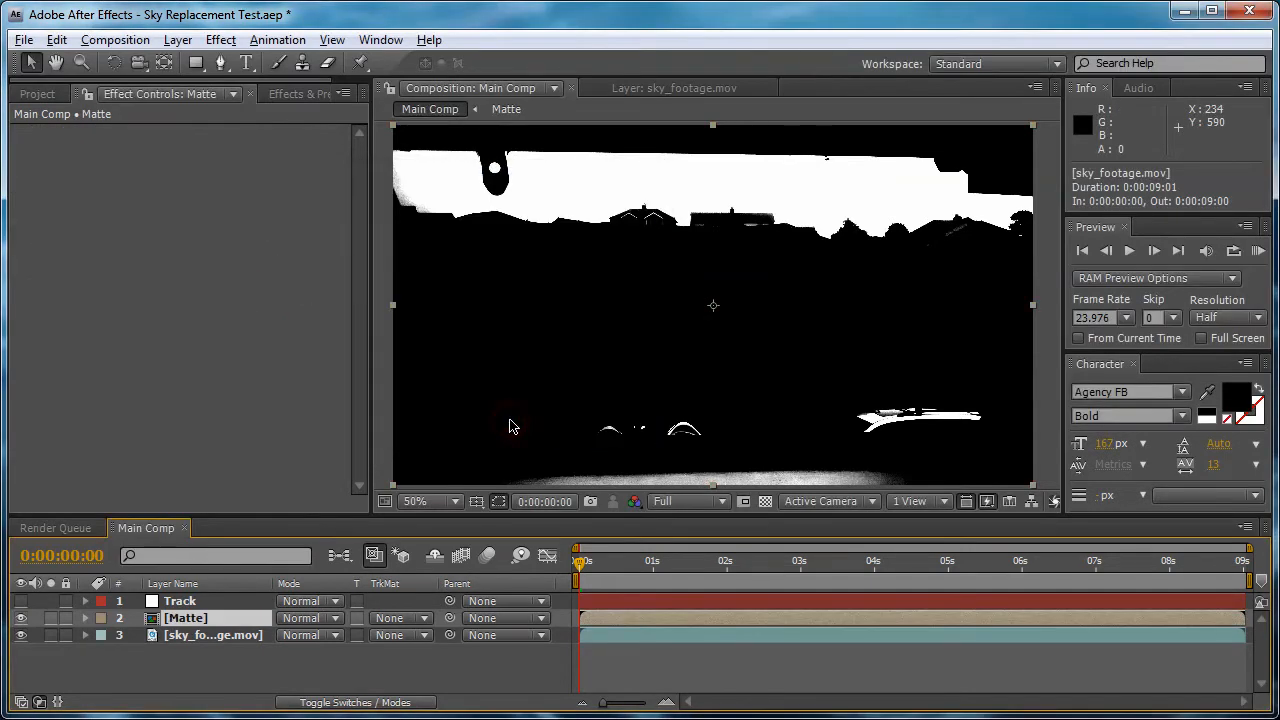
In the Matte composition, apply Fast Blur to sky_footage with Blurriness 1.0 and collapse both effects' settings
double_click(208, 620)
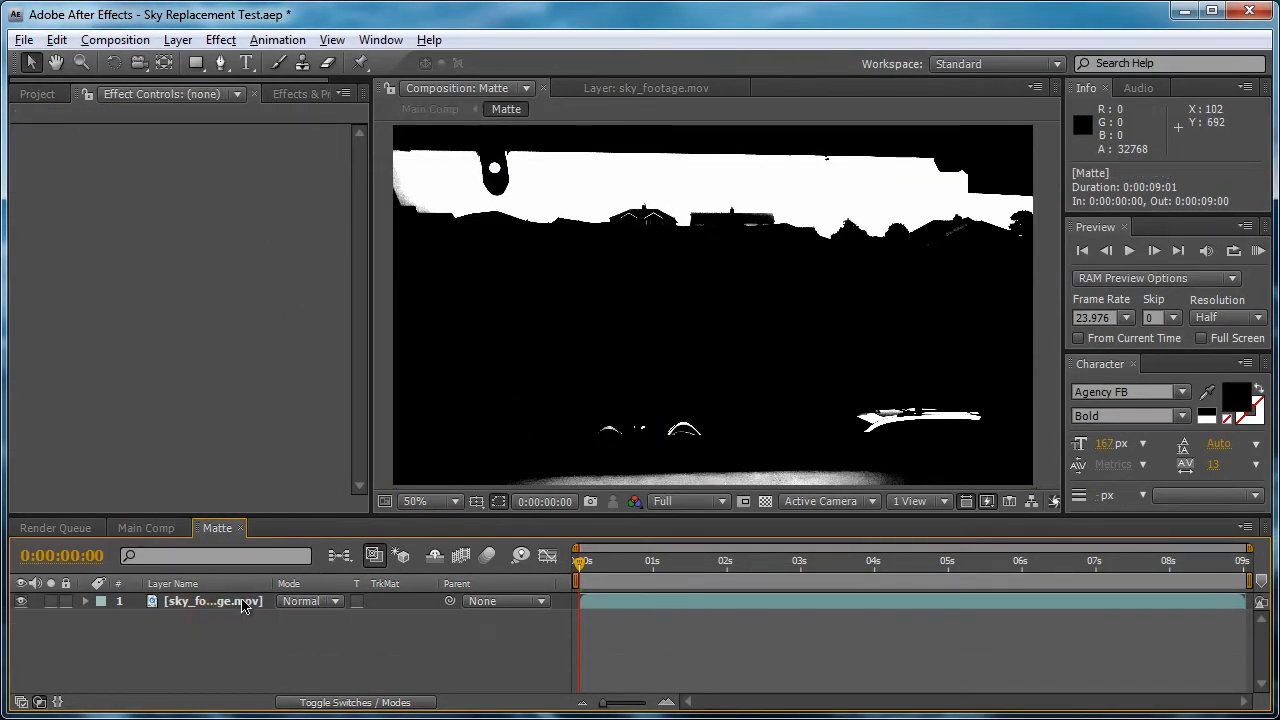
left_click(220, 585)
left_click(222, 603)
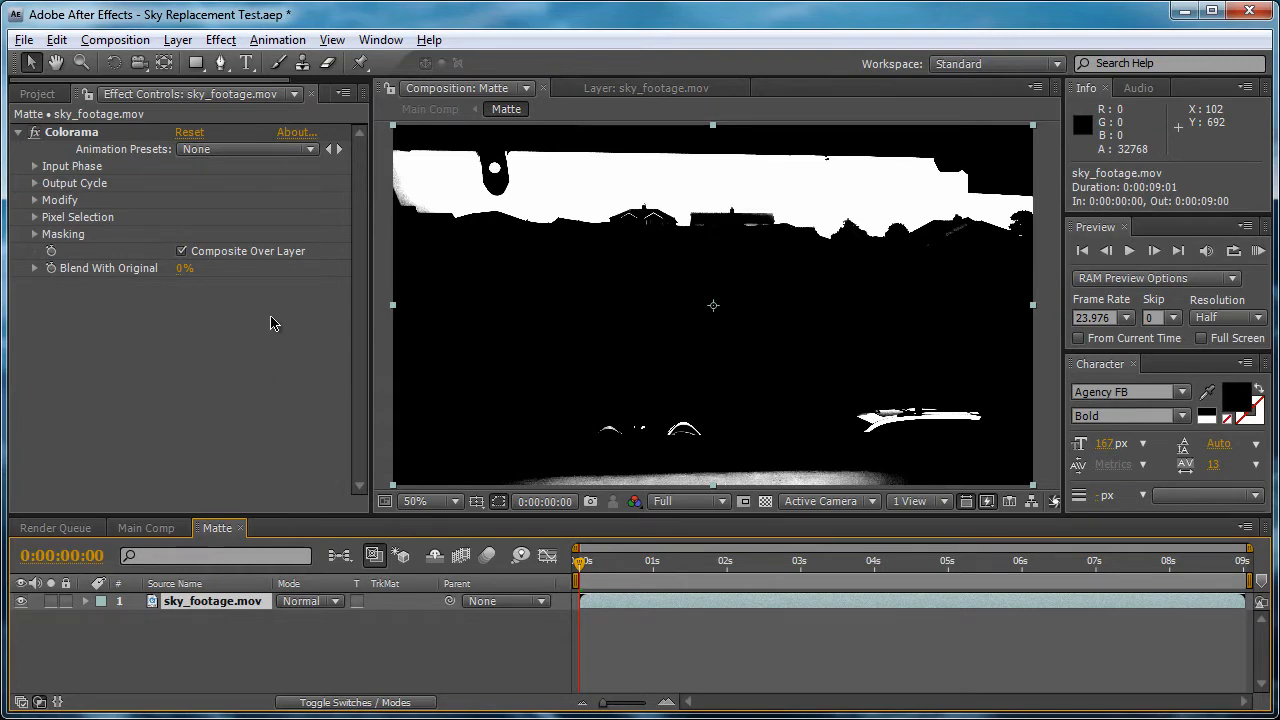
left_click(220, 40)
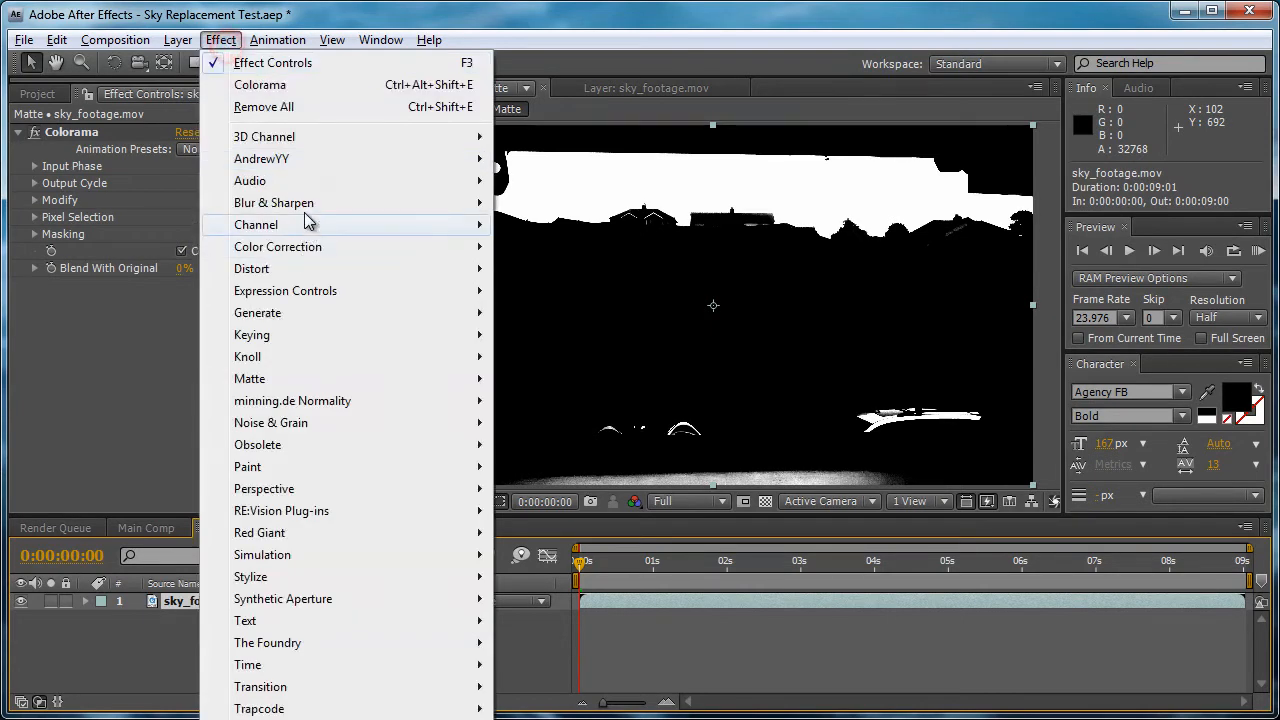
left_click(304, 203)
left_click(586, 378)
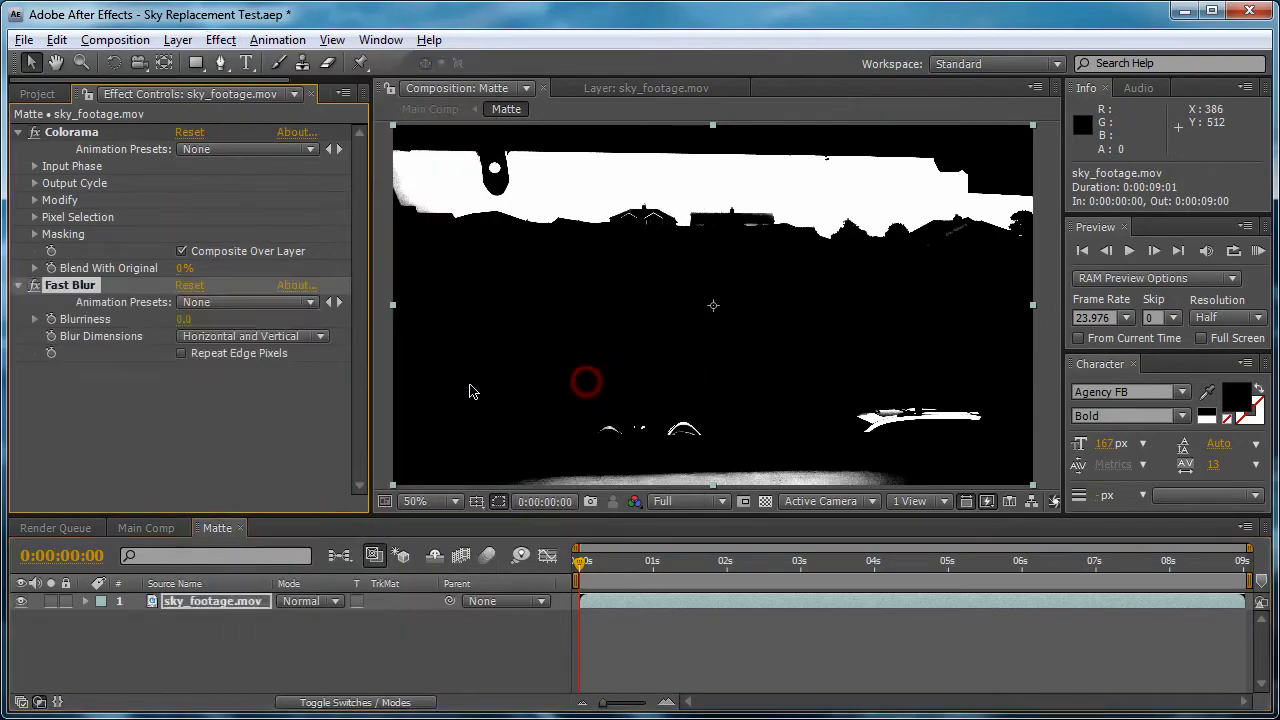
left_click(187, 319)
left_click_drag(187, 319, 177, 321)
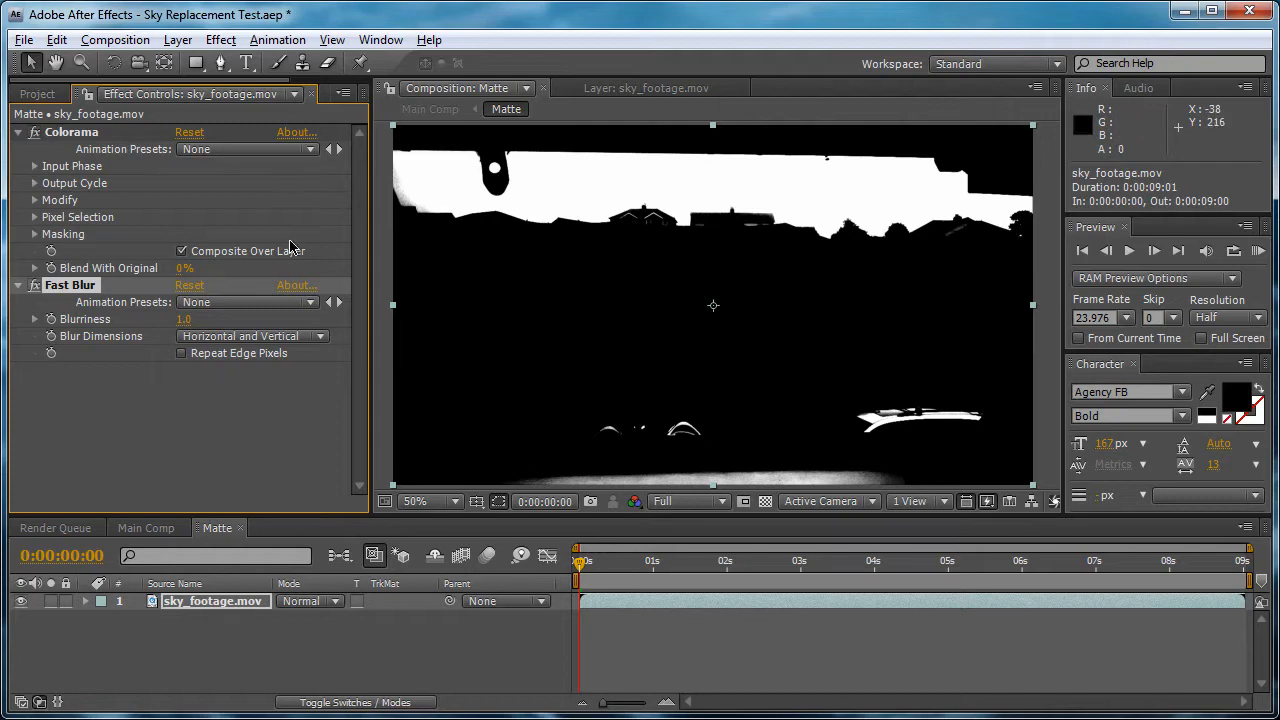
left_click(16, 133)
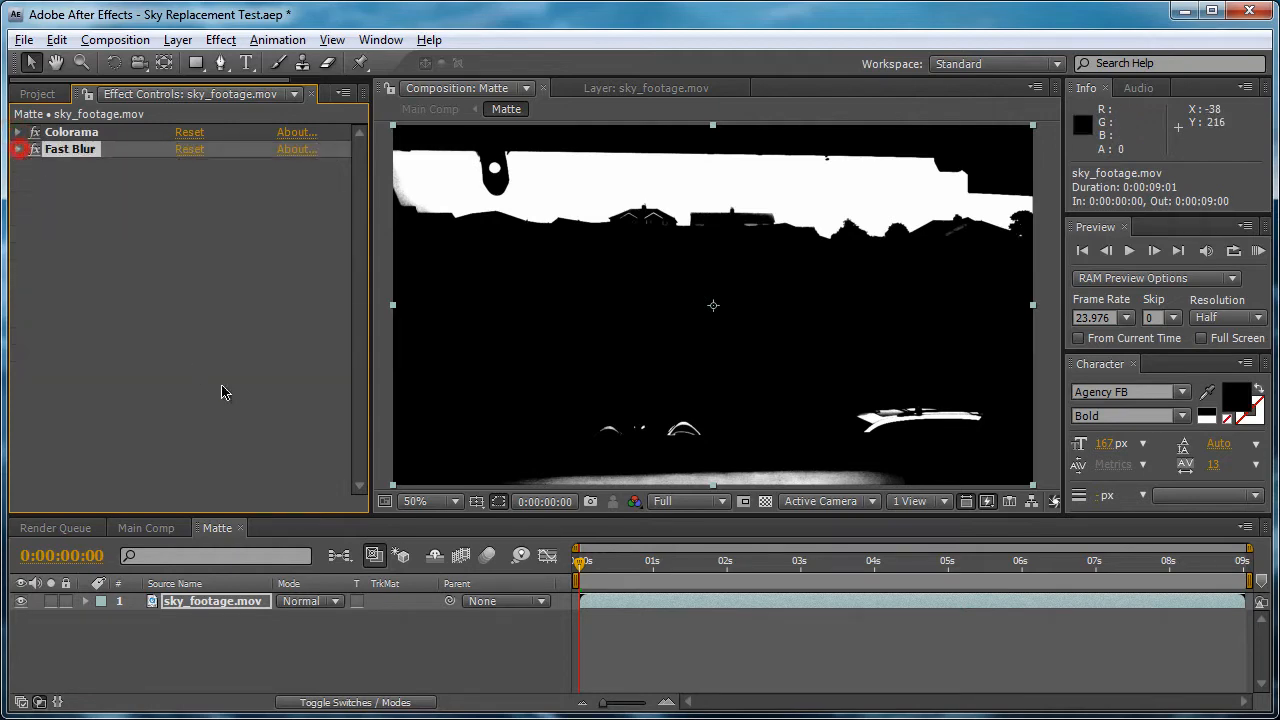
left_click(18, 149)
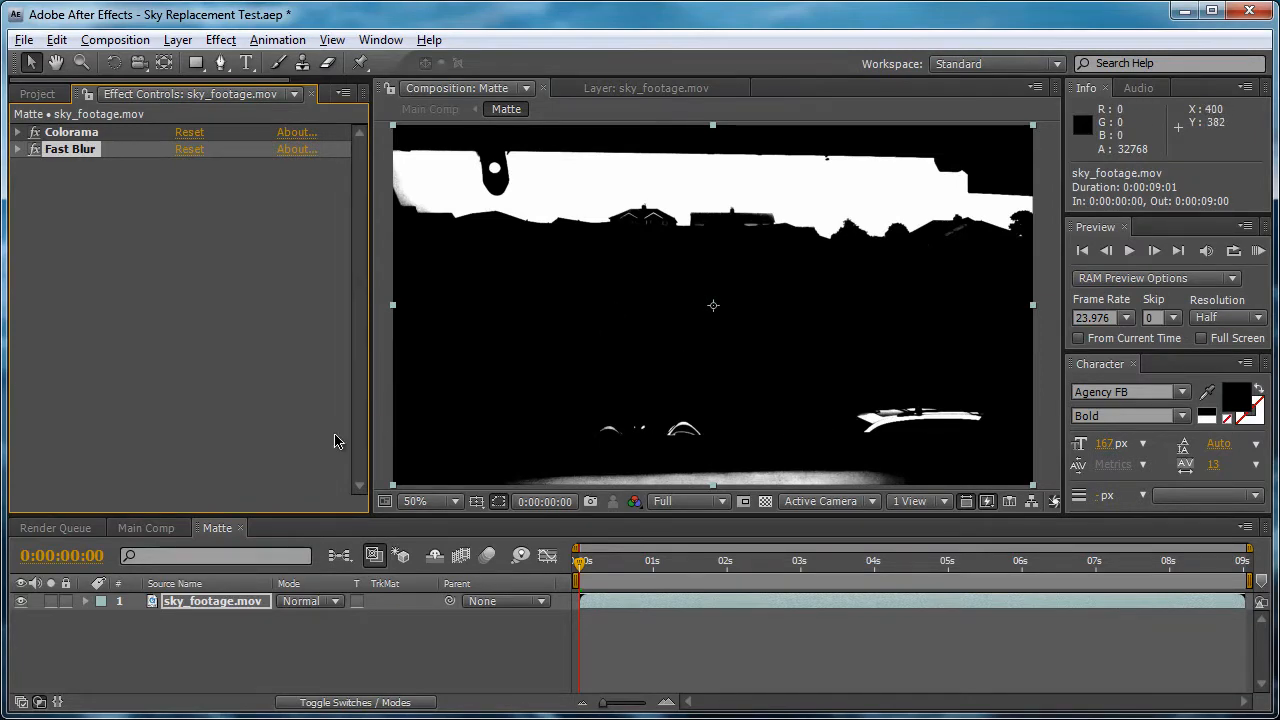
Copy the Track null from Main Comp and paste it into the Matte composition
left_click(148, 528)
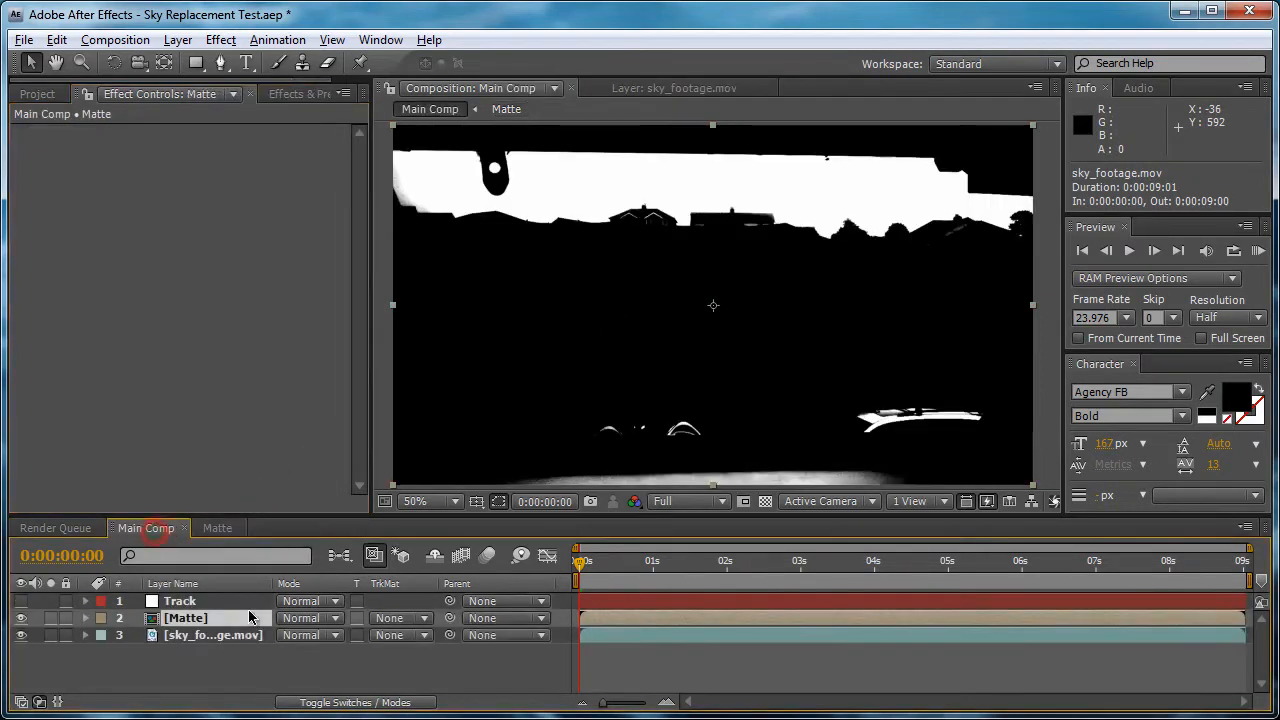
left_click(178, 603)
left_click(56, 40)
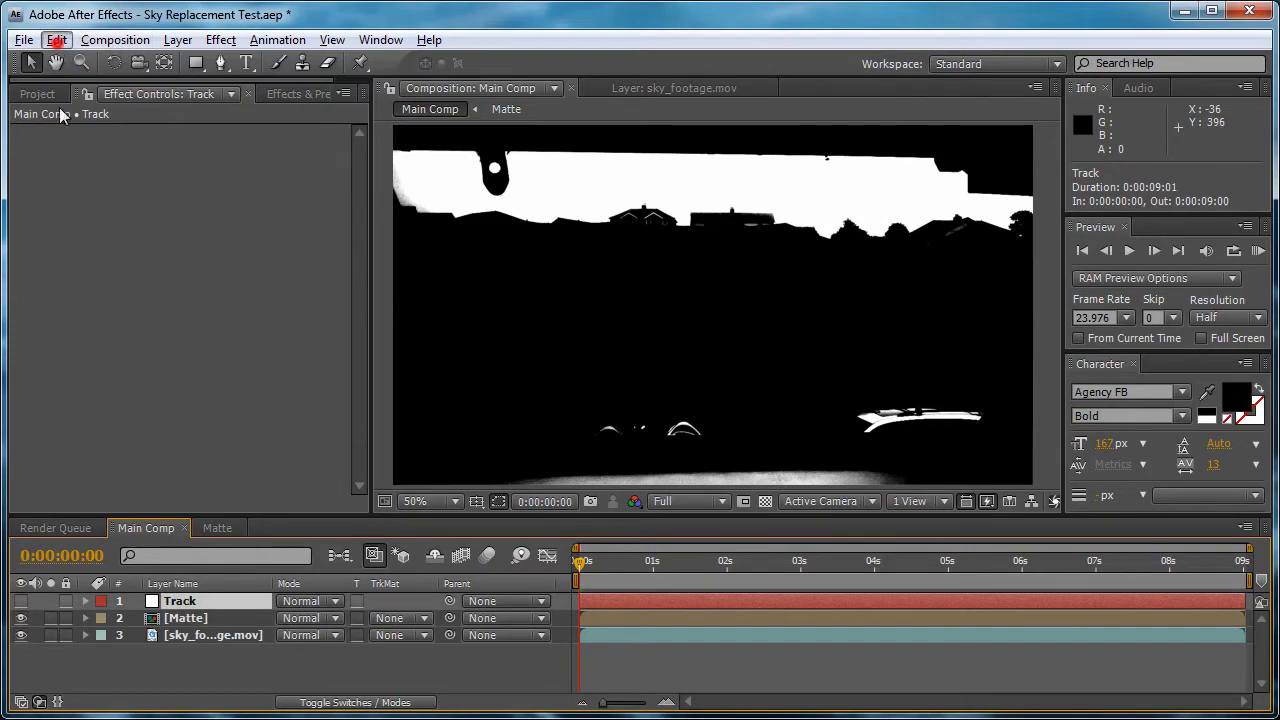
left_click(109, 157)
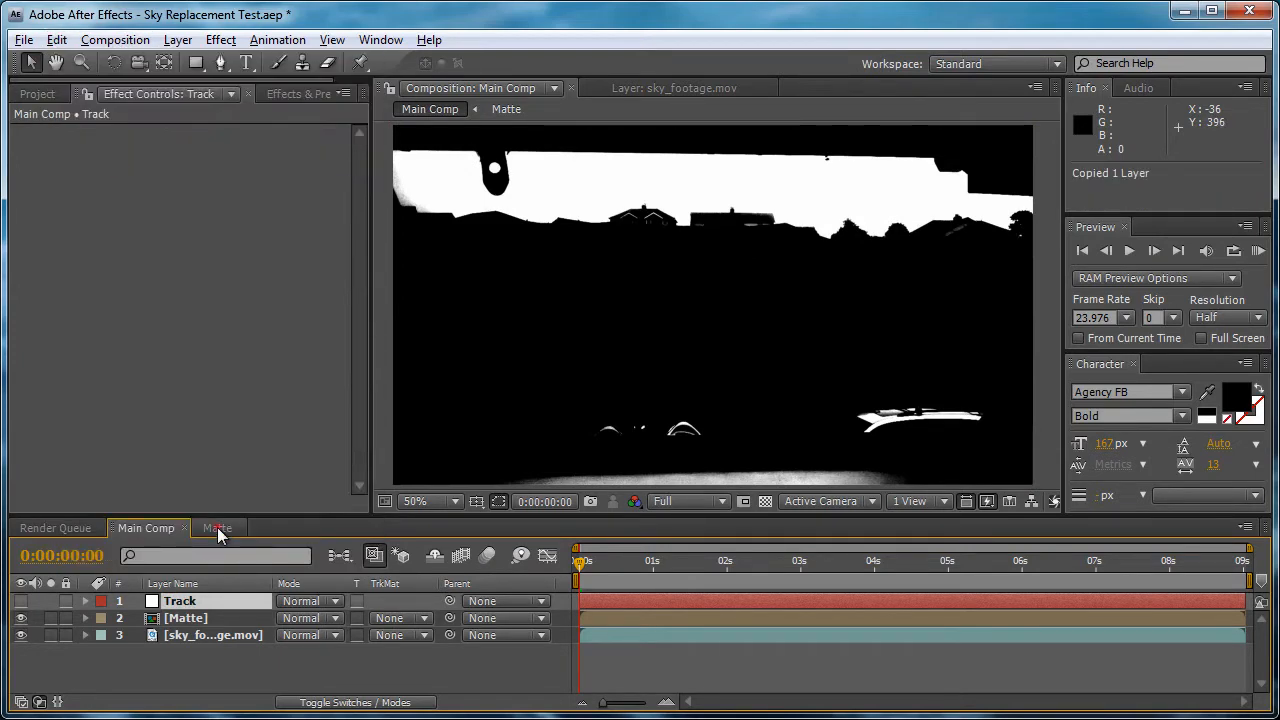
left_click(218, 530)
left_click(55, 45)
left_click(123, 204)
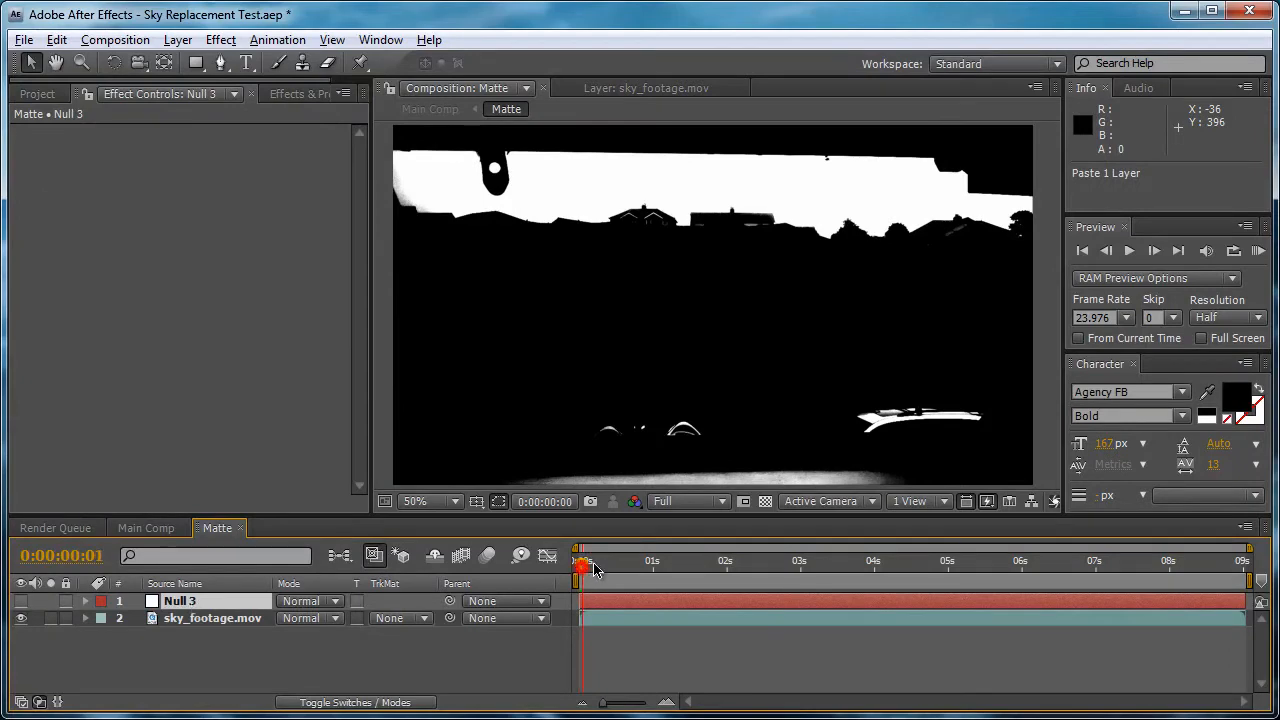
Show the pasted null at frame 0:00:00:09 to check its motion path, and hide it again
left_click_drag(580, 562, 607, 562)
left_click(22, 603)
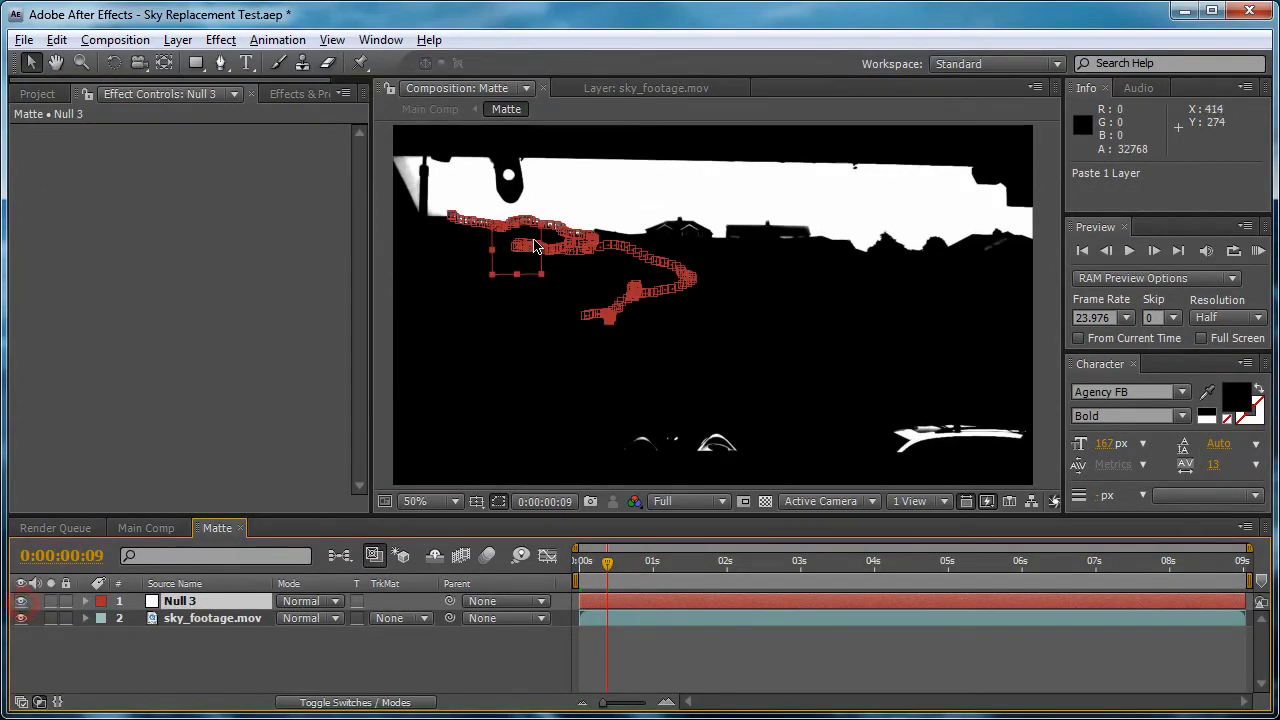
left_click(24, 601)
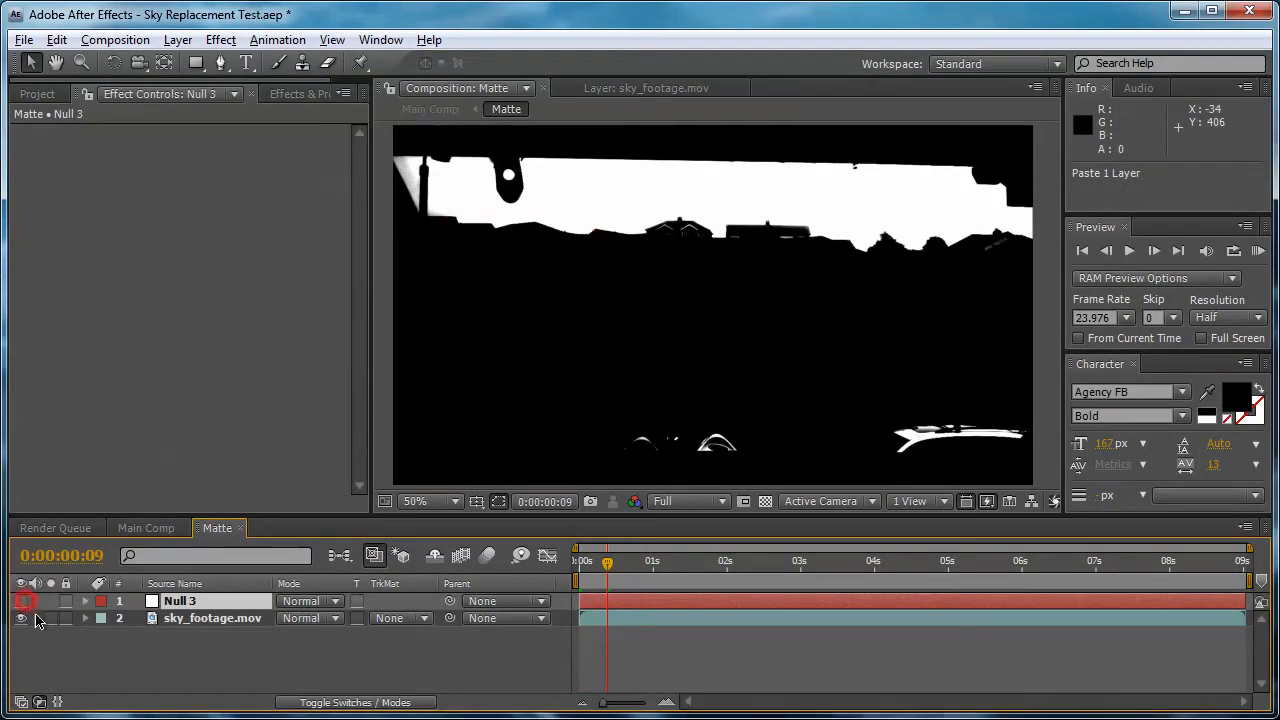
Begin a new solid in the Matte composition, based on comp size with aspect ratio locked to 16:9 and width set to 3000 px
left_click(140, 665)
left_click(178, 40)
mouse_move(210, 63)
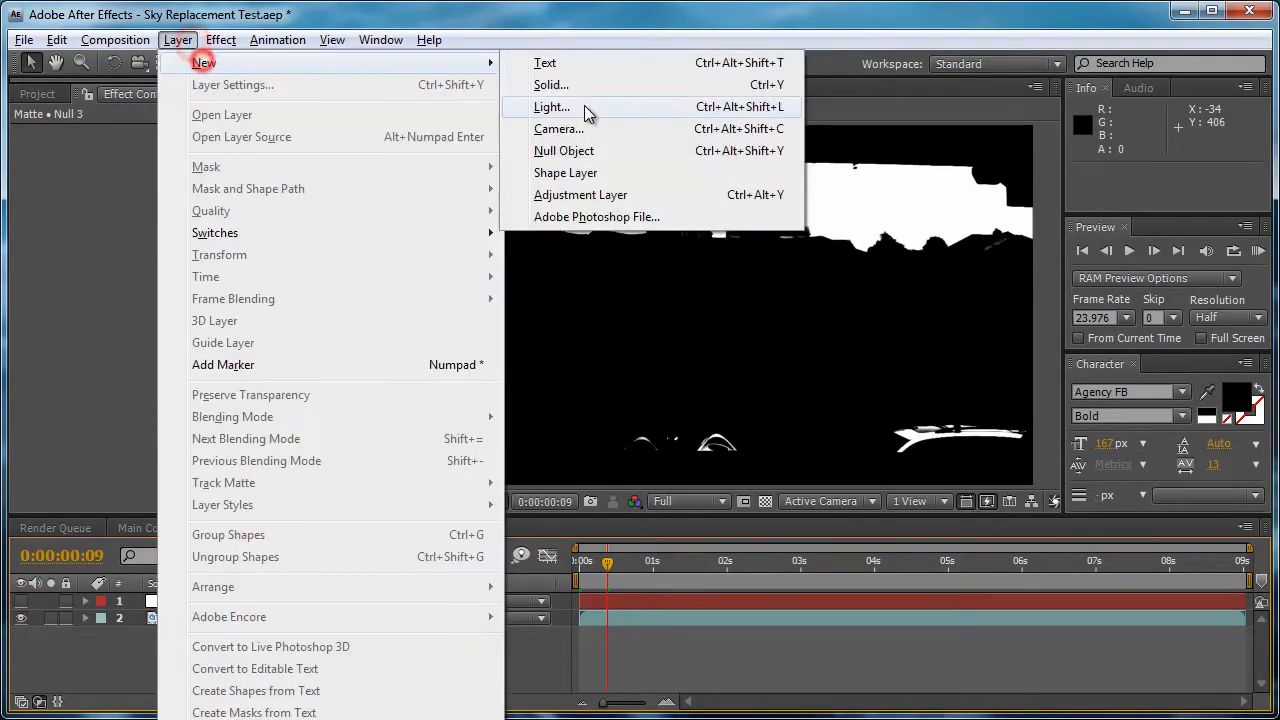
left_click(574, 87)
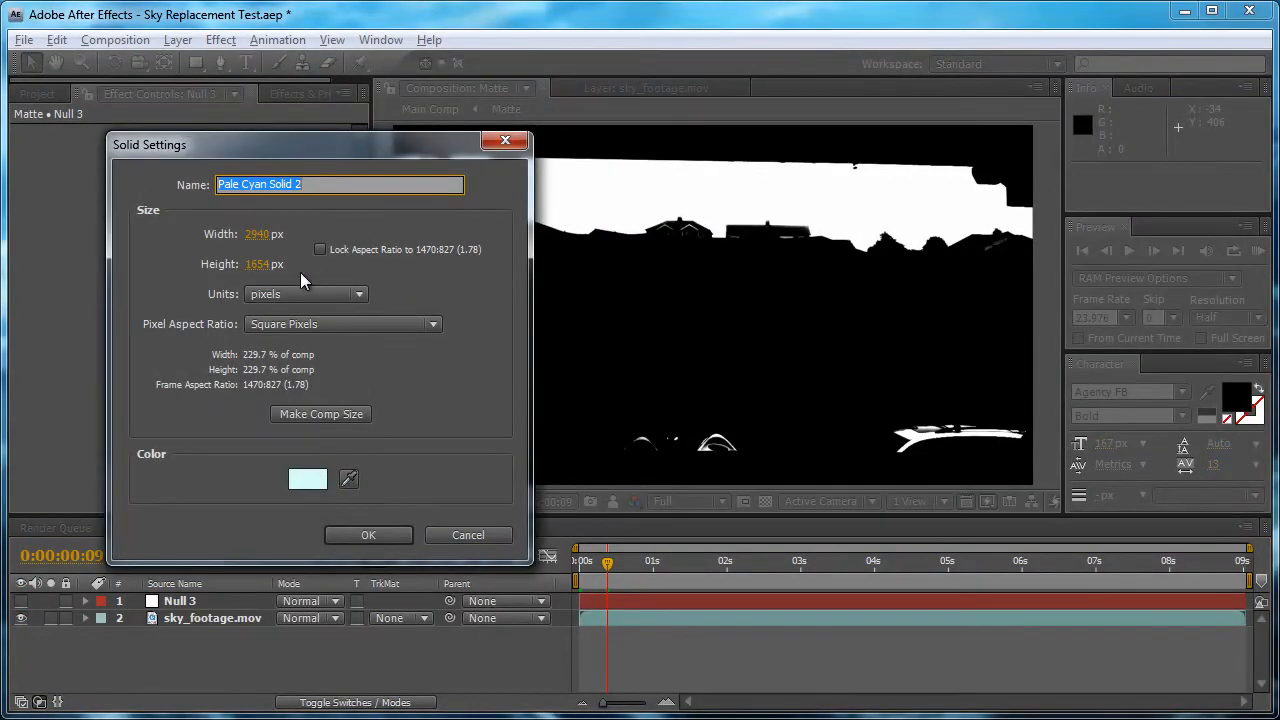
left_click(322, 413)
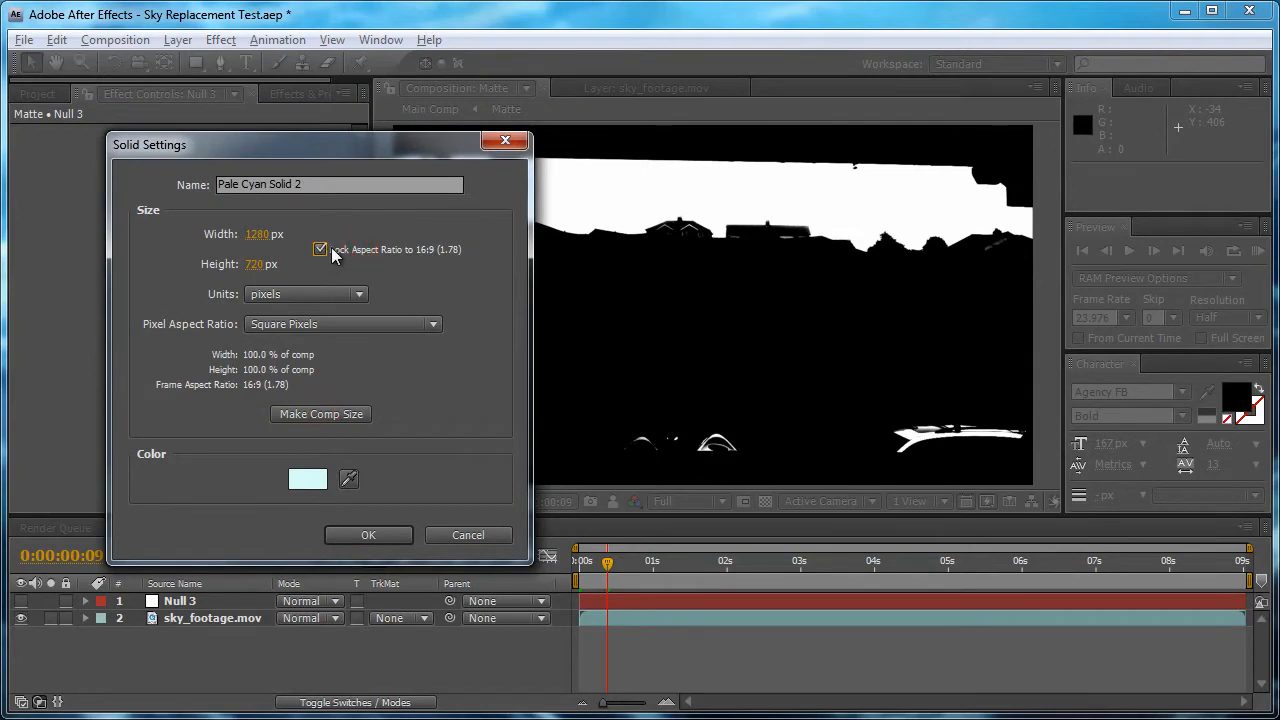
left_click_drag(257, 235, 1248, 237)
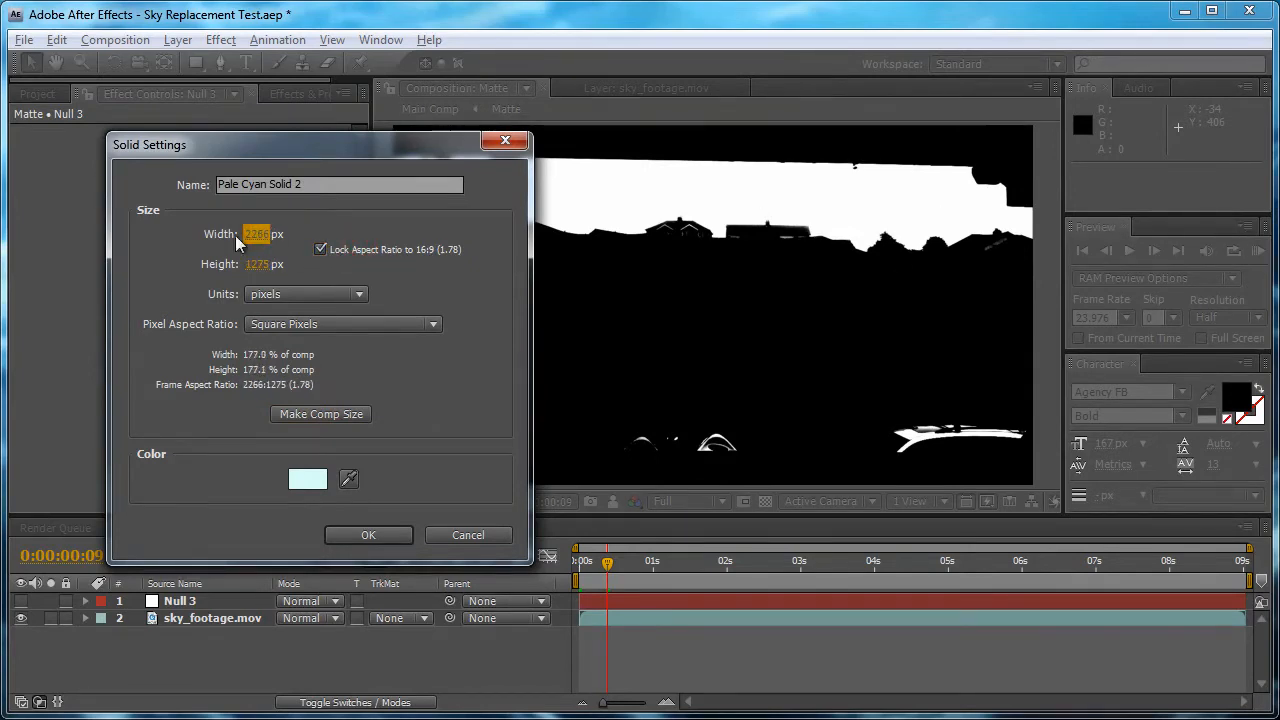
left_click_drag(238, 243, 926, 224)
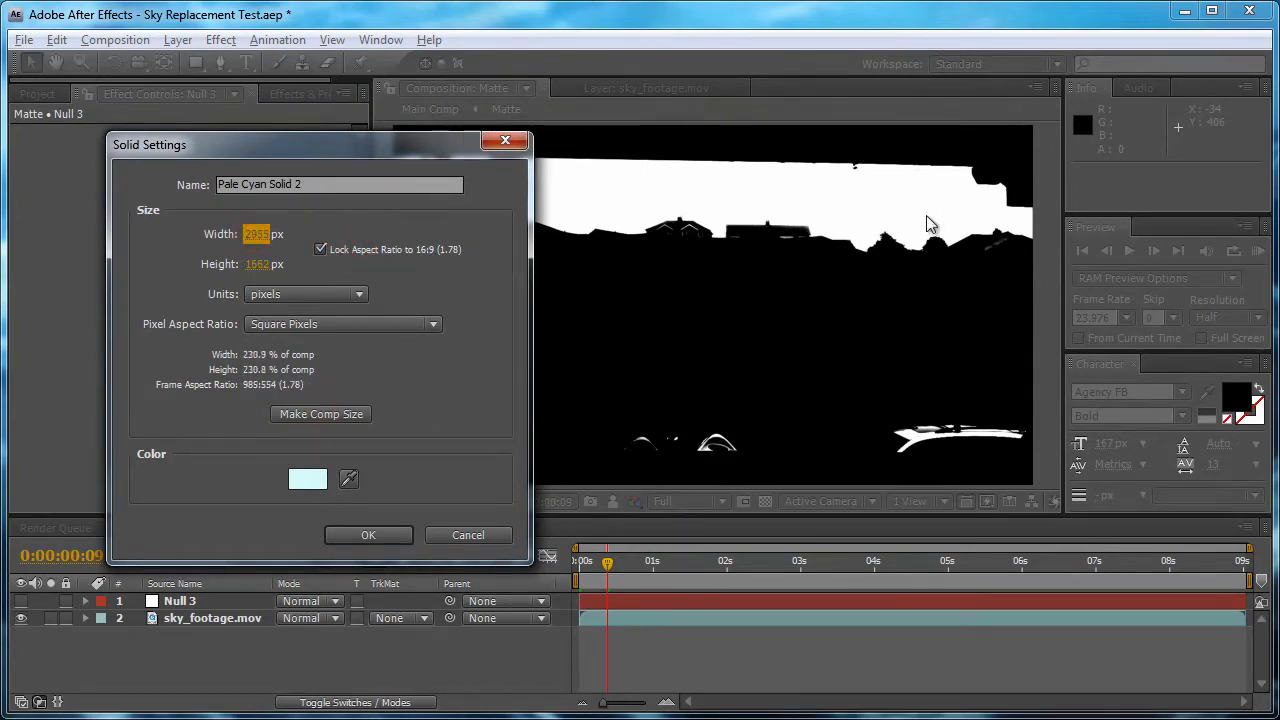
left_click(256, 235)
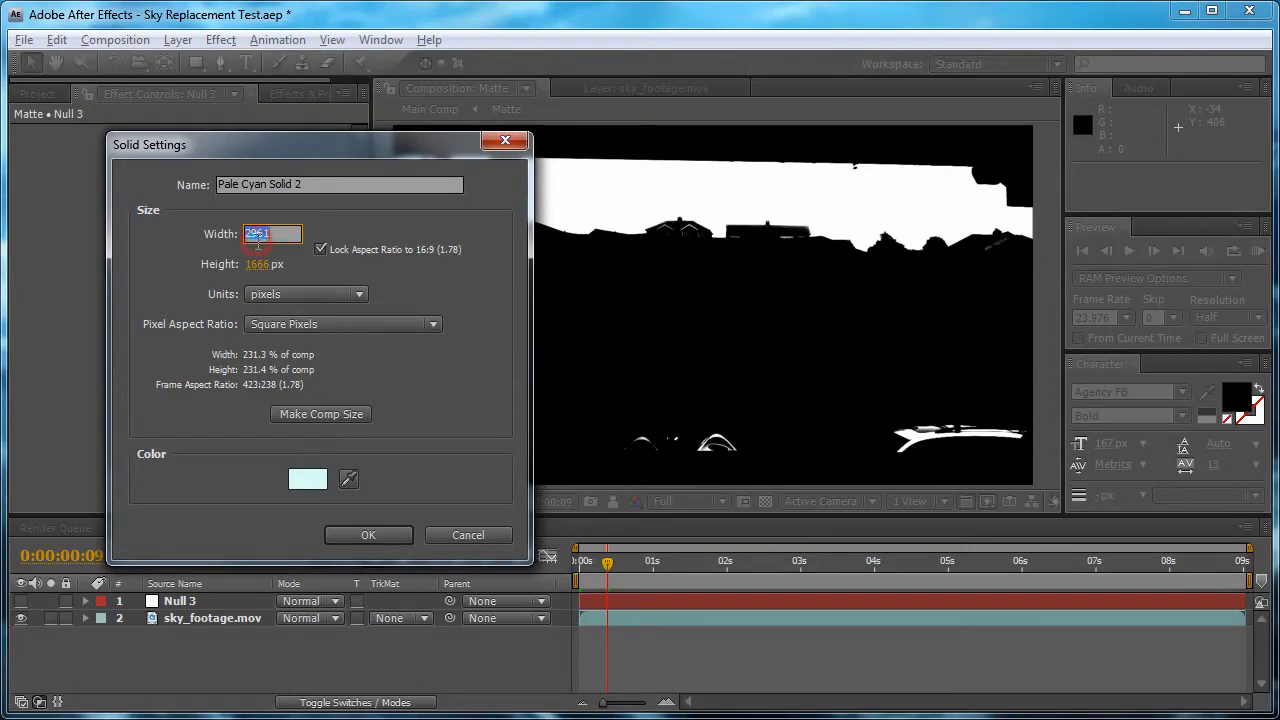
type("3000")
left_click(191, 329)
Change the new solid's color to green and create it
left_click(321, 481)
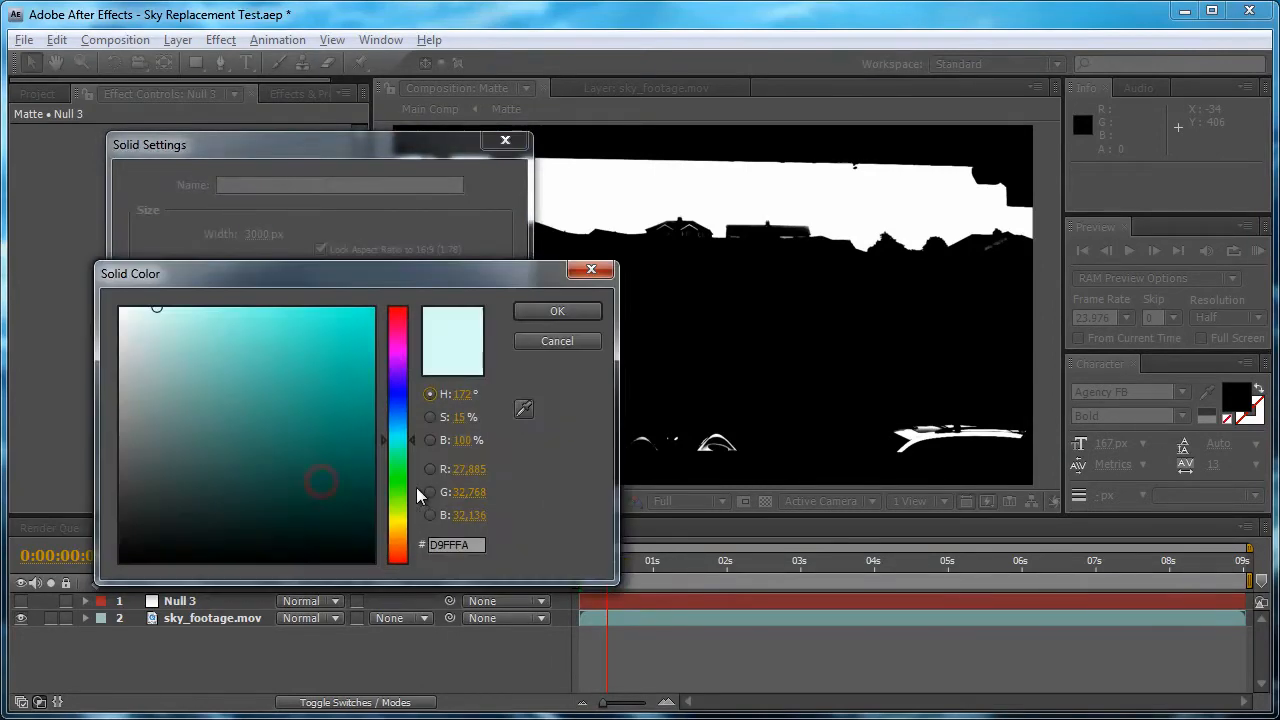
left_click(398, 487)
left_click(522, 311)
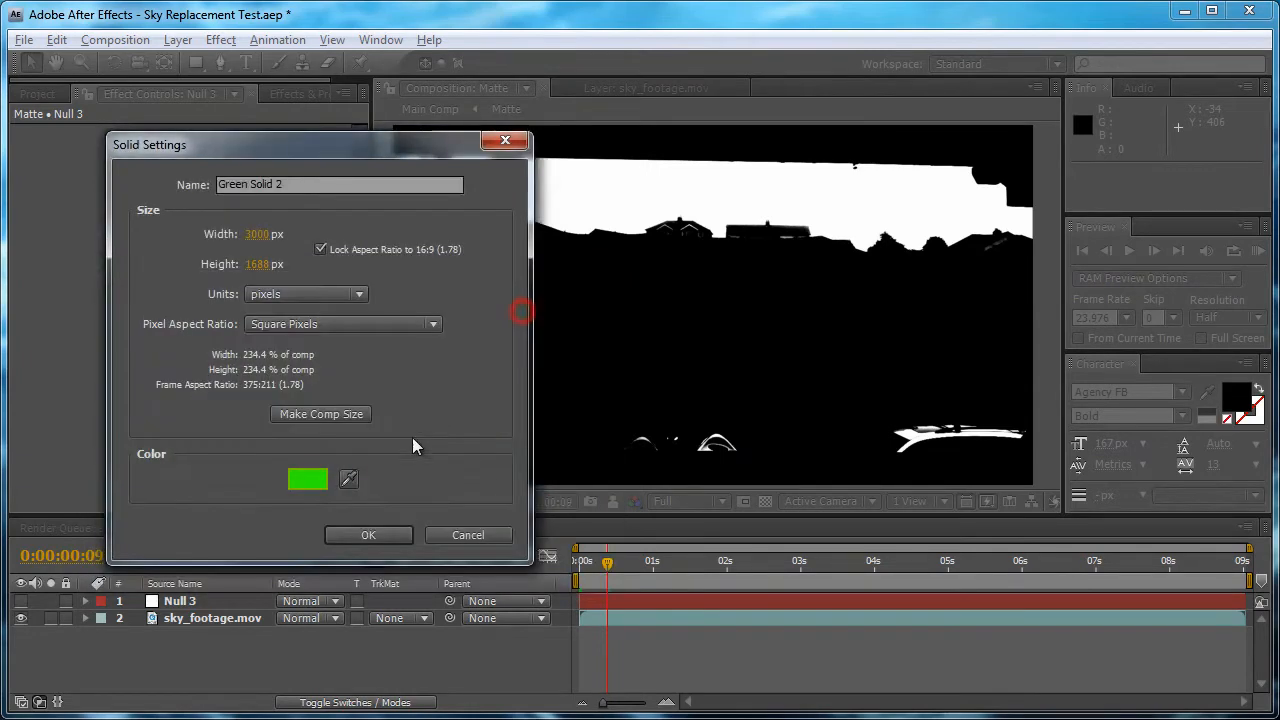
left_click(374, 530)
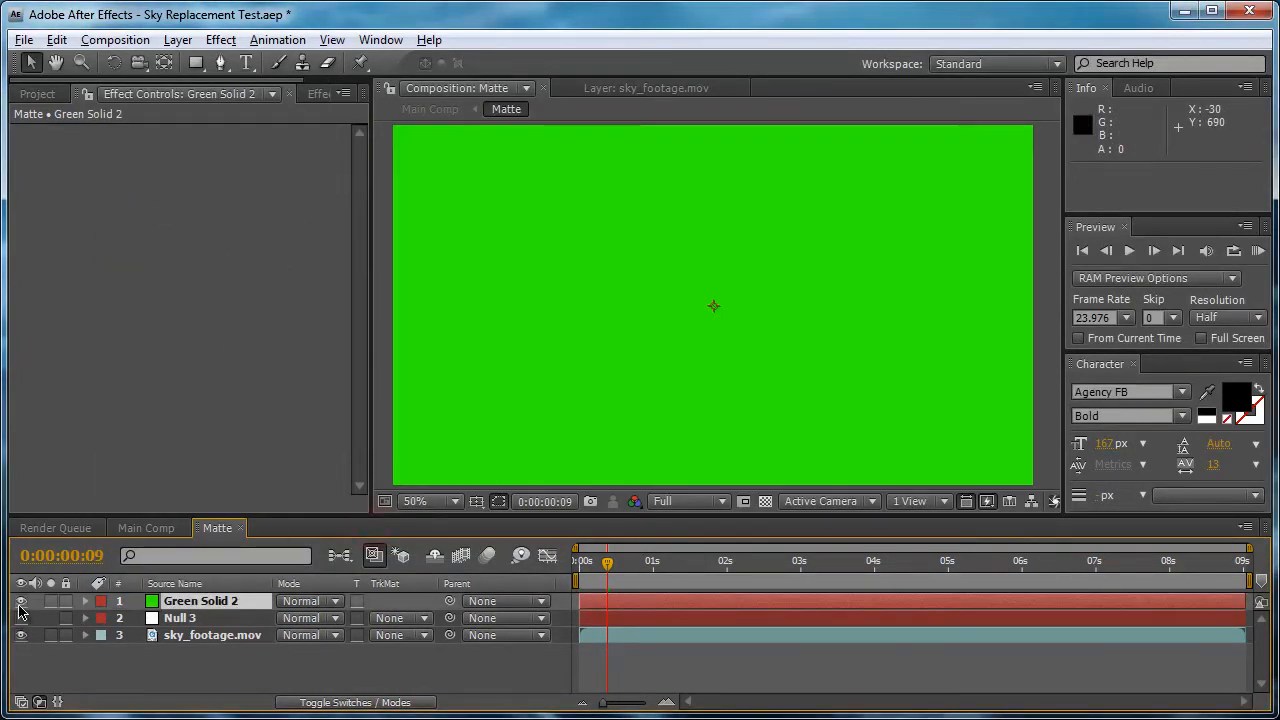
Hide the green solid and draw a closed eight-point Pen mask on it, running below the skyline and extending well outside the frame
left_click(21, 601)
scroll(620, 242, "down", 2)
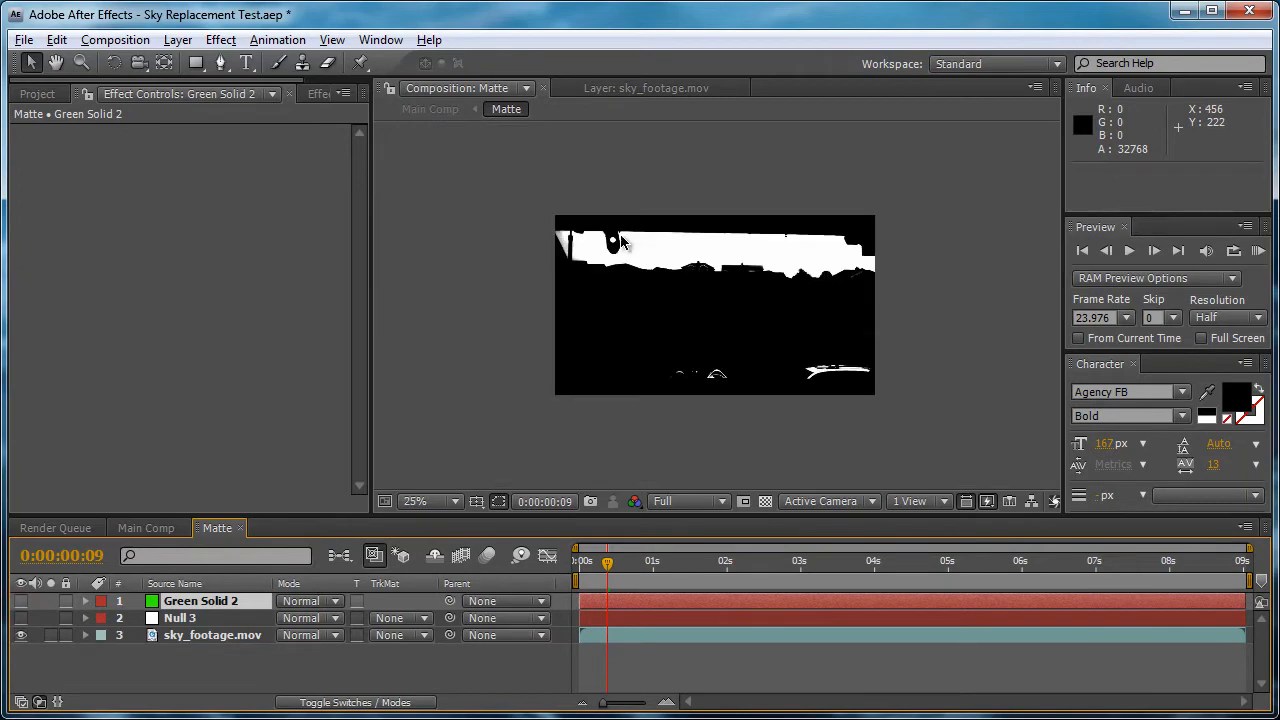
scroll(620, 242, "up", 2)
scroll(620, 242, "down", 2)
left_click(221, 64)
scroll(622, 298, "down", 1)
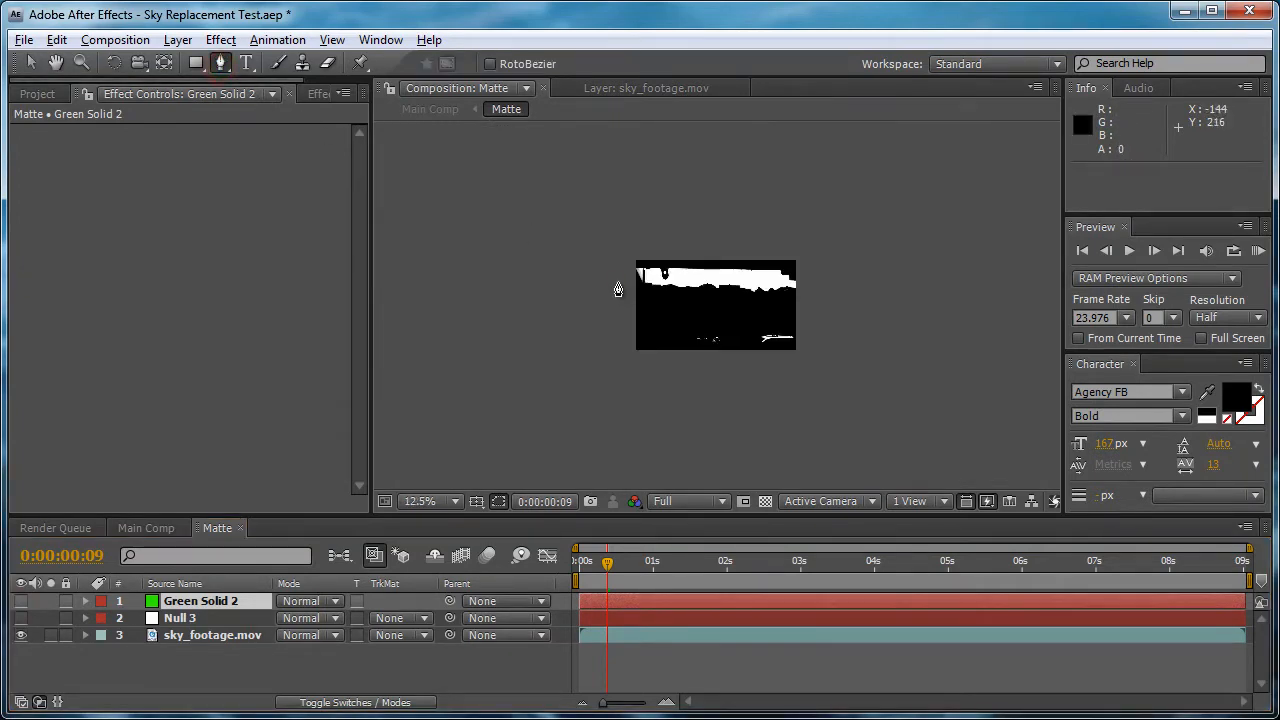
left_click(617, 281)
left_click(697, 303)
left_click(816, 310)
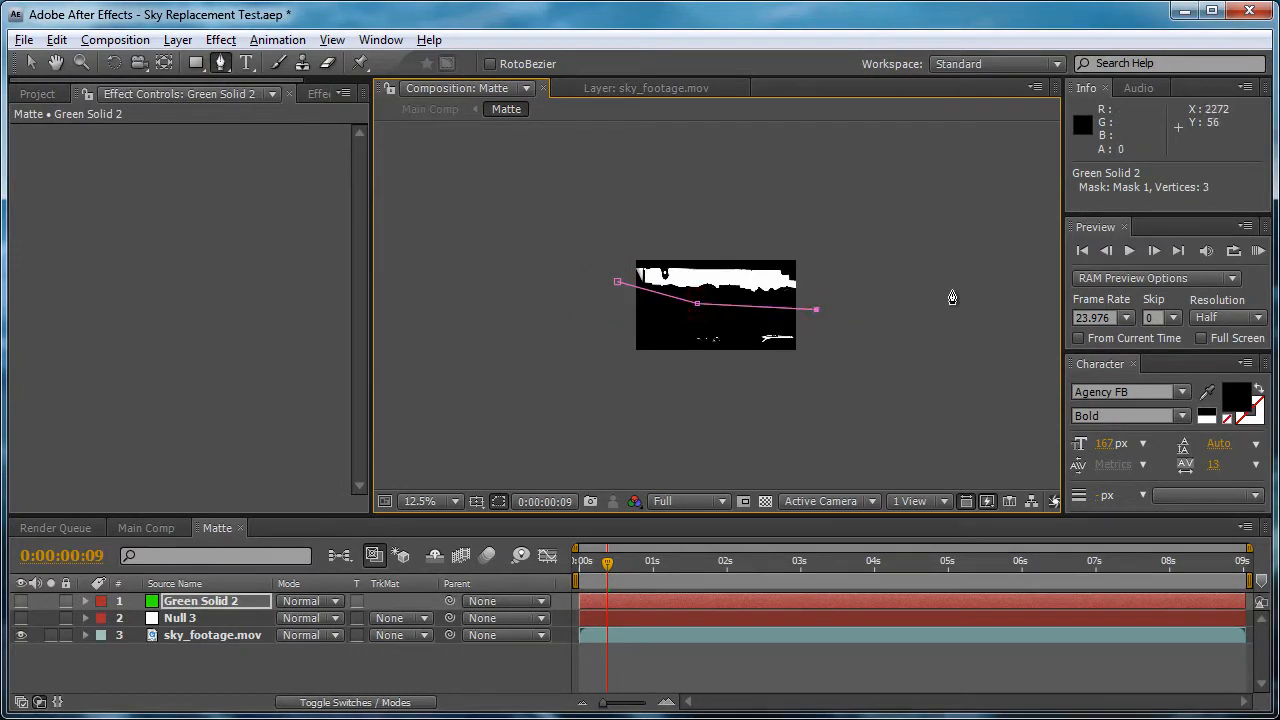
left_click(1013, 301)
left_click(762, 139)
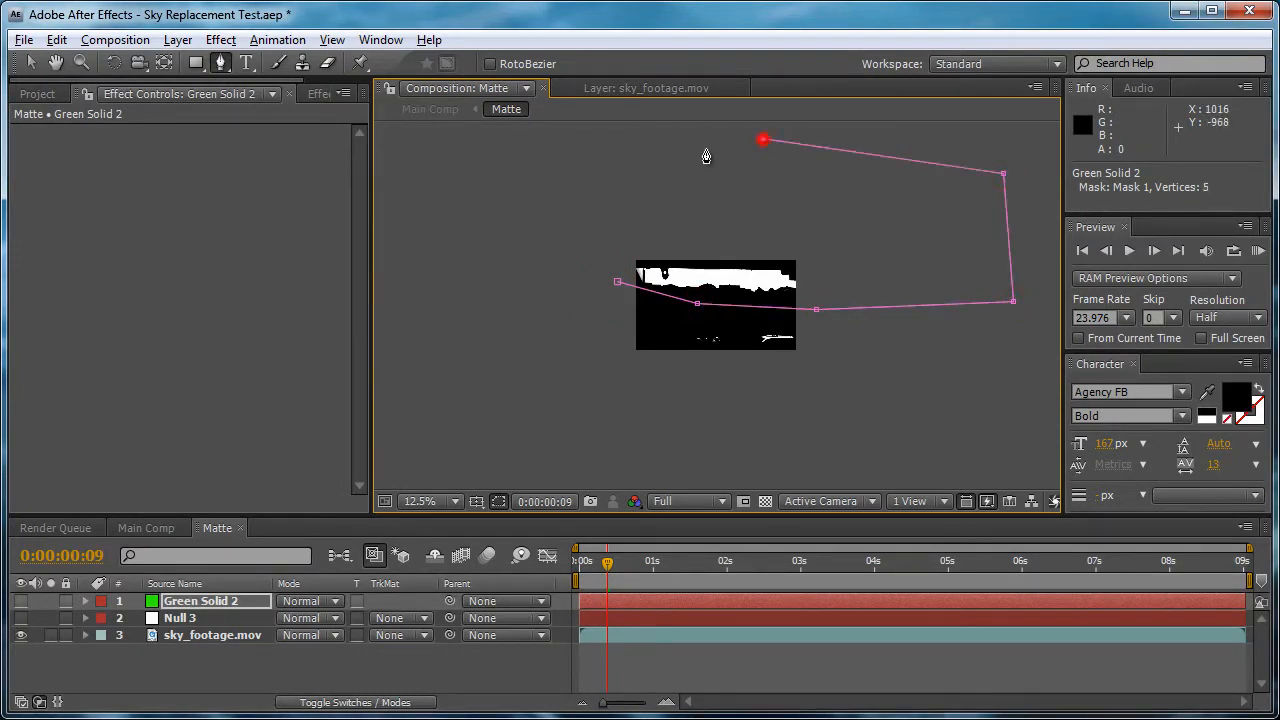
left_click(479, 145)
left_click(507, 282)
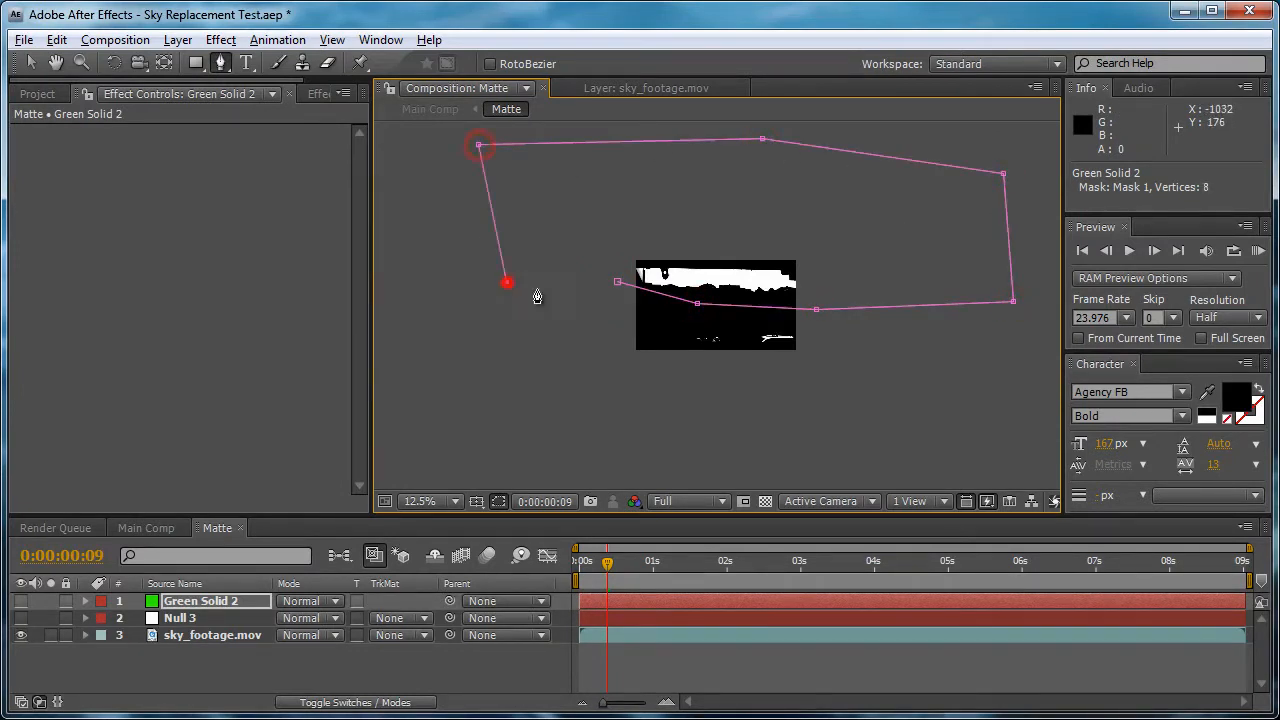
left_click(618, 283)
key("v")
scroll(674, 302, "up", 2)
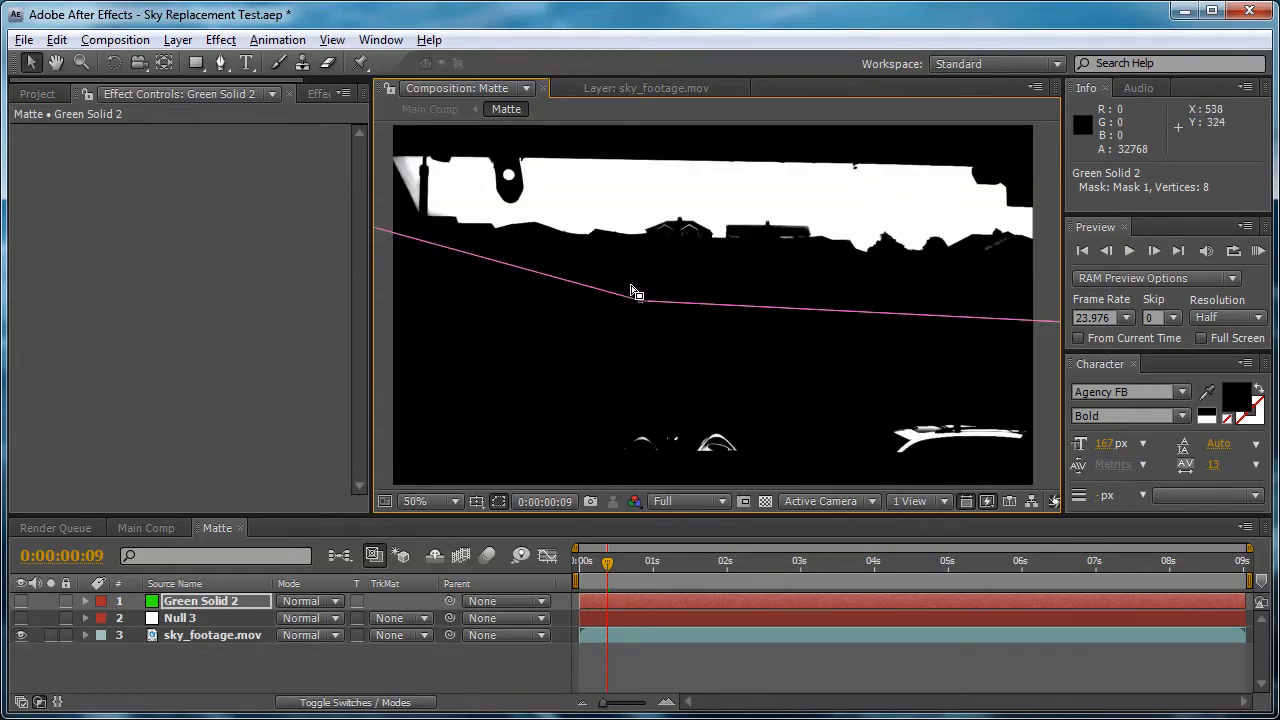
Parent the green solid to Null 3, lower its left skyline mask vertex at 0:00:01:19, and check the mask across the timeline
left_click_drag(449, 601, 227, 620)
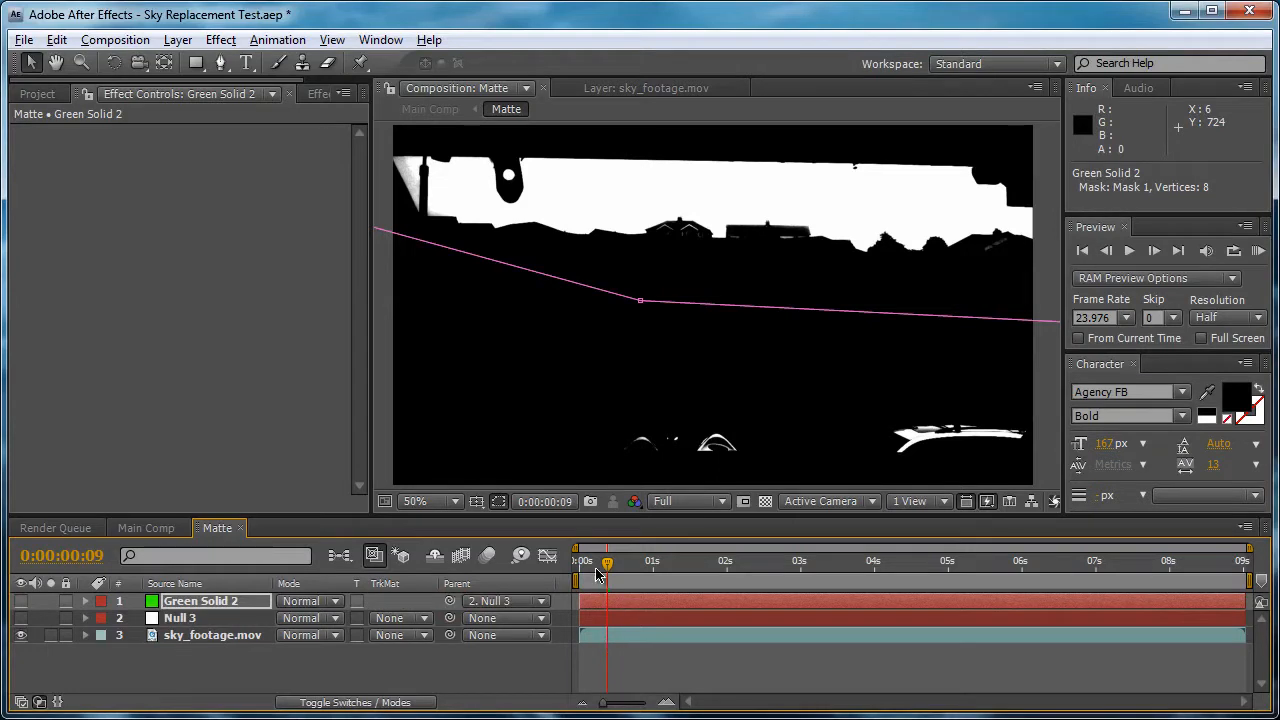
left_click_drag(607, 566, 711, 568)
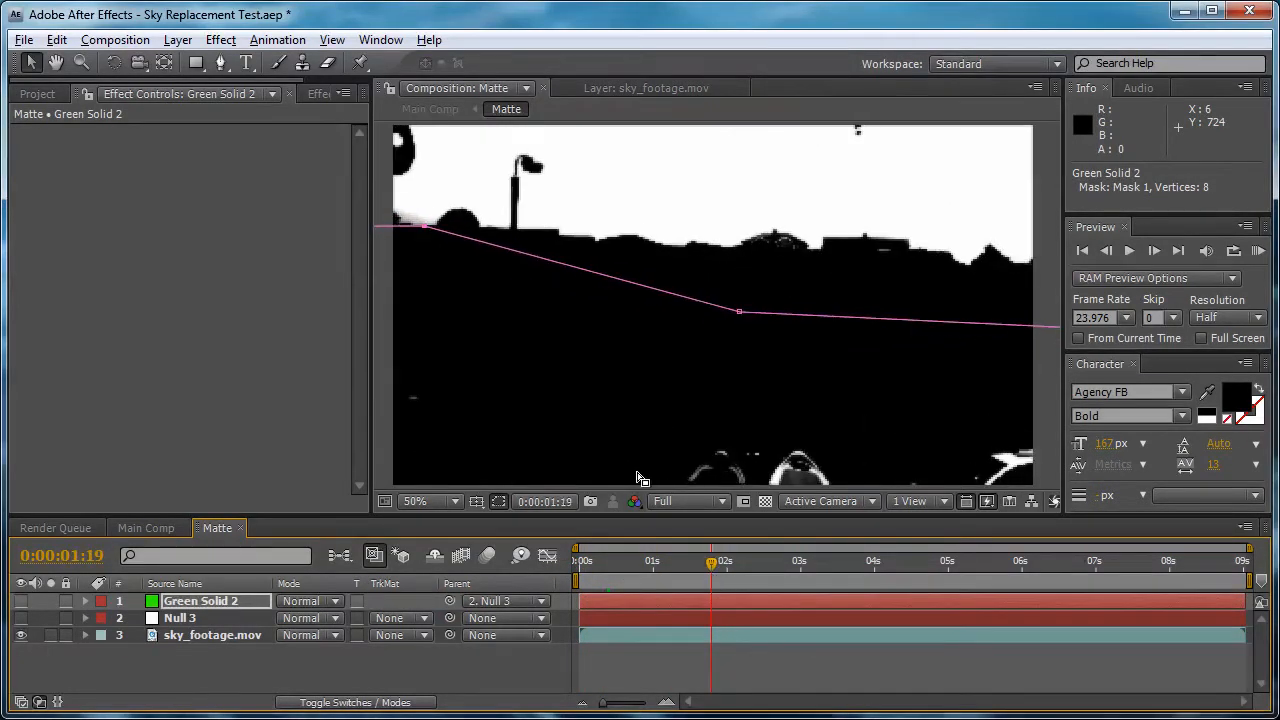
left_click(424, 228)
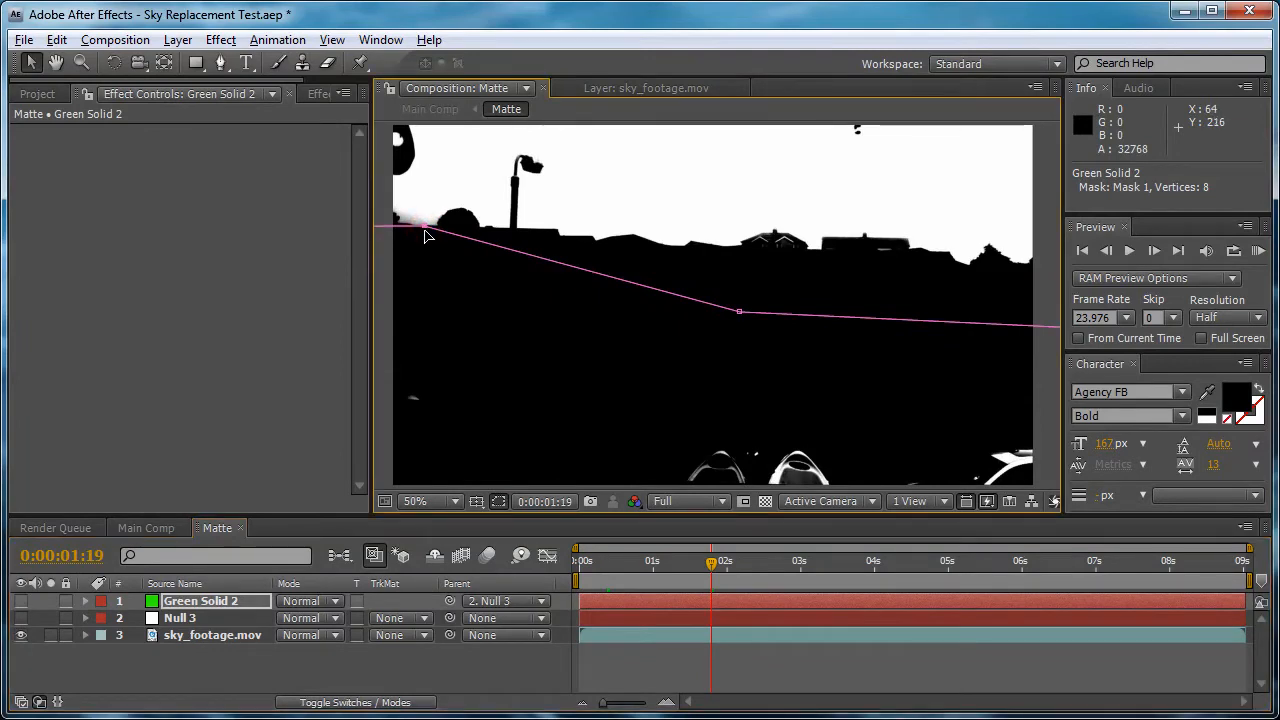
left_click_drag(424, 229, 409, 275)
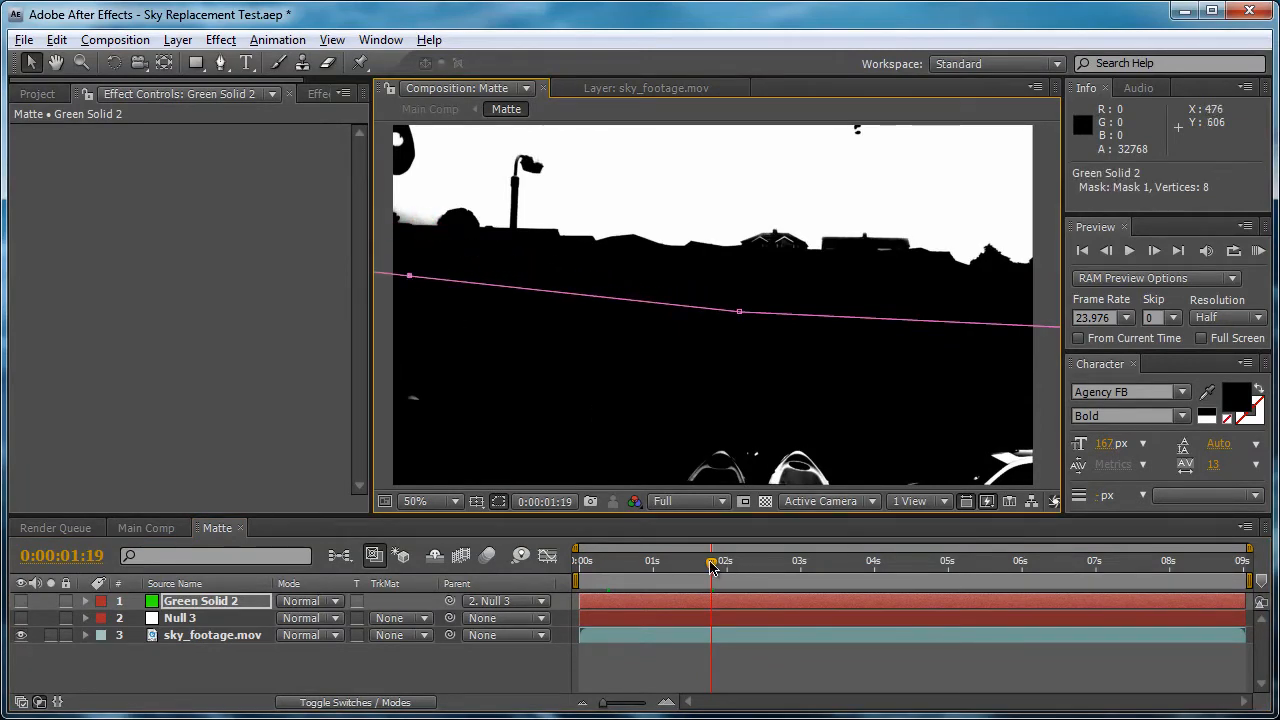
left_click_drag(711, 568, 1069, 623)
scroll(765, 372, "down", 4)
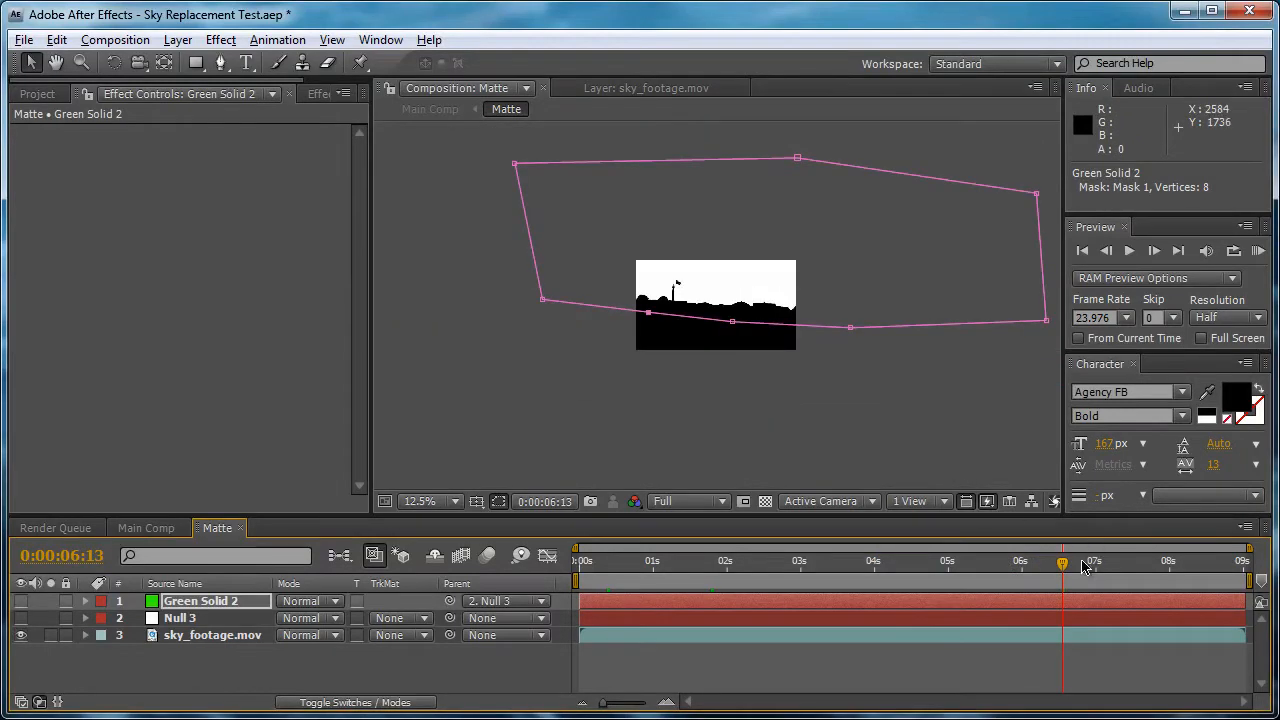
left_click_drag(1099, 564, 521, 572)
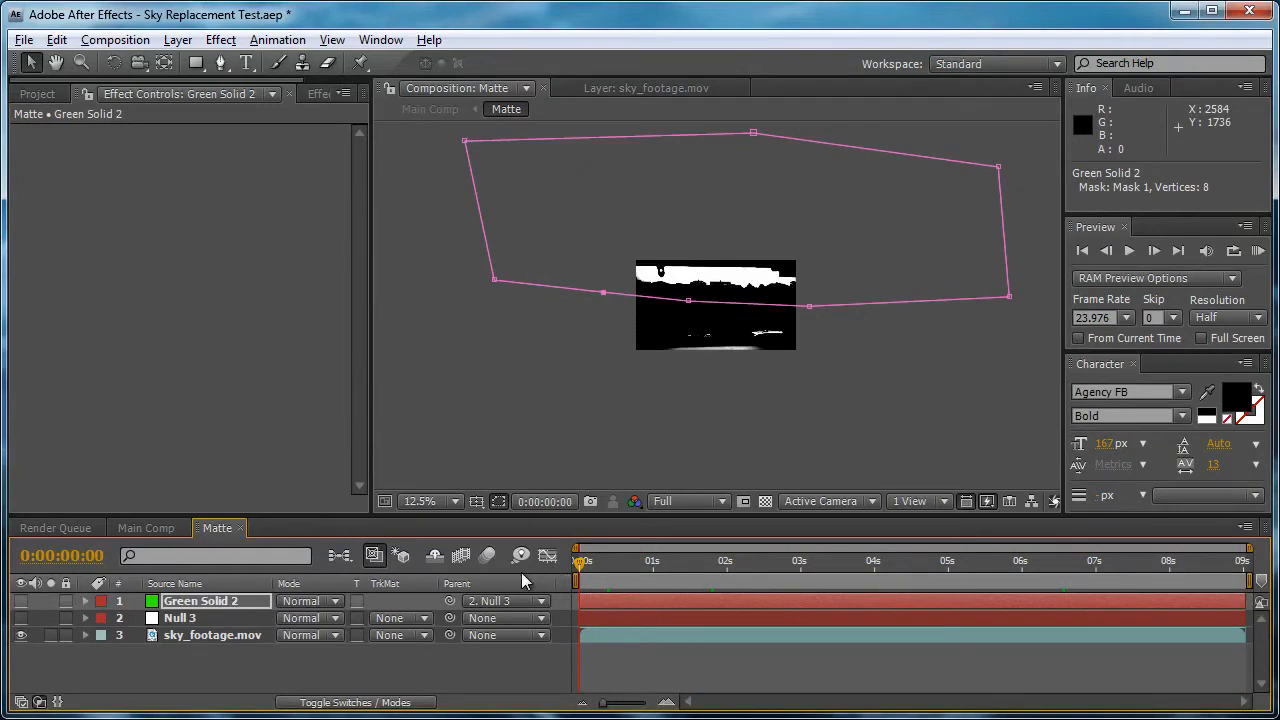
scroll(631, 382, "up", 4)
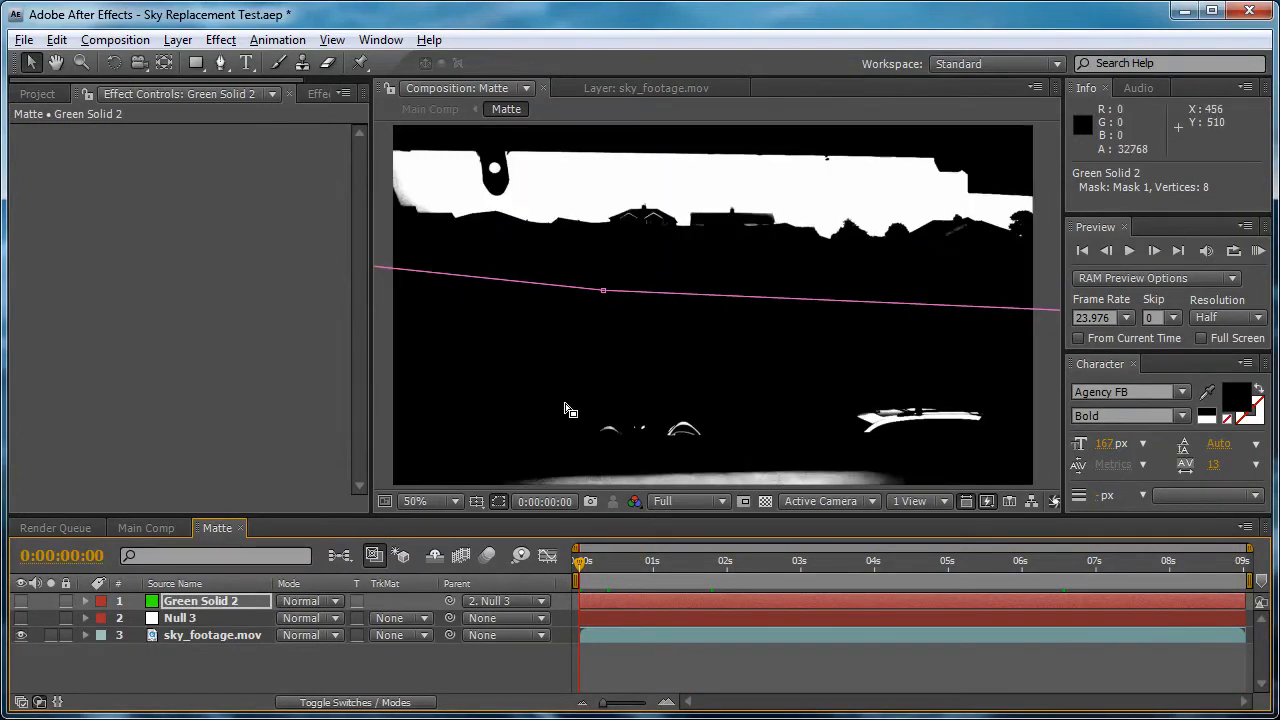
Move Green Solid 2 directly above sky_footage, set it as the footage's Alpha Matte, and check the result over the transparency grid
left_click(184, 604)
left_click_drag(185, 606, 185, 625)
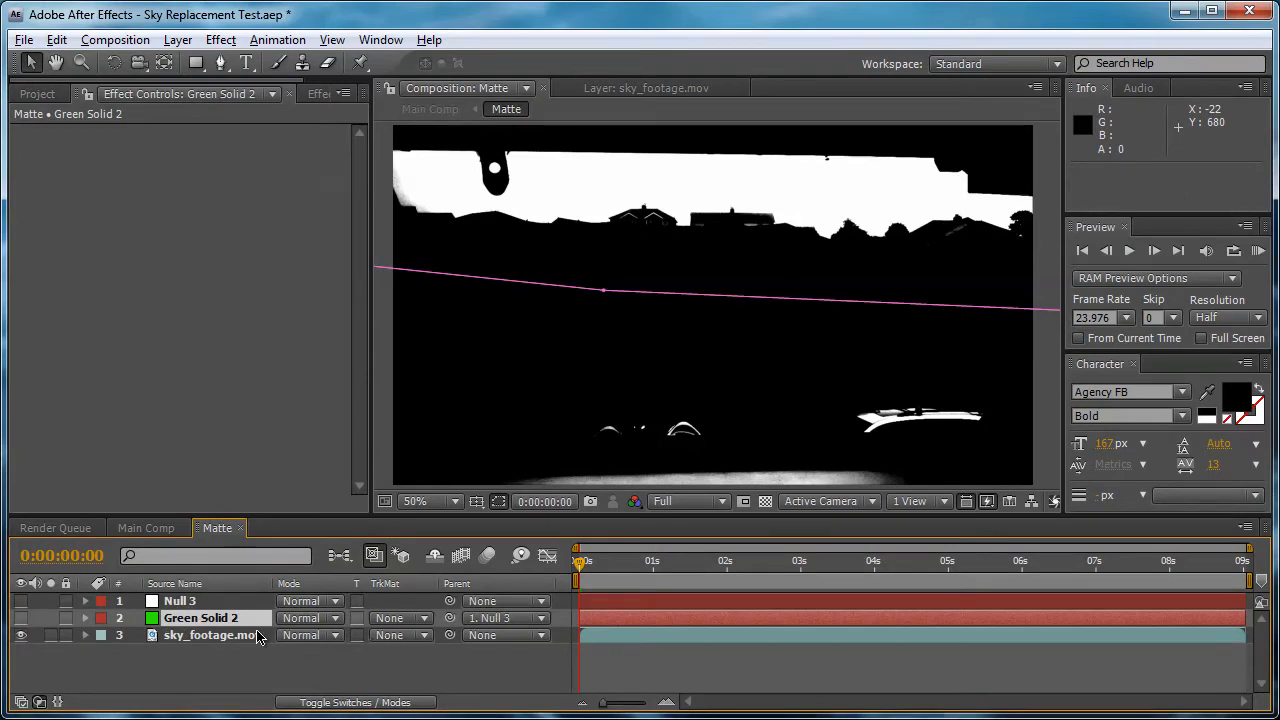
left_click(366, 704)
left_click(360, 702)
left_click(398, 635)
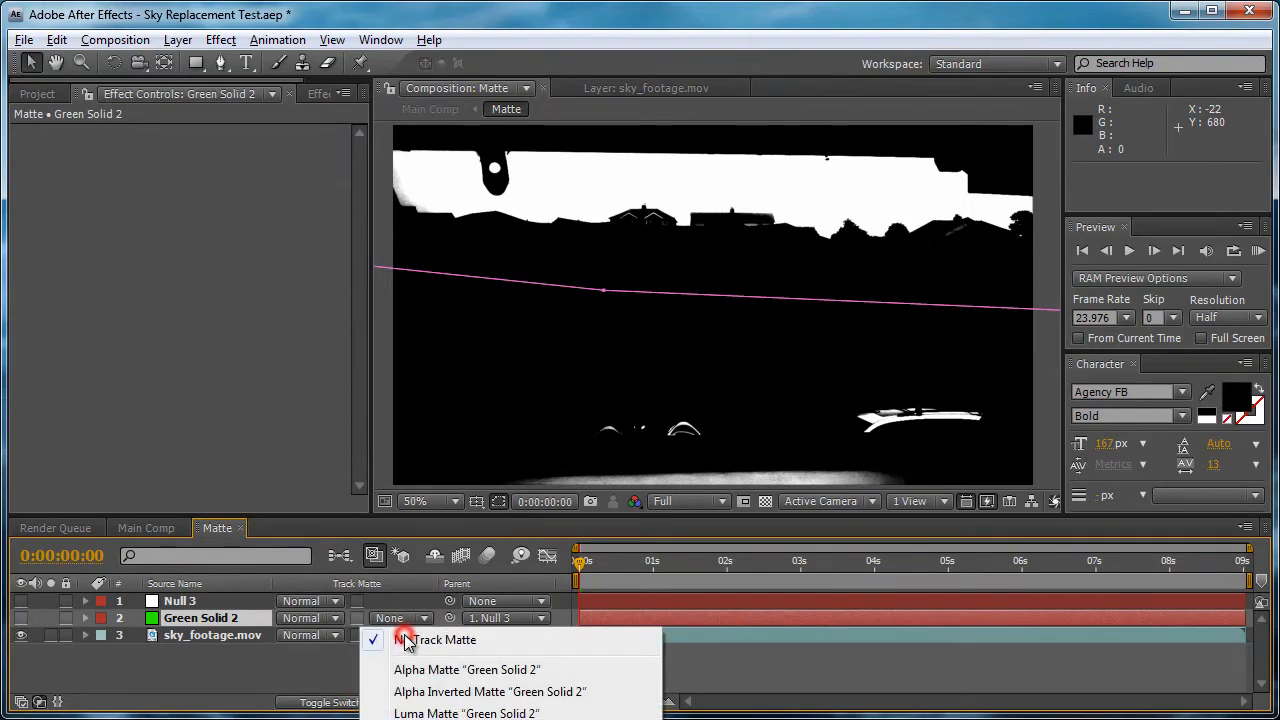
left_click(418, 676)
left_click(620, 676)
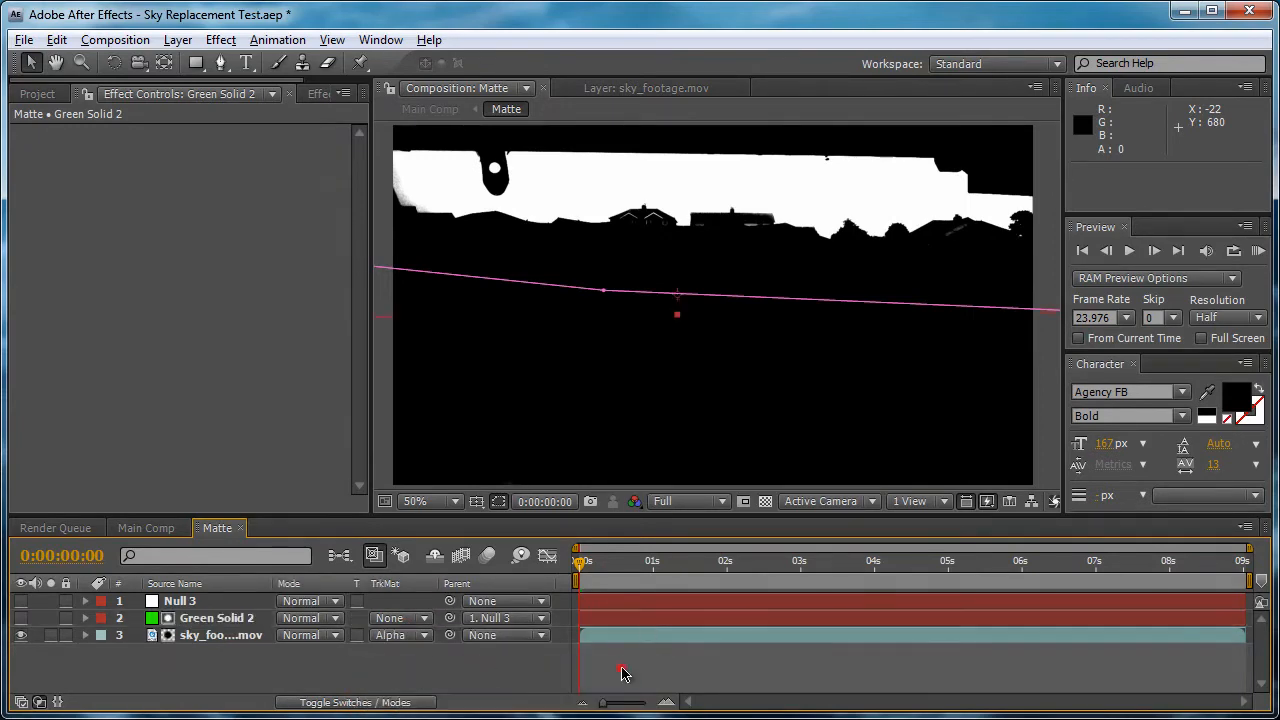
left_click(765, 501)
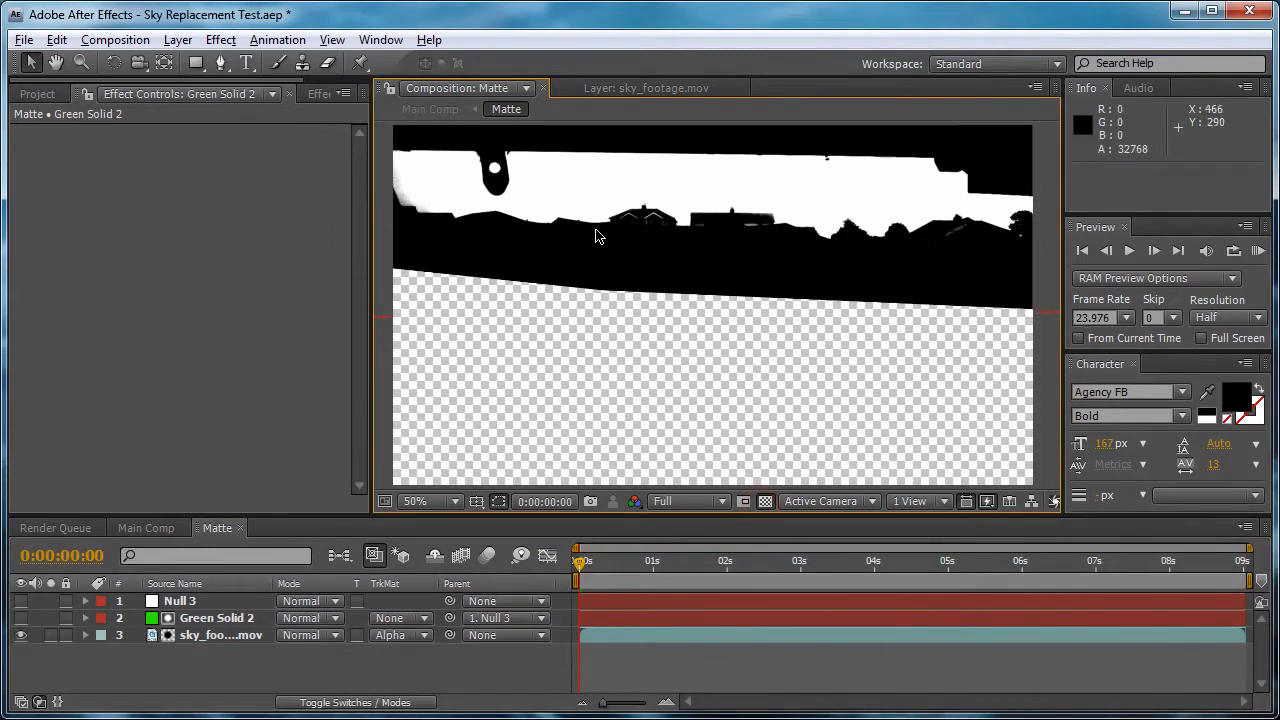
left_click_drag(580, 563, 526, 631)
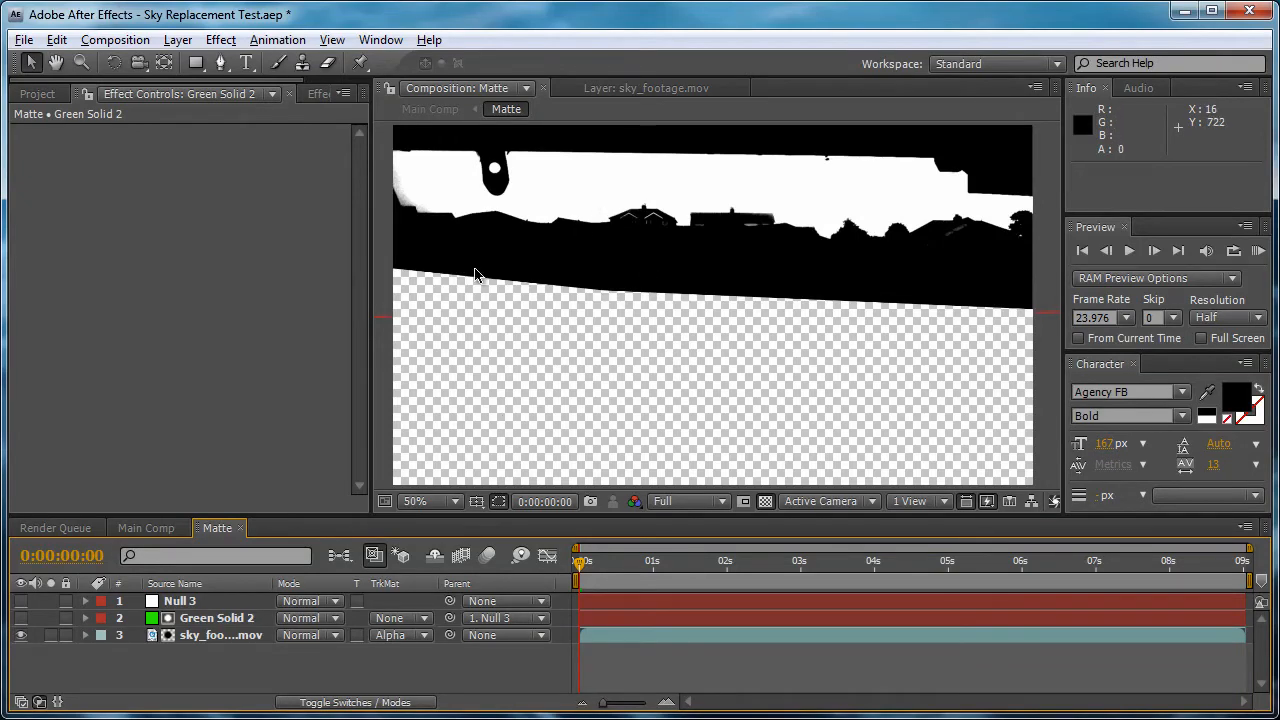
Create a black solid at comp size (1280 x 720 px) and place it beneath sky_footage in the layer stack
left_click(178, 40)
mouse_move(175, 63)
left_click(612, 87)
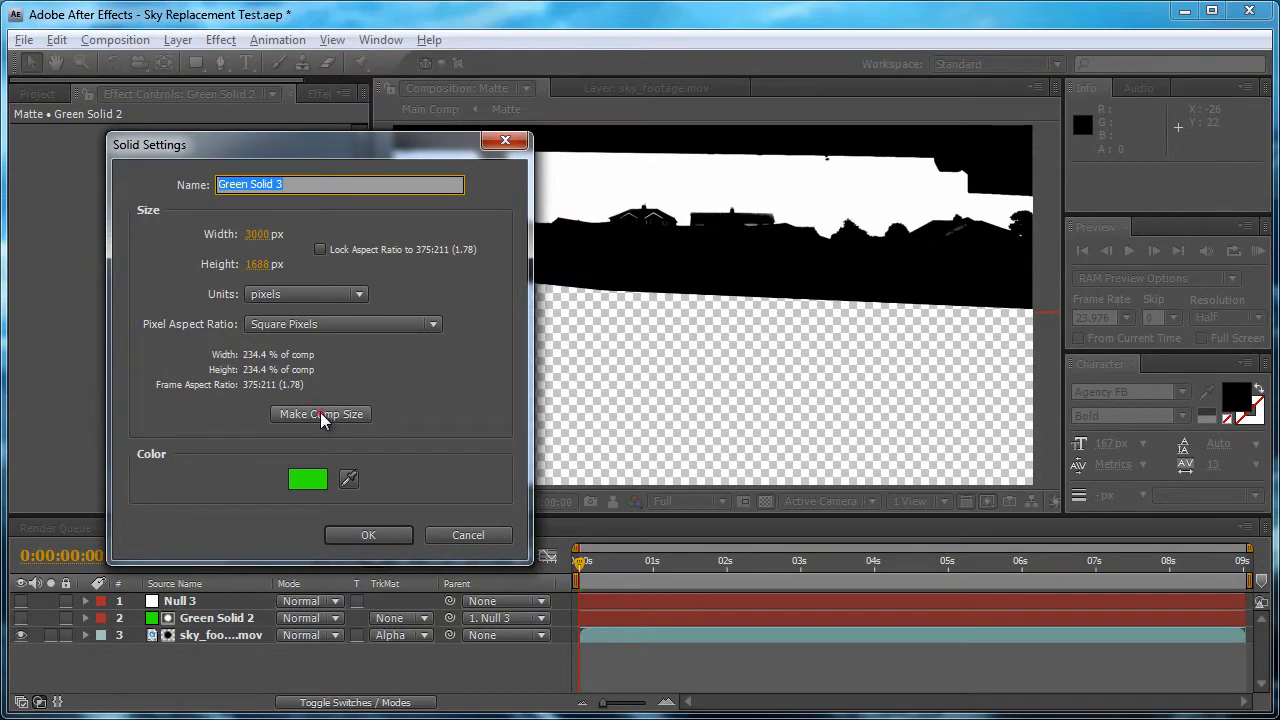
left_click(320, 412)
left_click(307, 479)
left_click_drag(392, 566, 398, 597)
left_click(555, 314)
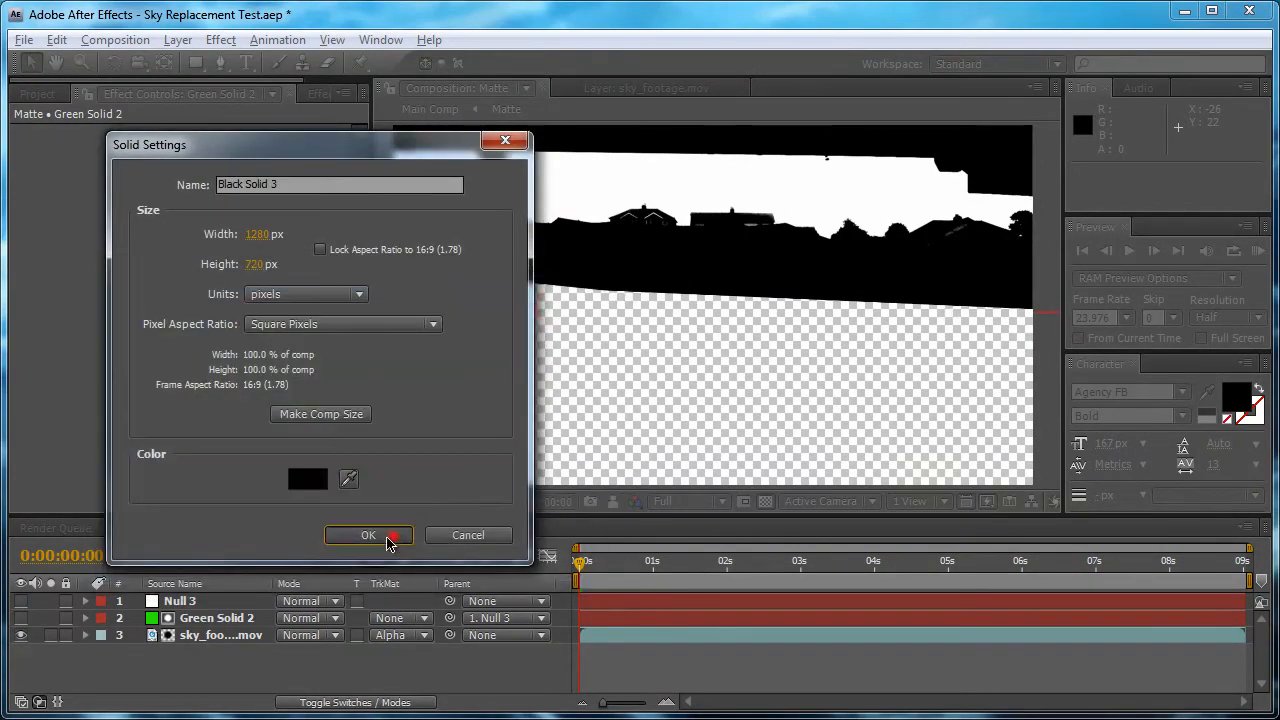
left_click(368, 532)
left_click_drag(225, 692, 226, 690)
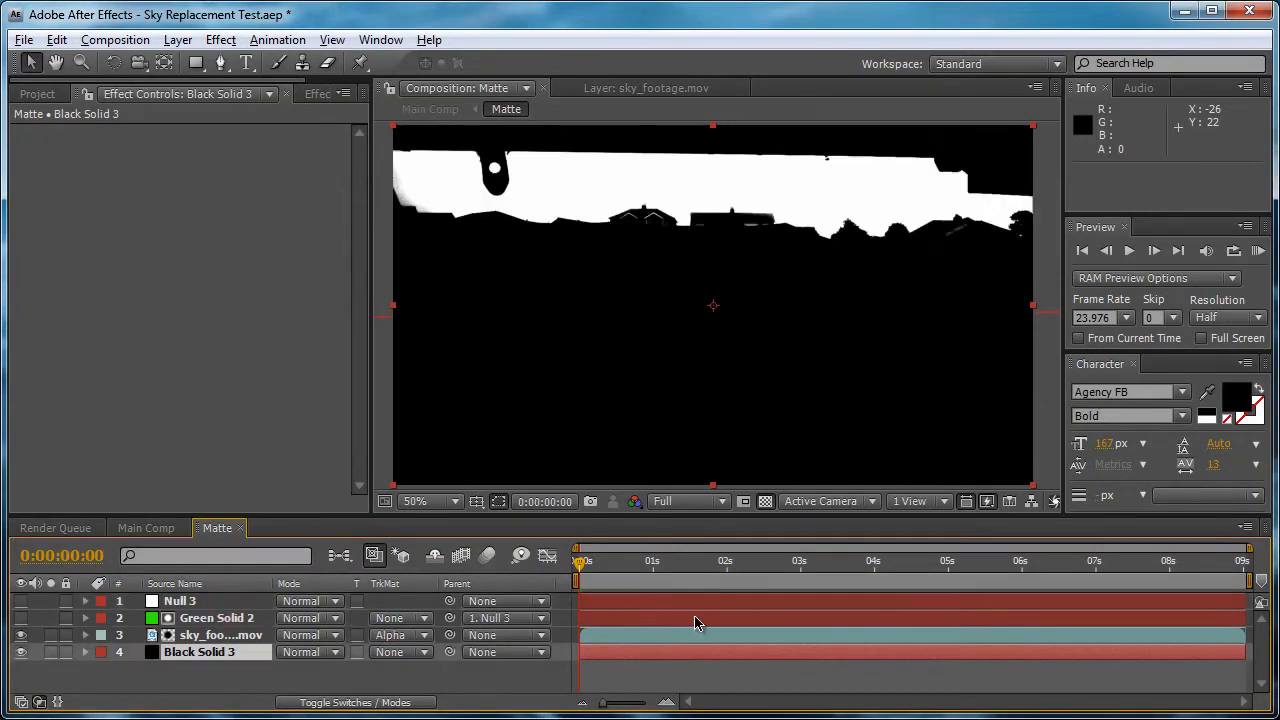
left_click(674, 685)
Scrub through the Matte composition and examine the skyline and house roofs up close for leftover light areas
left_click_drag(588, 566, 1125, 585)
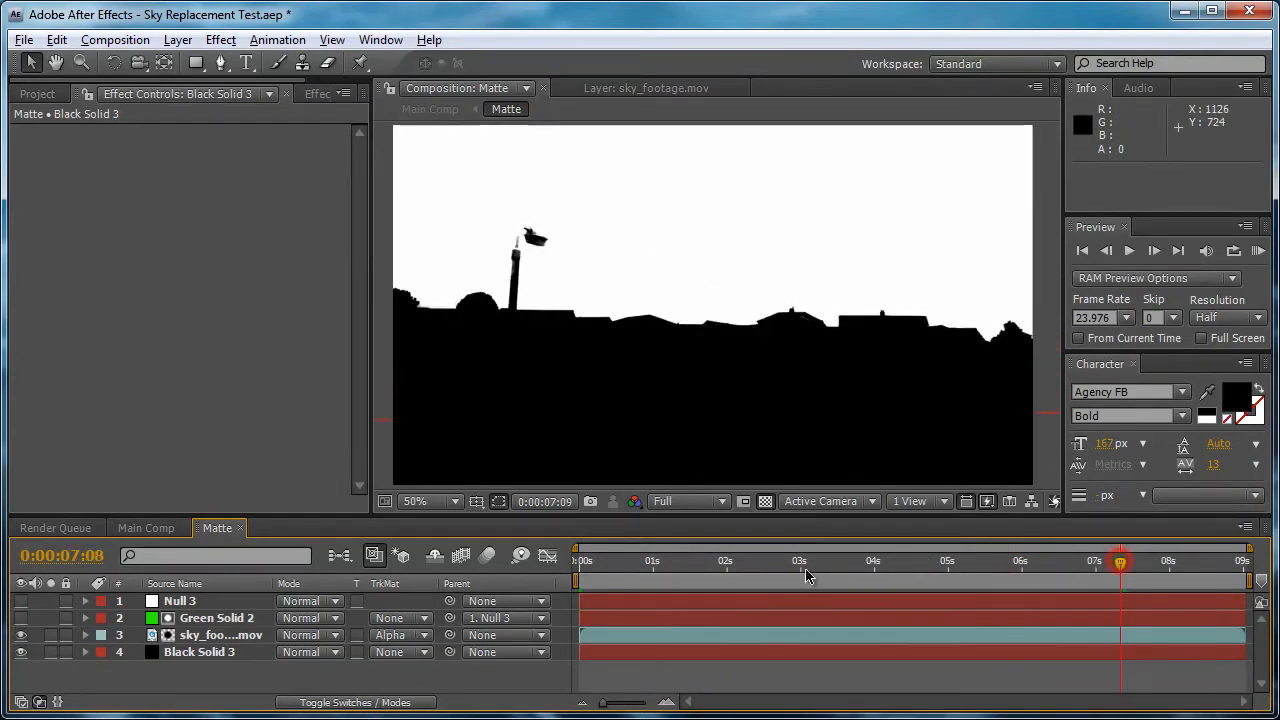
left_click_drag(808, 575, 487, 582)
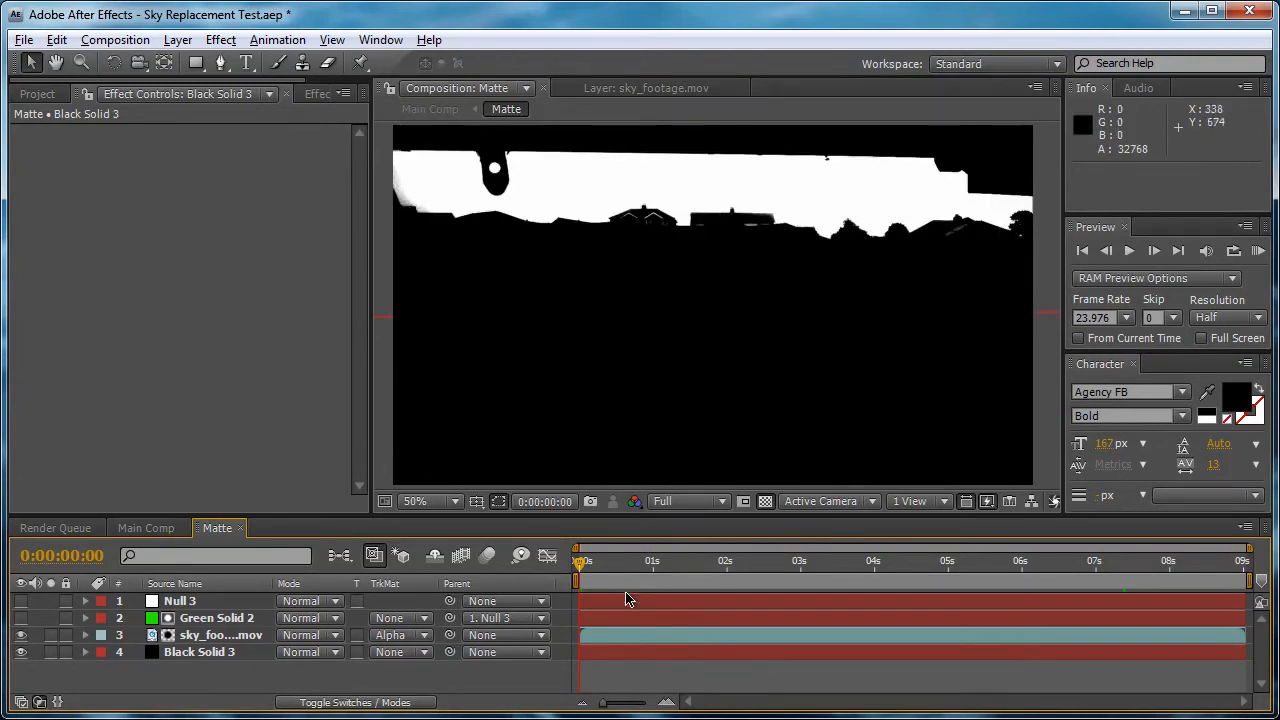
left_click_drag(591, 567, 737, 563)
left_click(607, 564)
scroll(689, 244, "up", 1)
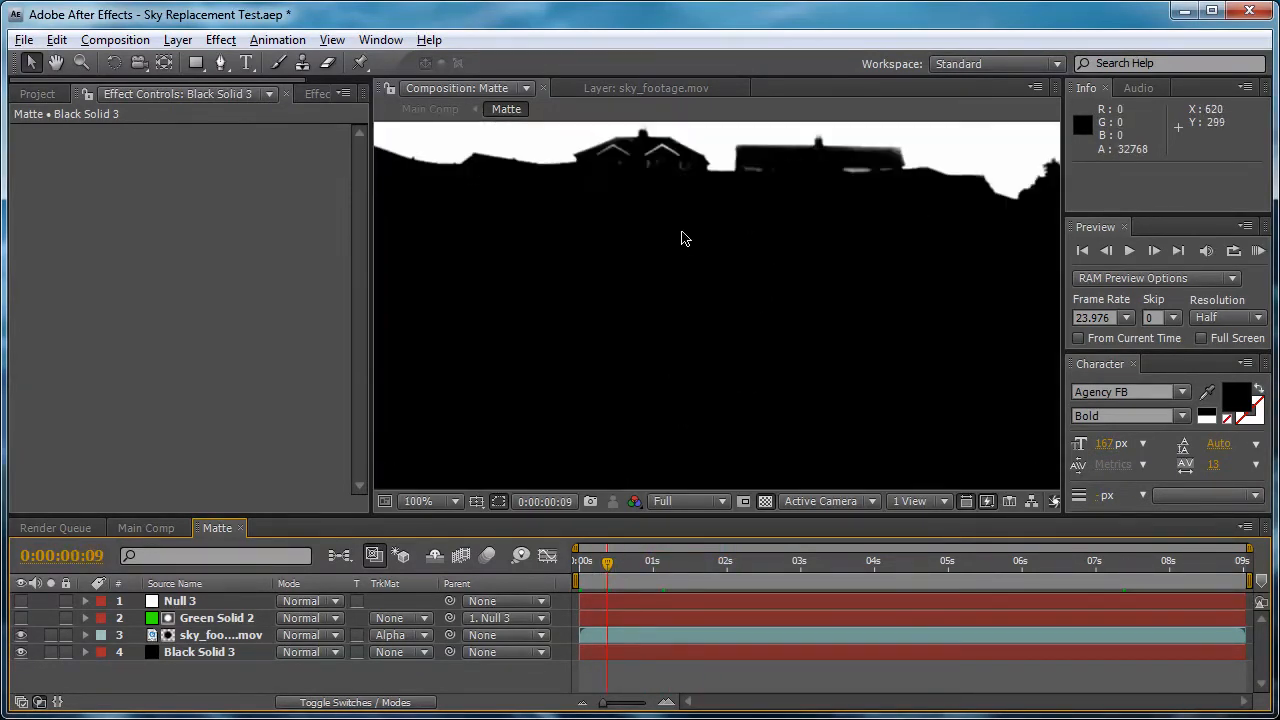
left_click_drag(652, 190, 671, 235)
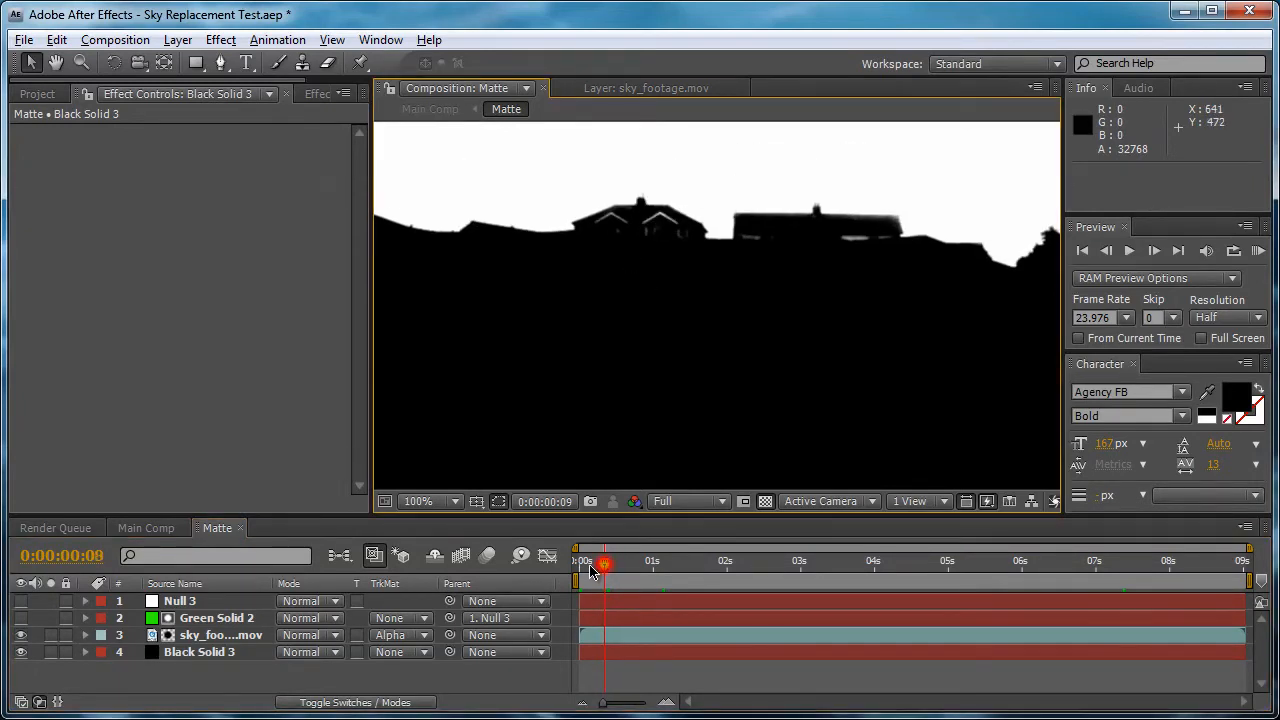
left_click_drag(590, 570, 587, 570)
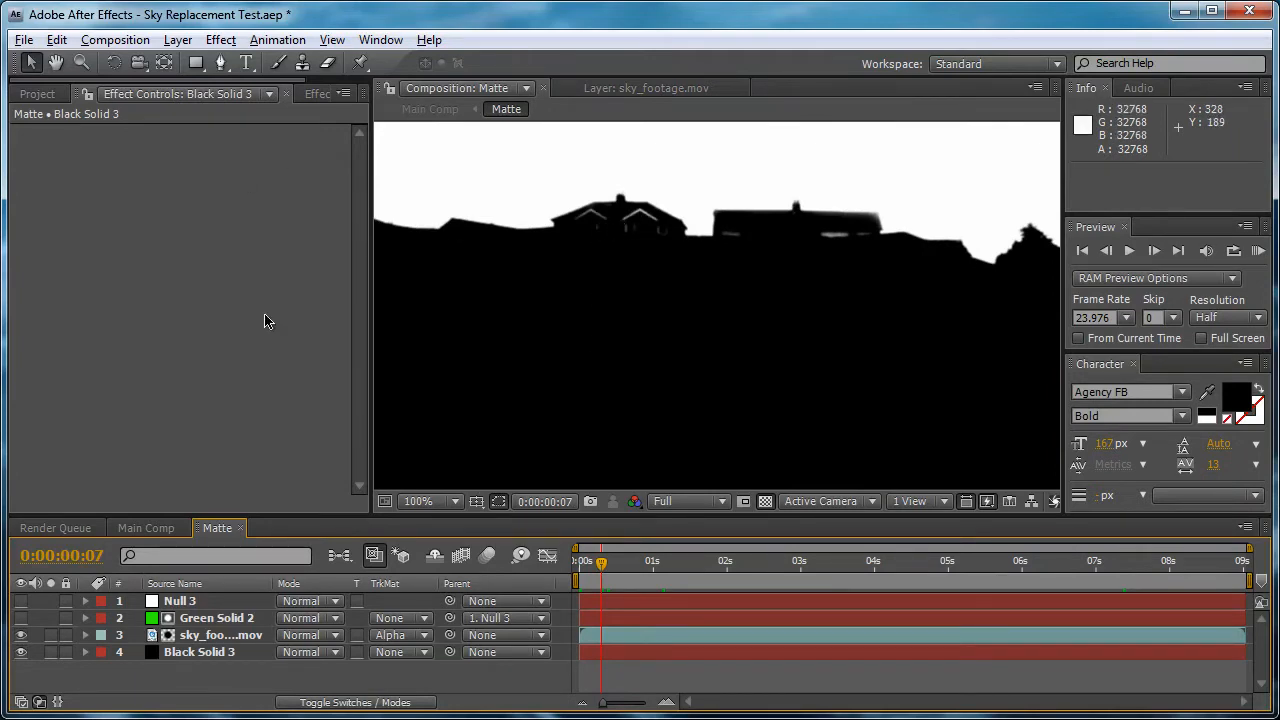
Create another black solid at comp size (1280 x 720 px) at the top of the Matte layer stack and hide it
left_click(177, 40)
mouse_move(185, 63)
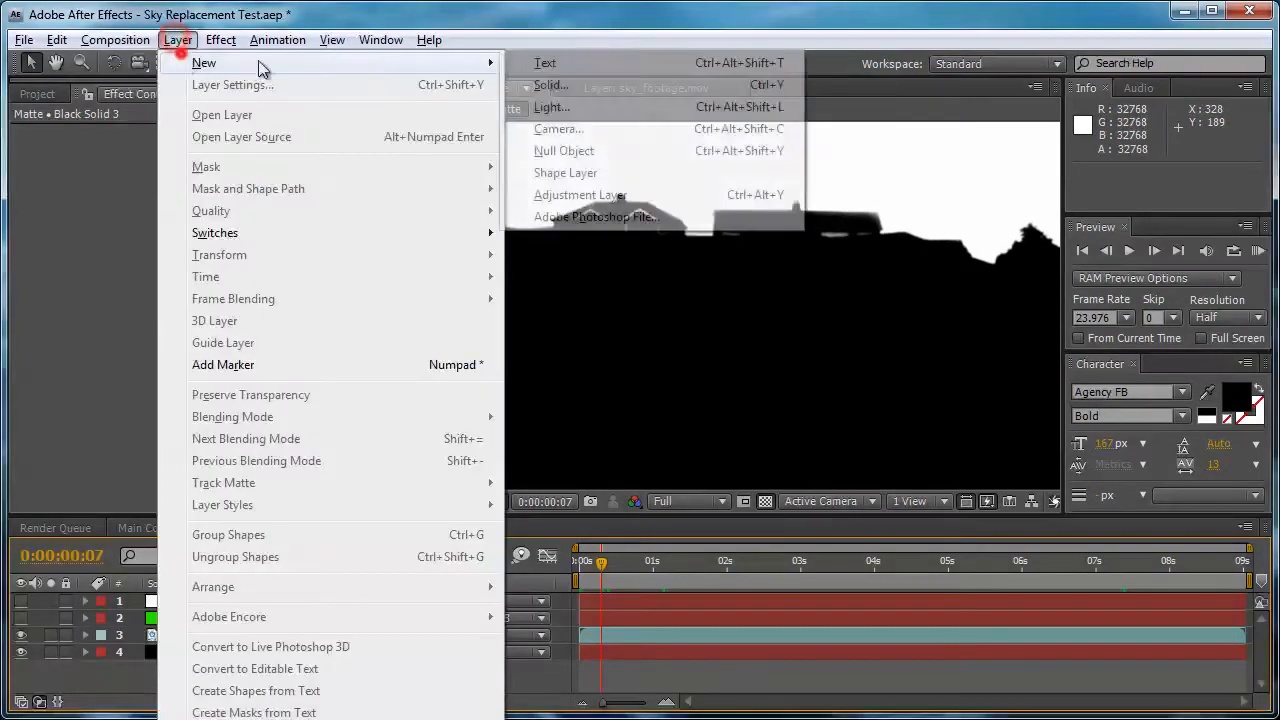
left_click(609, 91)
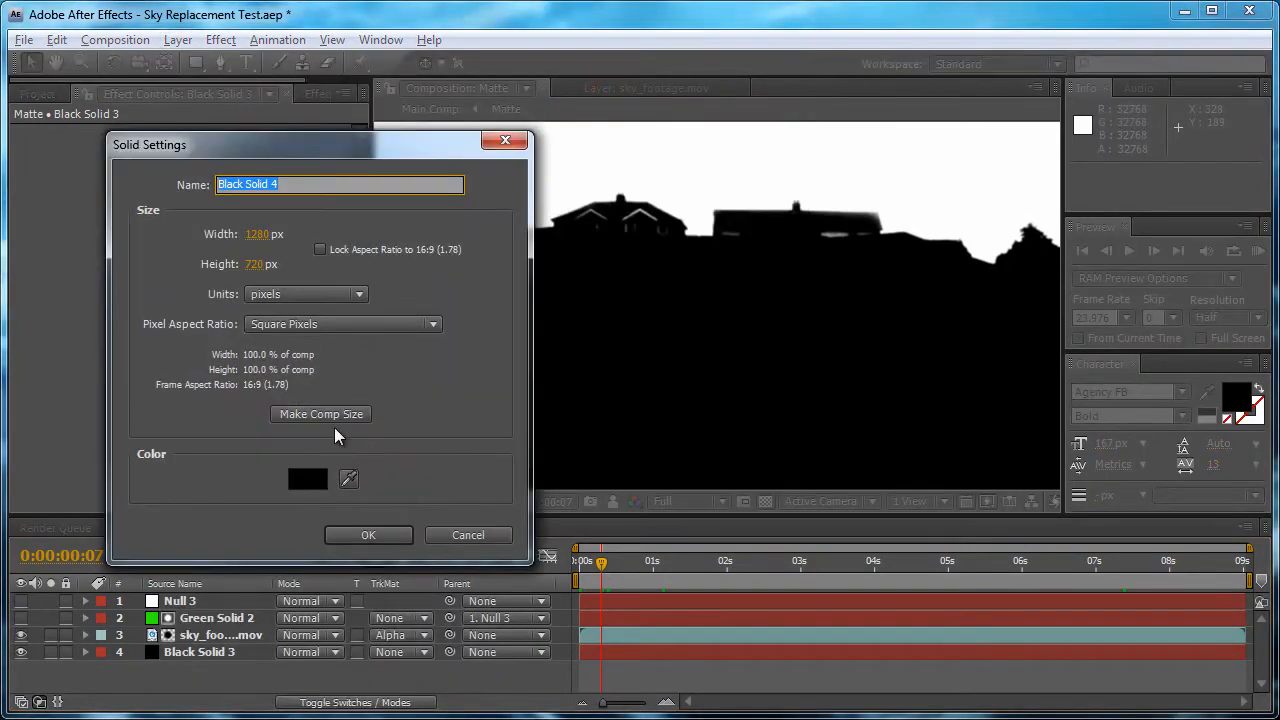
left_click(350, 414)
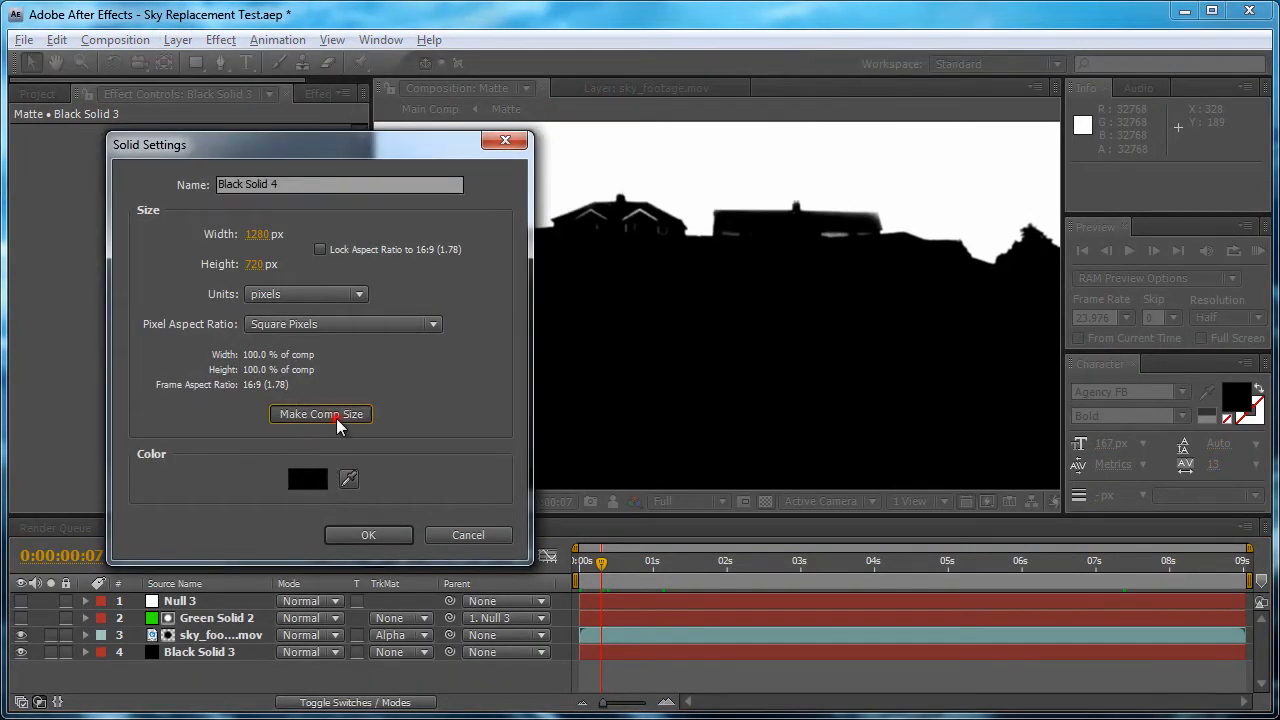
left_click(368, 535)
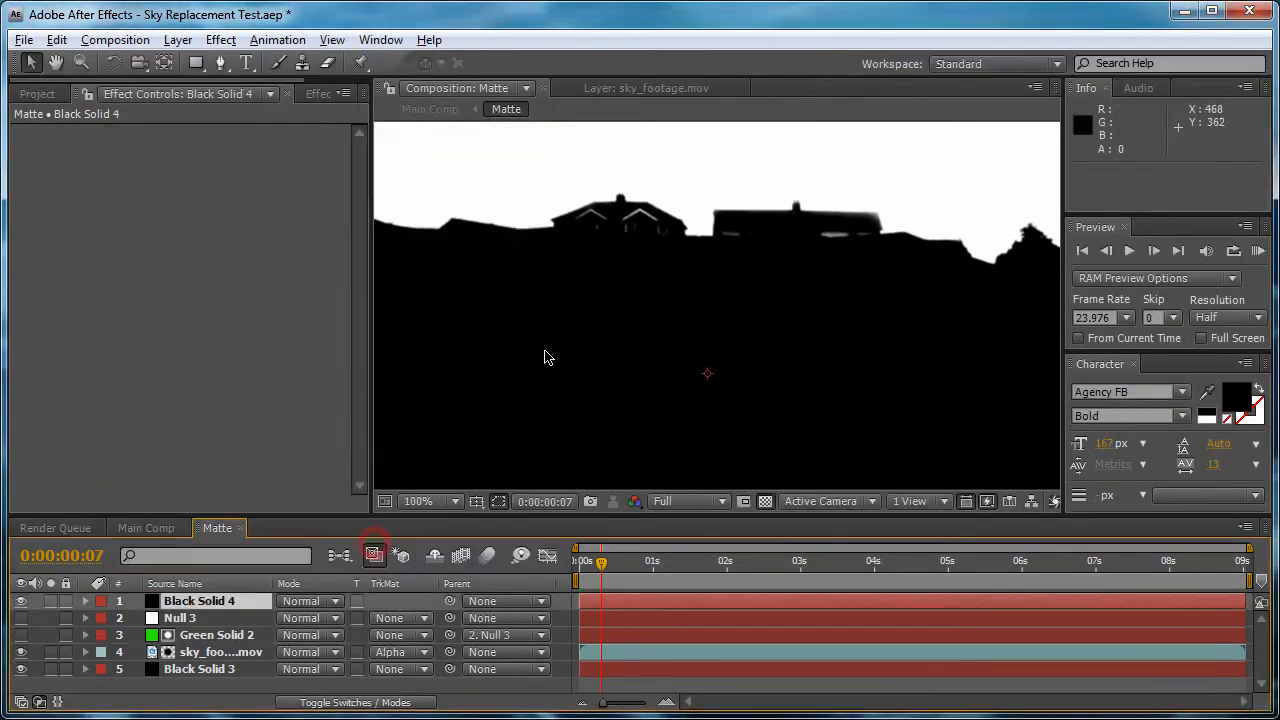
left_click(20, 602)
Draw a closed nine-point Pen mask on Black Solid 4 just inside the gabled house's outline, and make the solid visible again
left_click(220, 62)
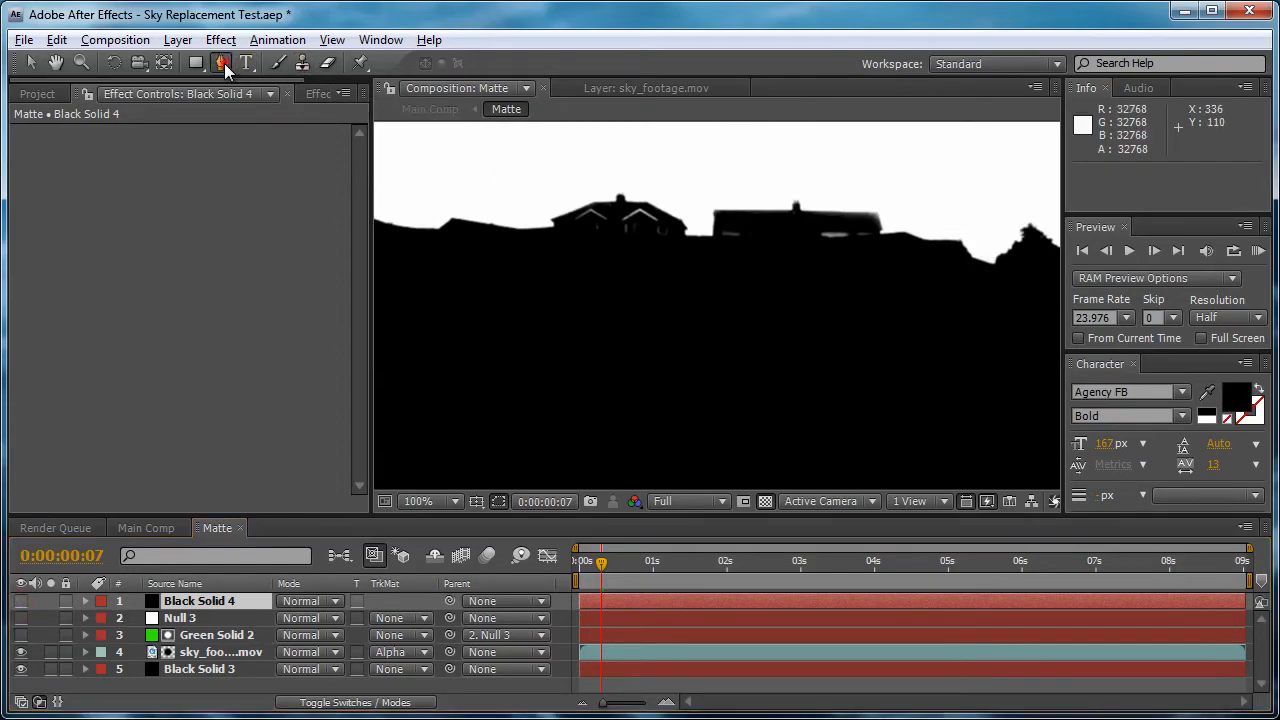
key("period")
left_click_drag(571, 237, 666, 394)
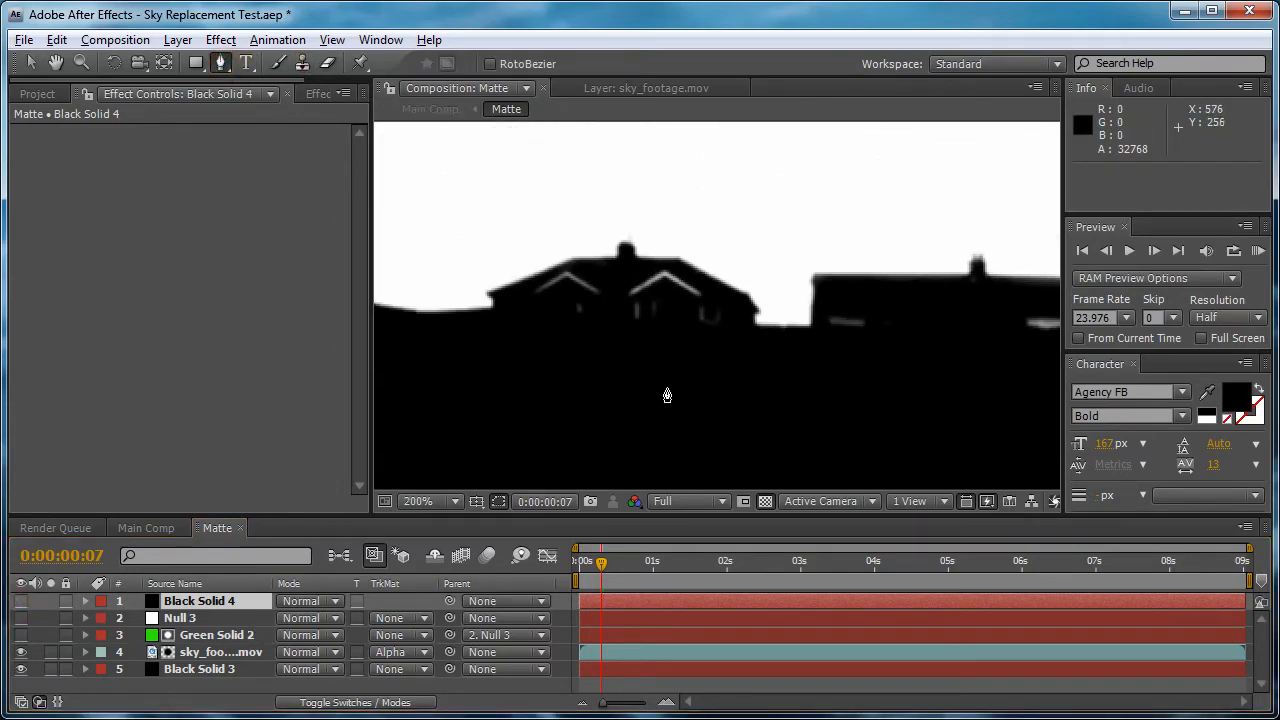
left_click(513, 314)
left_click(529, 289)
left_click(568, 268)
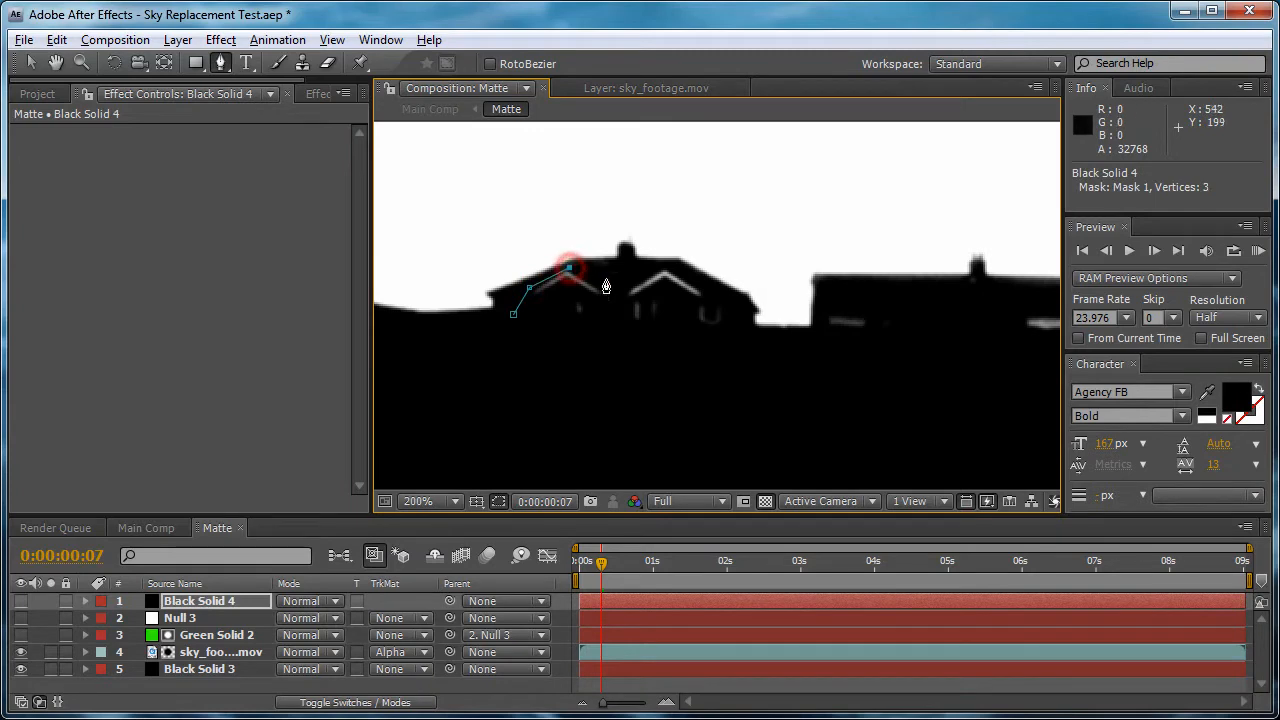
left_click(647, 268)
left_click(680, 268)
left_click(722, 297)
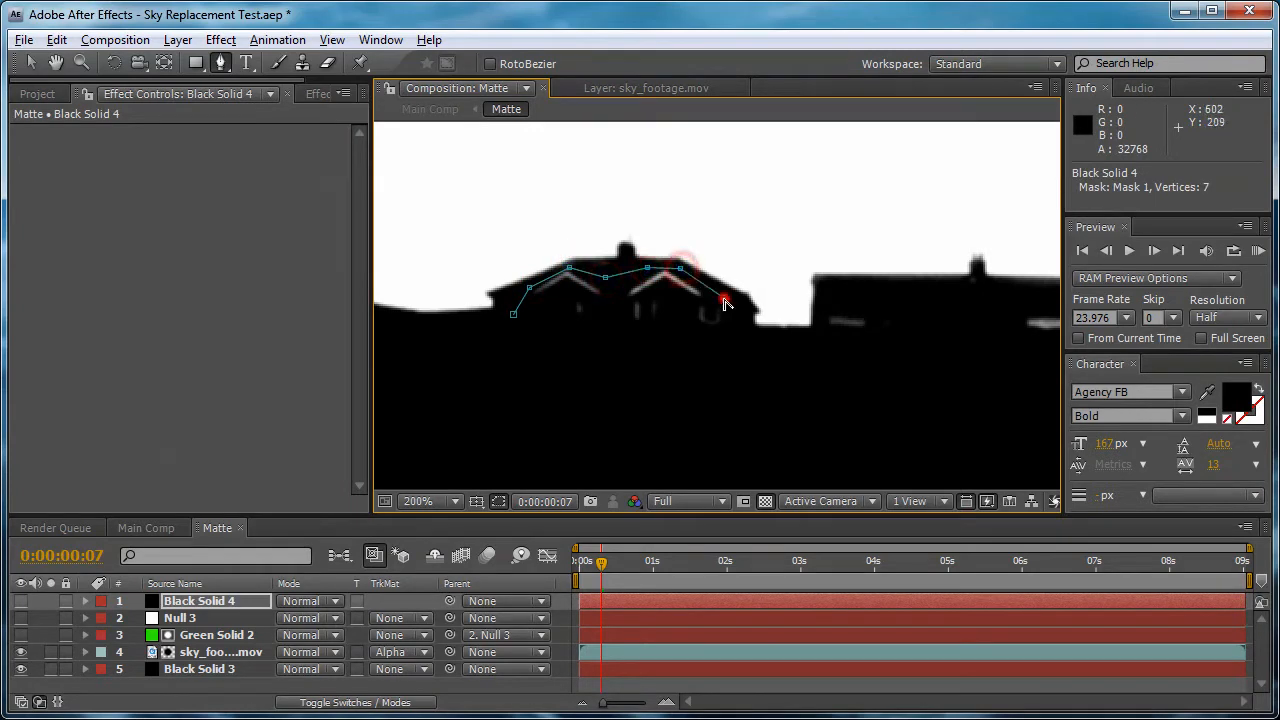
left_click(738, 343)
left_click(539, 335)
left_click(513, 316)
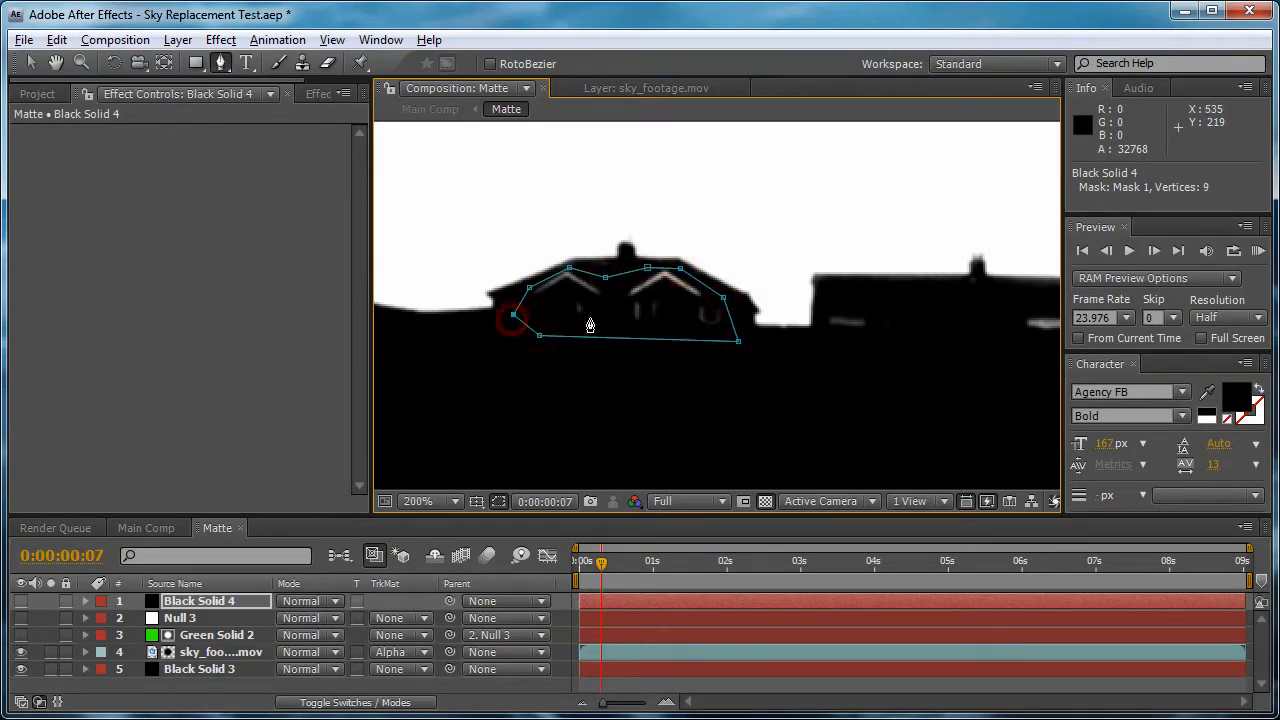
key("v")
left_click(21, 601)
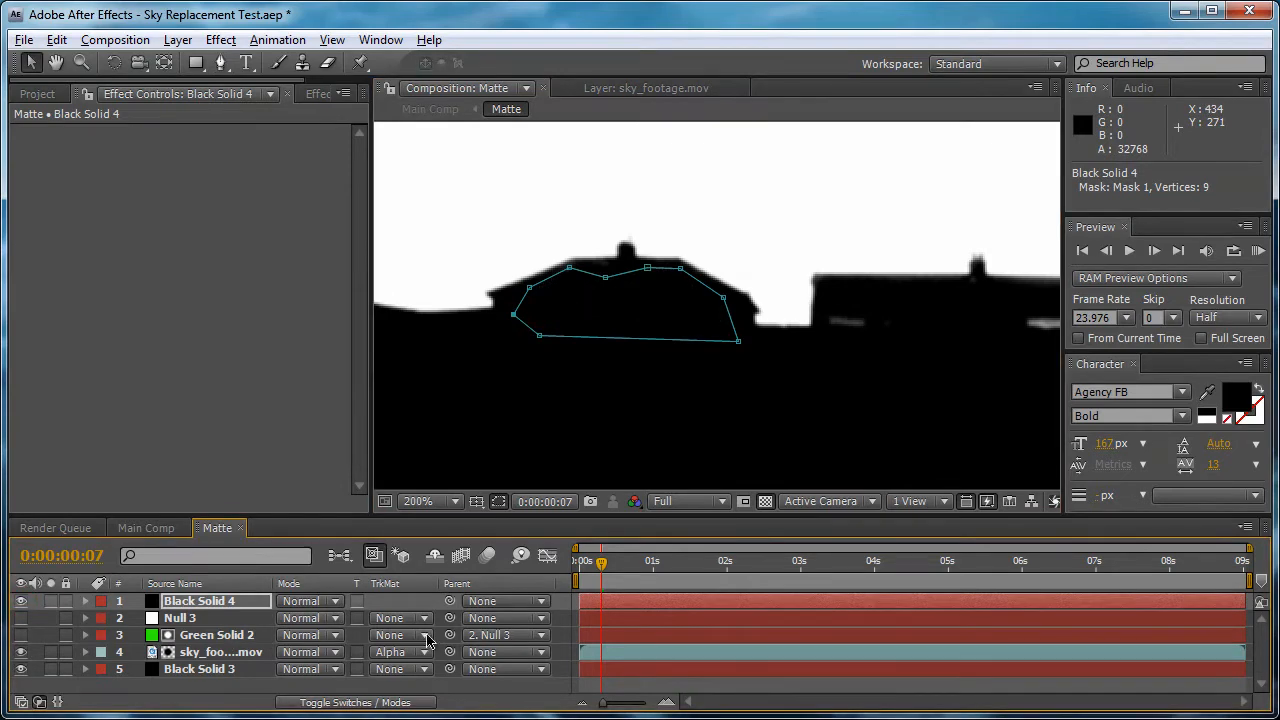
Parent Black Solid 4 to Null 3 and scrub the timeline to check that the masked patch follows the house
left_click_drag(450, 606, 180, 618)
left_click(690, 686)
left_click_drag(603, 568, 752, 558)
scroll(789, 412, "down", 3)
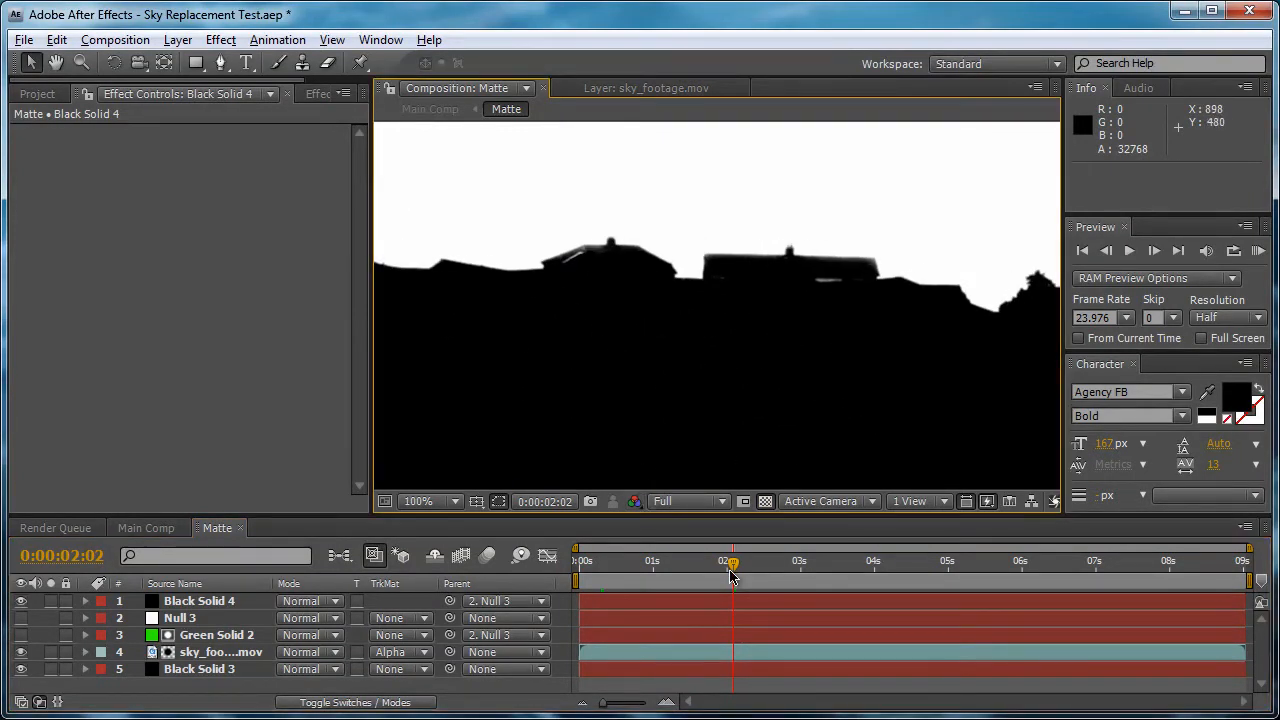
left_click_drag(690, 568, 645, 577)
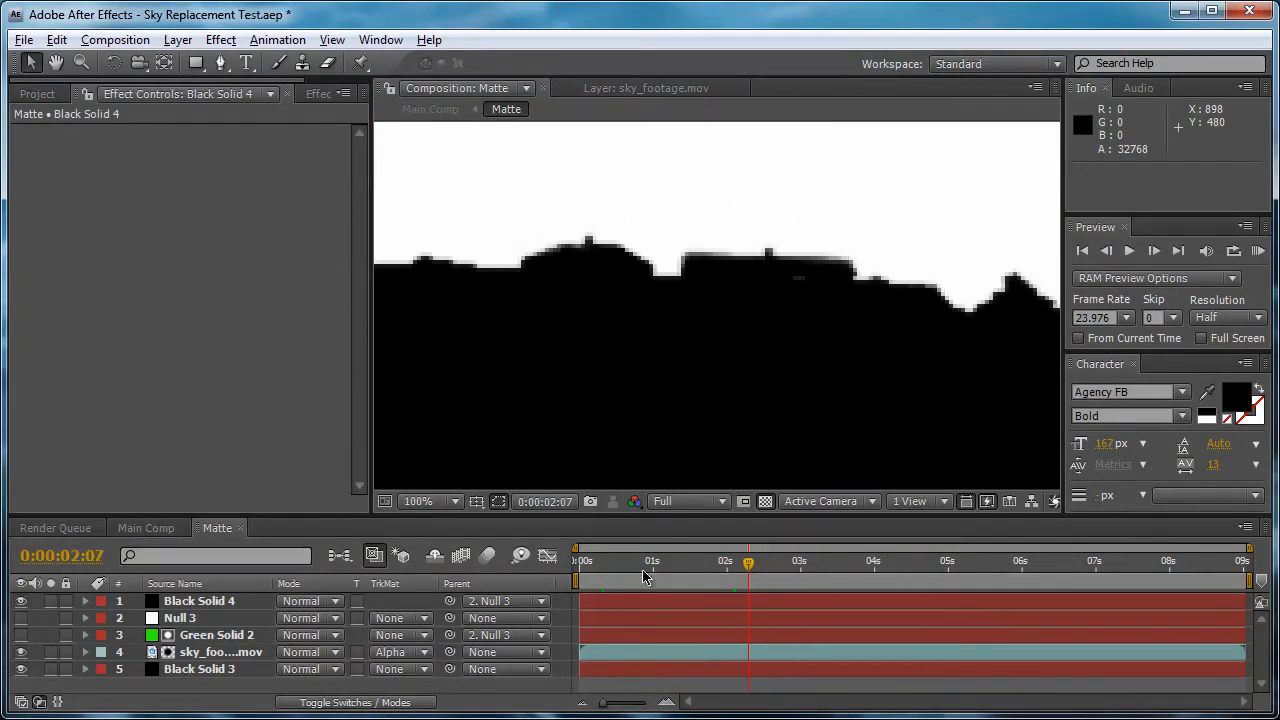
At 0:00:02:07, shift Black Solid 4 about 7 px left over the gabled house, and check the whole matte across the timeline
left_click(238, 604)
left_click_drag(595, 279, 588, 279)
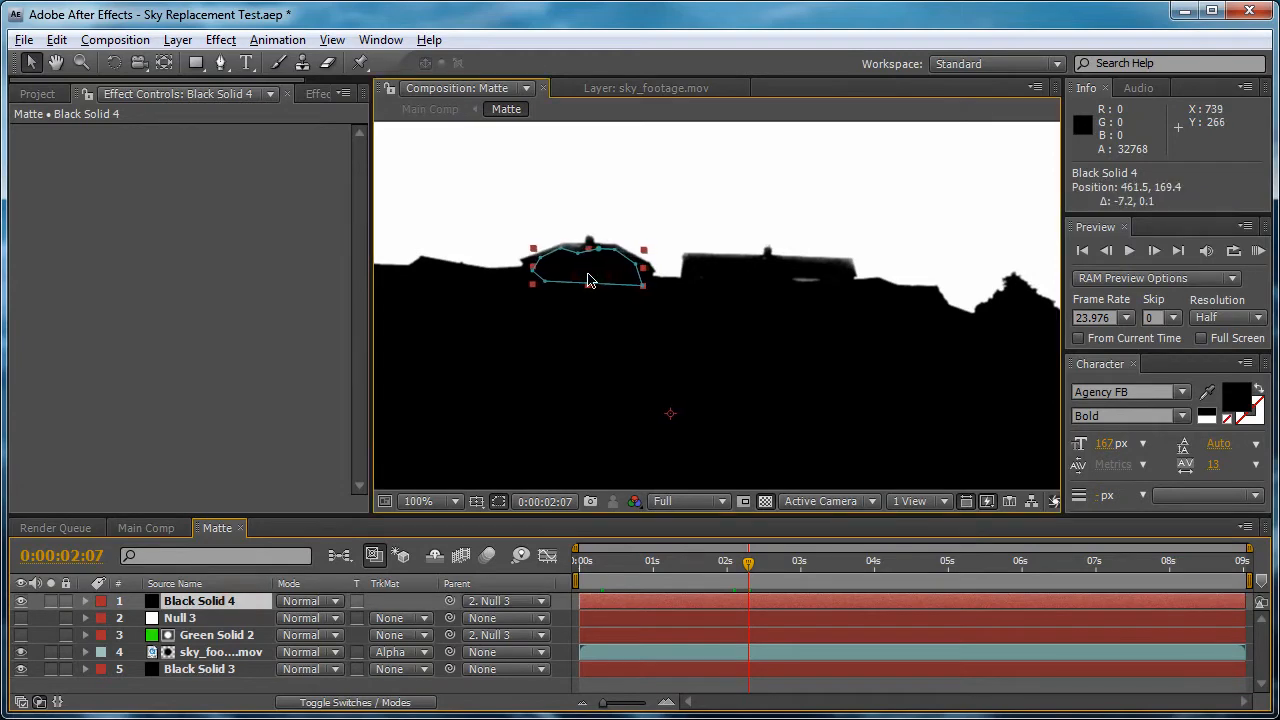
left_click_drag(757, 567, 604, 565)
left_click(497, 501)
left_click(497, 501)
left_click(663, 686)
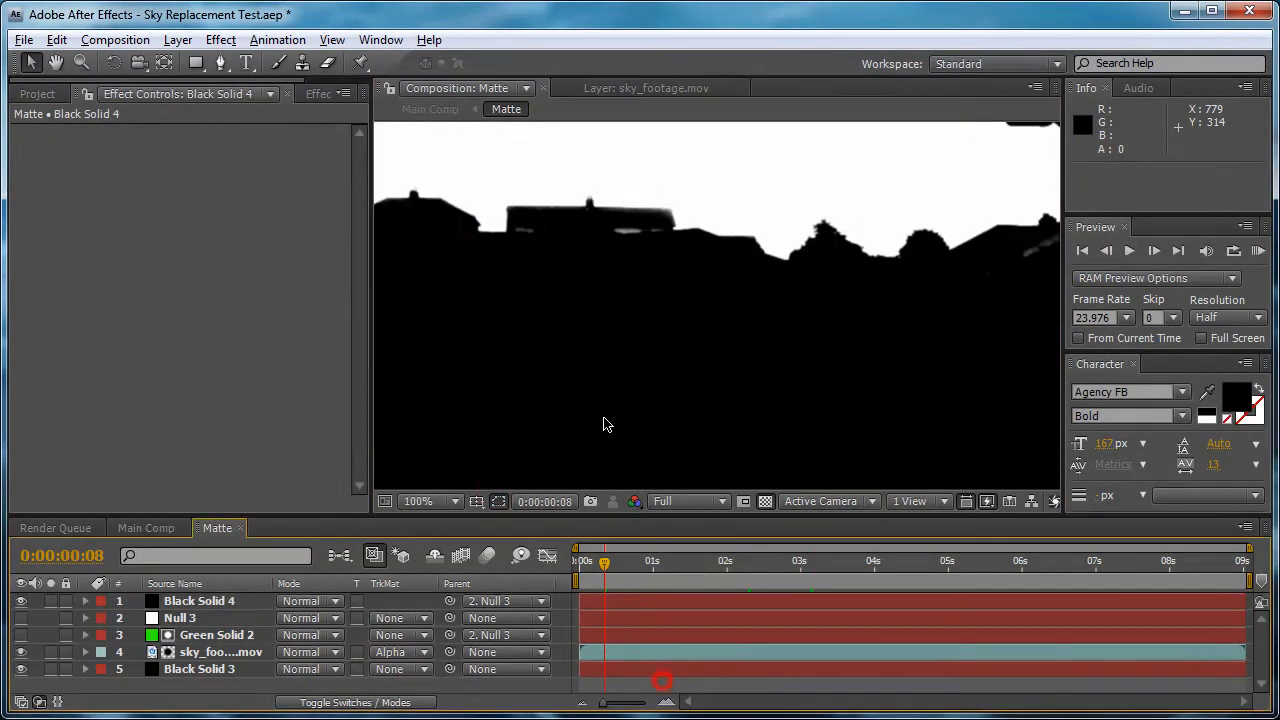
scroll(597, 363, "down", 1)
left_click_drag(591, 368, 726, 336)
mouse_move(653, 333)
left_mouse_down()
mouse_move(669, 311)
mouse_move(663, 337)
left_mouse_up()
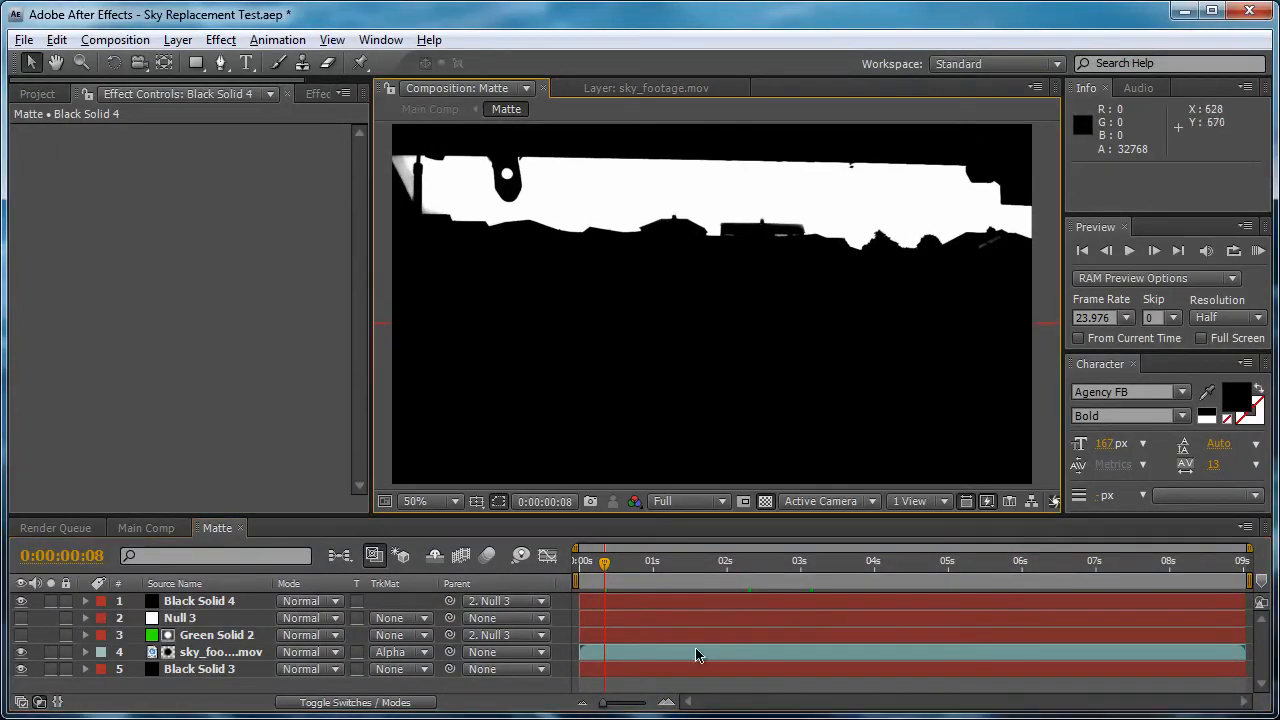
left_click_drag(608, 568, 1009, 565)
key("Home")
In Main Comp, set the track matte of sky_footage to Luma Inverted Matte from the Matte layer
left_click(155, 527)
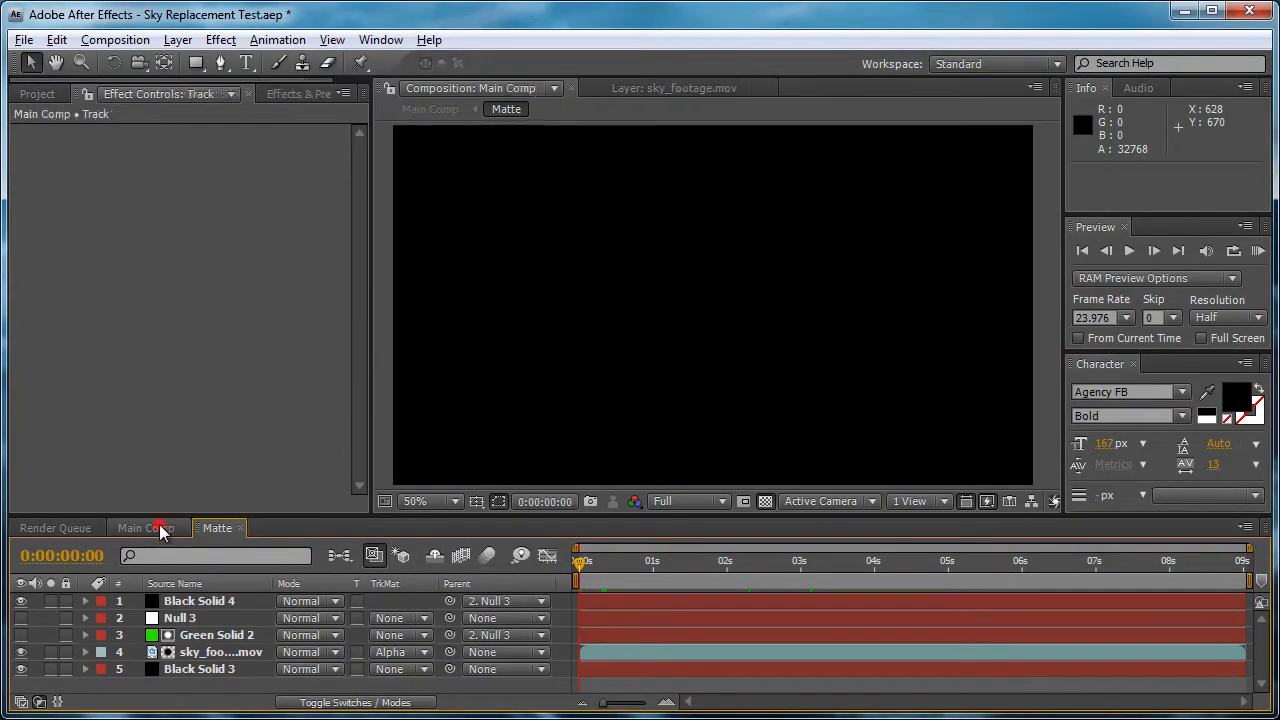
left_click(205, 636)
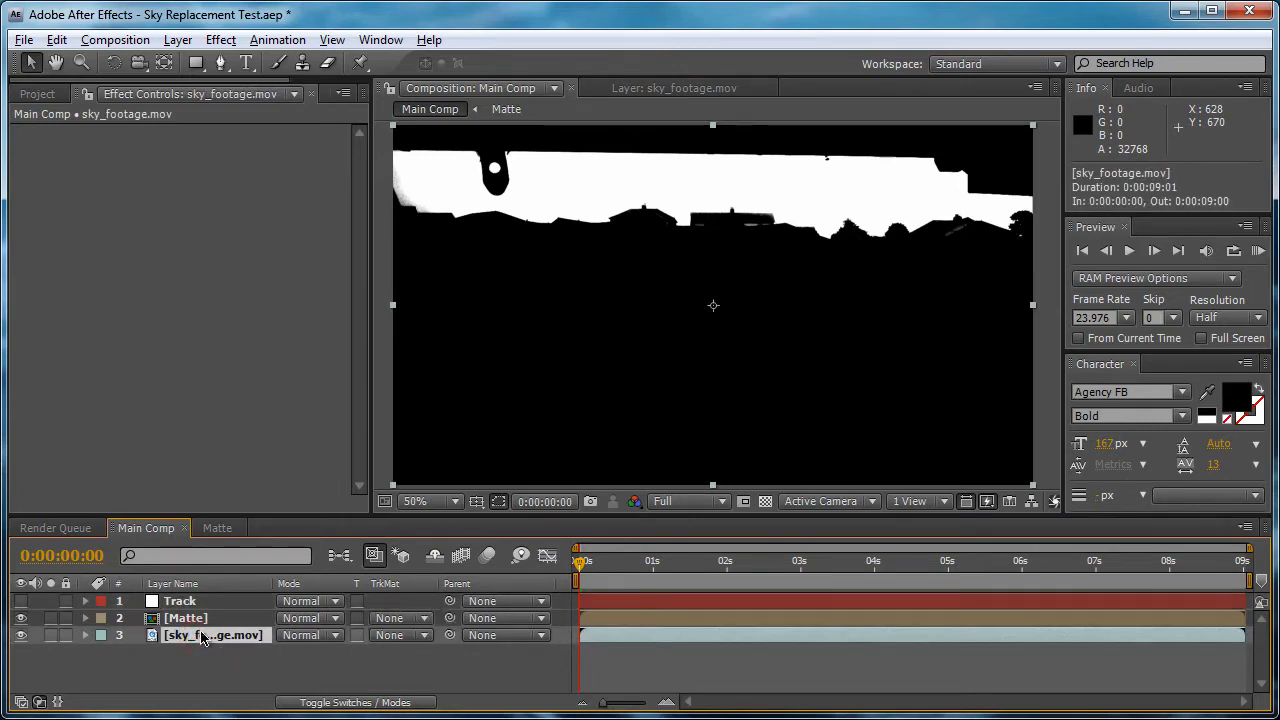
left_click(397, 636)
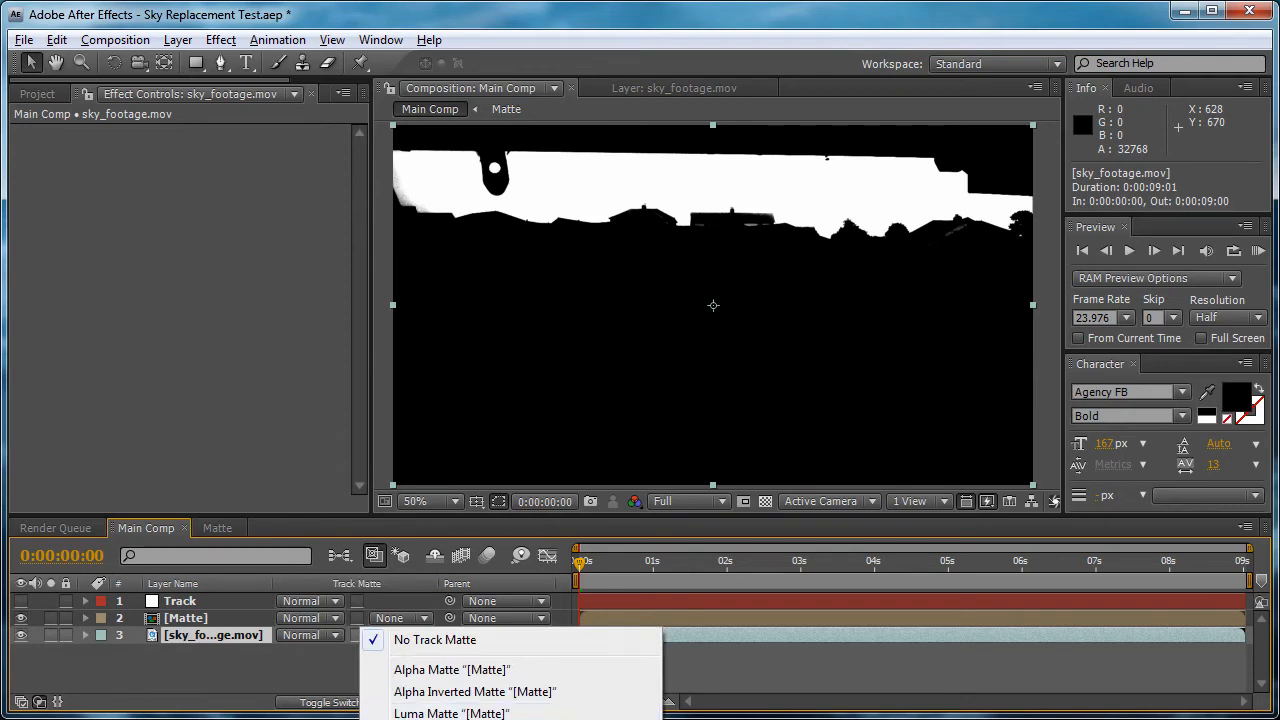
left_click(466, 719)
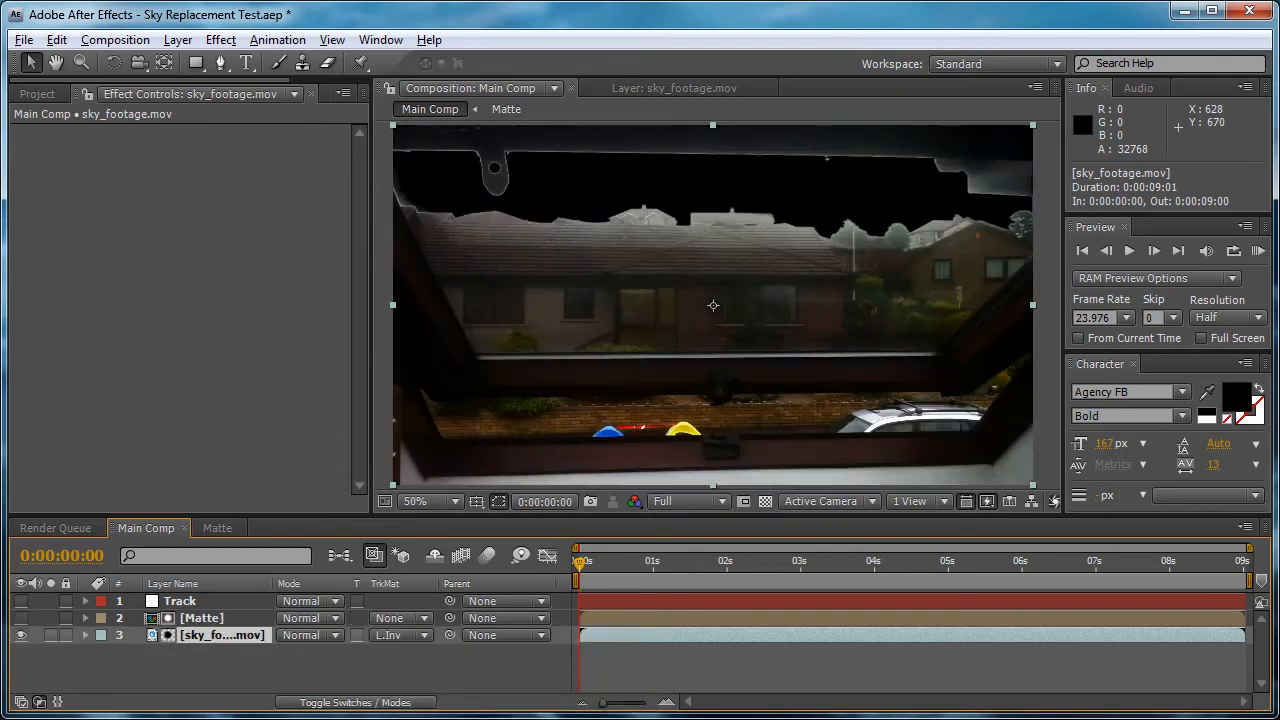
left_click(399, 636)
left_click(410, 537)
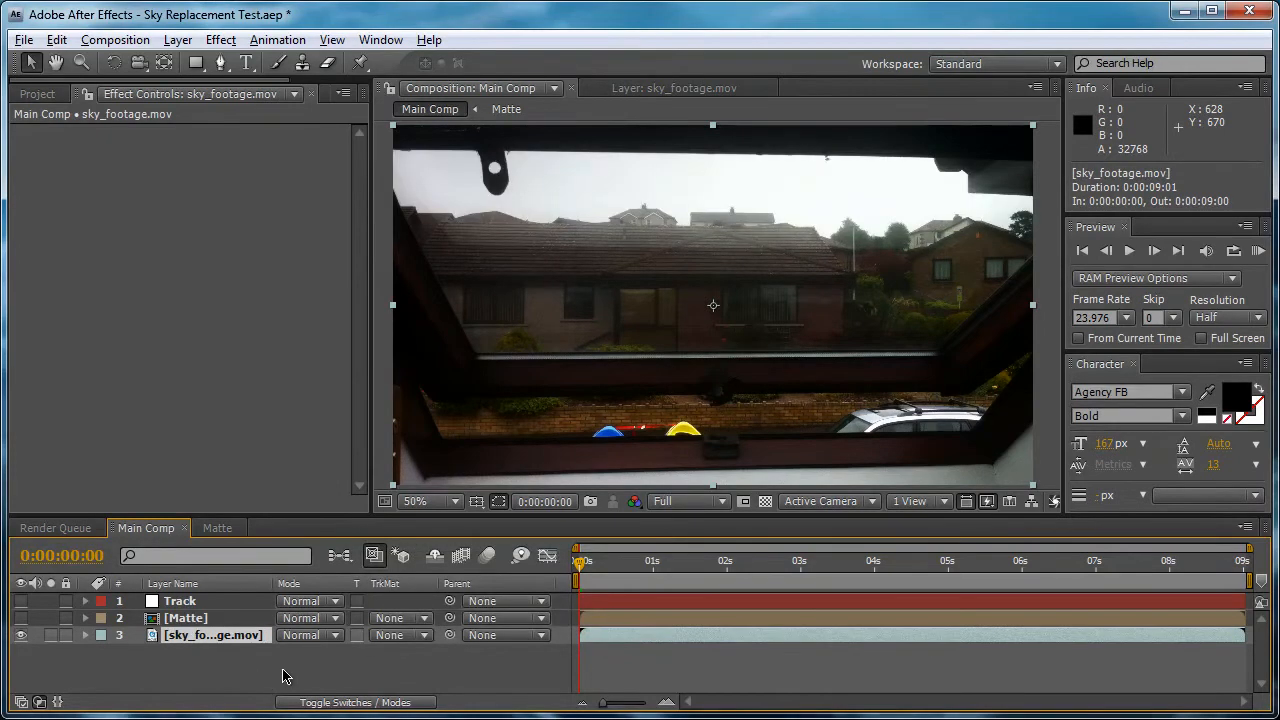
key("grave")
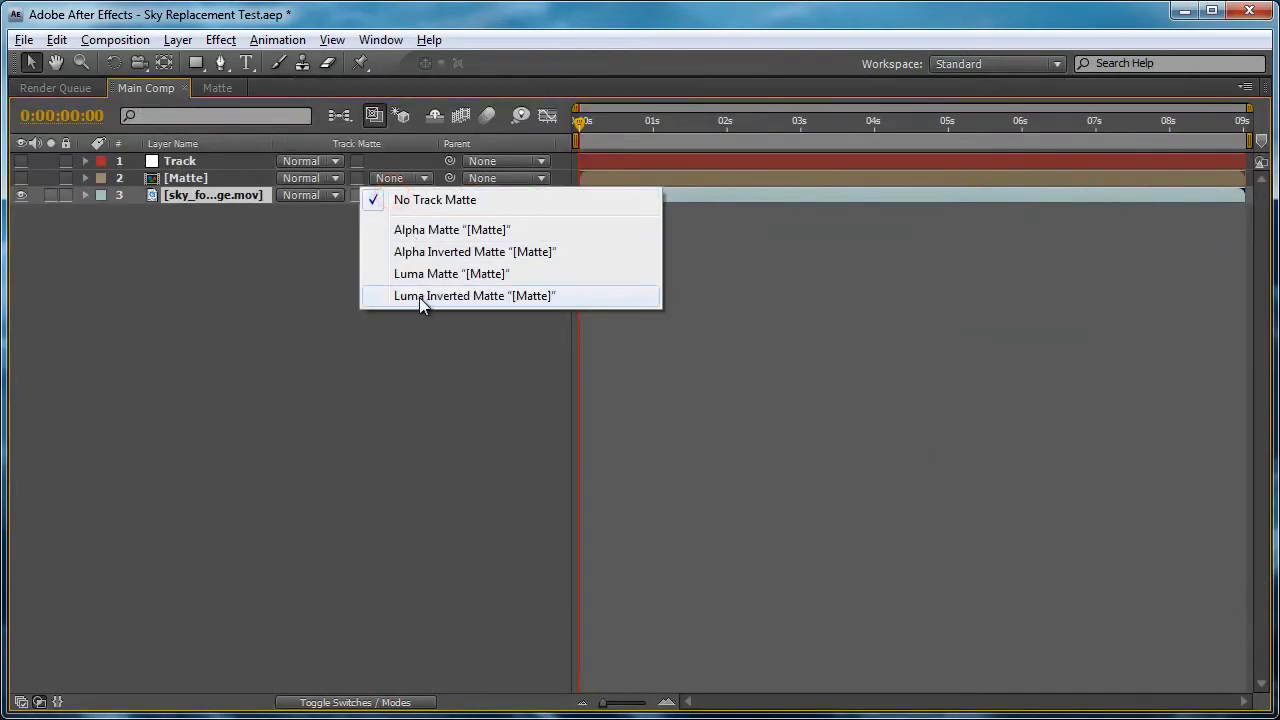
left_click(444, 296)
key("grave")
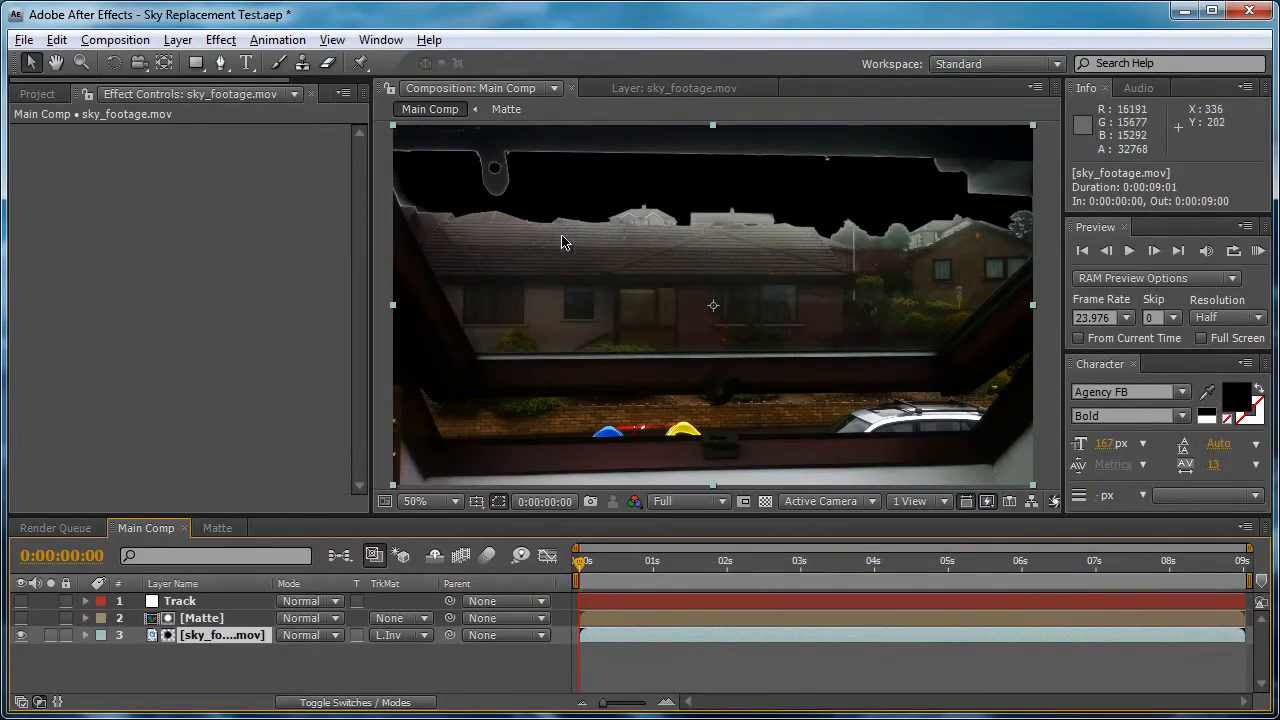
Compare the Matte layer with the cut-out footage and examine the edges around the window frame and rooftops up close
left_click(208, 620)
left_click(21, 618)
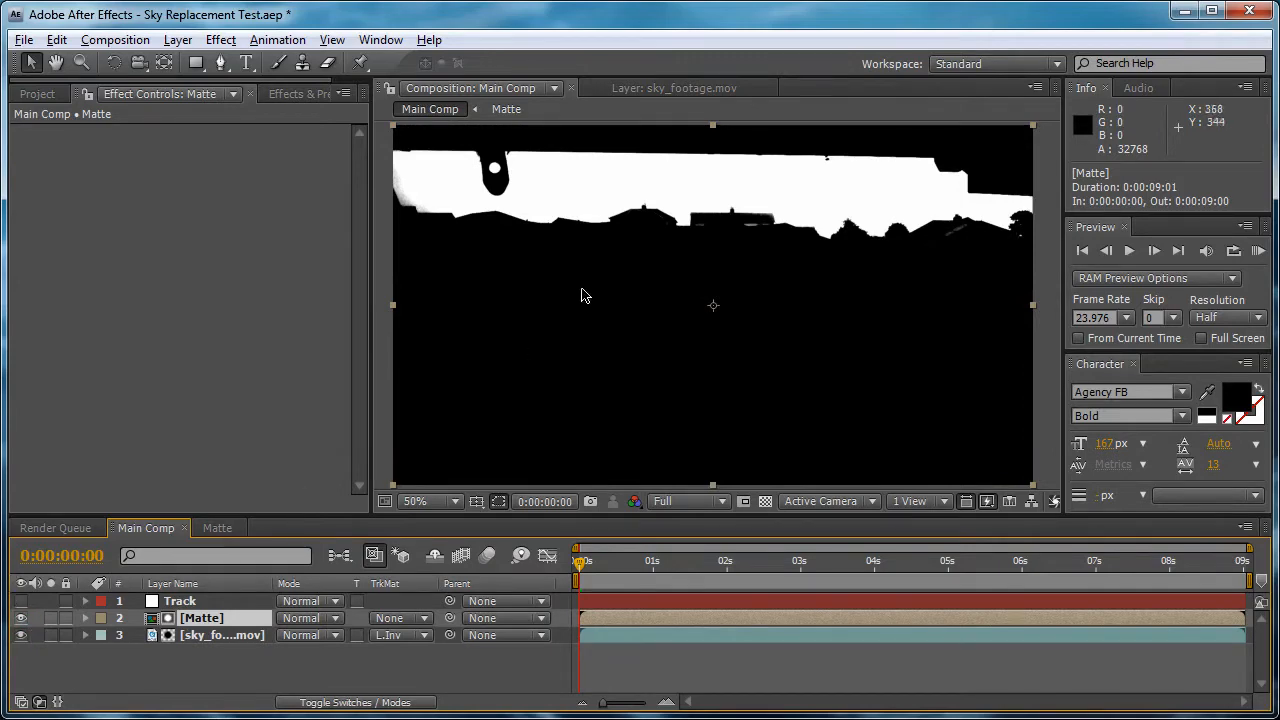
left_click(118, 668)
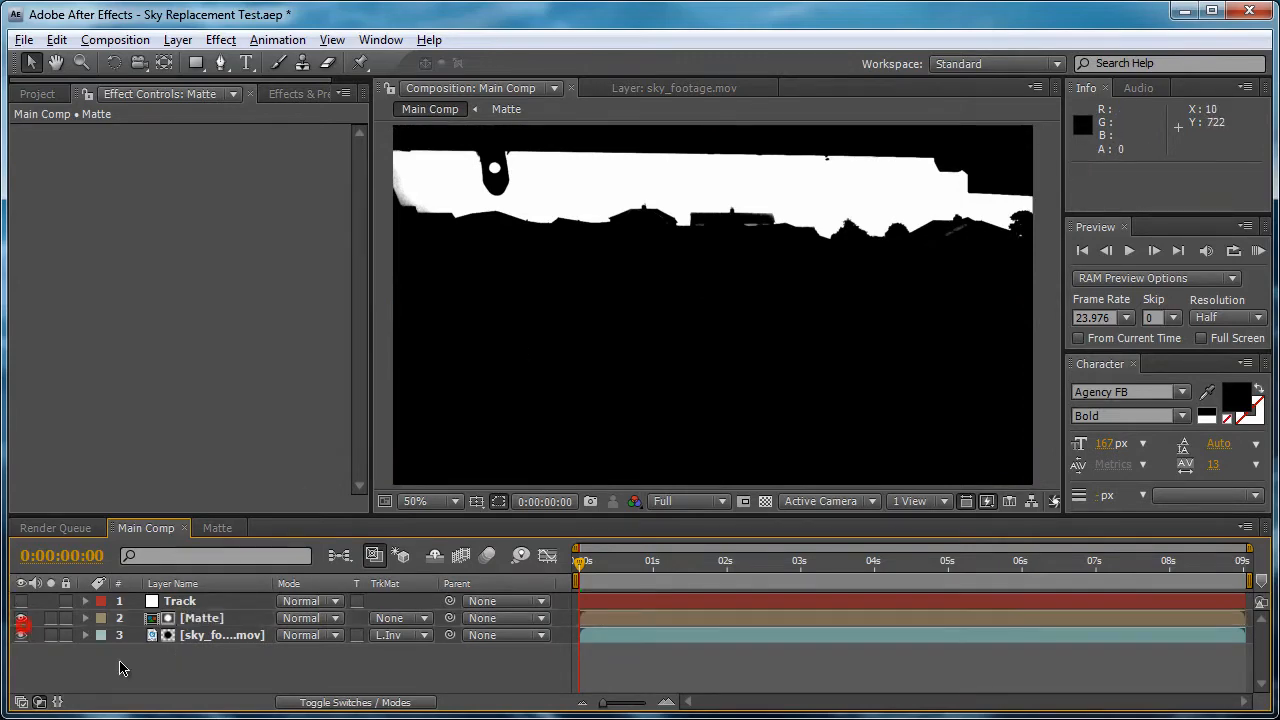
left_click(21, 618)
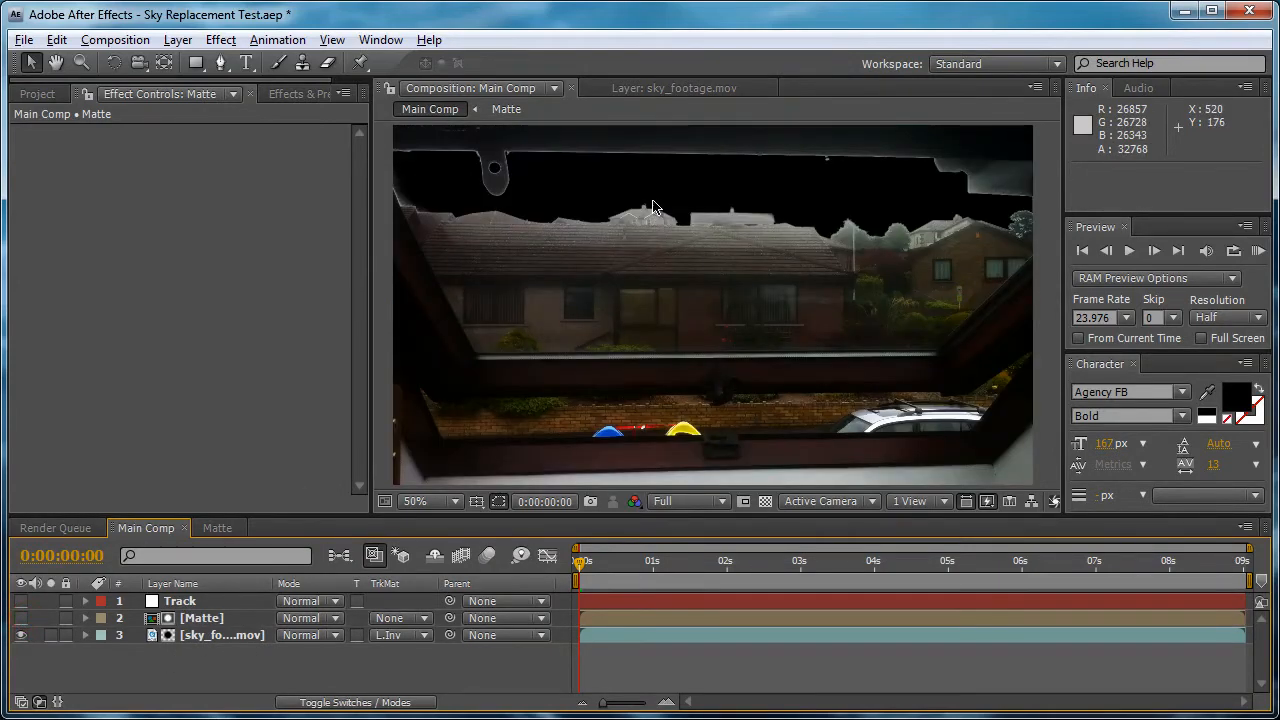
scroll(568, 170, "up", 1)
left_click_drag(592, 158, 775, 357)
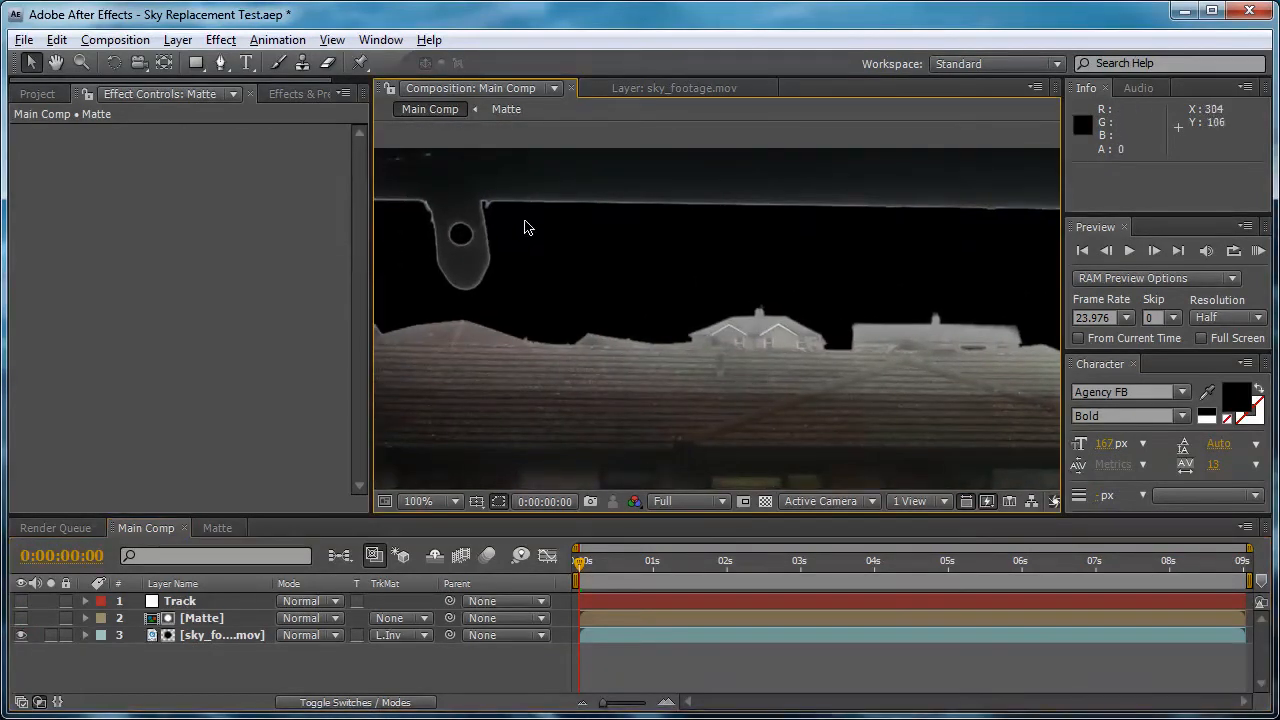
Open the Matte composition and add an adjustment layer above all its other layers
double_click(226, 617)
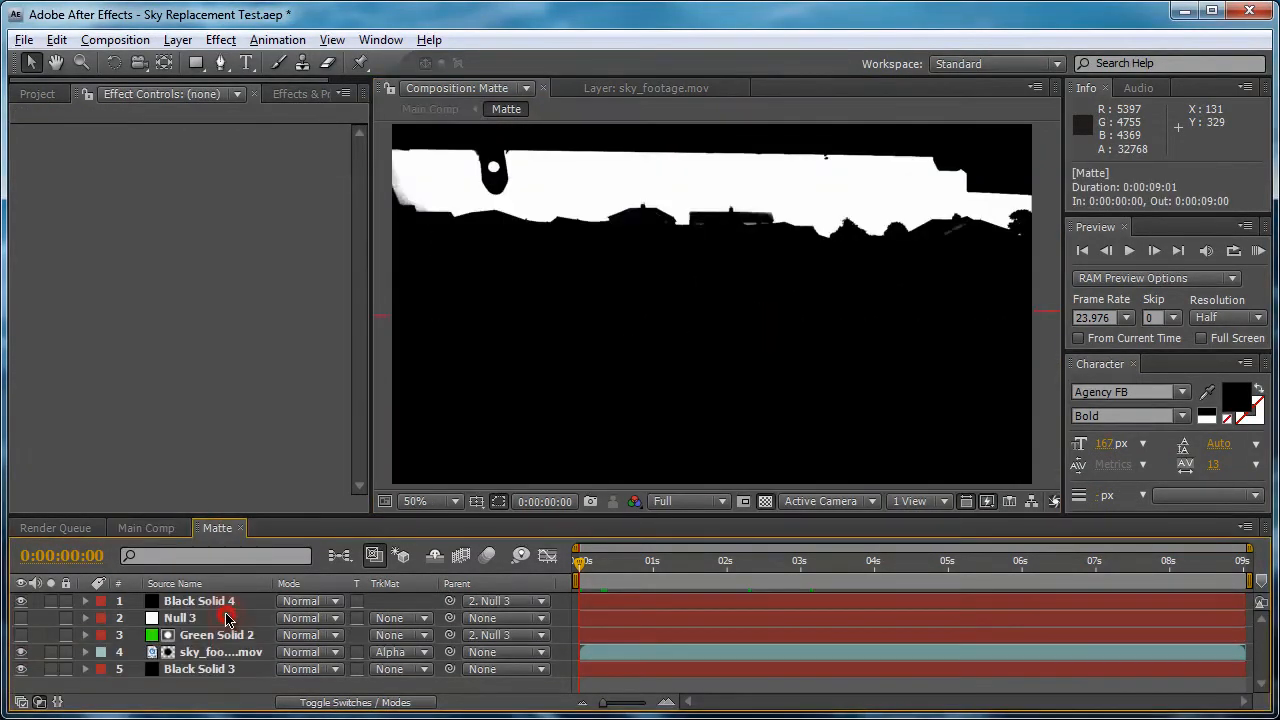
left_click(178, 39)
mouse_move(204, 62)
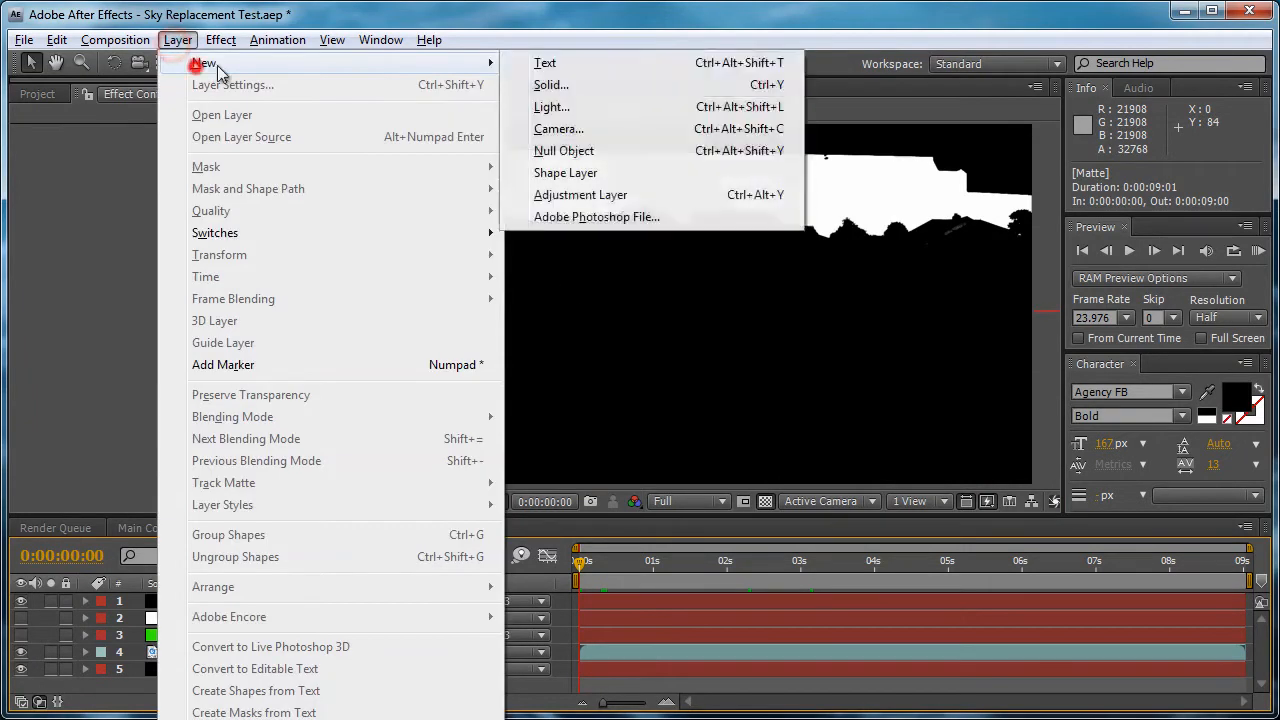
left_click(597, 193)
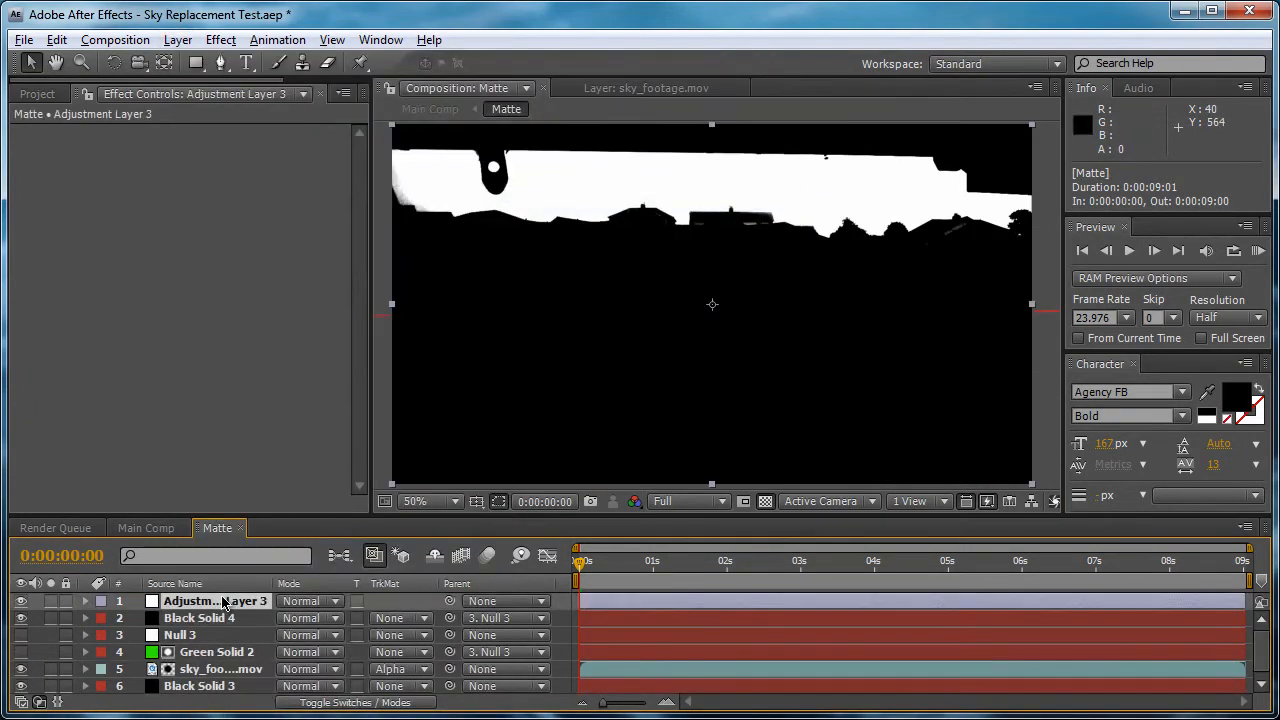
Apply Fast Blur to the adjustment layer and set its Blurriness to 3.0
left_click(222, 40)
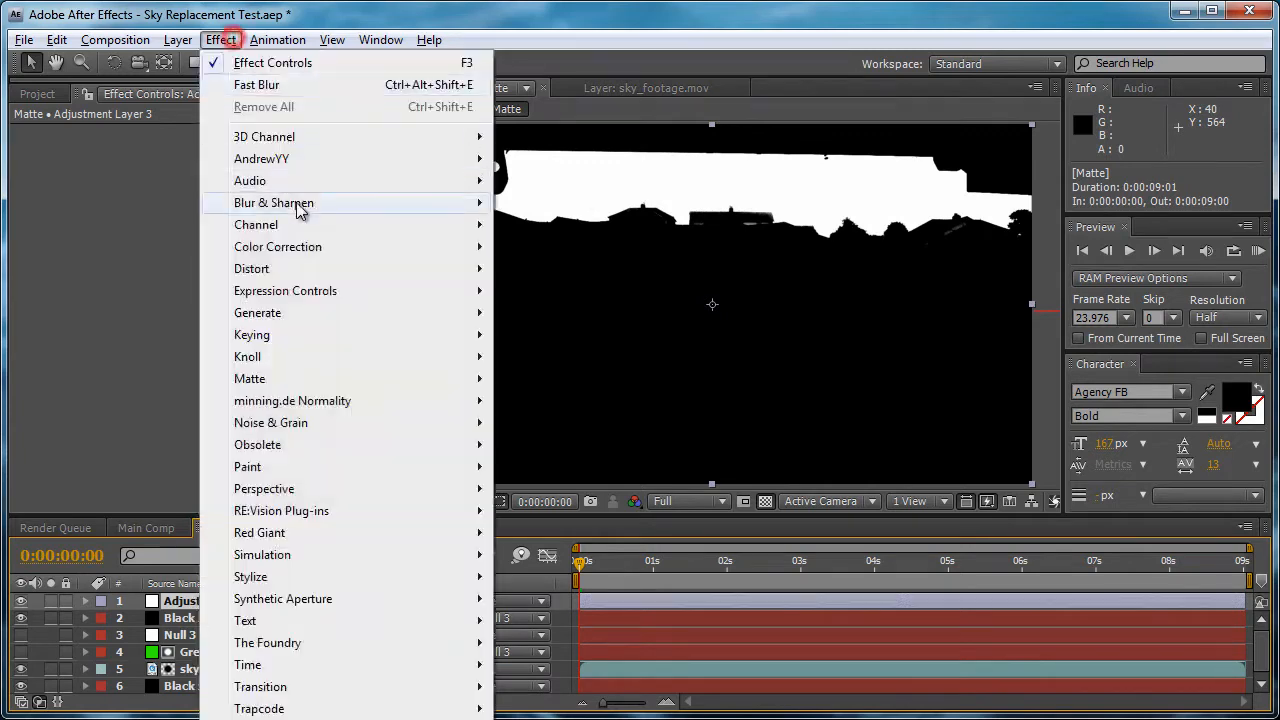
mouse_move(314, 194)
left_click(591, 386)
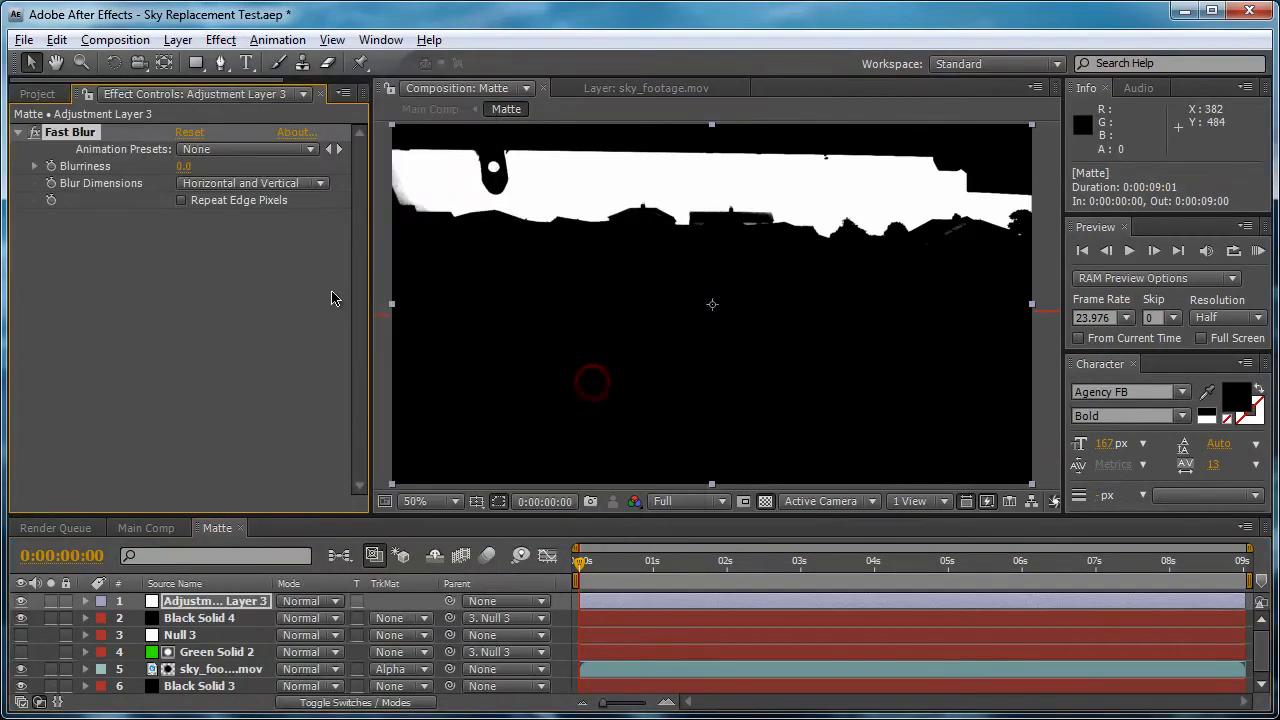
left_click_drag(187, 167, 175, 171)
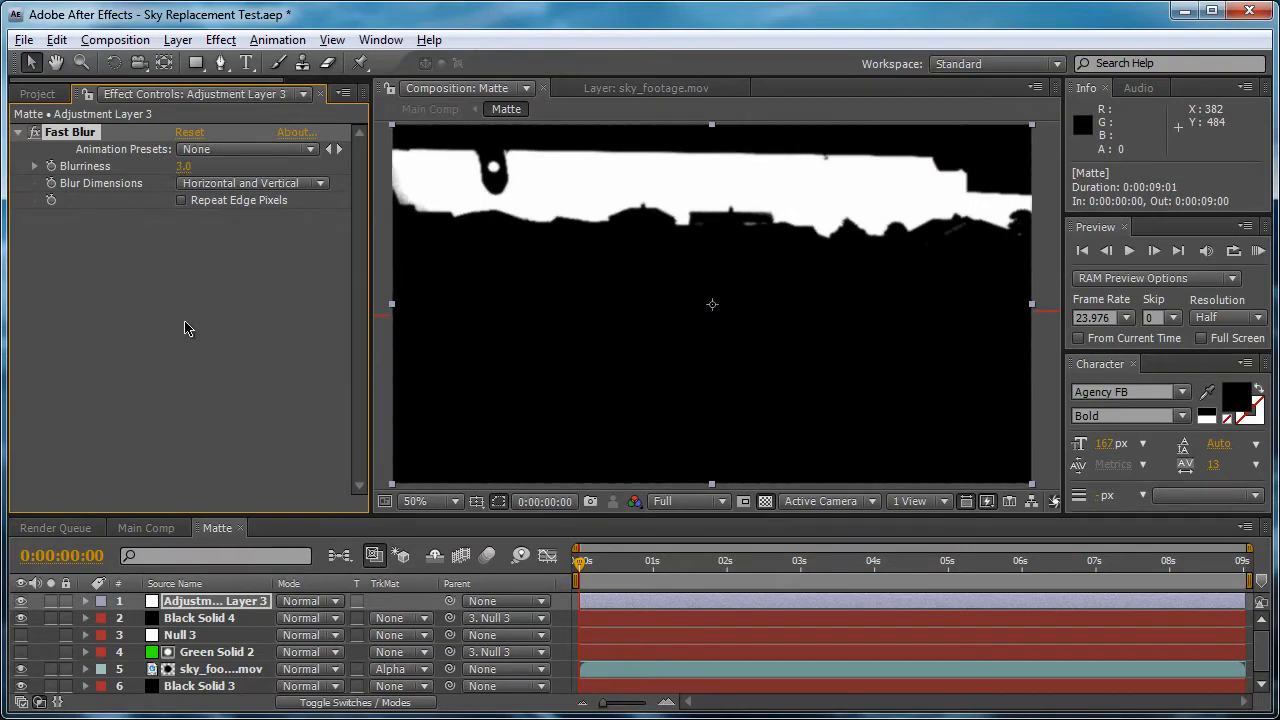
Inspect the left border of the blurred matte up close and enable Repeat Edge Pixels on Fast Blur
left_click(186, 199)
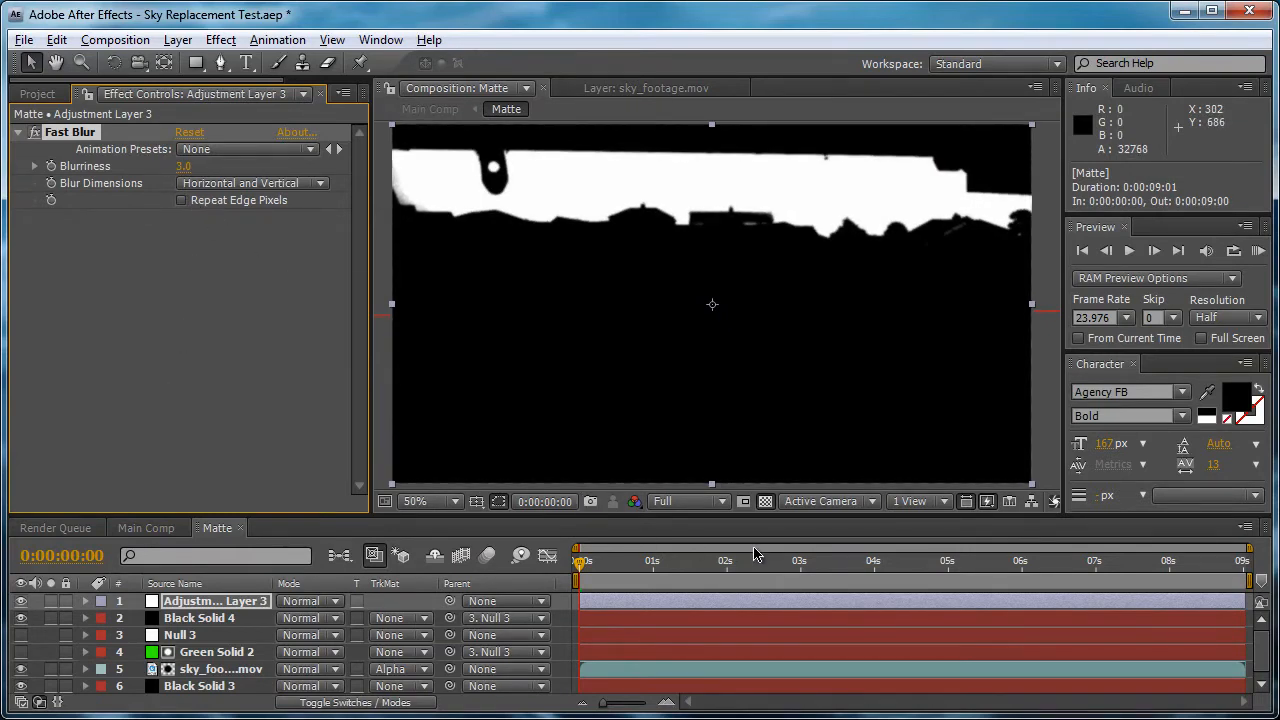
scroll(394, 191, "up", 1)
left_click_drag(382, 254, 628, 311)
scroll(400, 281, "up", 1)
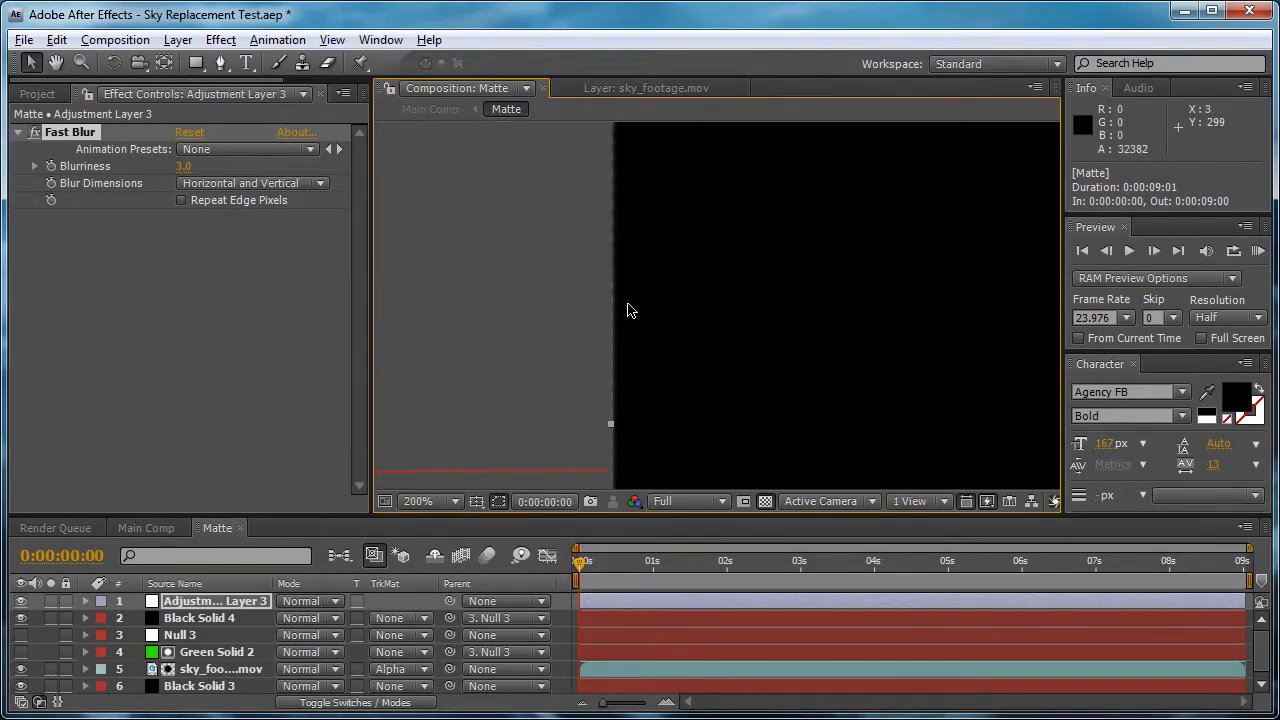
left_click(259, 201)
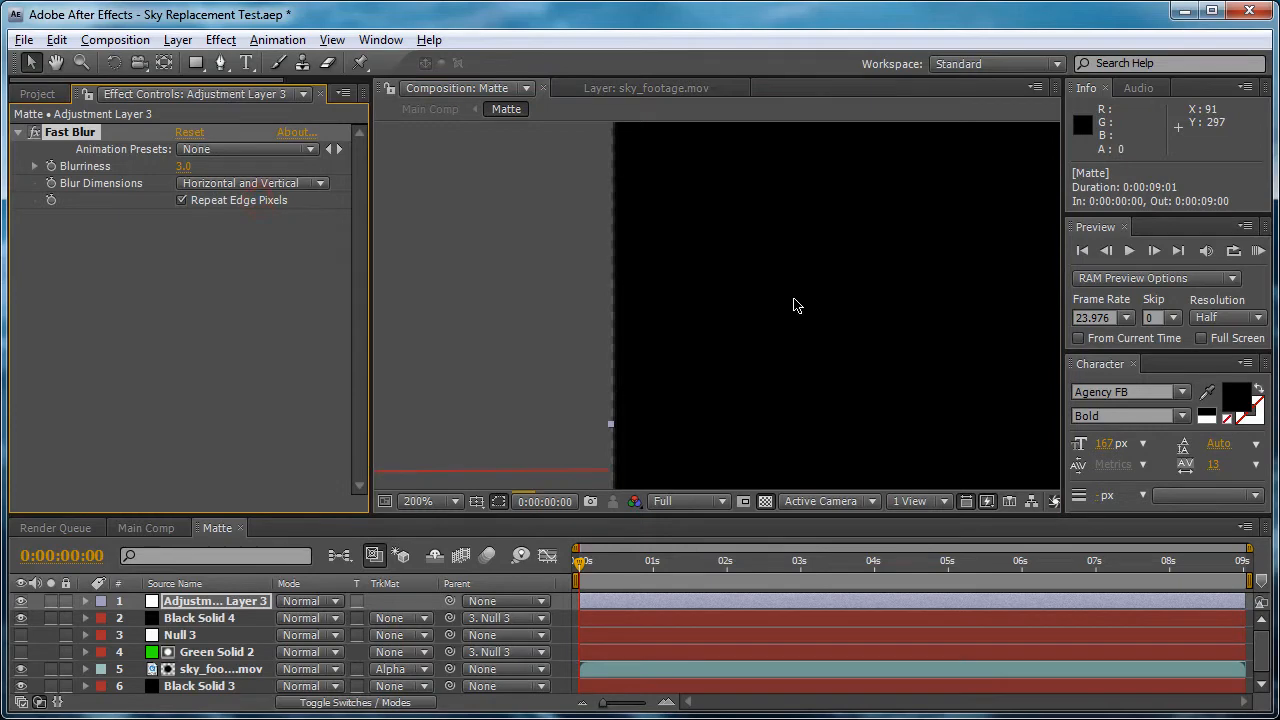
View the whole blurred matte and examine the cut-out edges around the window frame in Main Comp
scroll(823, 282, "down", 3)
left_click_drag(857, 286, 614, 257)
left_click(221, 40)
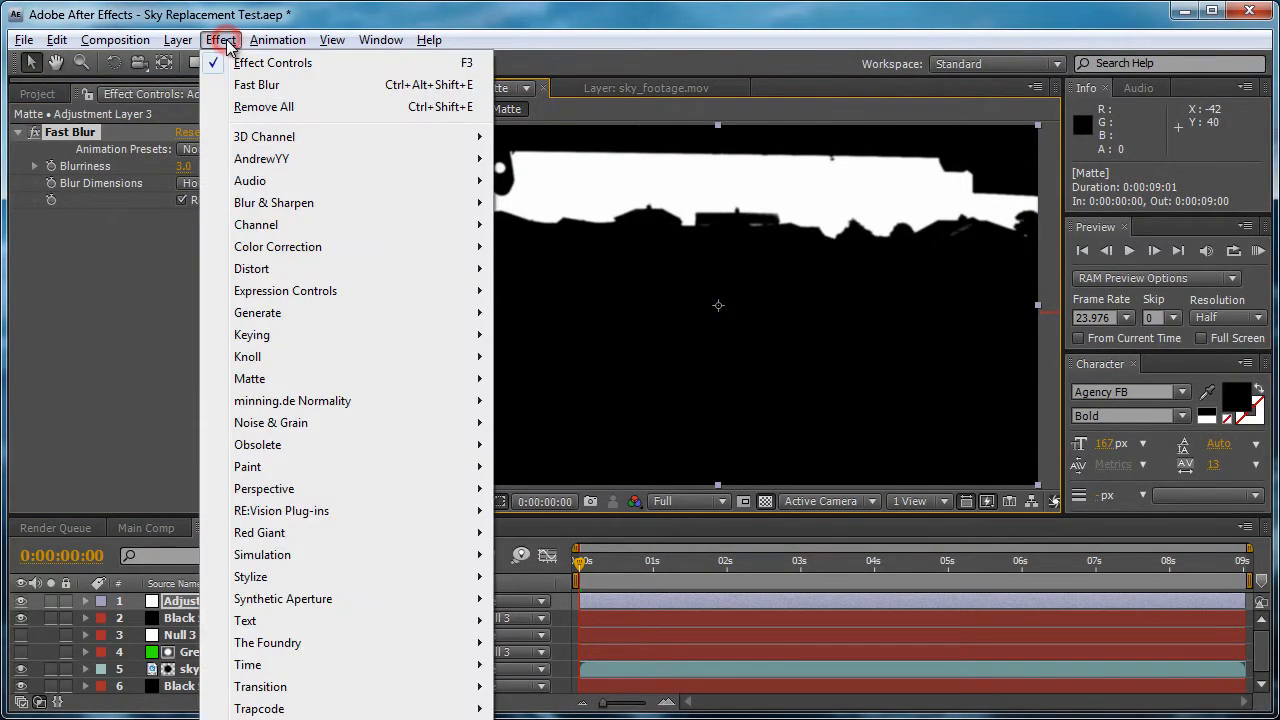
left_click(221, 17)
left_click(160, 528)
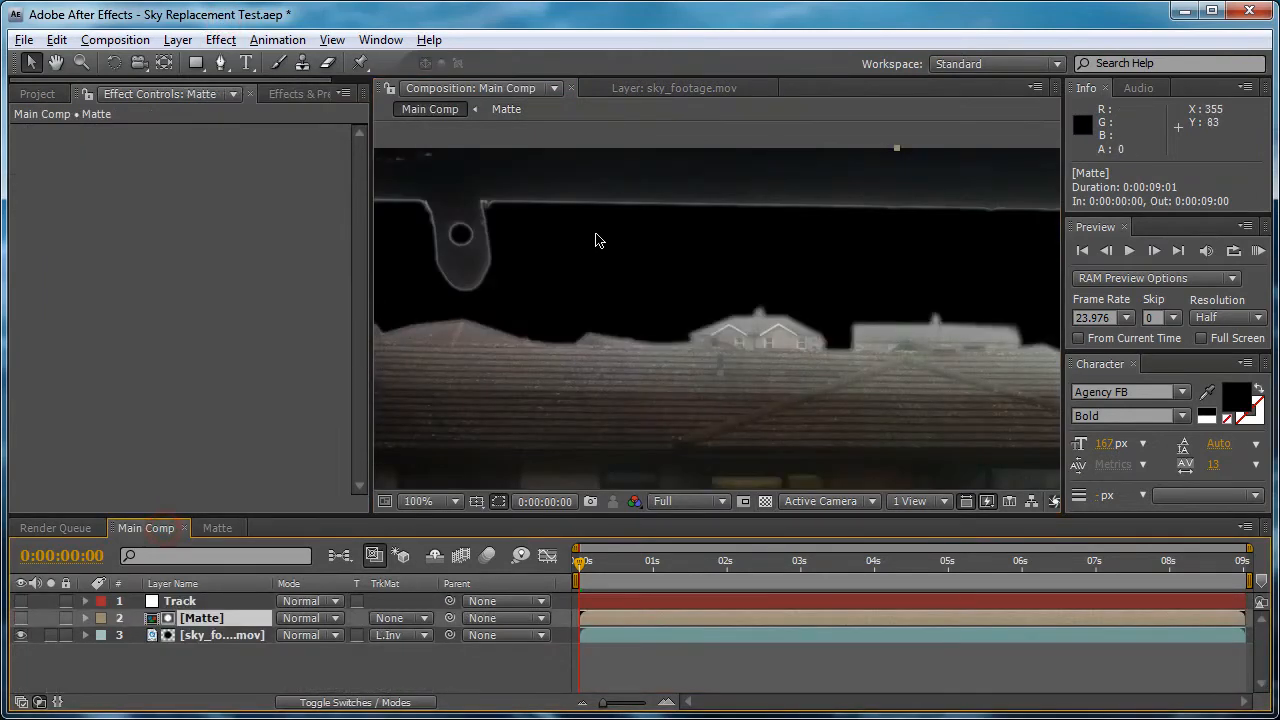
left_click_drag(522, 263, 674, 258)
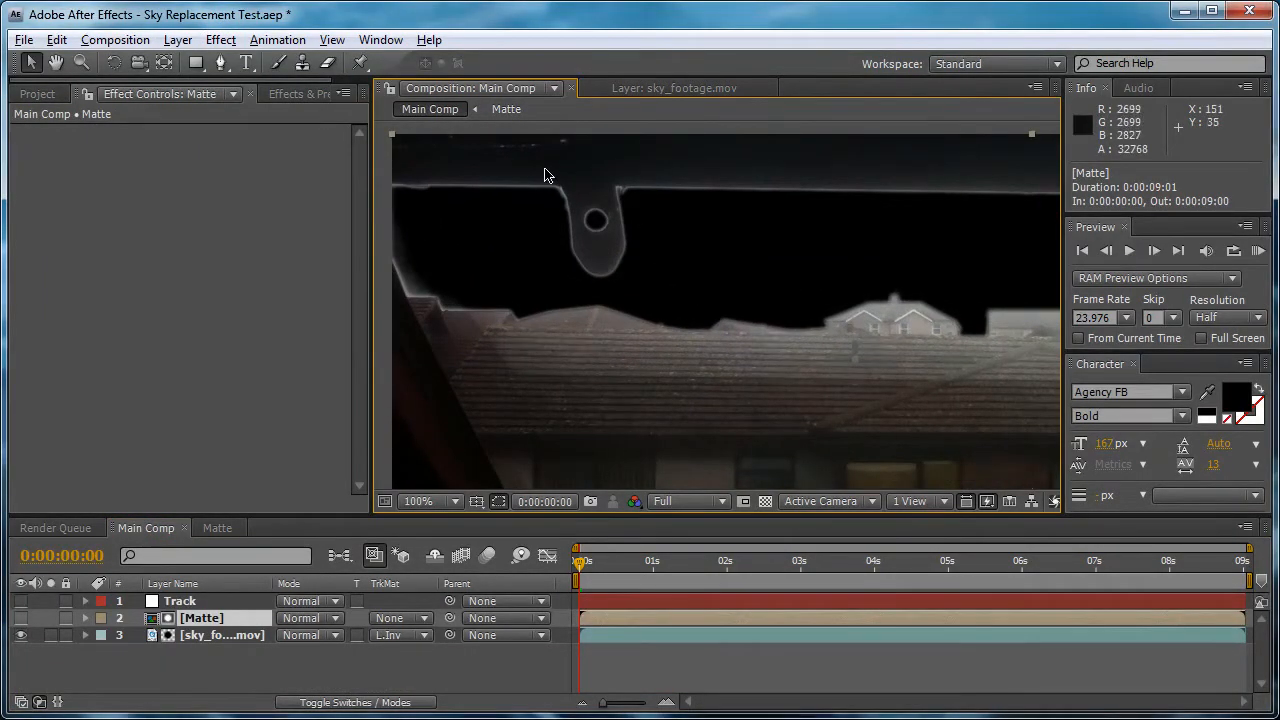
Add a Curves effect to the Matte composition's adjustment layer and raise the midpoint of its RGB curve
left_click(229, 528)
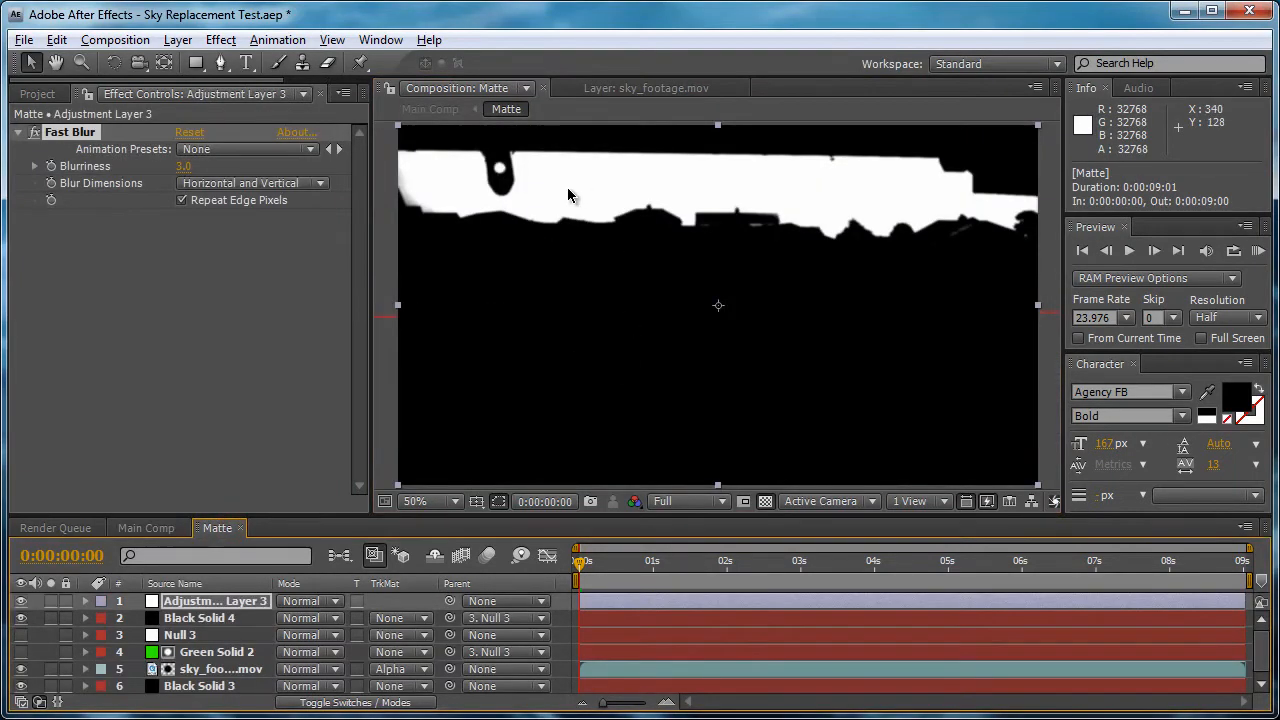
left_click(221, 42)
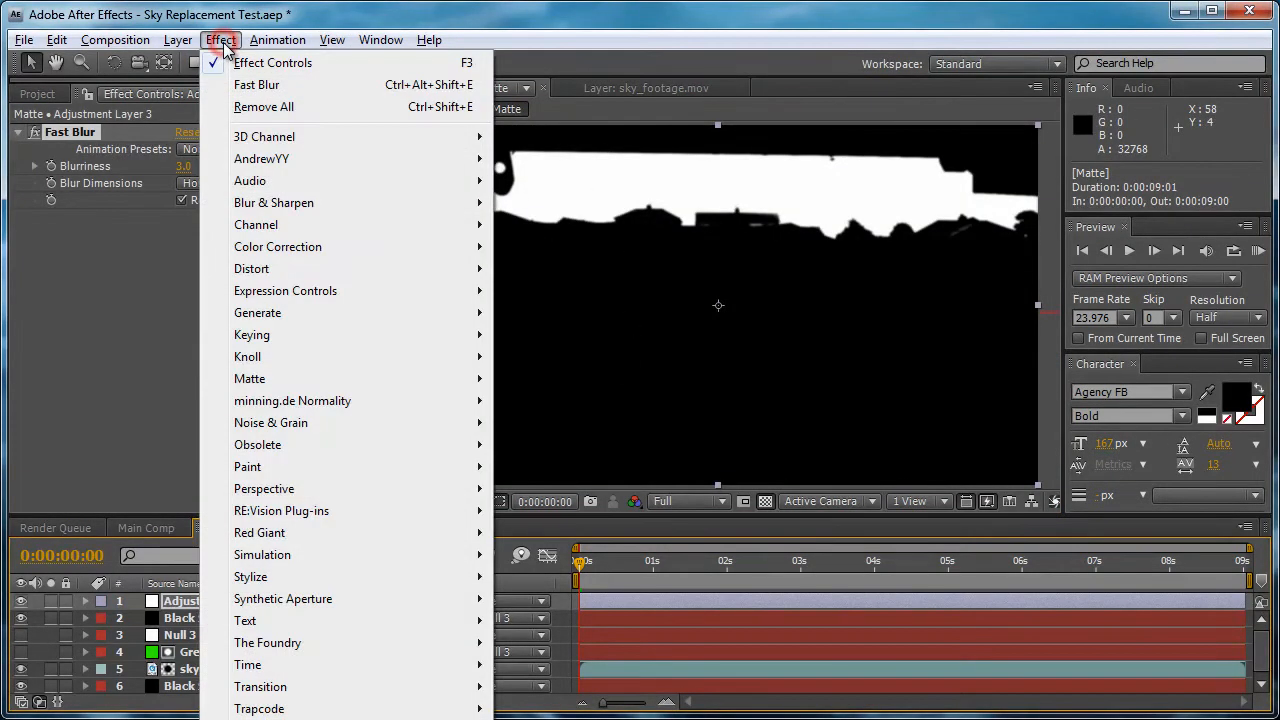
mouse_move(349, 380)
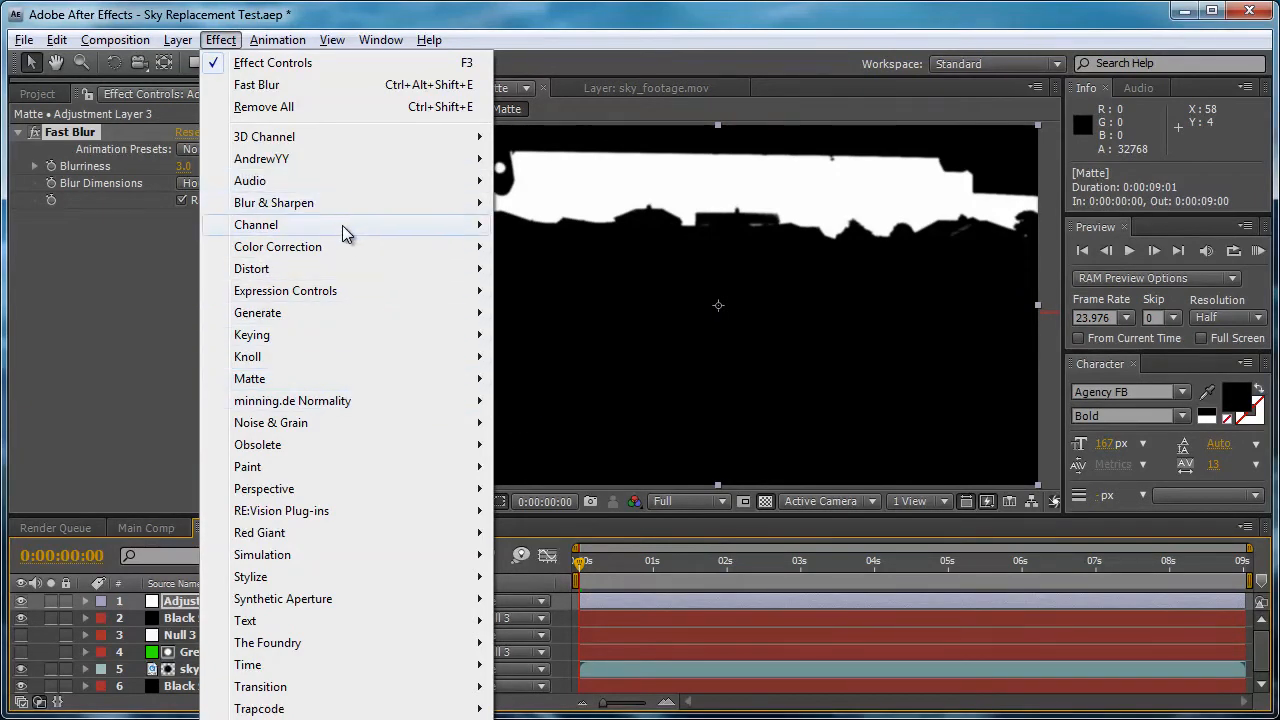
mouse_move(370, 249)
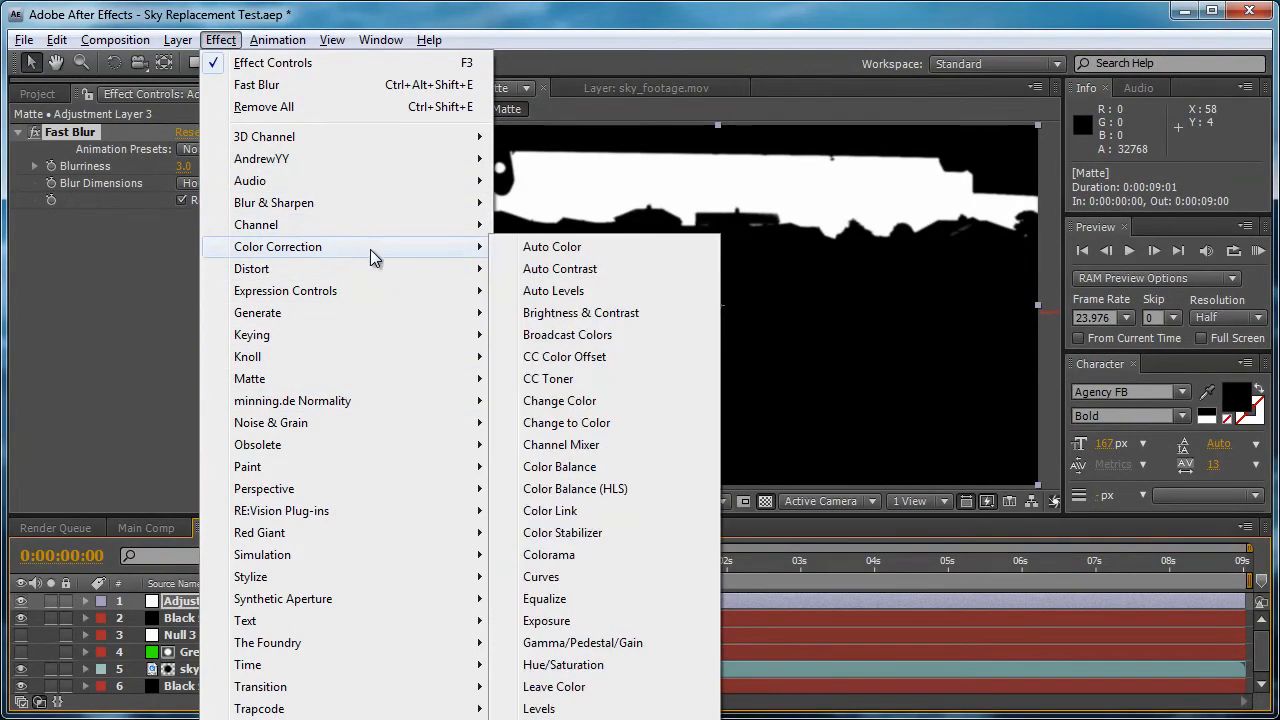
left_click(586, 576)
left_click_drag(145, 368, 123, 334)
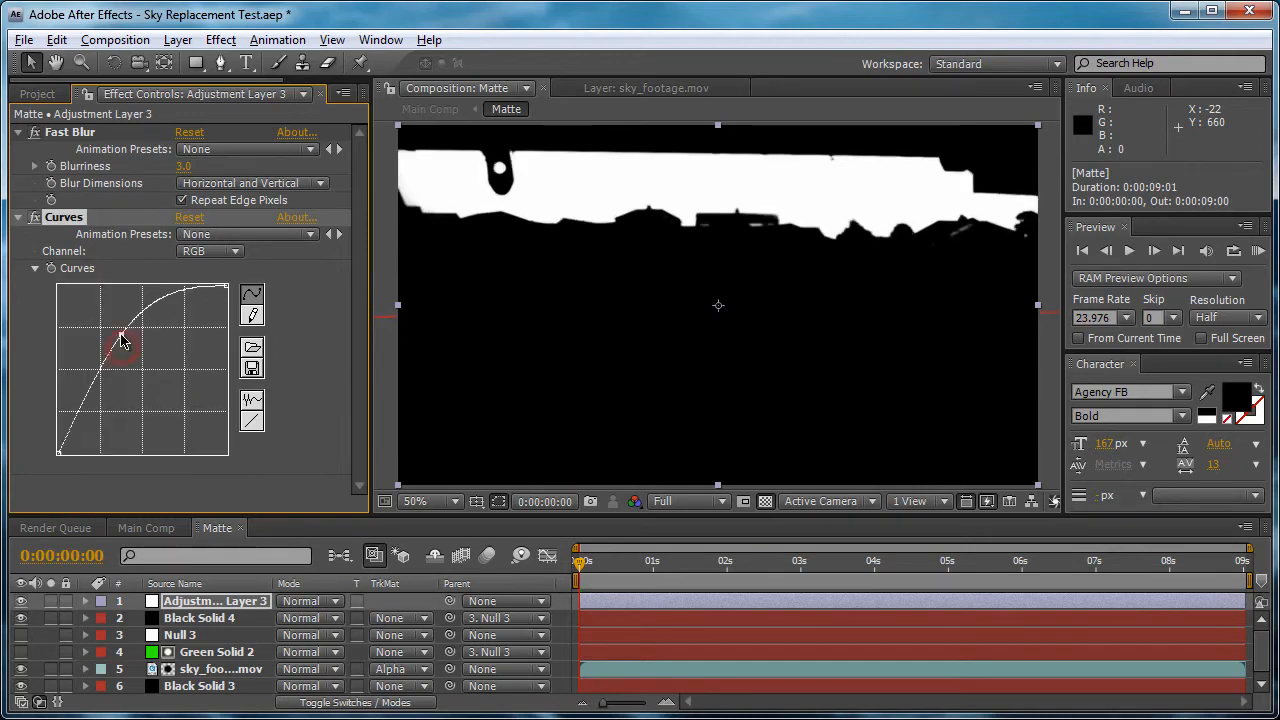
Check the adjusted matte and the cut-out footage in Main Comp at several frames, including 0:00:03:04 and 0:00:00:13
left_click(686, 560)
left_click_drag(788, 565, 813, 562)
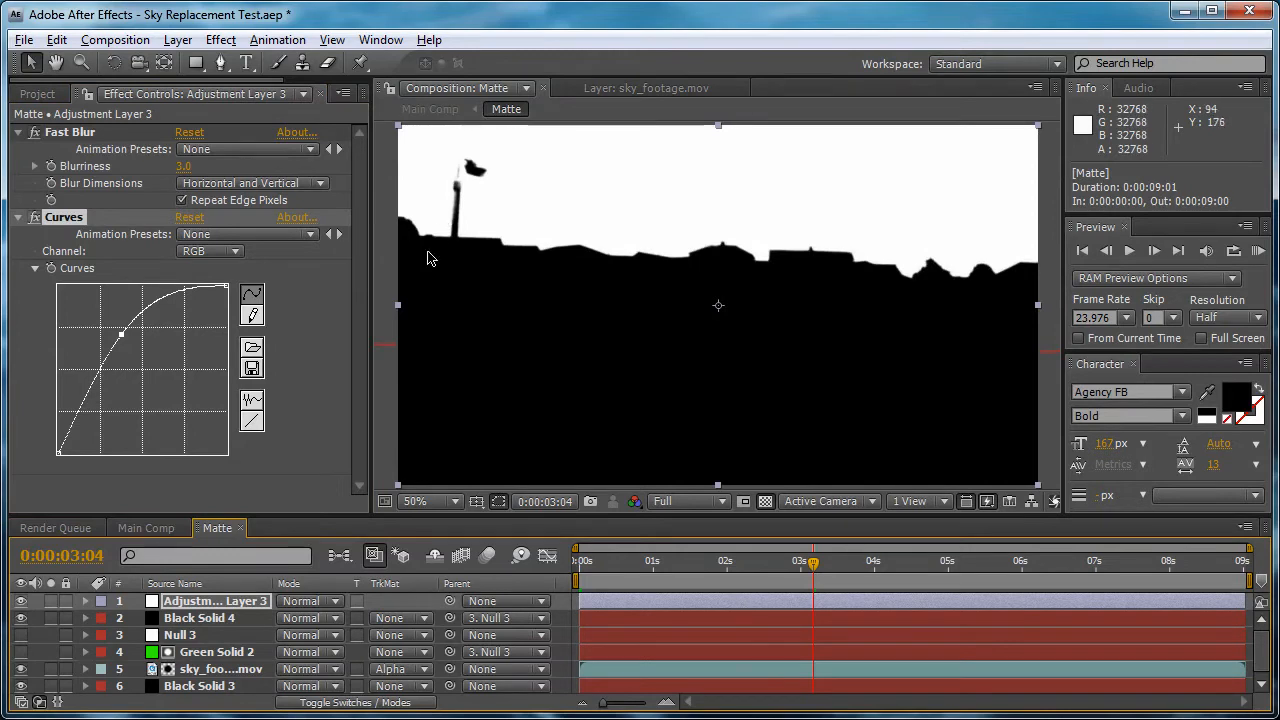
left_click(172, 527)
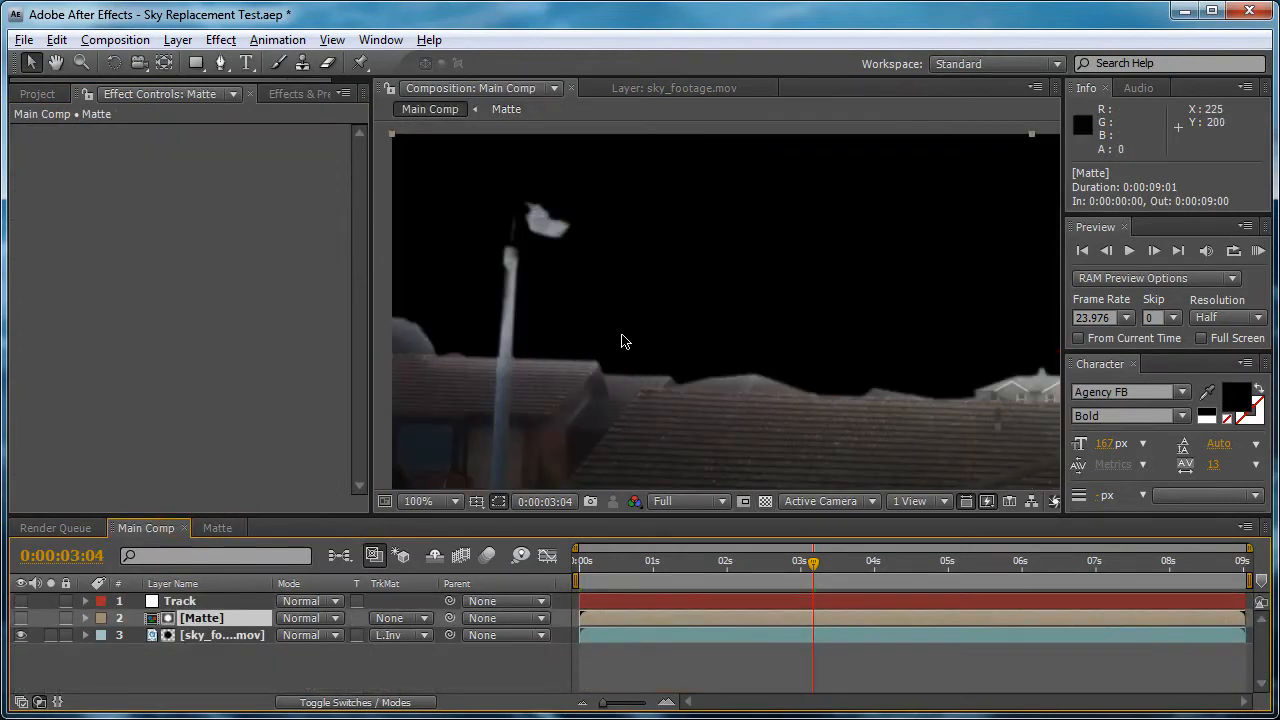
scroll(623, 340, "down", 2)
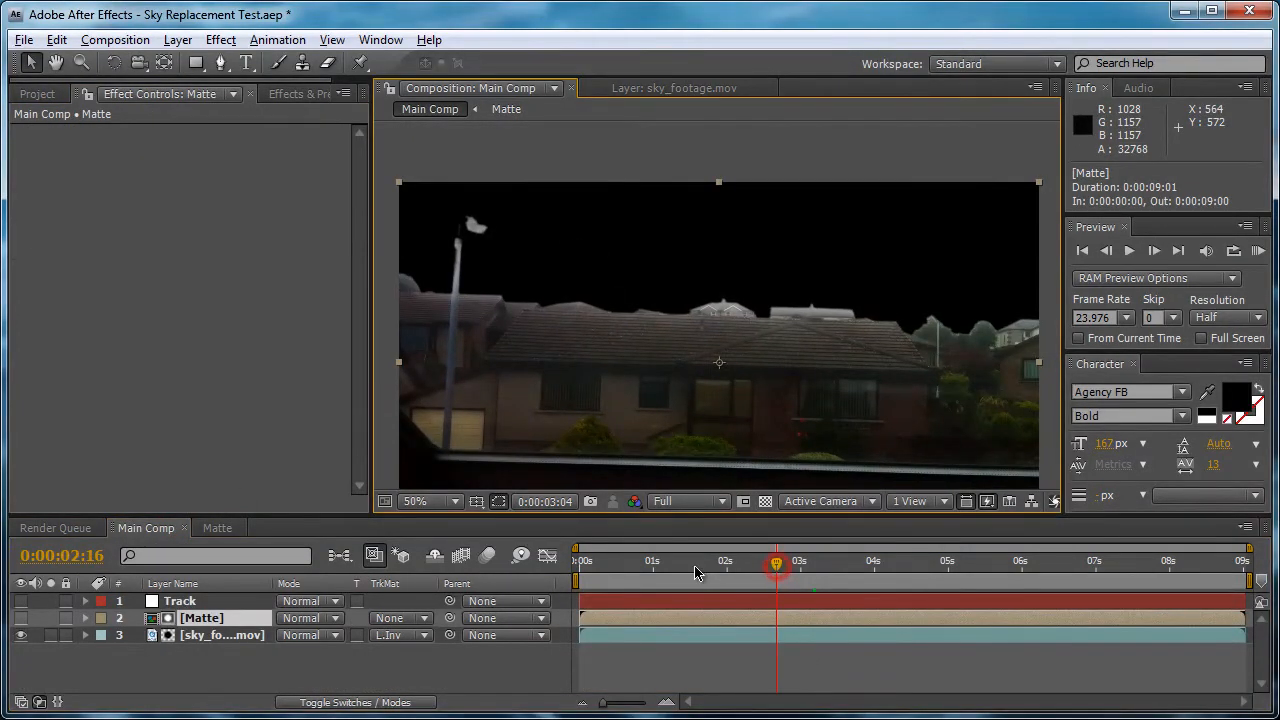
left_click_drag(695, 572, 620, 566)
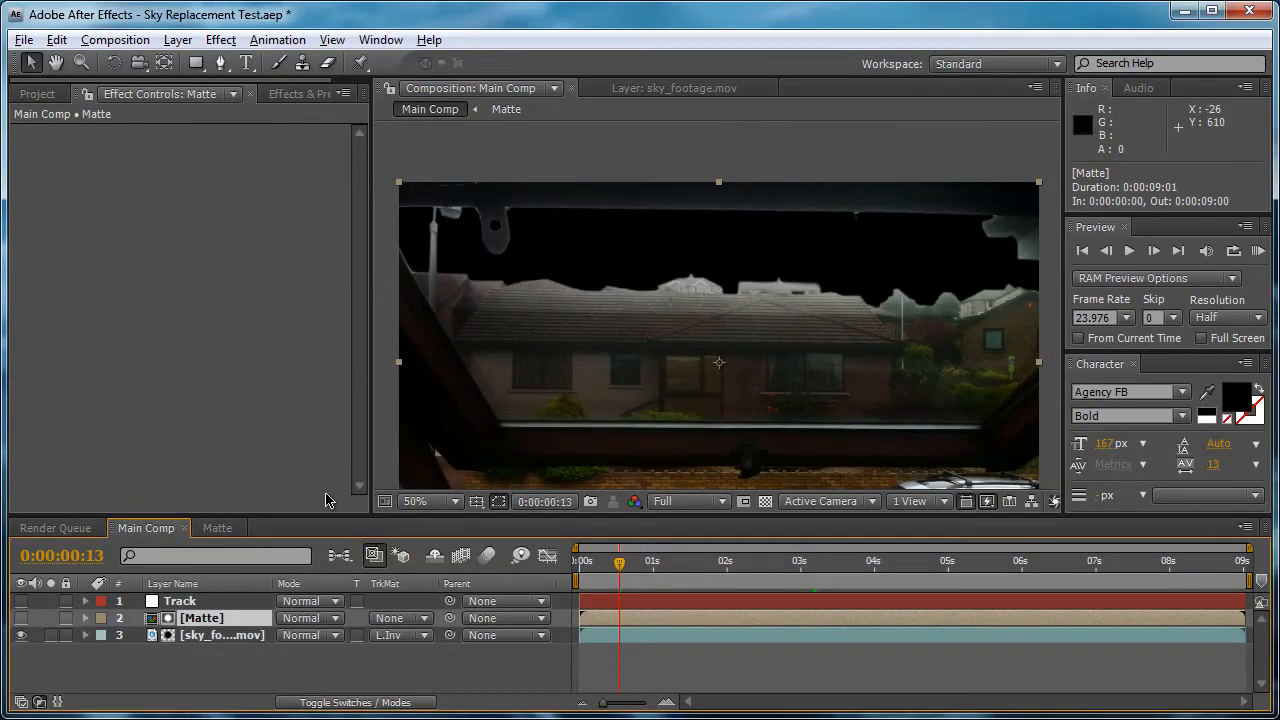
Set the Fast Blur Blurriness on the Matte composition's adjustment layer to 2.0 and review the full frame in Main Comp
left_click(214, 529)
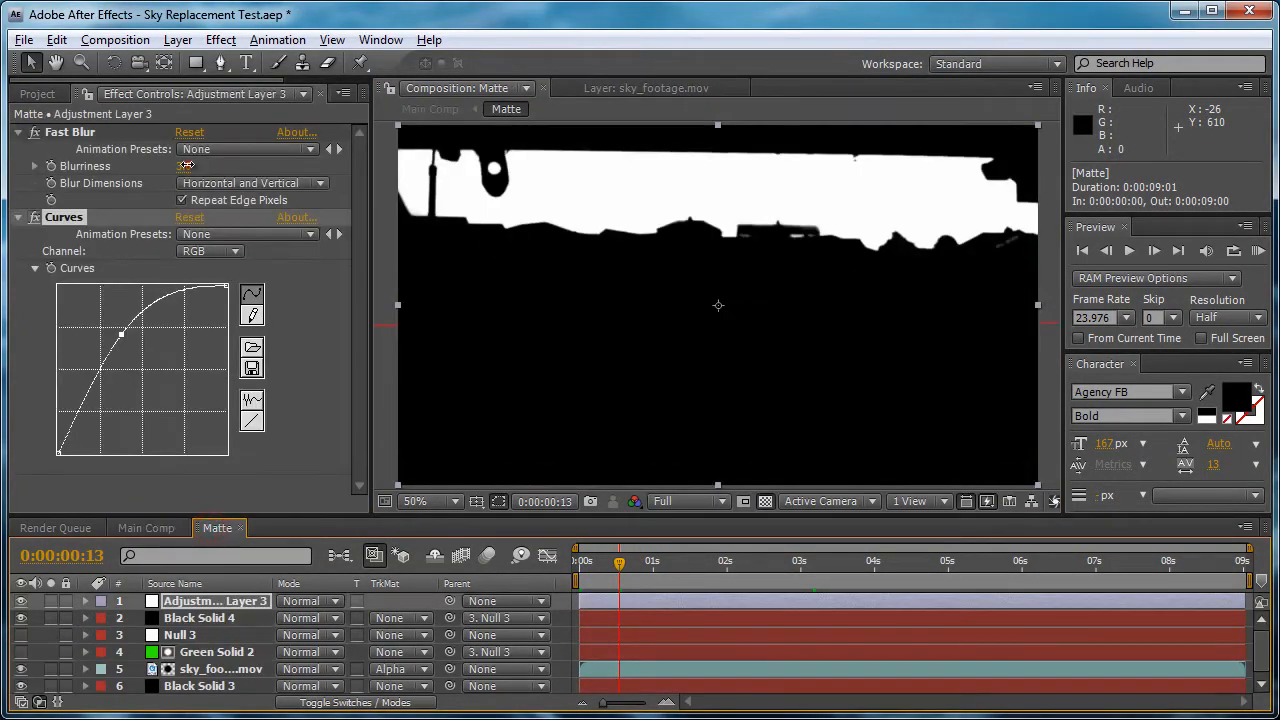
left_click(186, 165)
type("2")
key("Return")
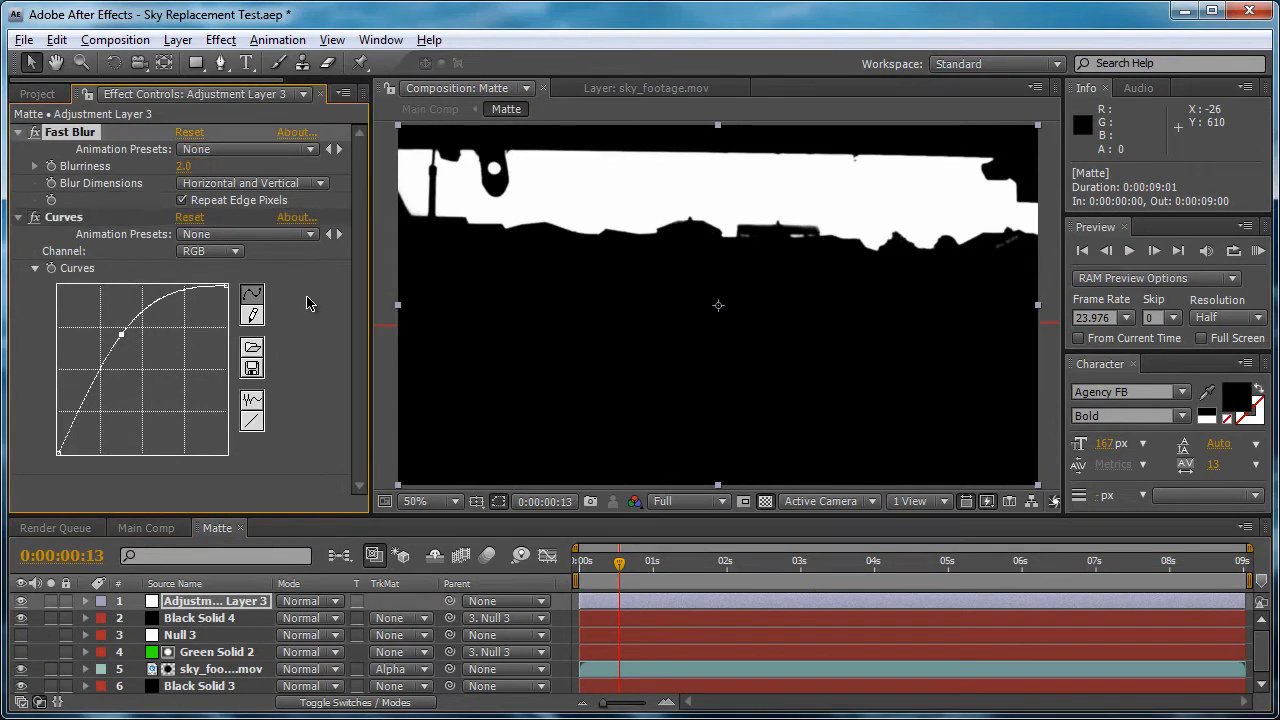
left_click(143, 529)
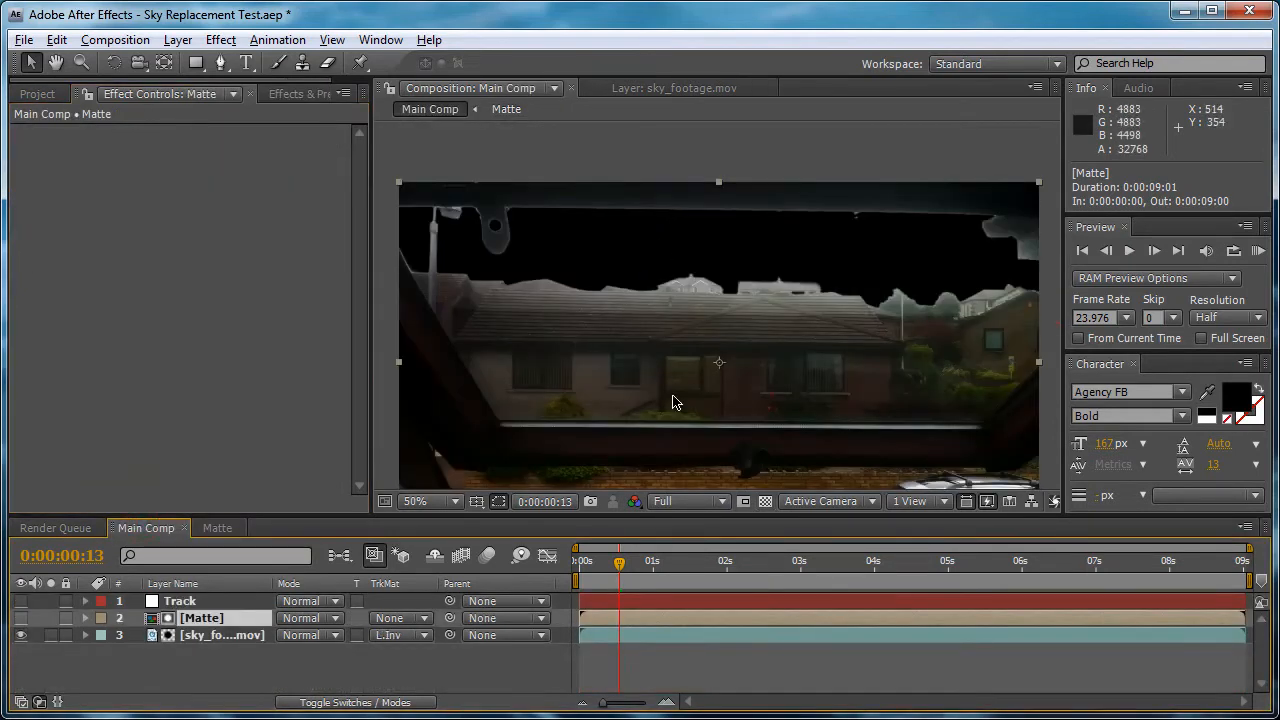
left_click_drag(703, 323, 700, 267)
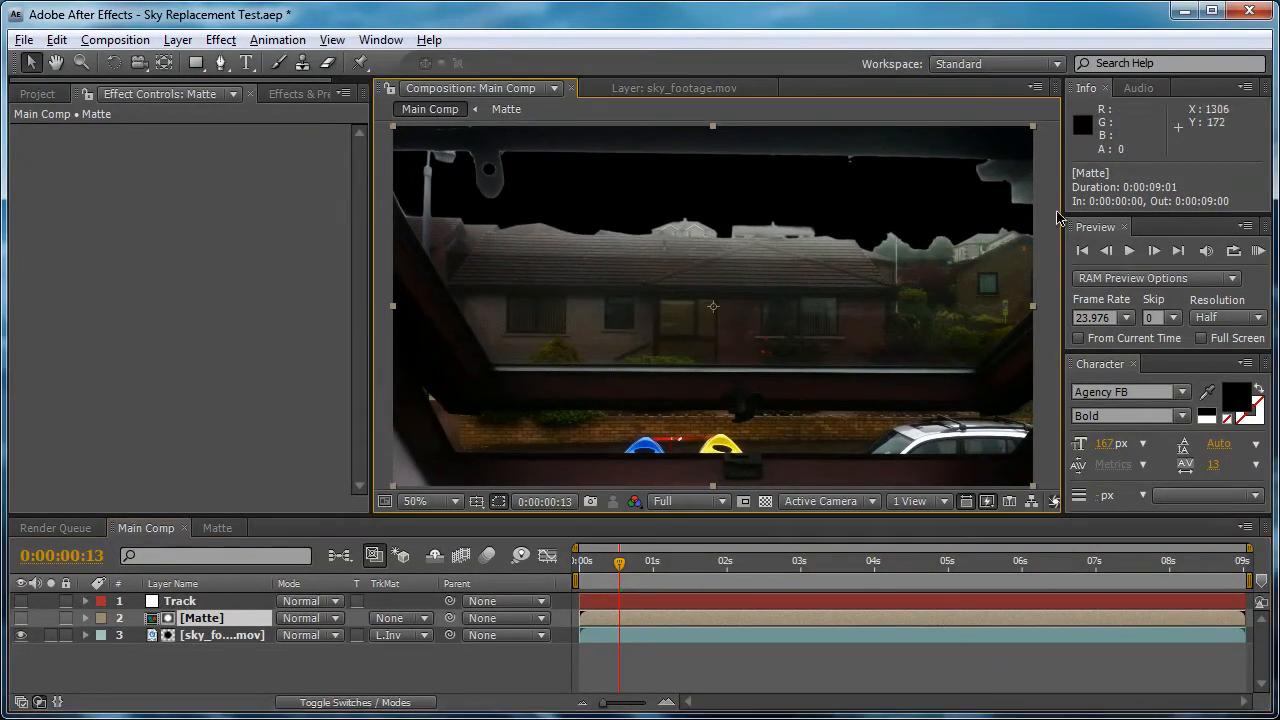
Add the Sky composition to Main Comp as its lowest layer and briefly view it in isolation
left_click(1053, 239)
left_click(40, 94)
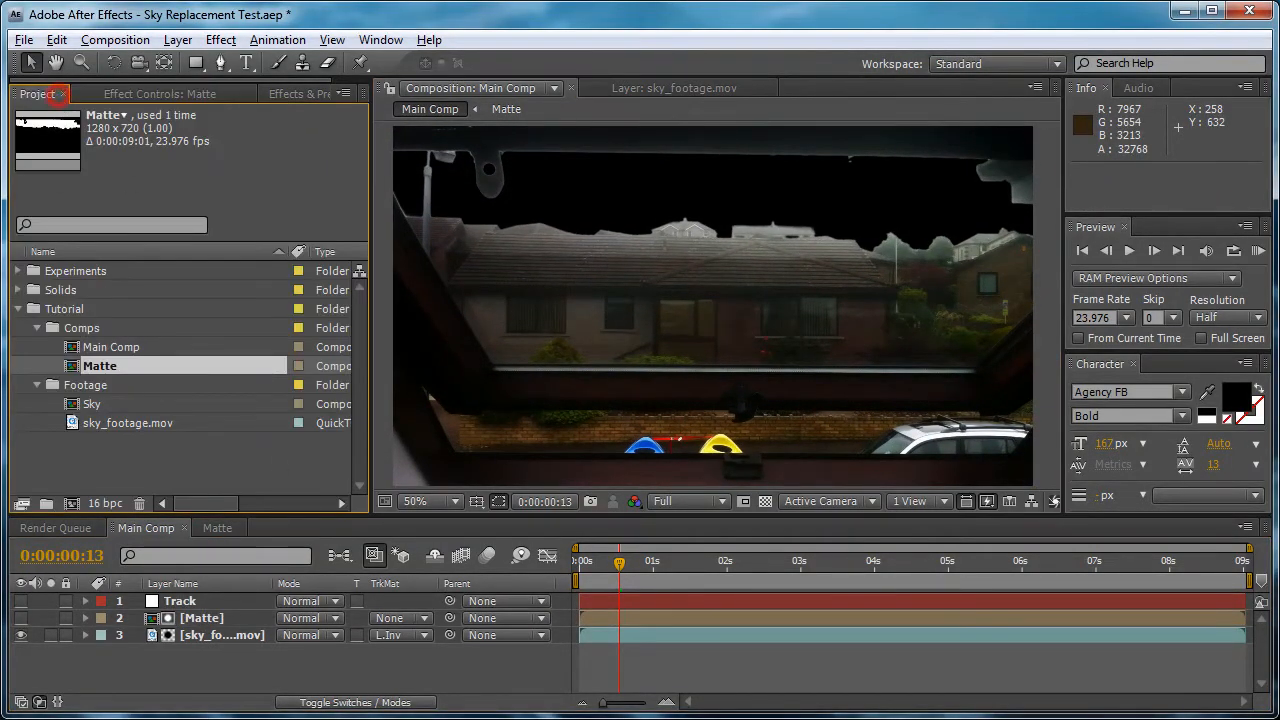
left_click_drag(88, 405, 198, 668)
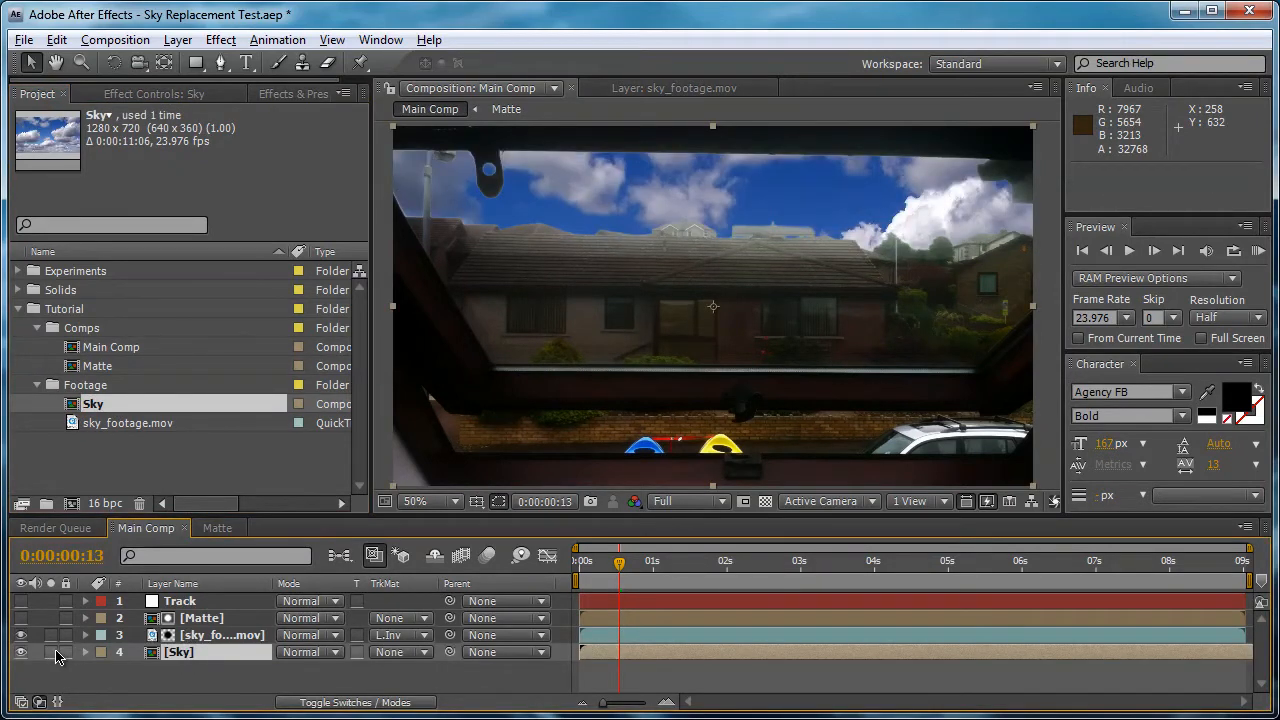
left_click(52, 652)
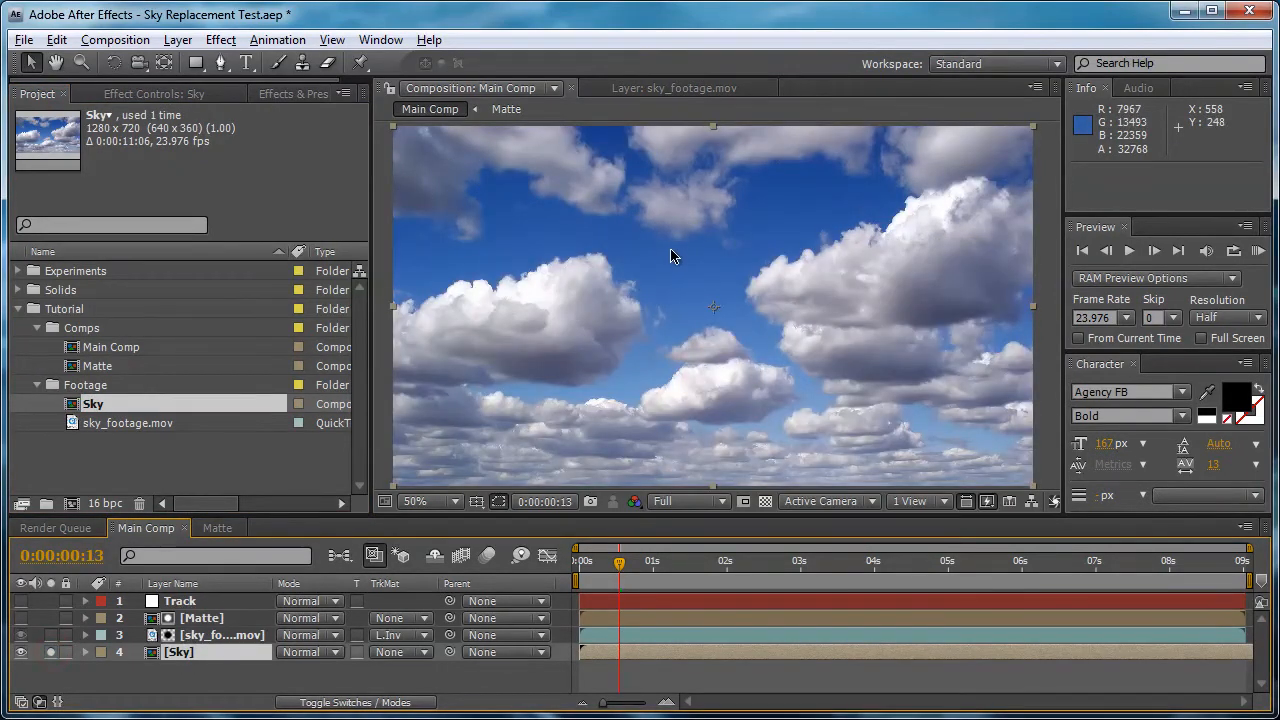
left_click(52, 652)
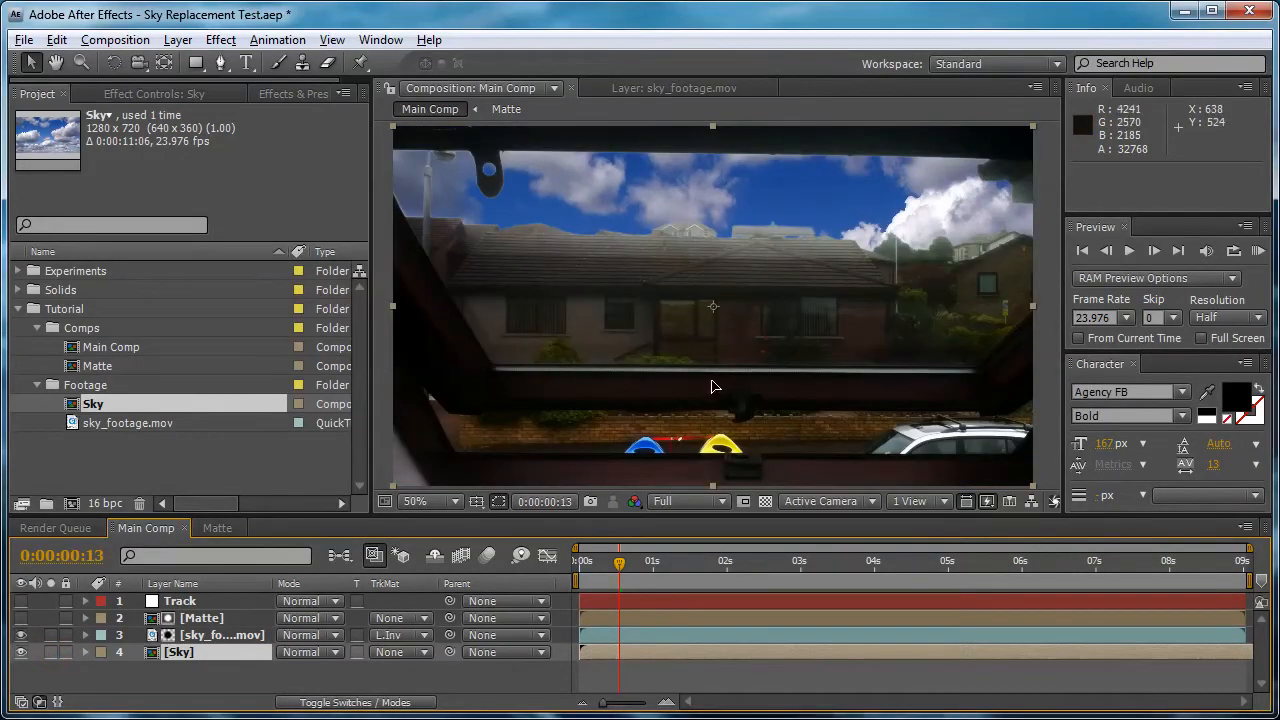
Move the Sky layer straight up to about position 640, 206 and parent it to the Track layer
left_click_drag(707, 367, 707, 290)
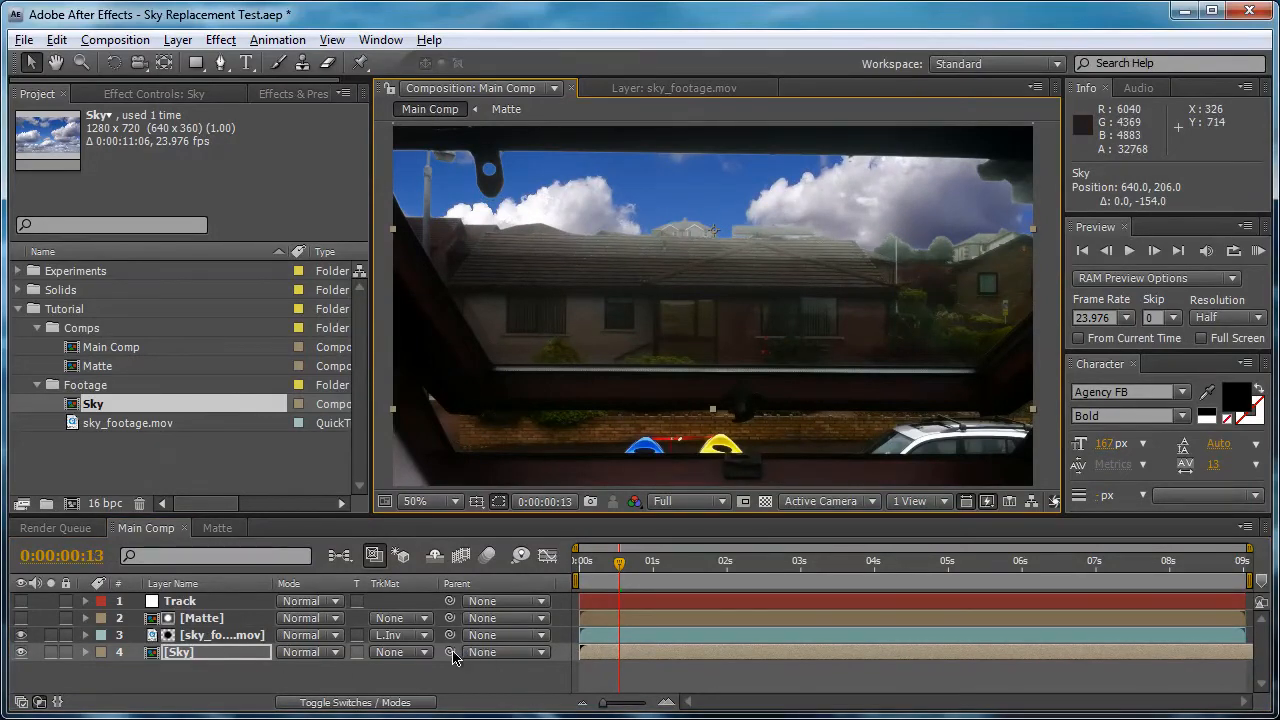
left_click_drag(449, 652, 228, 612)
left_click(711, 680)
At 0:00:09:00, scale the Sky layer to 127.6% and shift it to about position 333.8, -10.1 to cover the empty left area
left_click_drag(612, 570, 1248, 583)
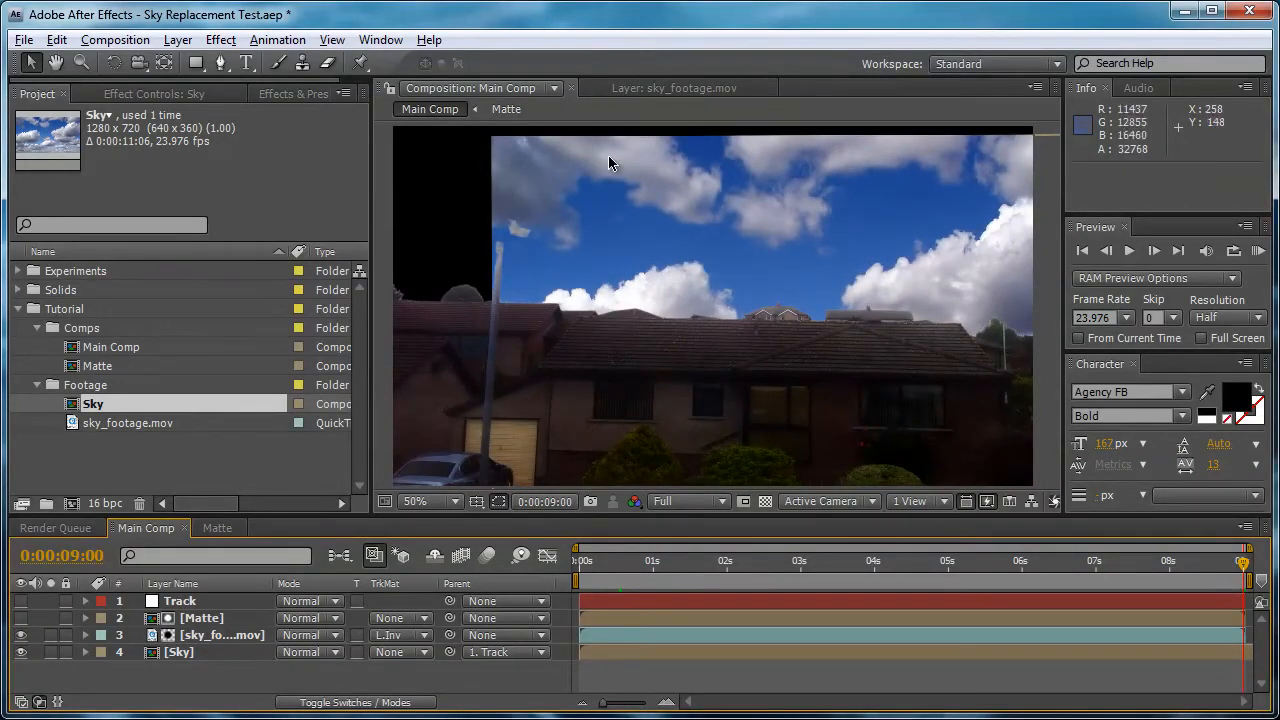
left_click(686, 202)
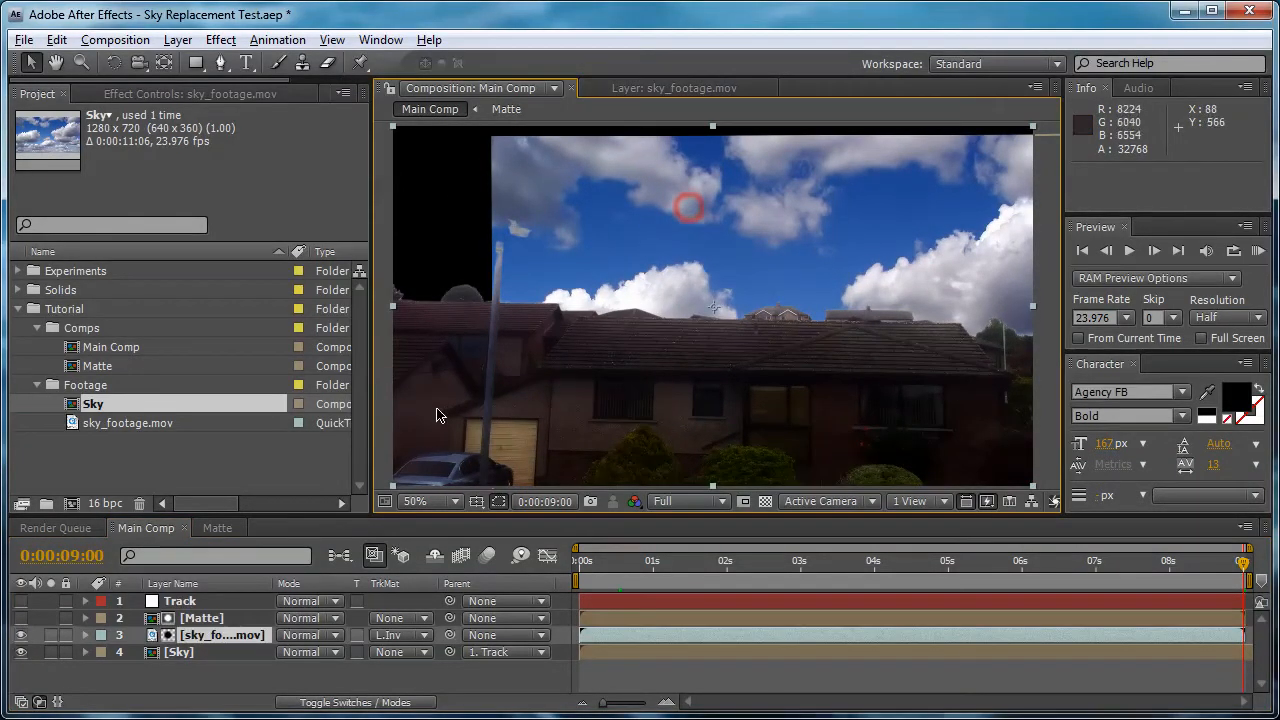
left_click(201, 652)
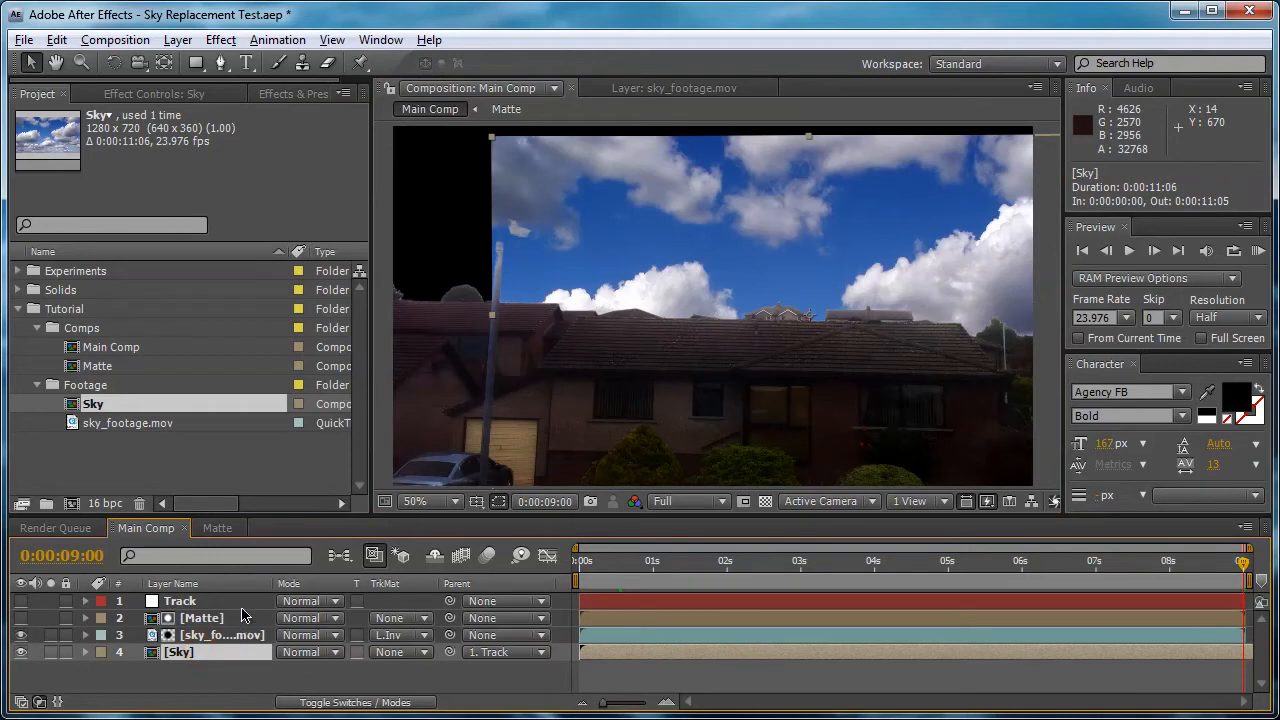
key("s")
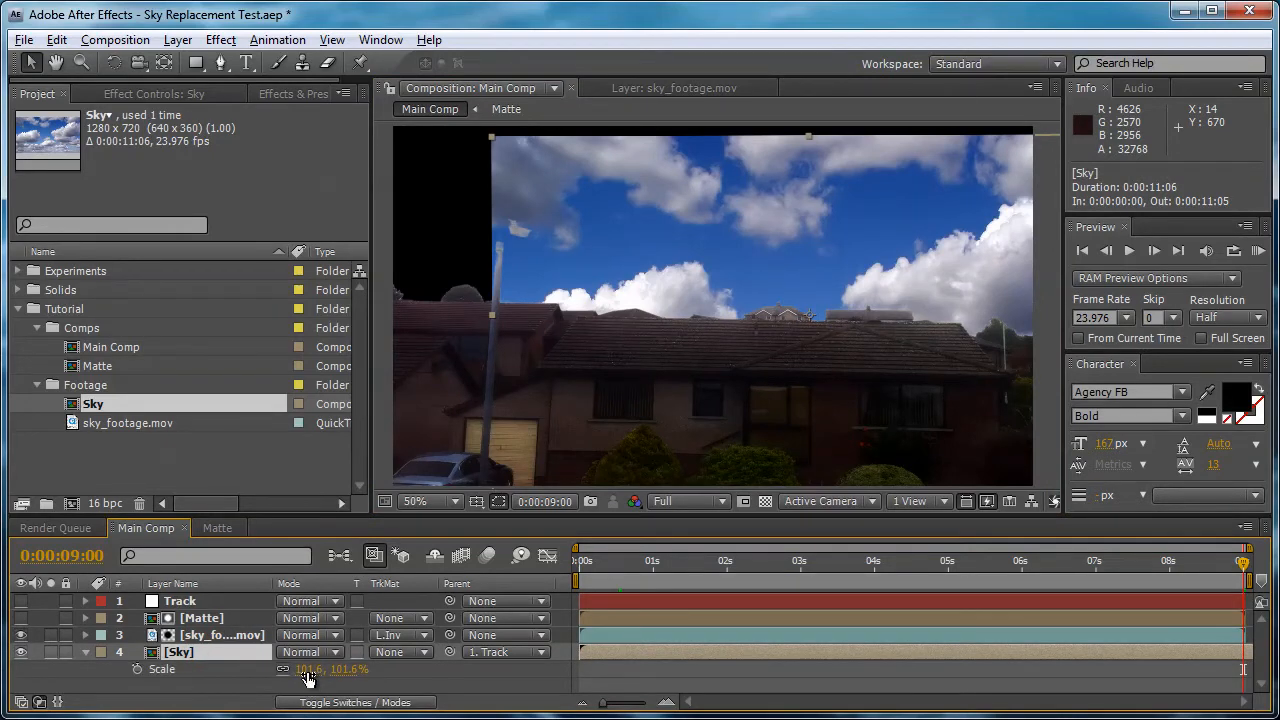
left_click_drag(310, 671, 336, 672)
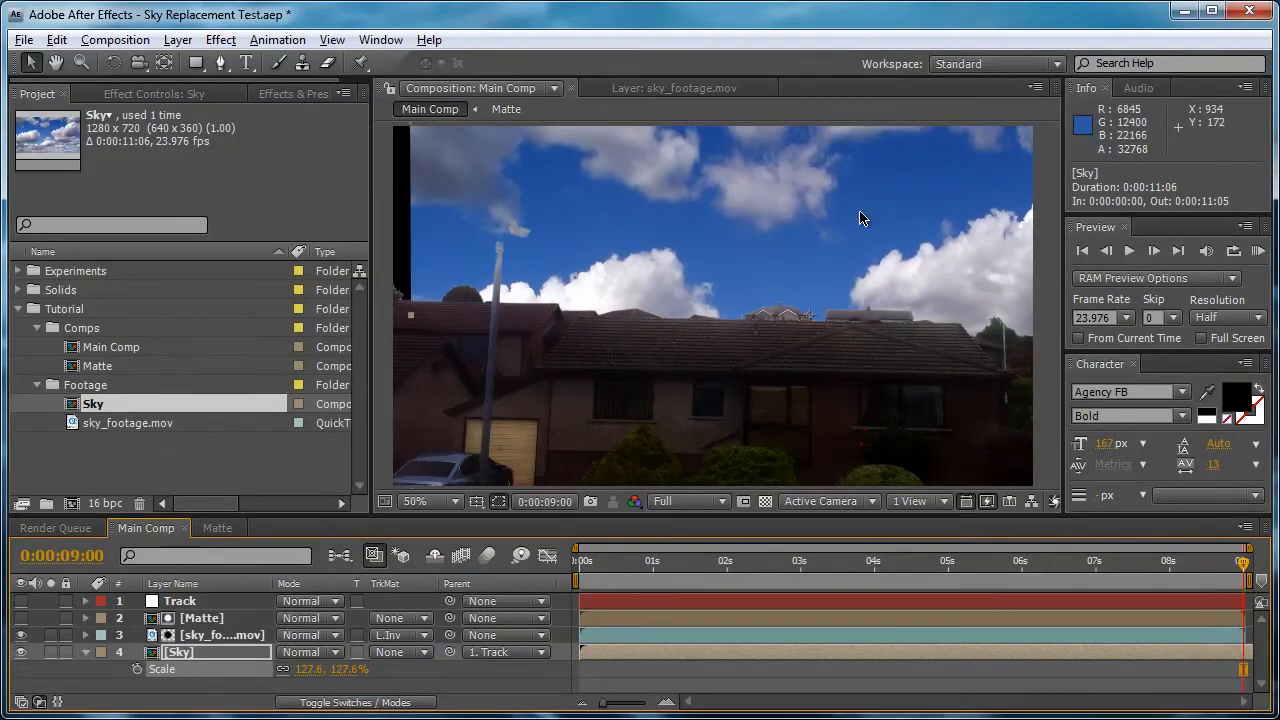
left_click_drag(836, 232, 784, 221)
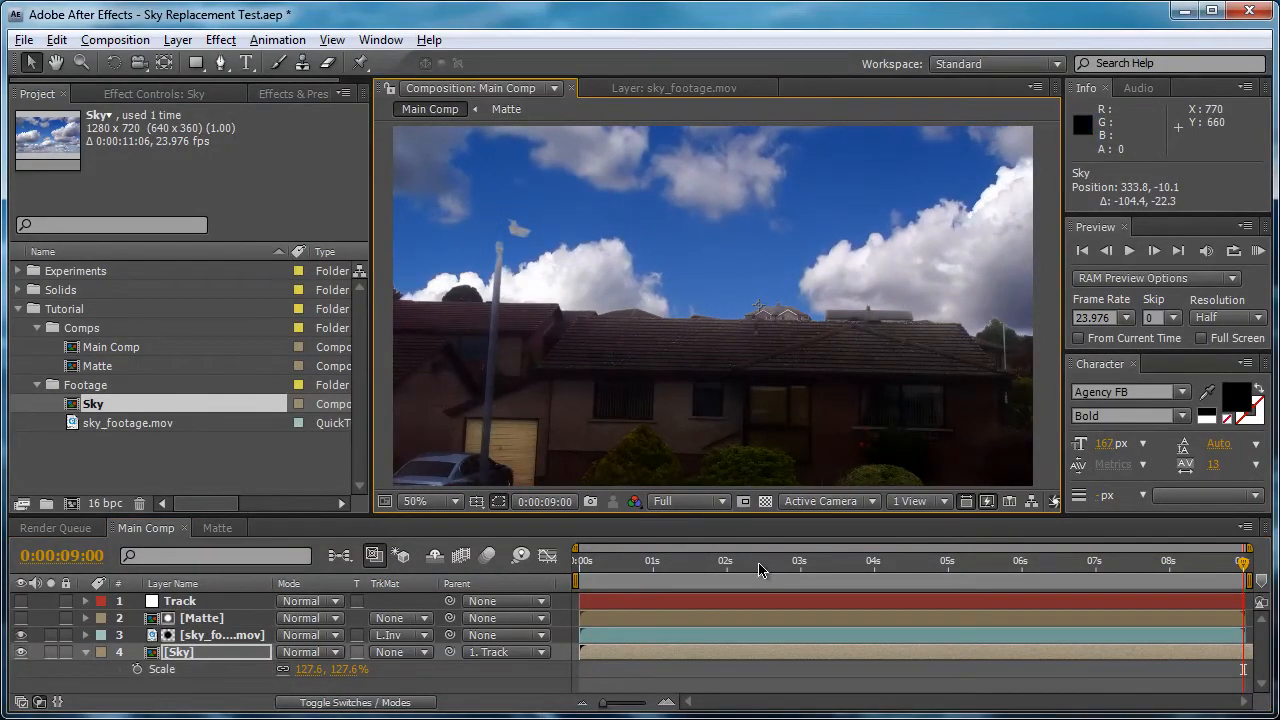
Shift the Sky layer at the first frame to about position 349.8, -9.8, and scale it to 140.6% to cover gaps mid-shot
left_click_drag(621, 554, 580, 556)
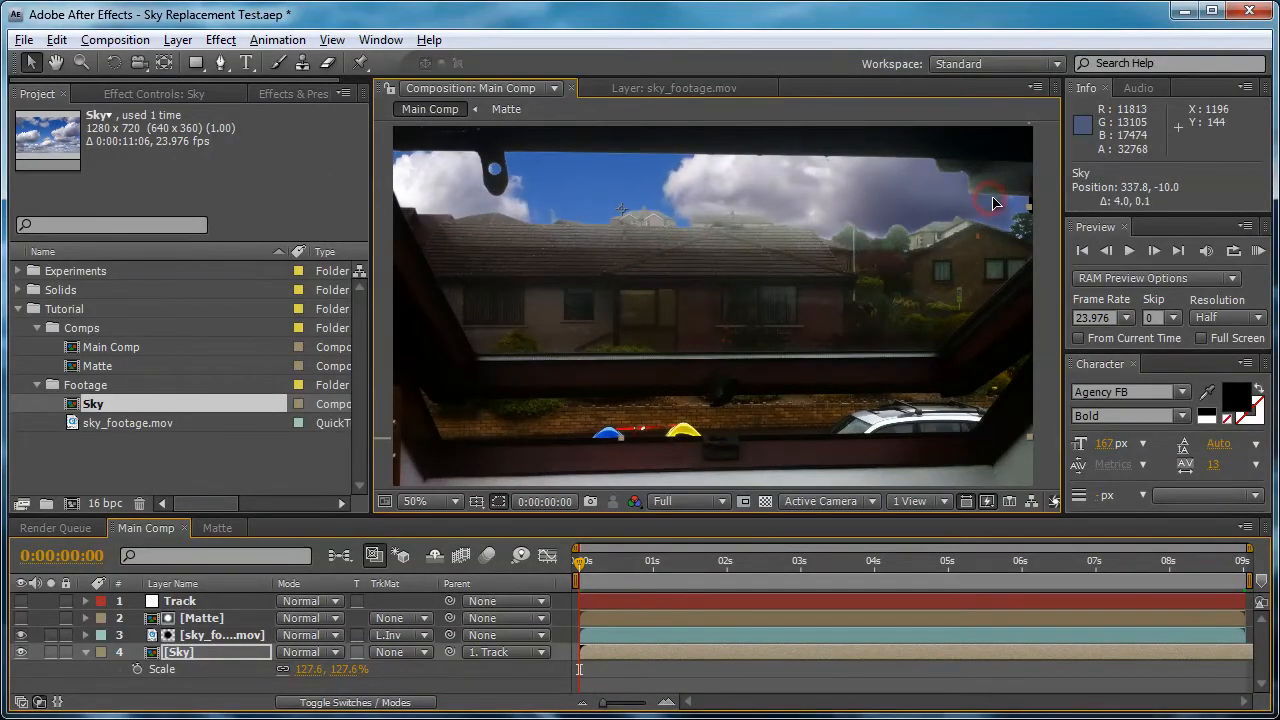
left_click_drag(991, 200, 997, 203)
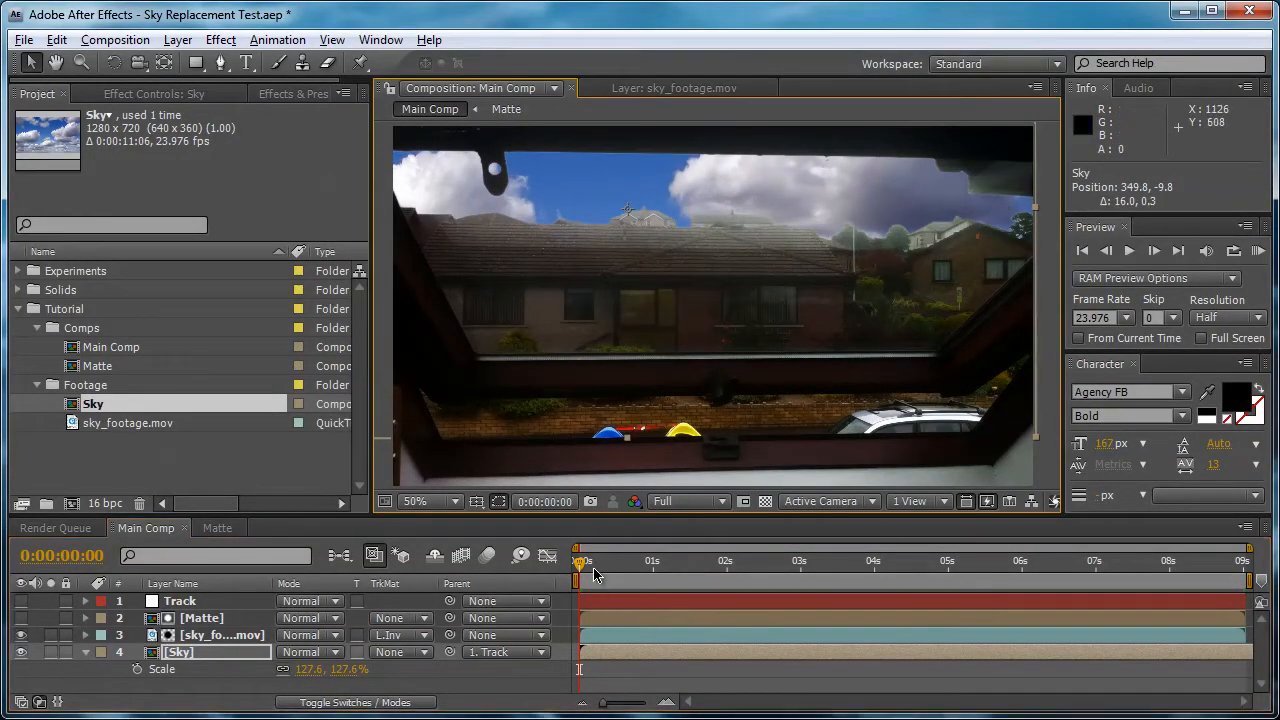
left_click_drag(585, 568, 969, 592)
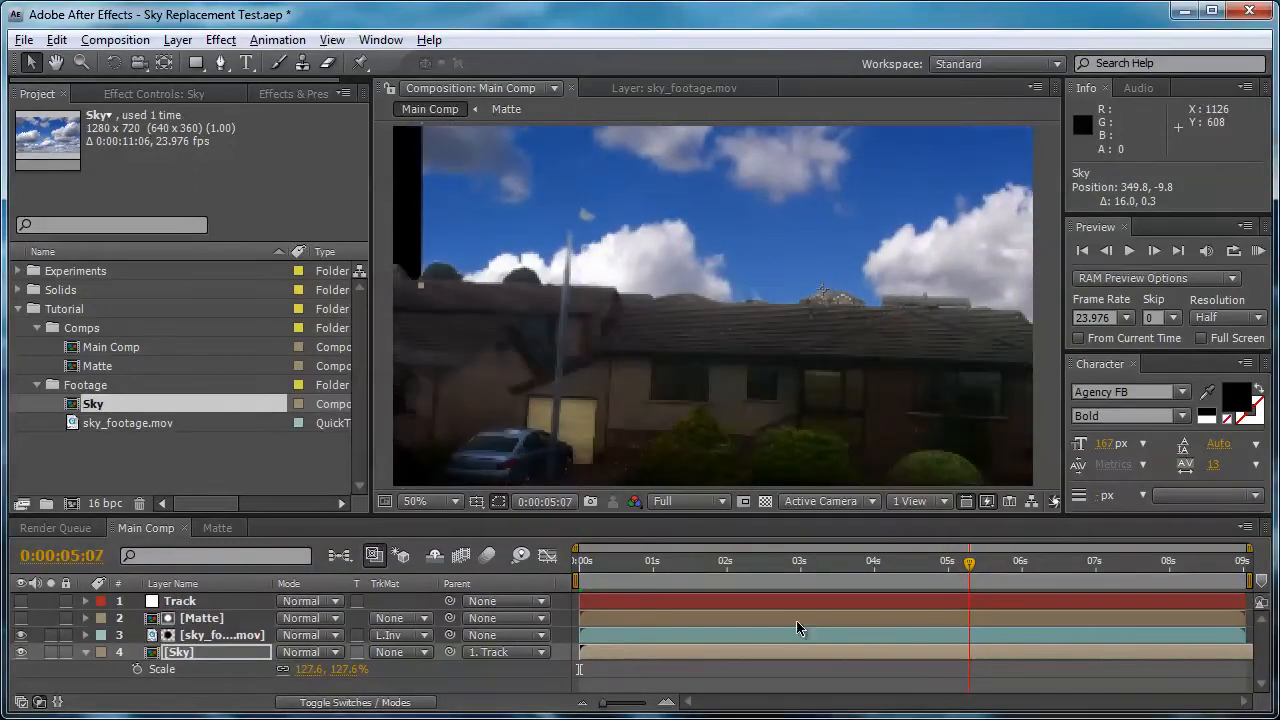
left_click_drag(313, 669, 330, 669)
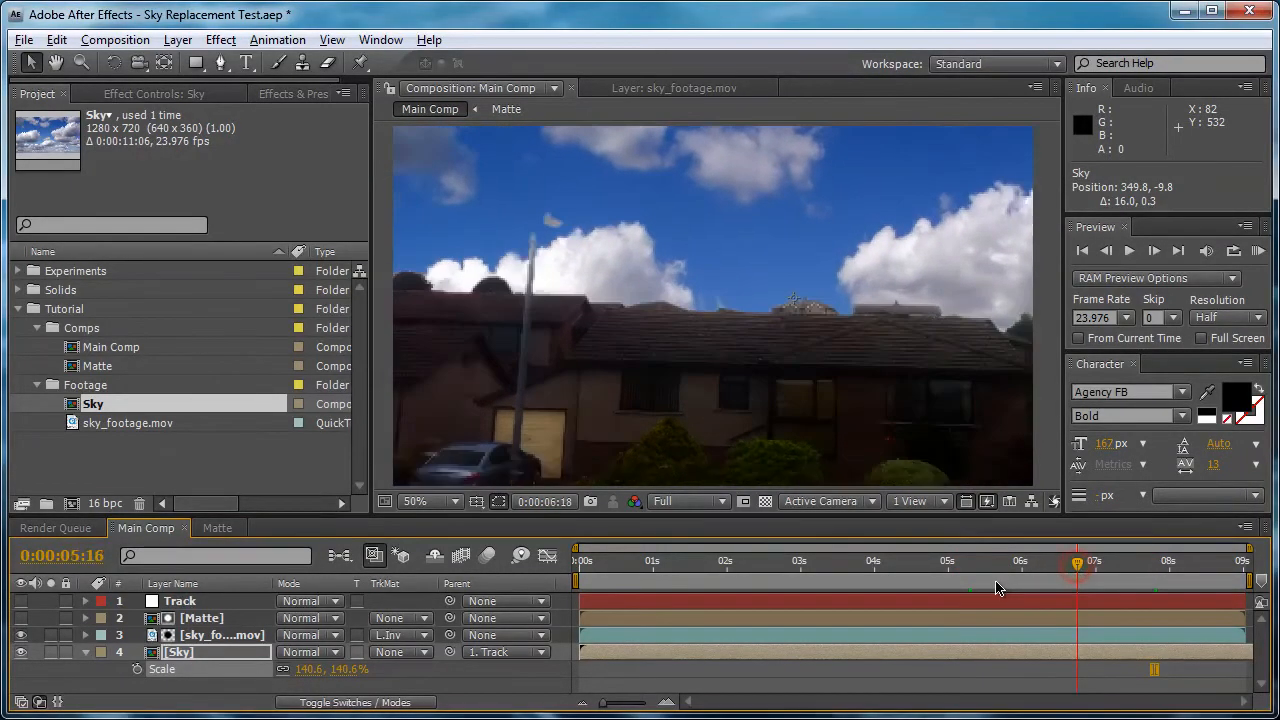
left_click_drag(1000, 586, 927, 610)
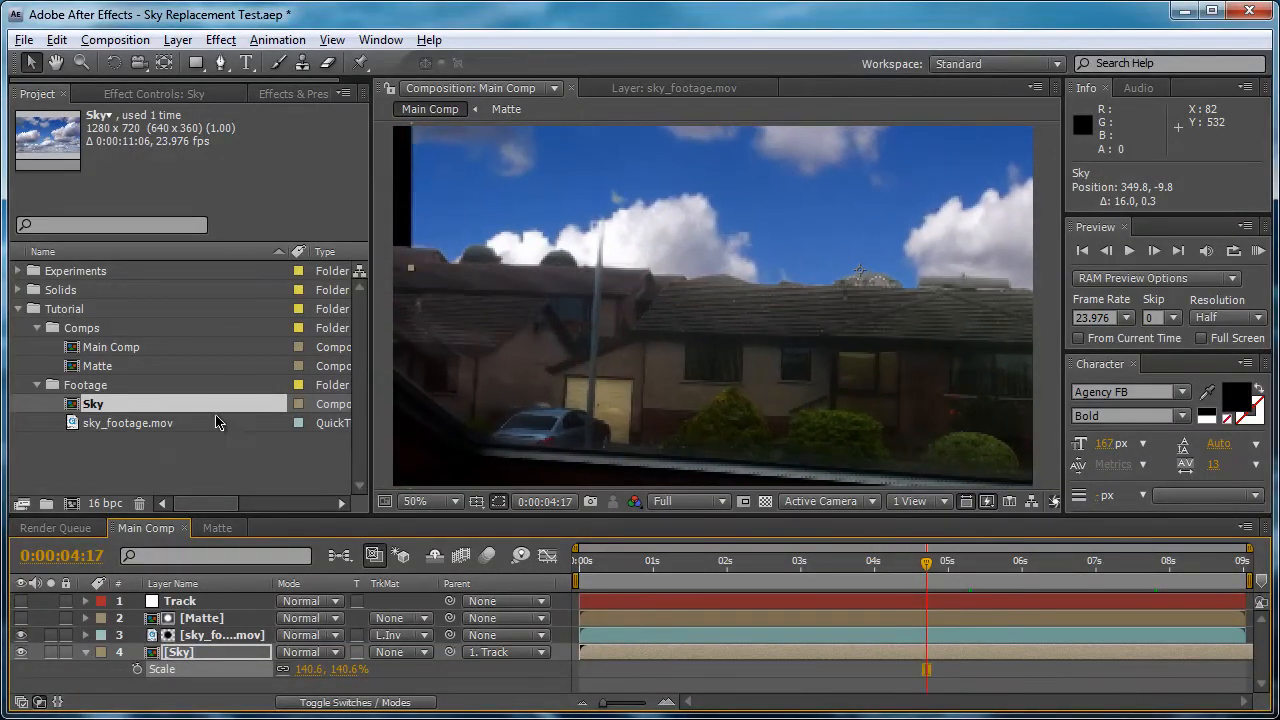
Scale the Sky layer to 148.6% and move it up to about 233, -297.5, checking the cloud placement across the clip
left_click_drag(309, 670, 317, 670)
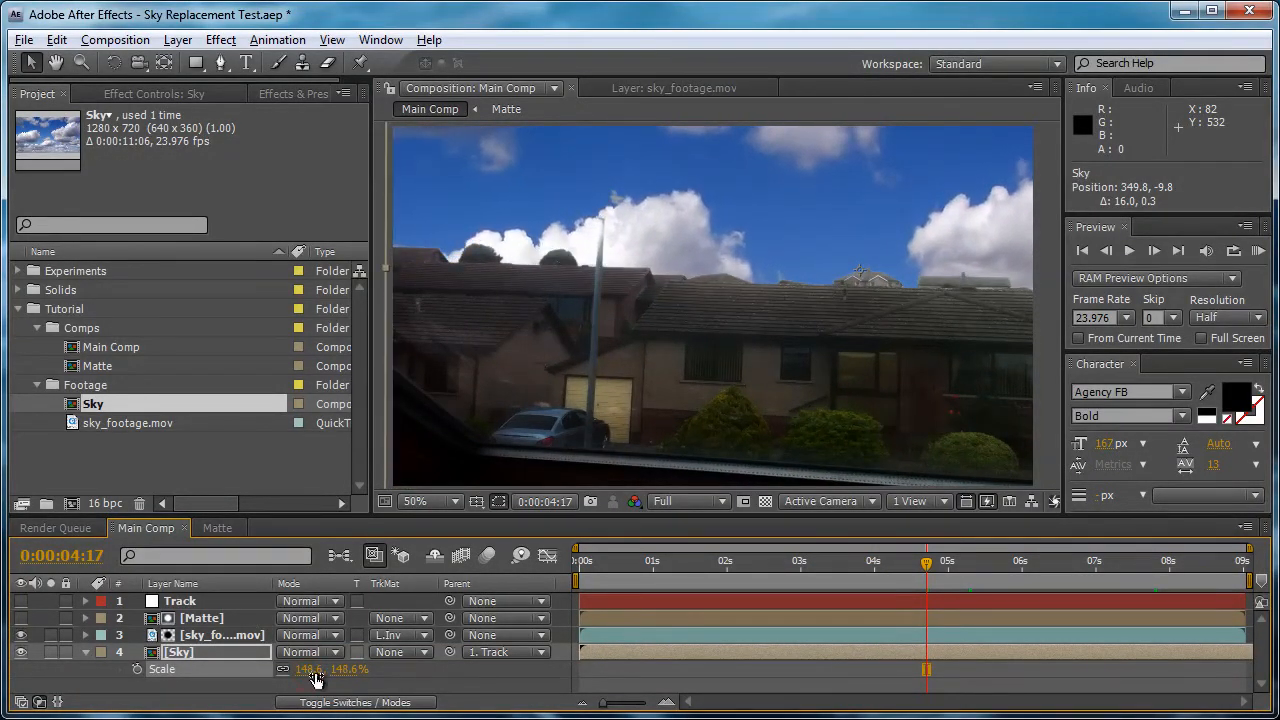
left_click_drag(776, 567, 1001, 625)
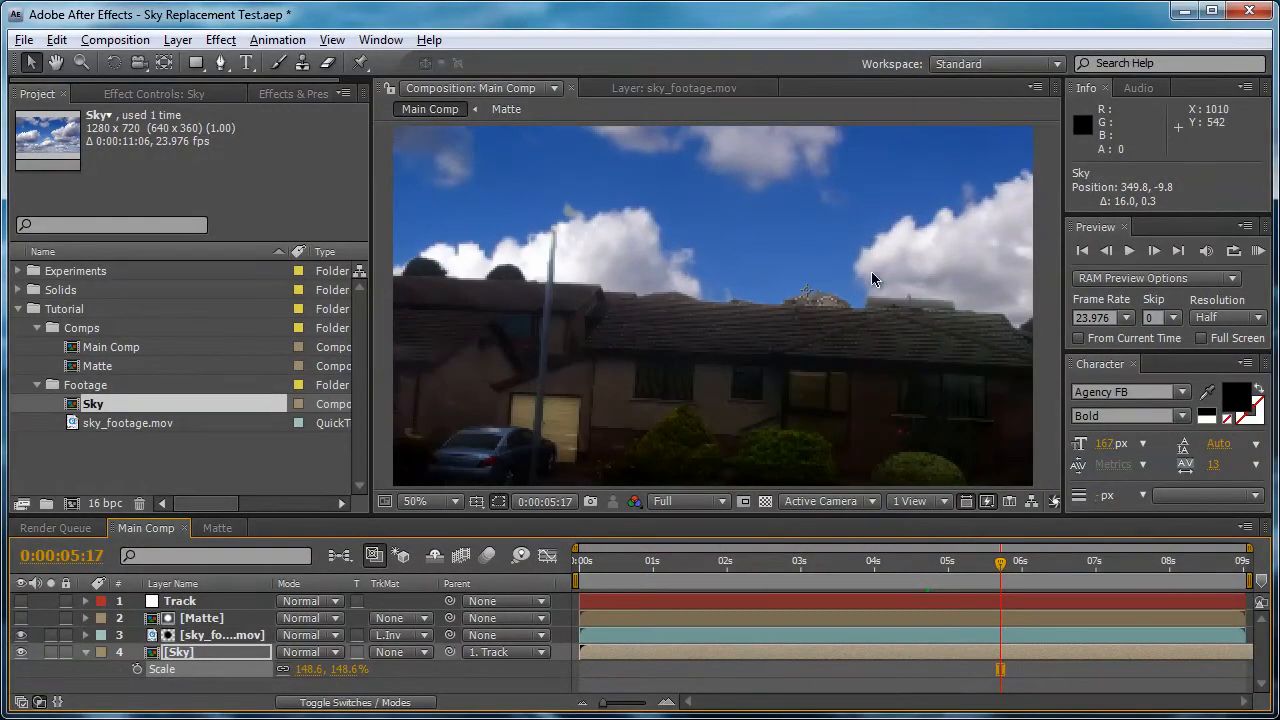
left_click_drag(939, 274, 886, 141)
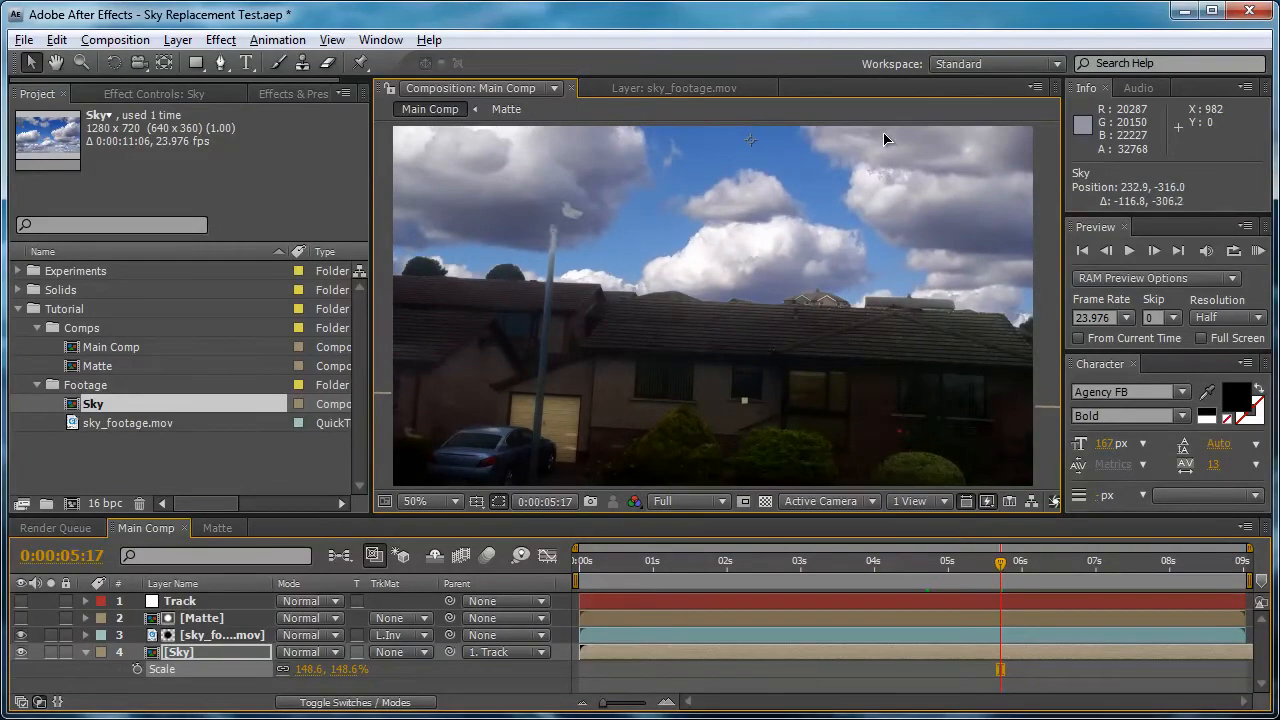
left_click_drag(833, 567, 1220, 642)
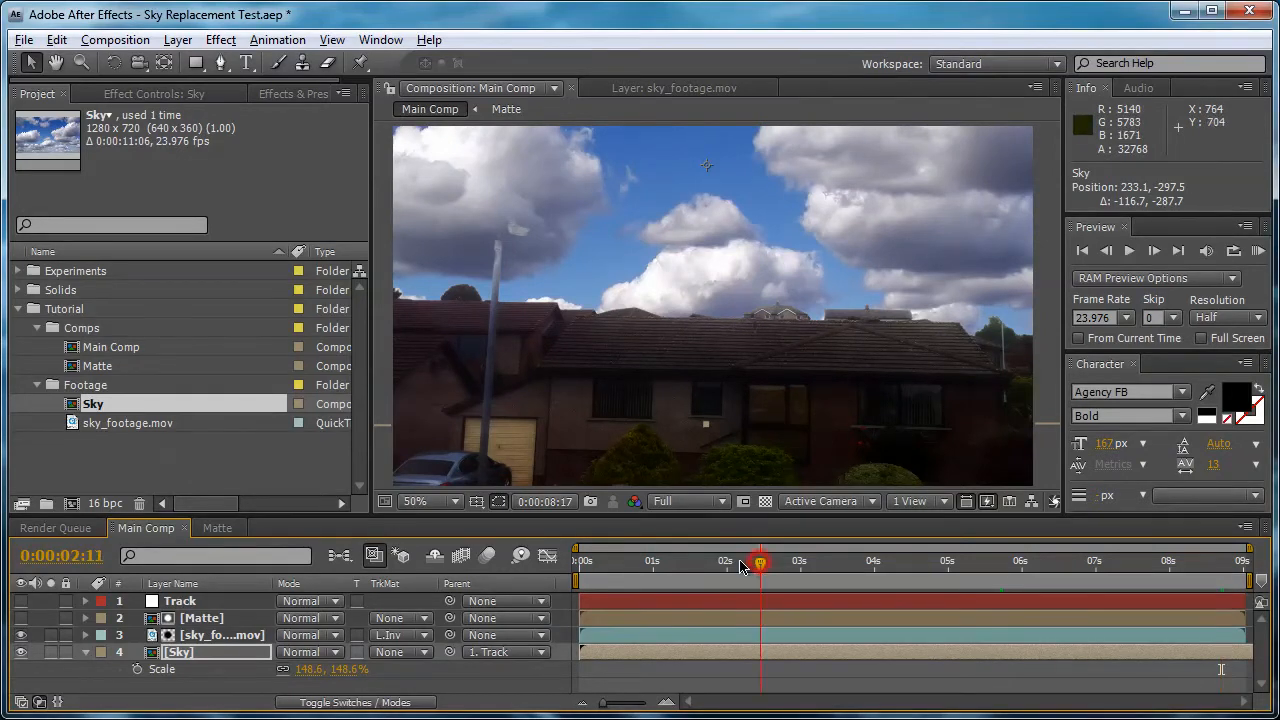
mouse_move(743, 566)
left_mouse_down()
mouse_move(720, 566)
mouse_move(750, 570)
left_mouse_up()
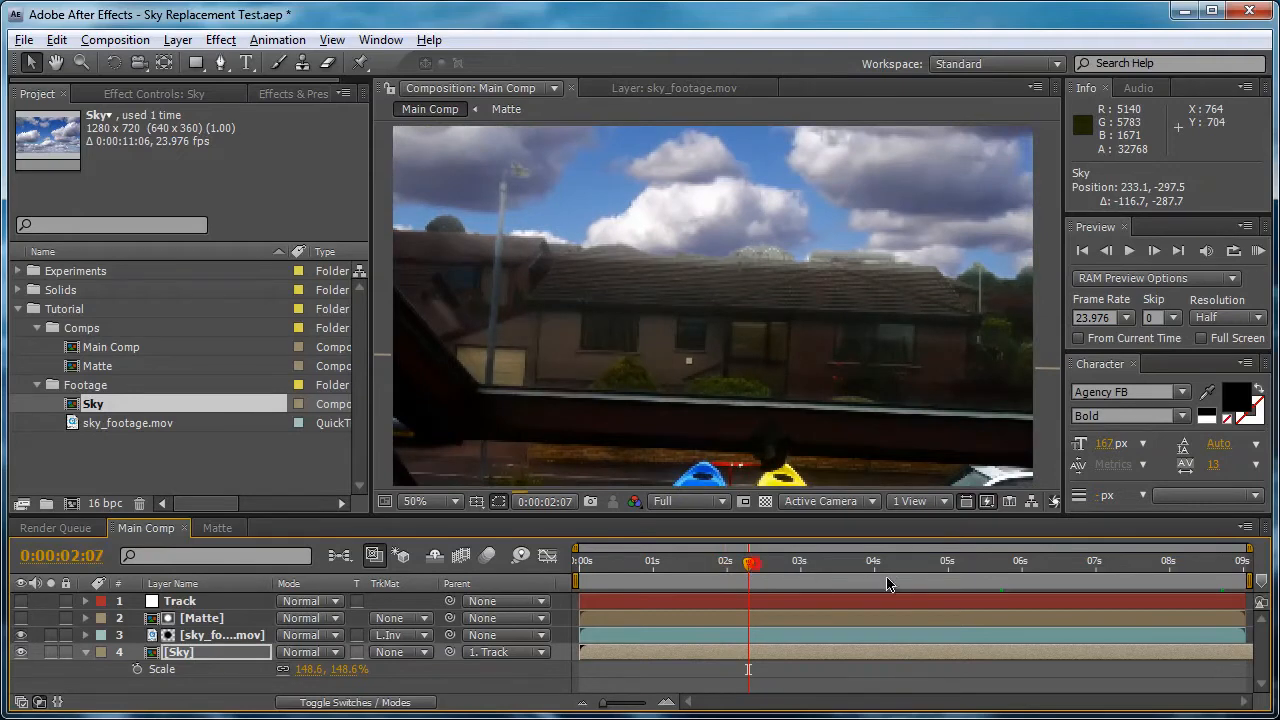
left_click_drag(886, 584, 1111, 566)
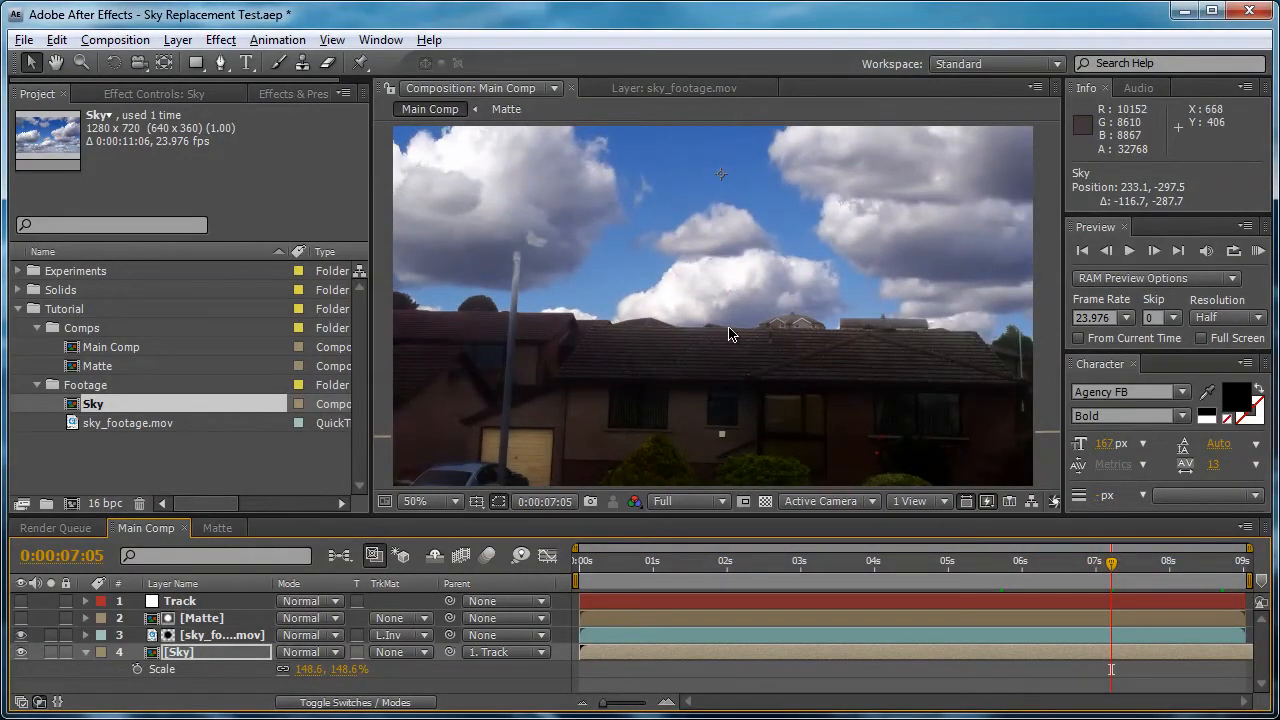
Apply a Curves effect to the Sky layer and pull the RGB curve's midtones down to darken the sky
left_click(224, 652)
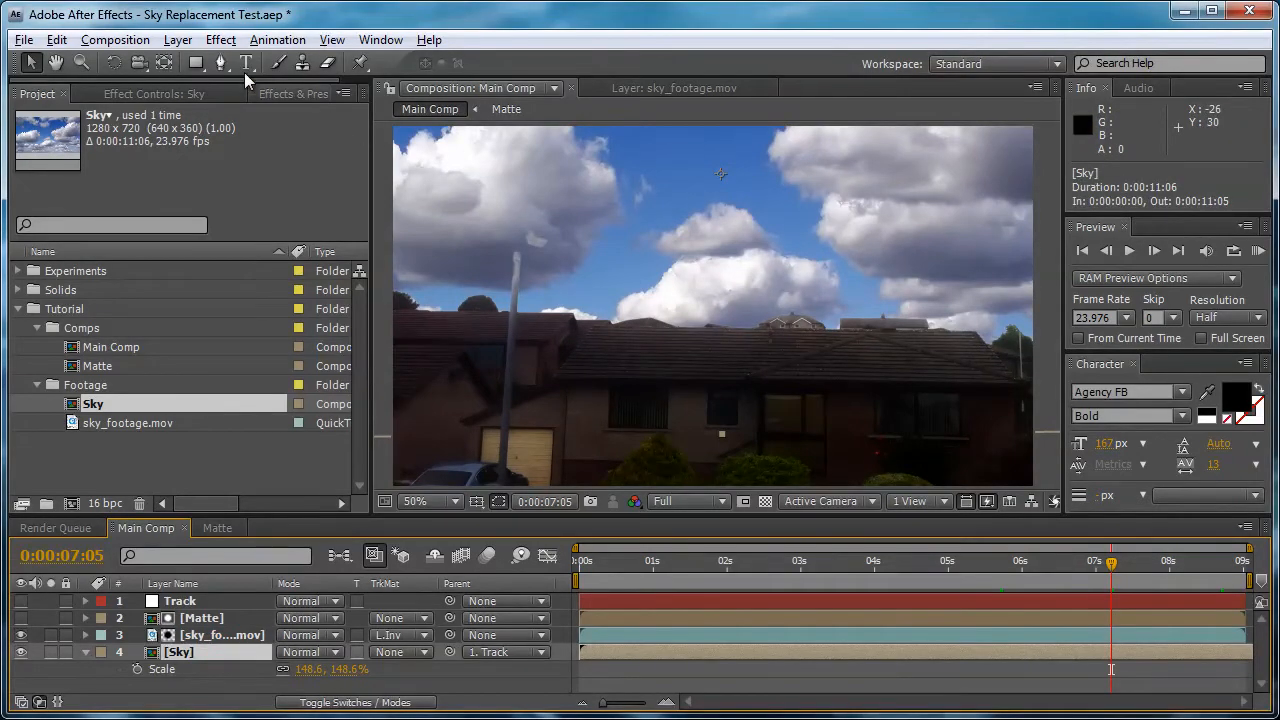
left_click(224, 44)
mouse_move(322, 246)
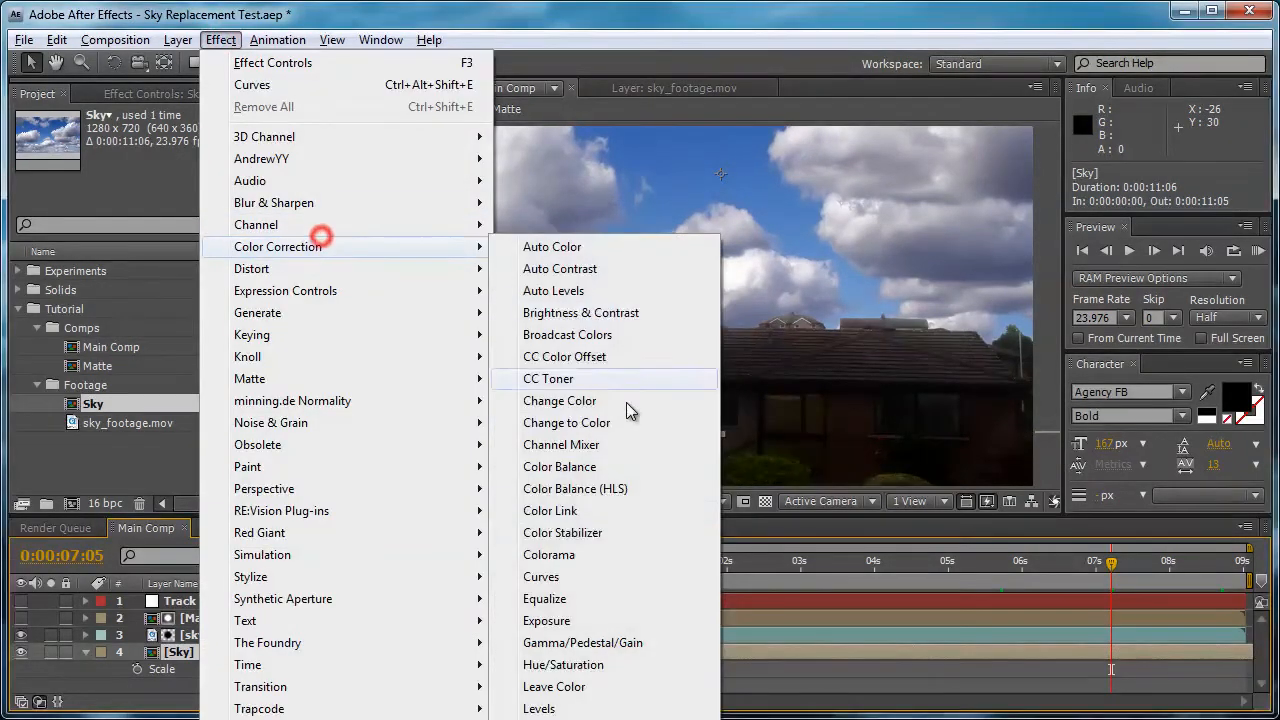
left_click(577, 585)
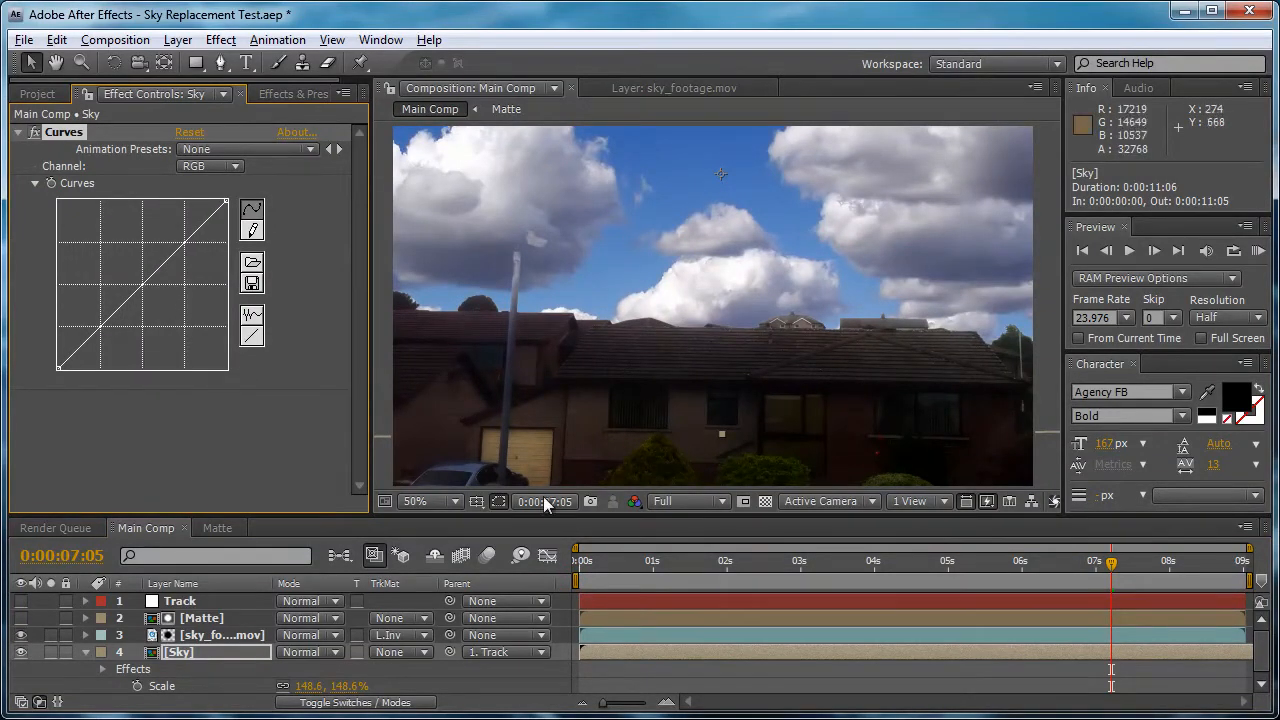
left_click_drag(146, 280, 151, 301)
left_click_drag(157, 310, 152, 299)
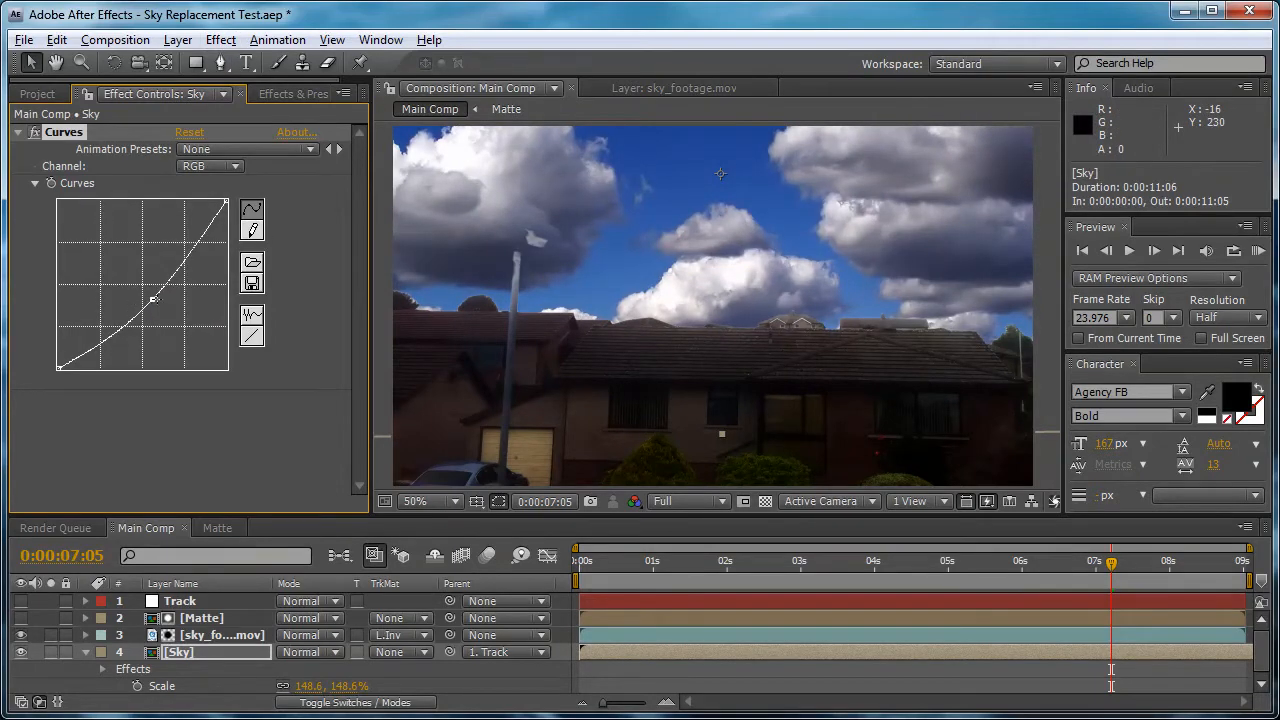
left_click_drag(152, 299, 157, 303)
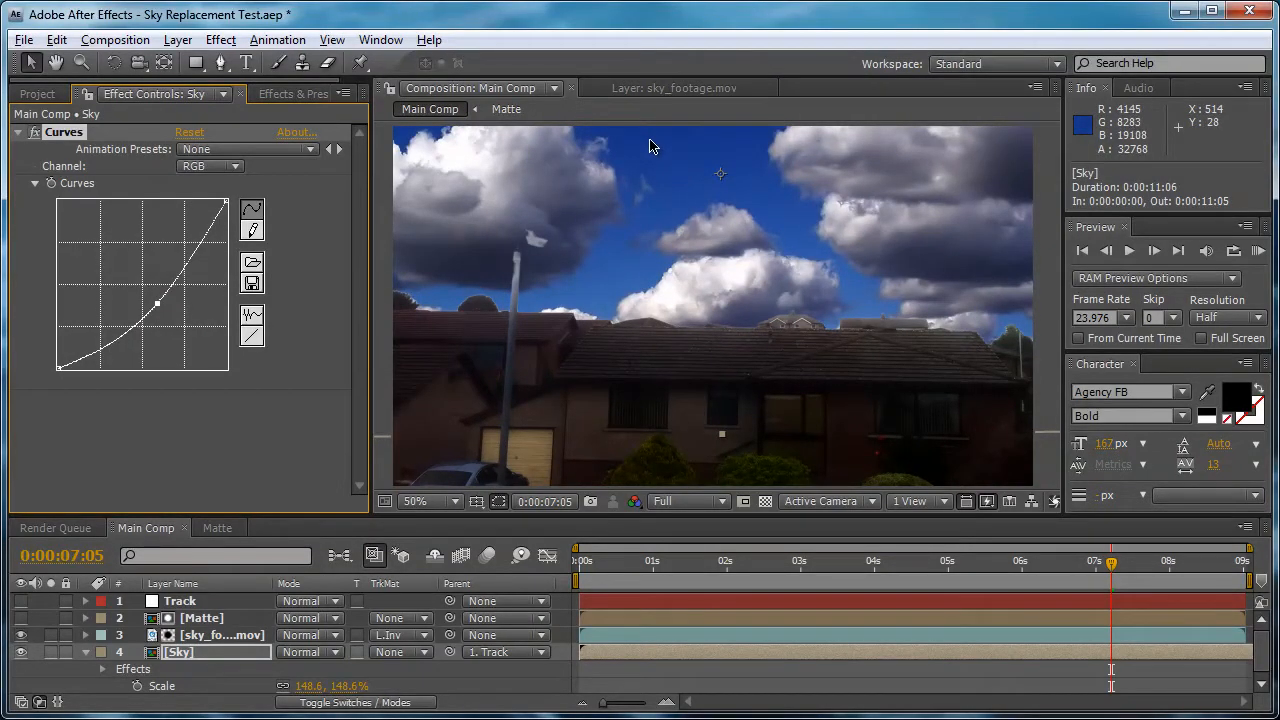
Add a Tint effect to the Sky layer below Curves and lower its Amount to Tint to 0%
left_click(216, 39)
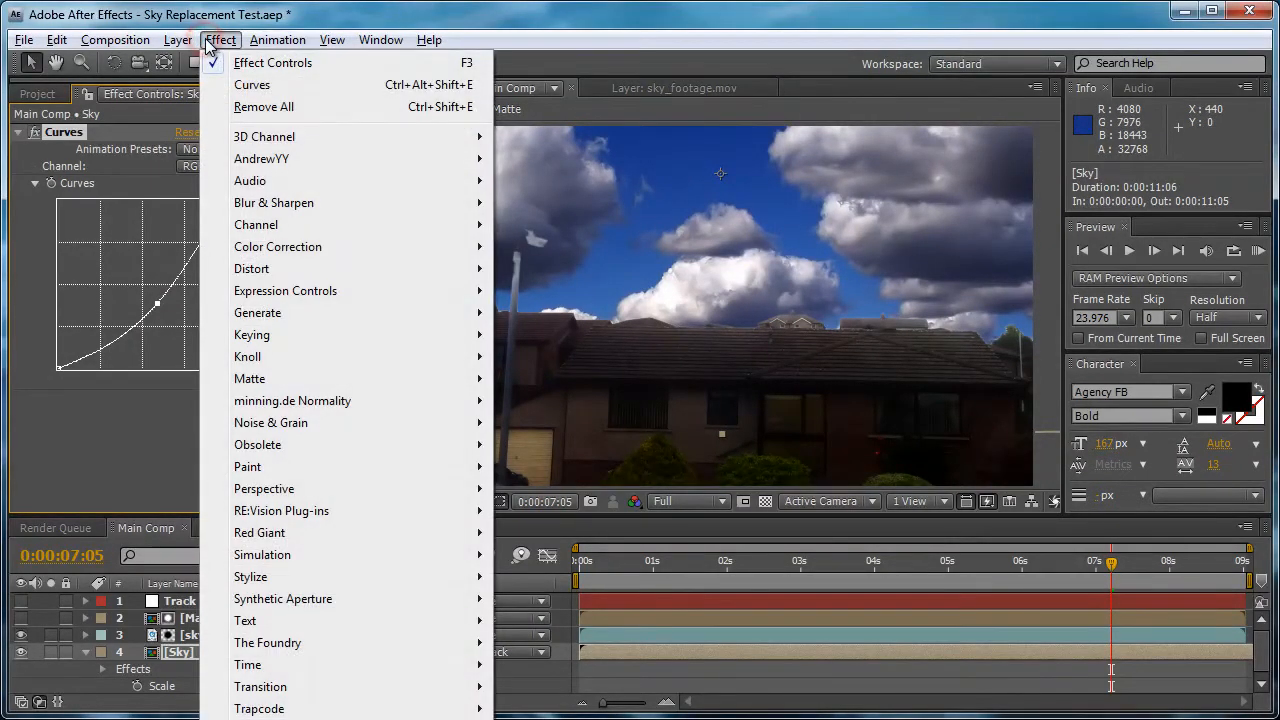
key("Right")
key("Left")
mouse_move(305, 247)
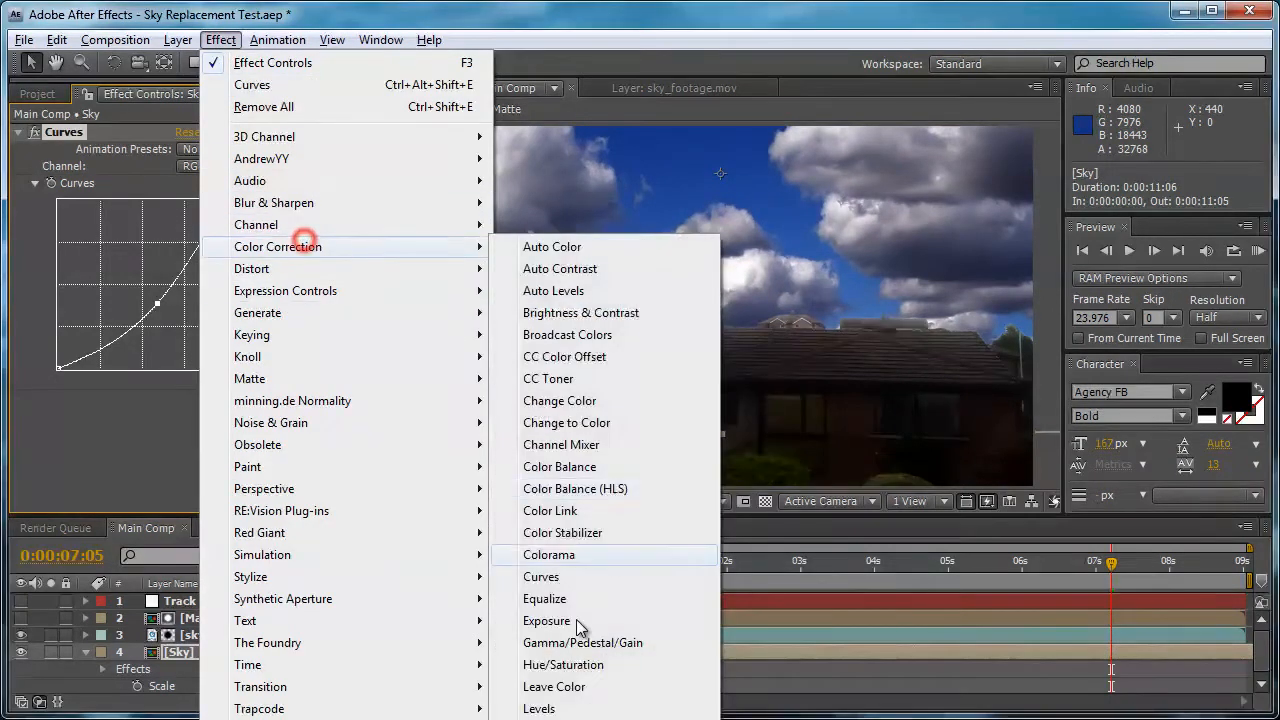
left_click(536, 719)
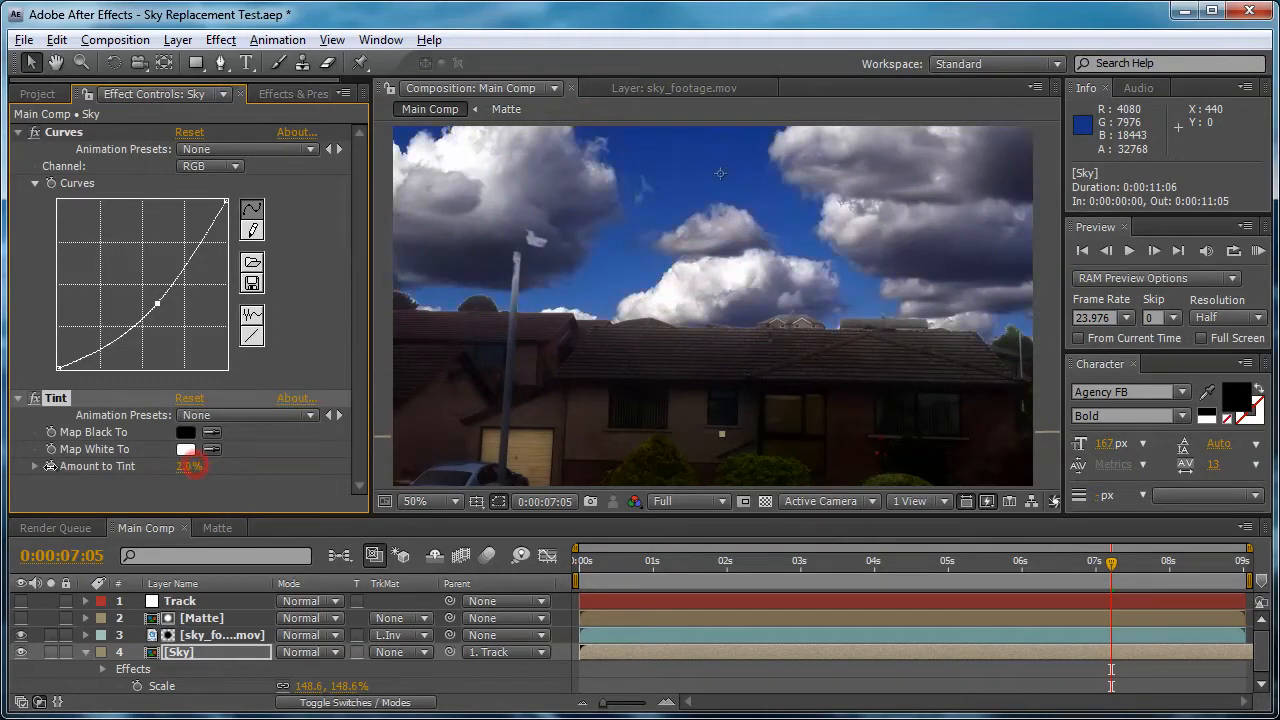
At 0:00:00:22, sample the Tint's white from the car and black from the dark window frame, keeping the tint amount at 0%
left_click(866, 562)
left_click_drag(771, 566, 648, 563)
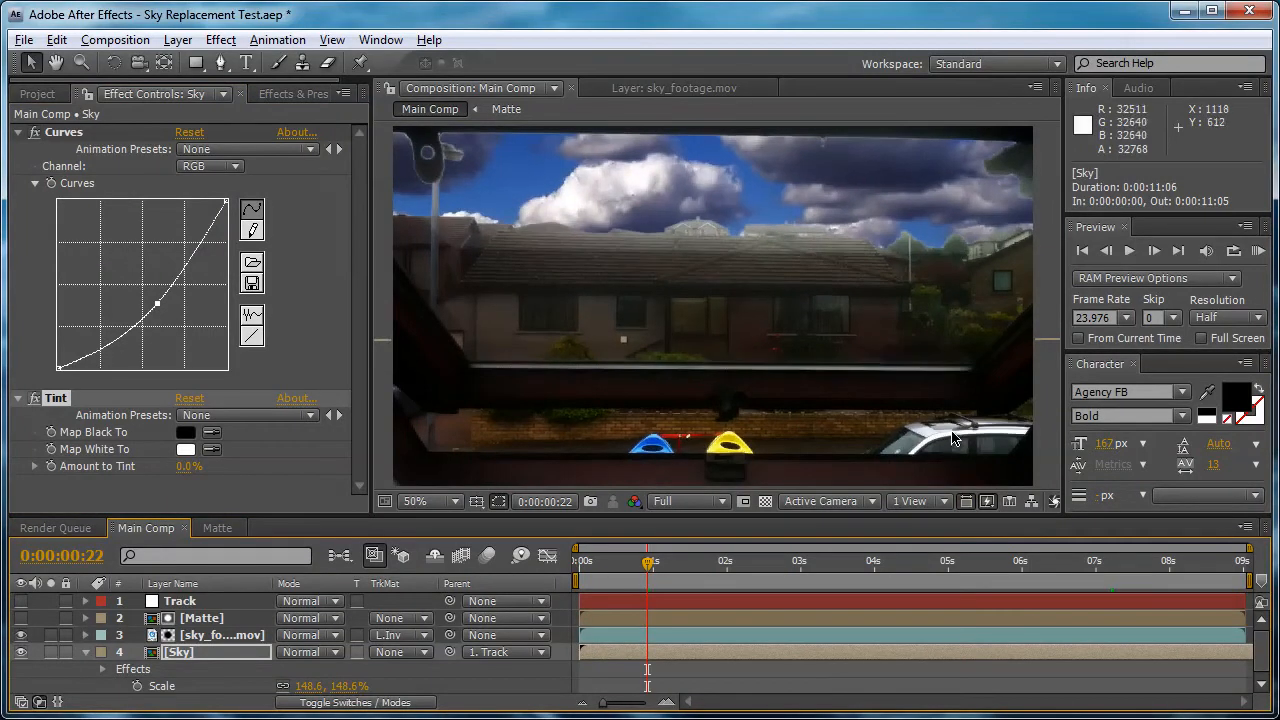
left_click(213, 449)
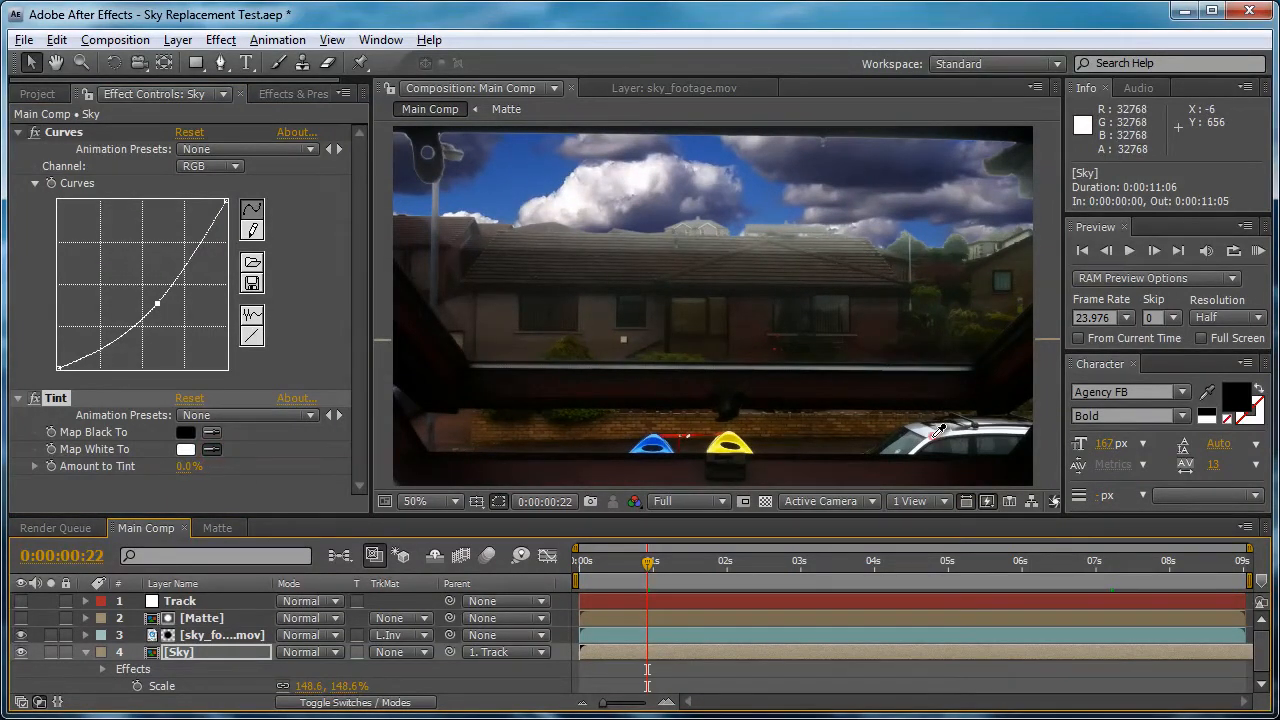
left_click(934, 436)
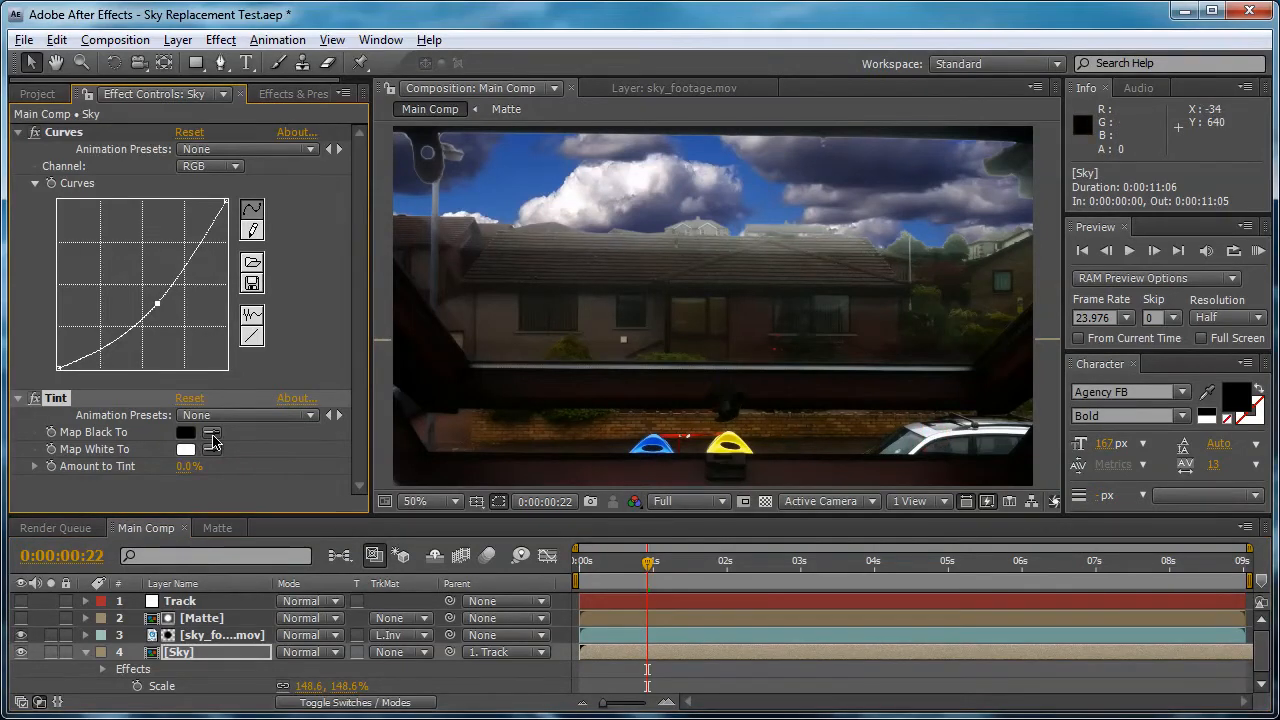
left_click(213, 431)
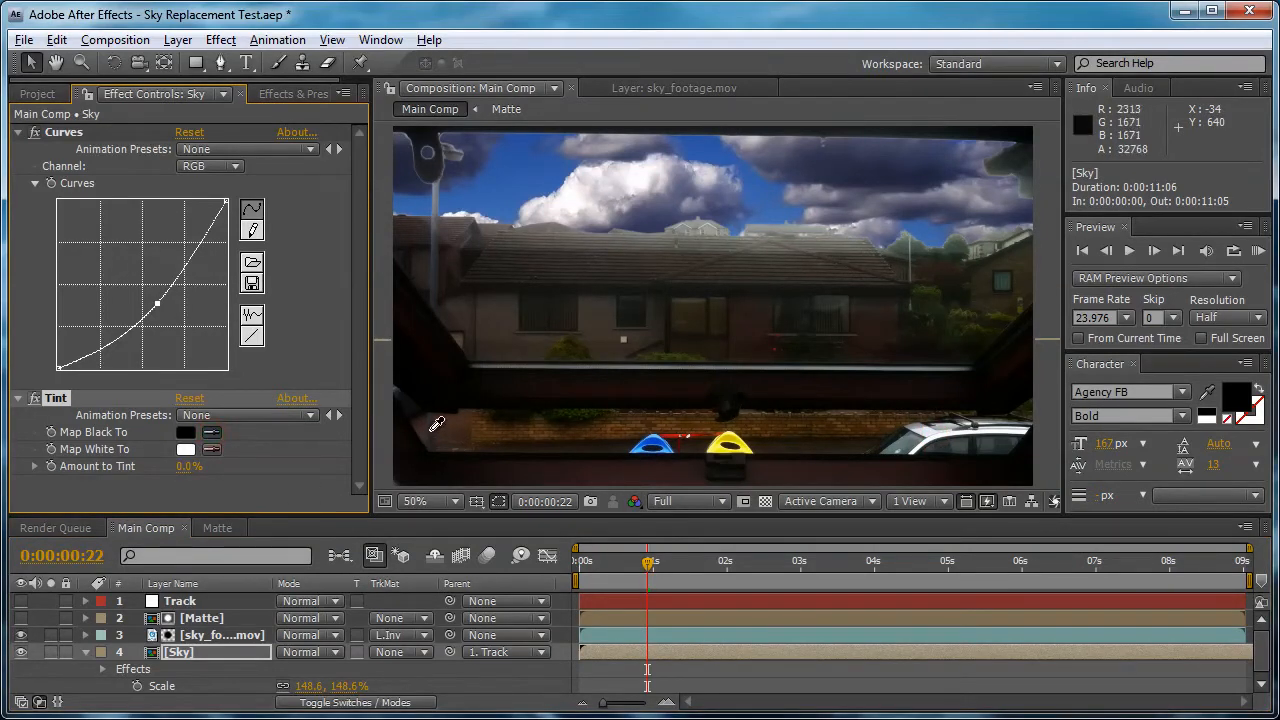
left_click(400, 343)
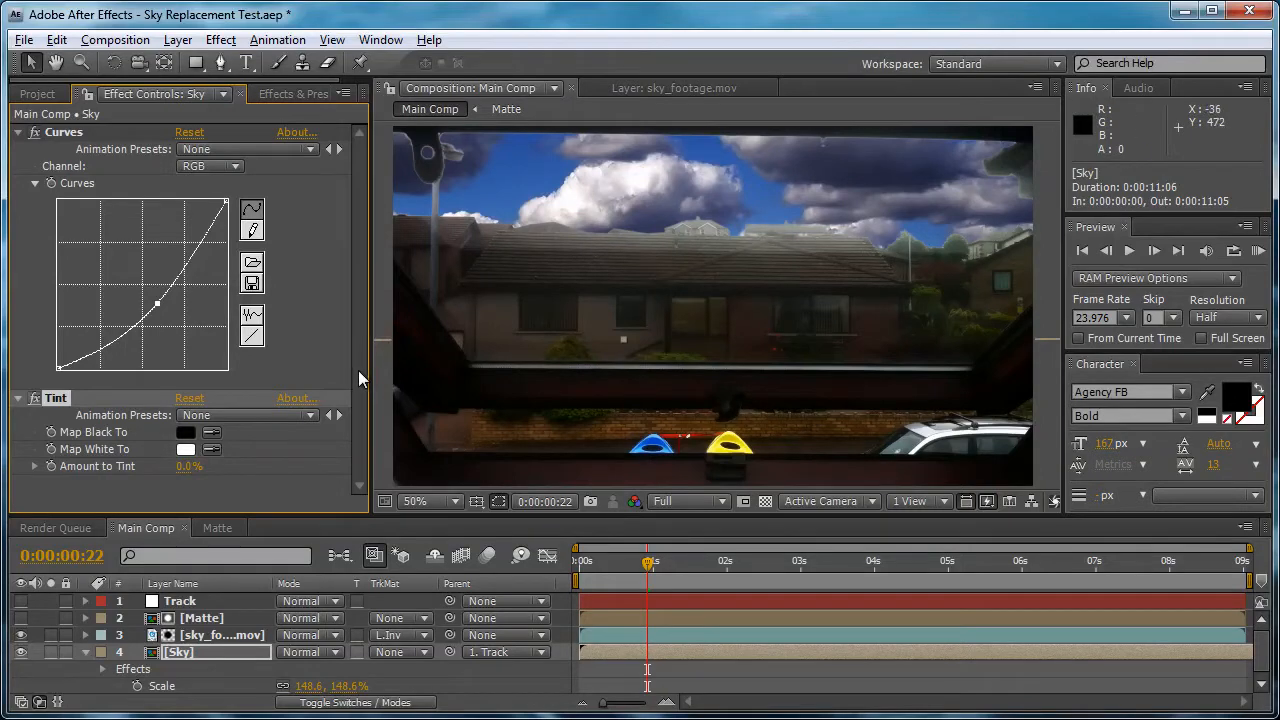
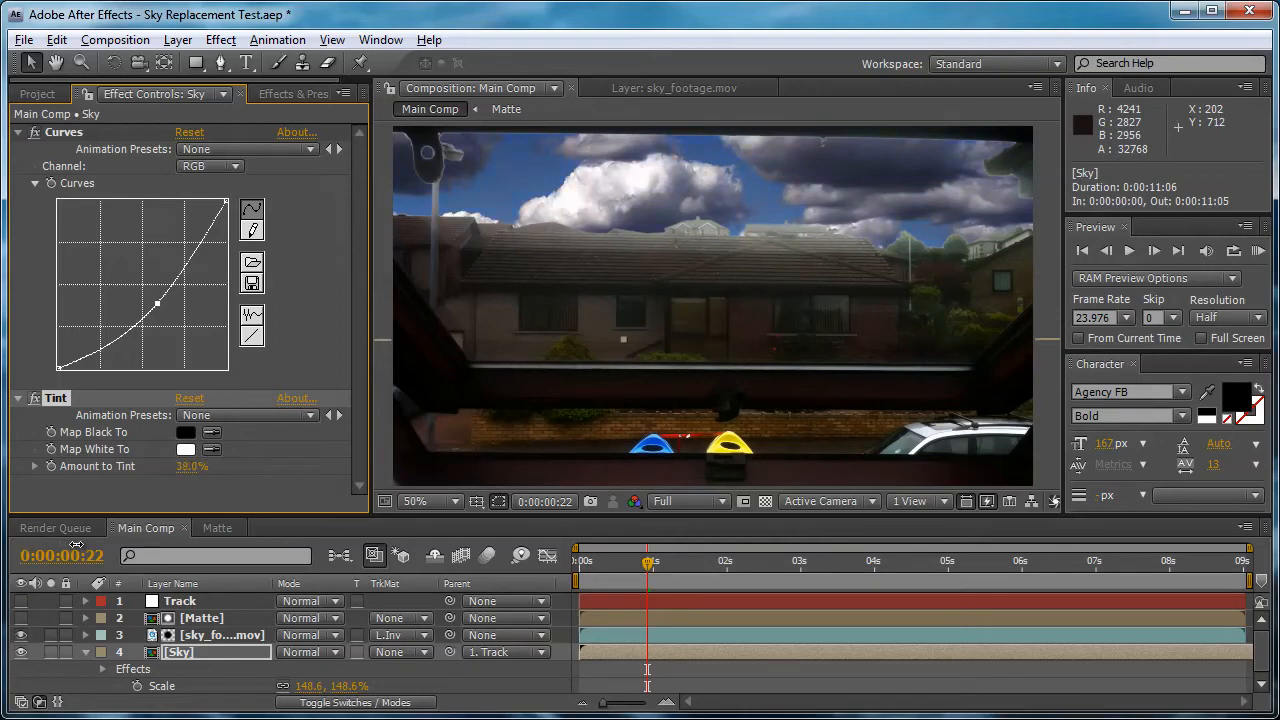
left_click_drag(236, 467, 188, 467)
In the Matte comp, steepen Adjustment Layer 3's curve and set Fast Blur's Blurriness to 0, checking the window latch edge in Main Comp
scroll(430, 187, "up", 1)
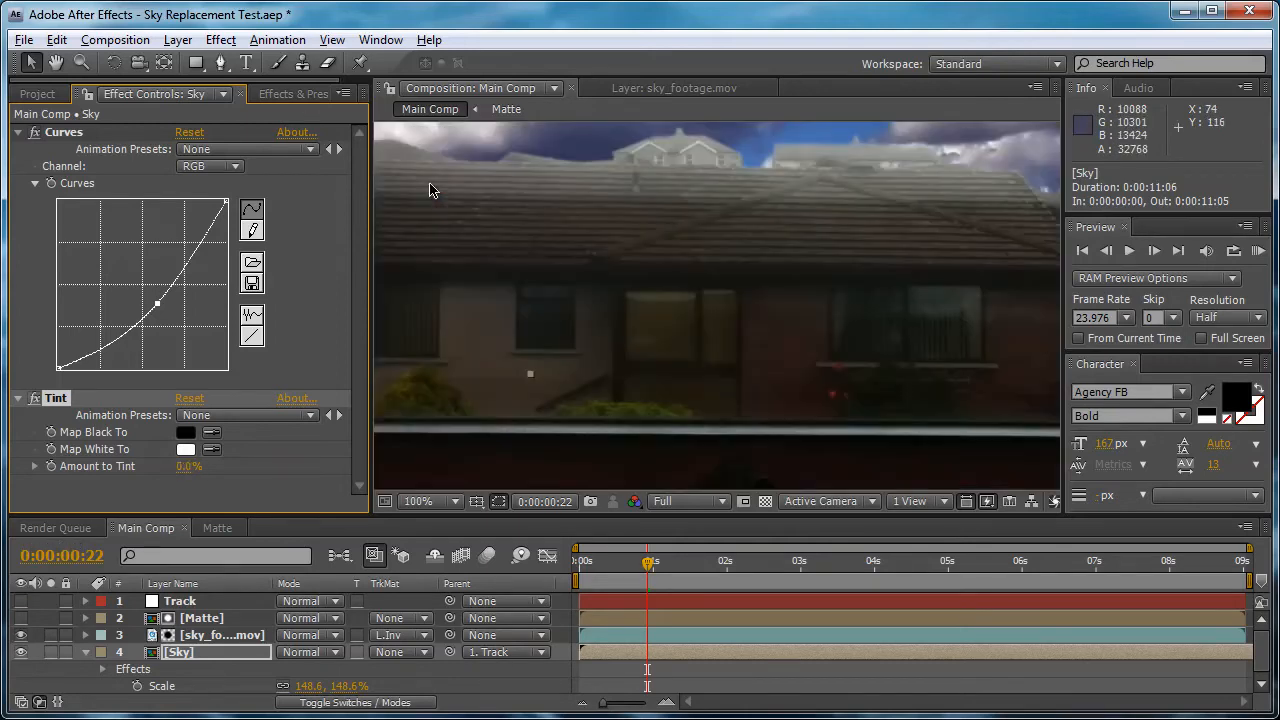
left_click_drag(430, 187, 678, 358)
scroll(690, 360, "up", 1)
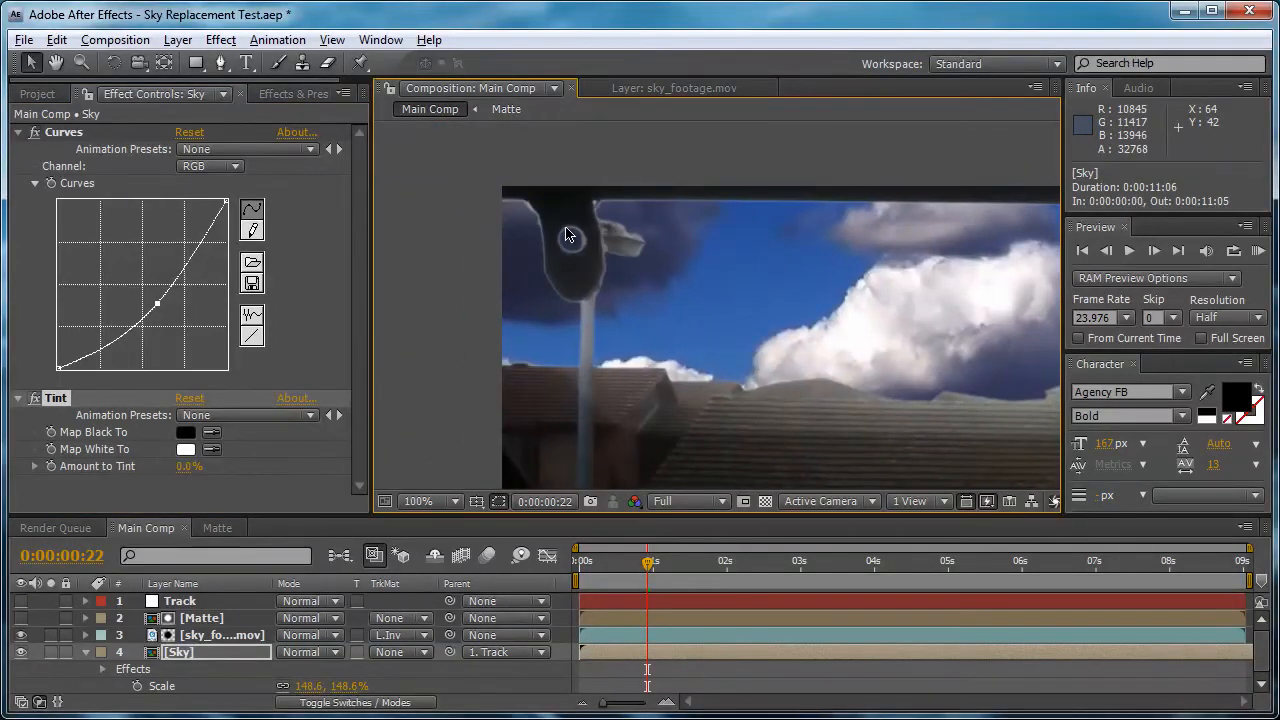
left_click_drag(562, 246, 637, 351)
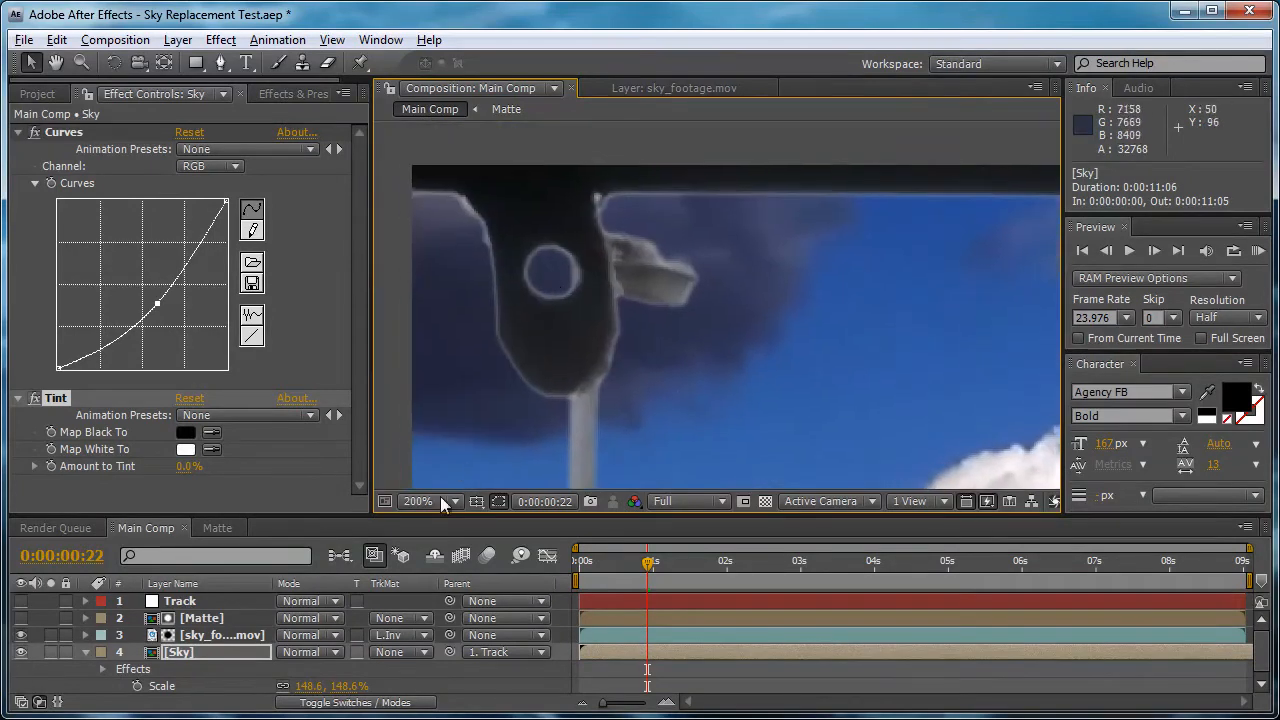
left_click(213, 524)
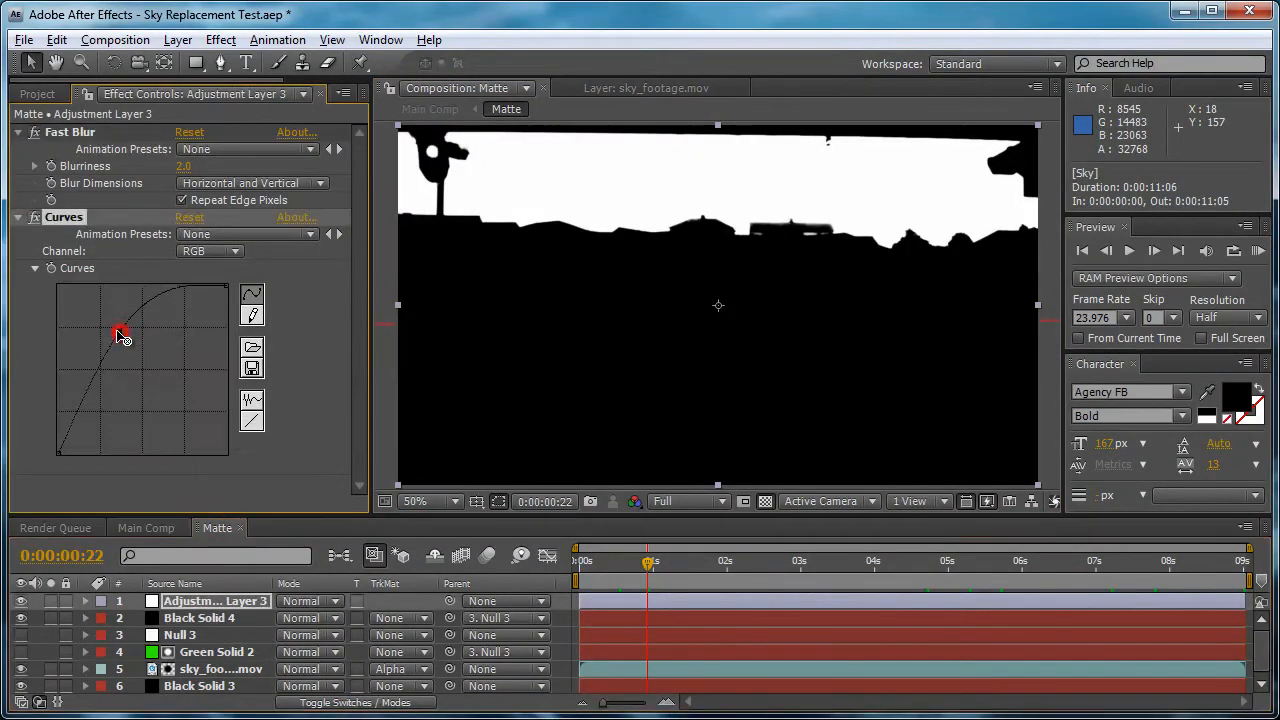
left_click_drag(121, 334, 113, 315)
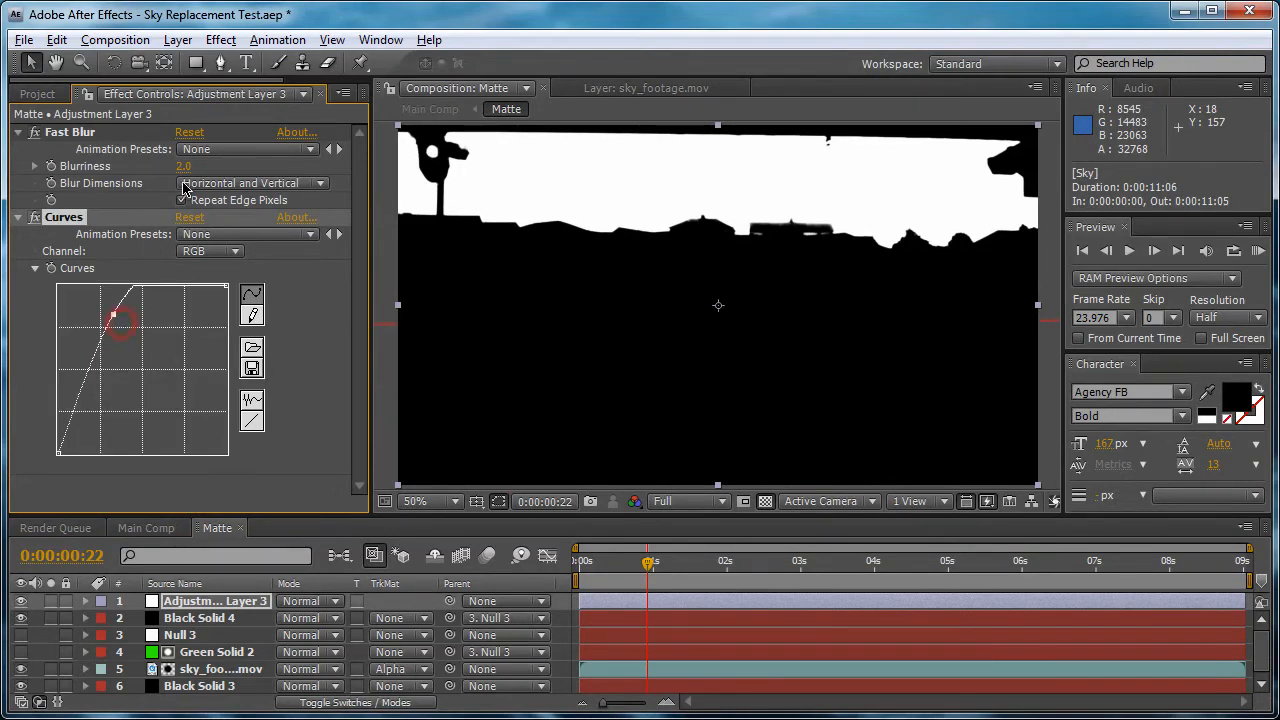
left_click_drag(186, 168, 172, 172)
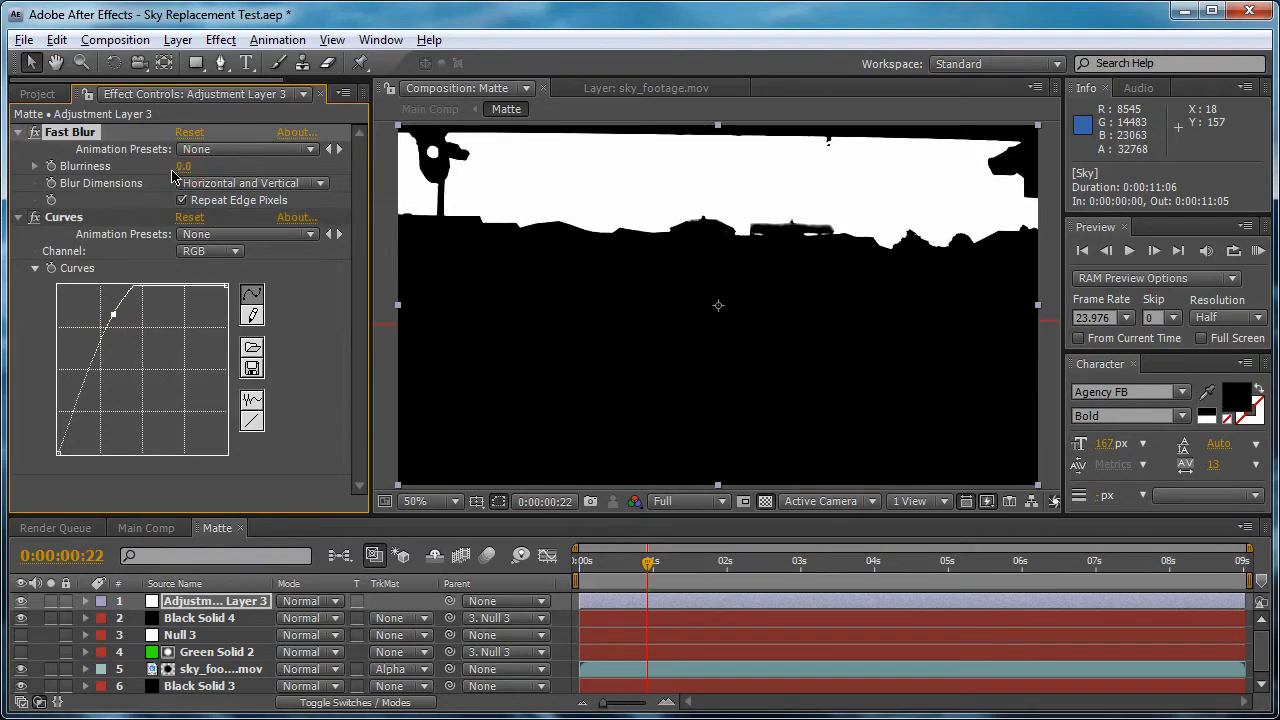
left_click(151, 529)
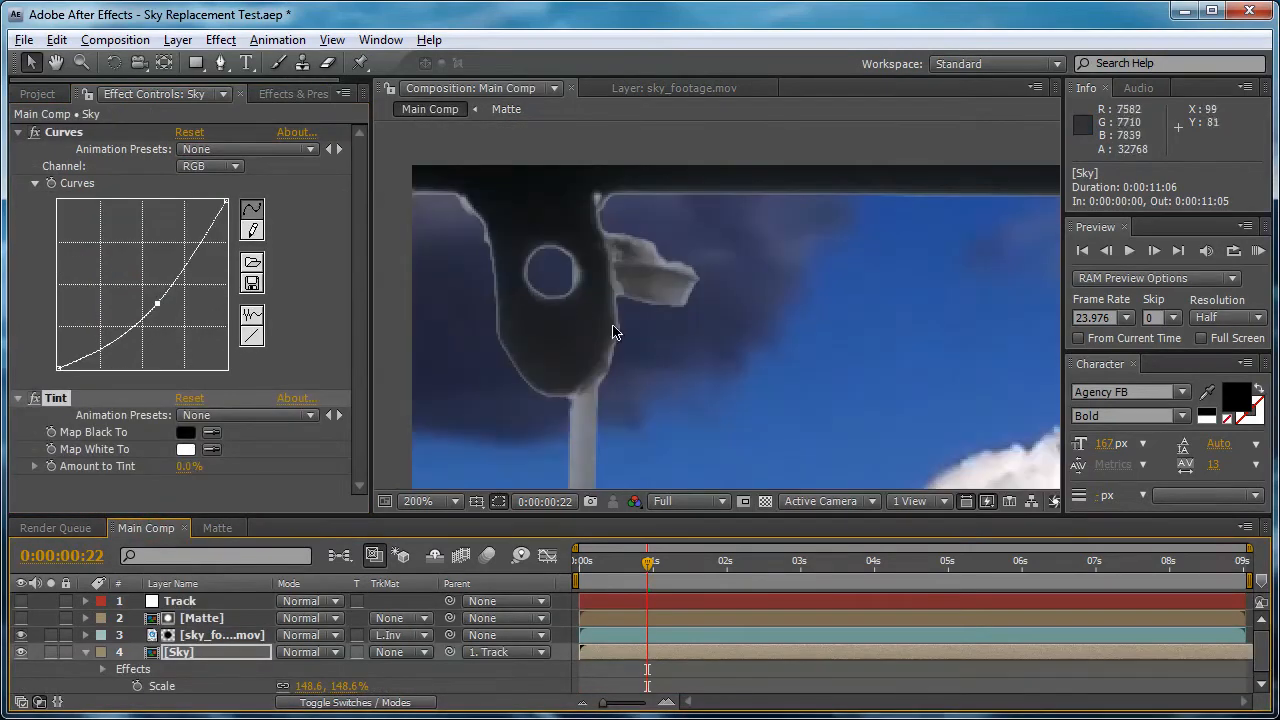
left_click_drag(616, 329, 553, 278)
Add a second Curves effect to the Matte comp's Adjustment Layer 3 and raise its shadows steeply to tighten the matte
left_click(217, 528)
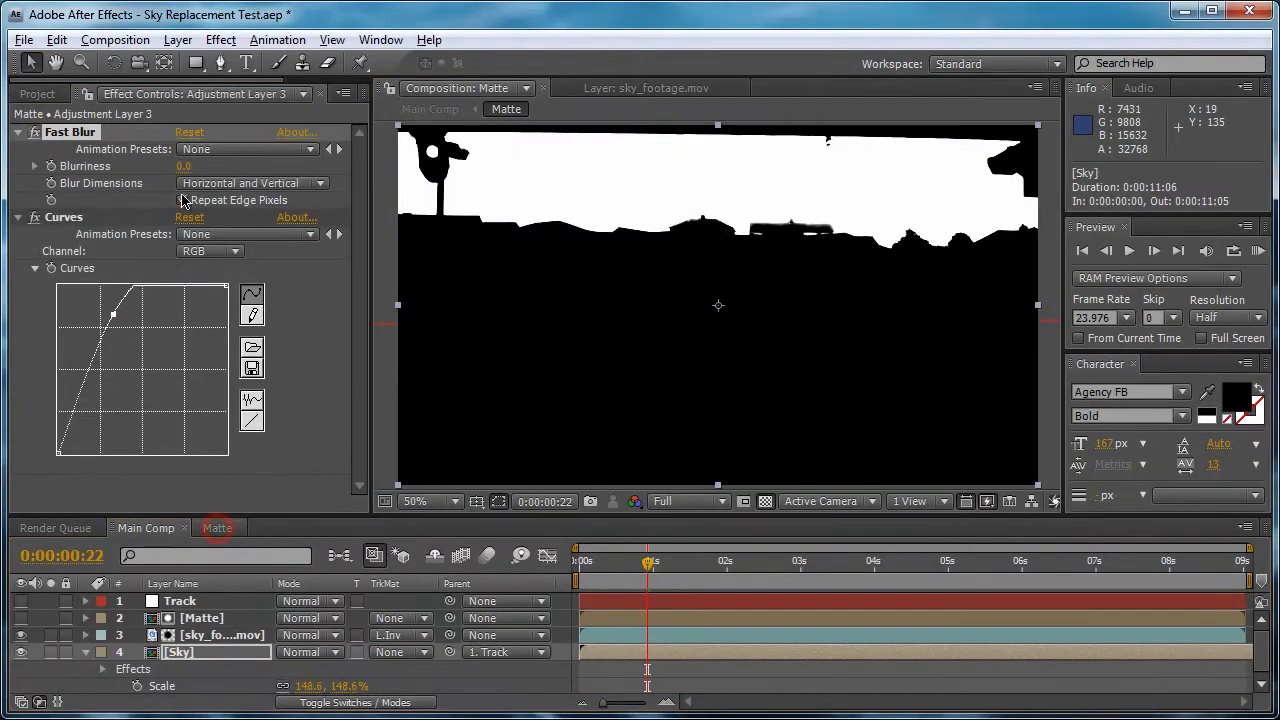
left_click(221, 40)
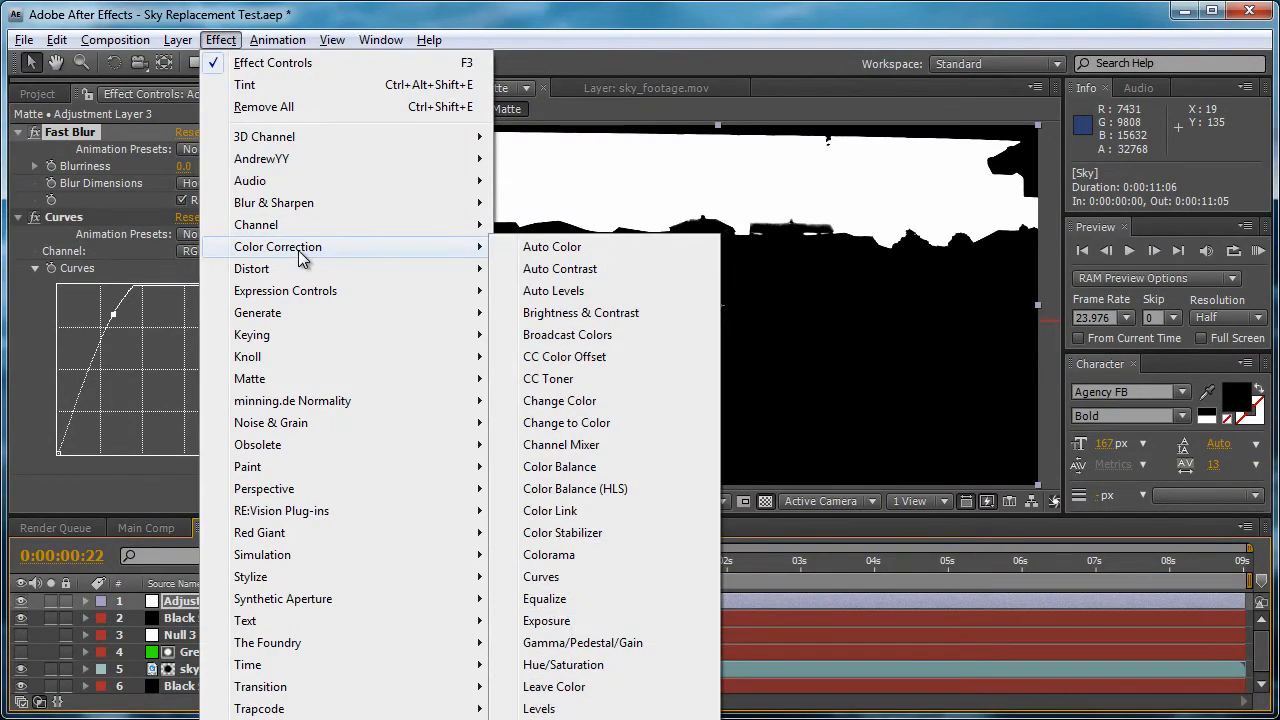
left_click(537, 38)
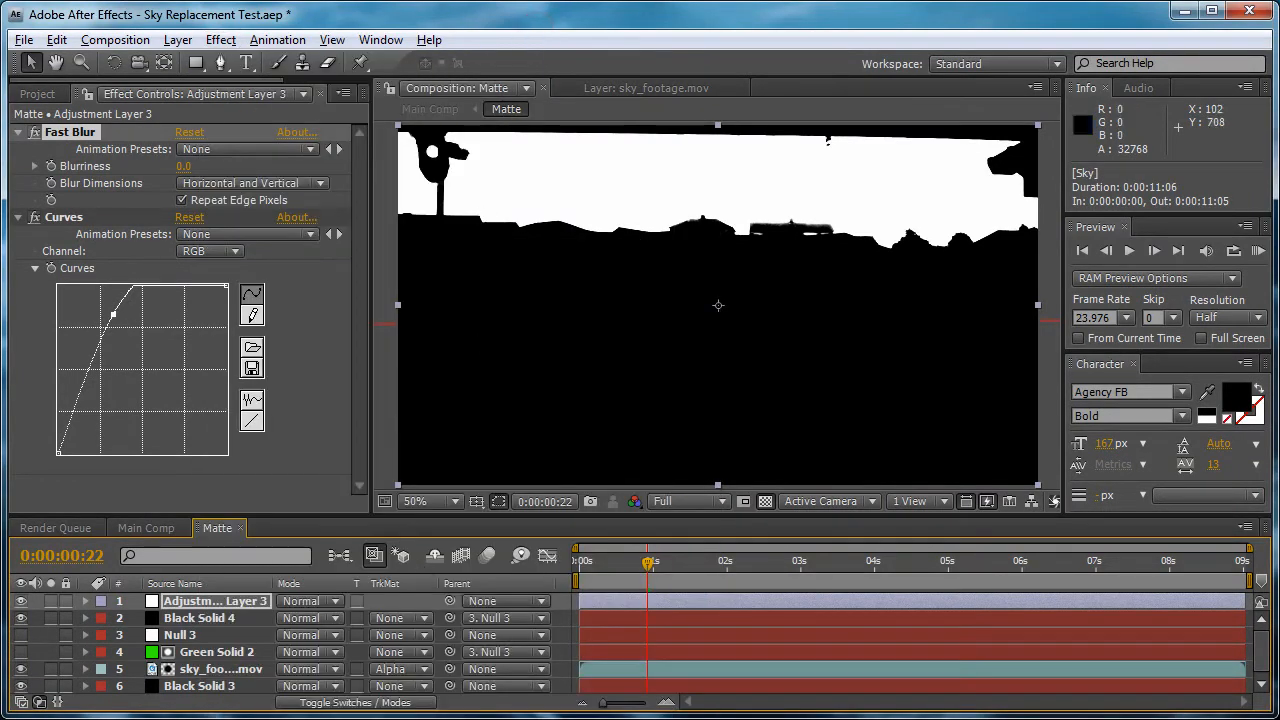
left_click(218, 42)
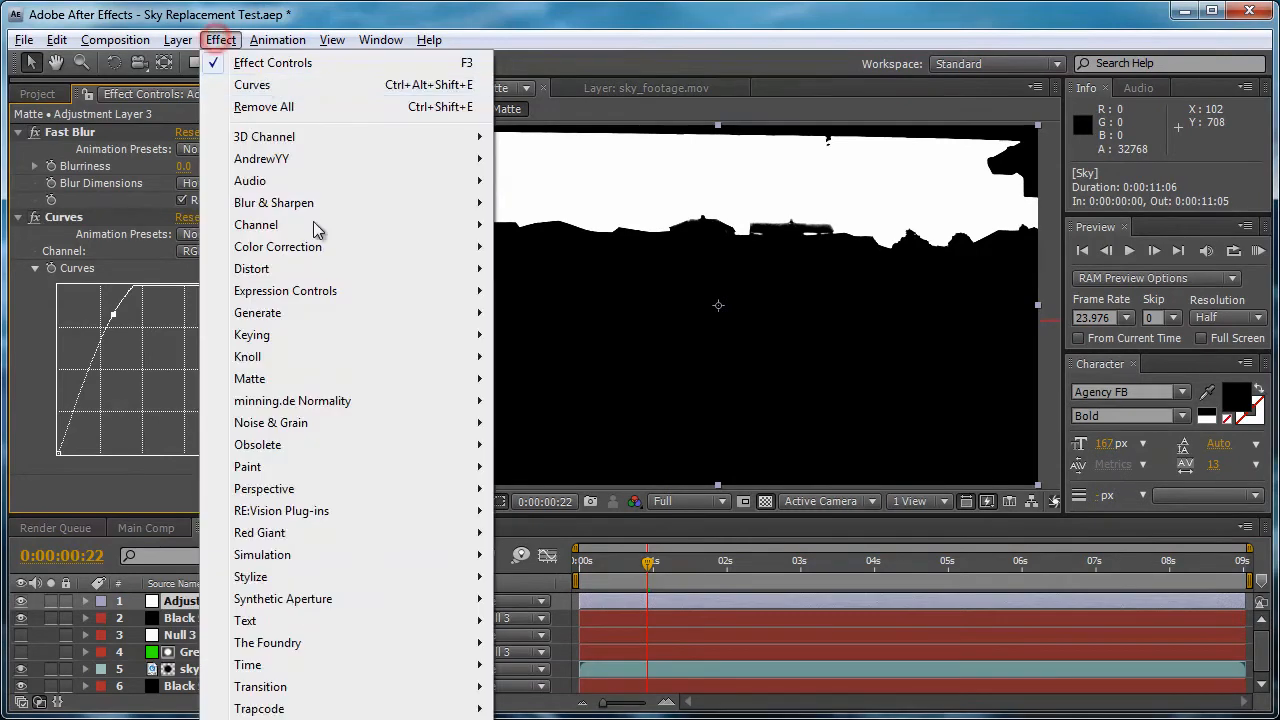
left_click(337, 246)
left_click(605, 578)
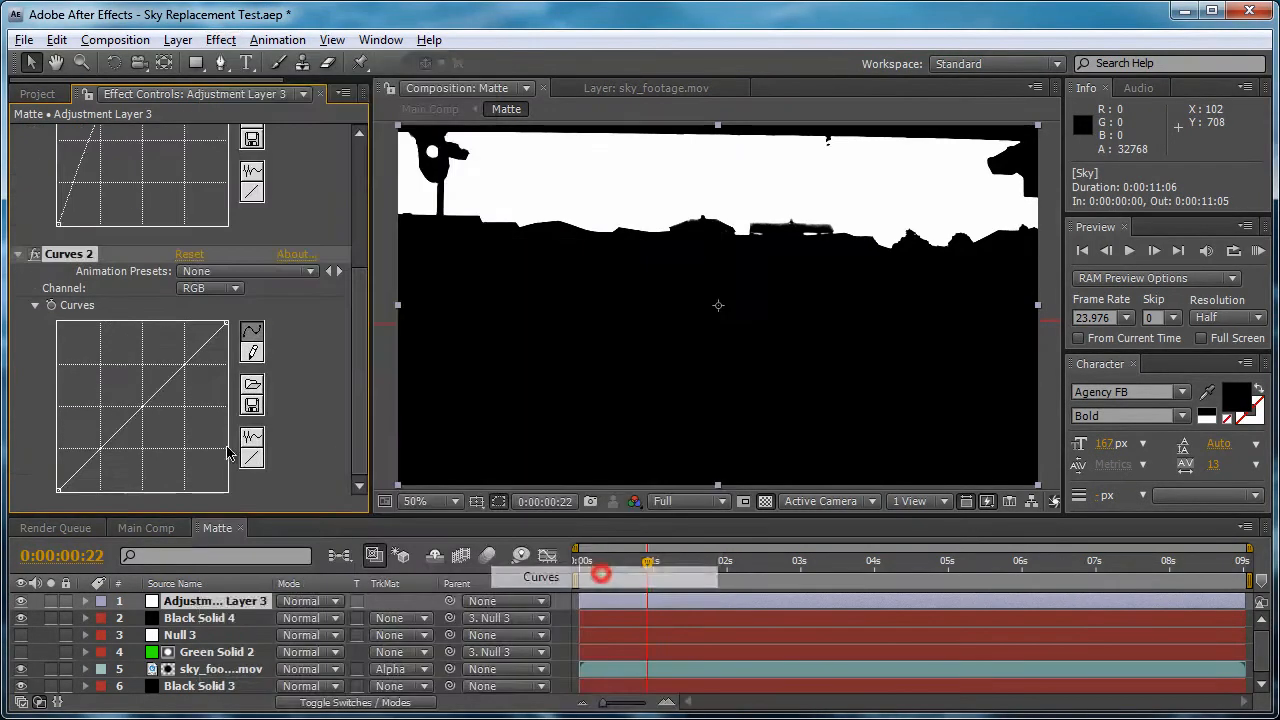
left_click_drag(94, 466, 65, 378)
Set the Fast Blur's Blurriness to 1 on Adjustment Layer 3
scroll(240, 300, "up", 5)
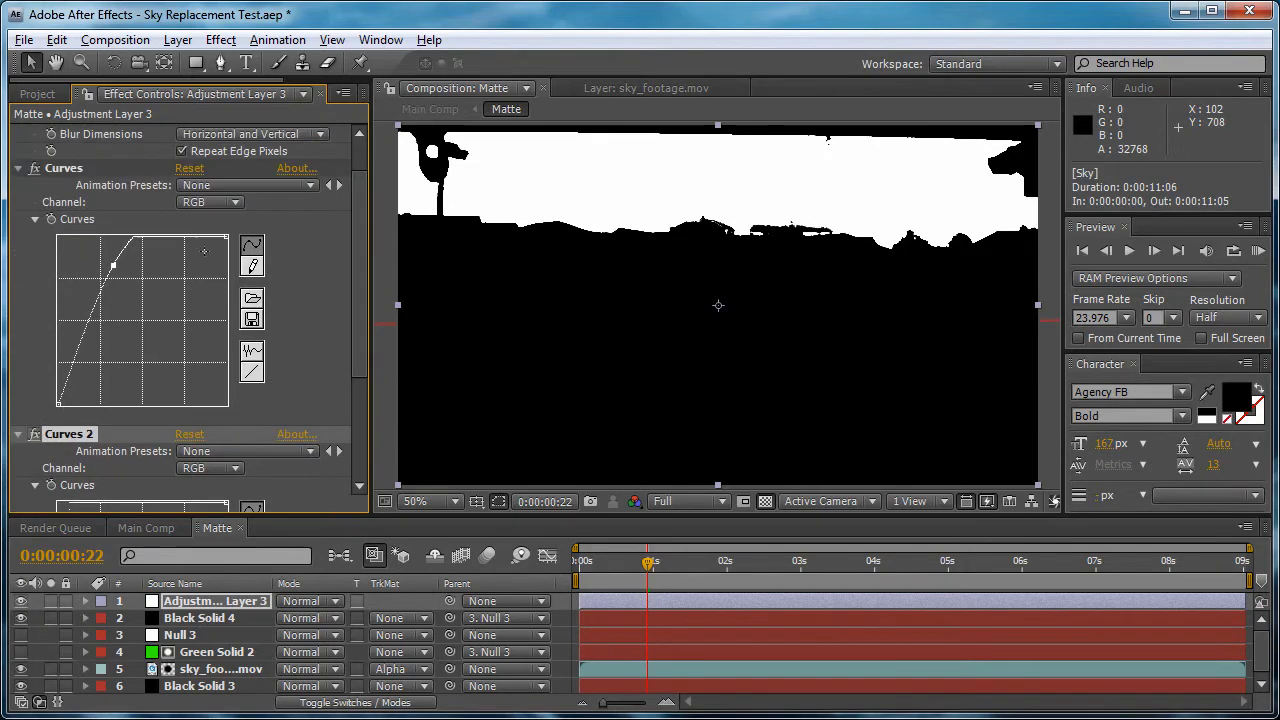
left_click(83, 135)
left_click(184, 166)
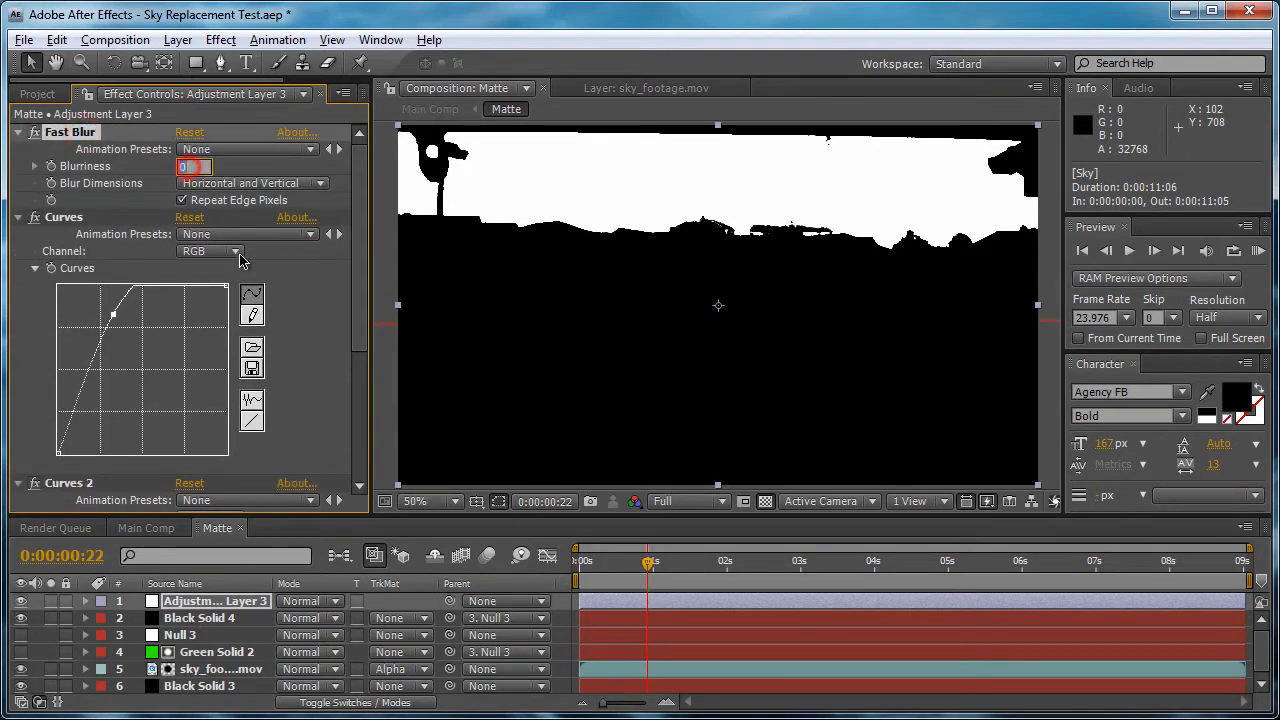
type("1")
key("Return")
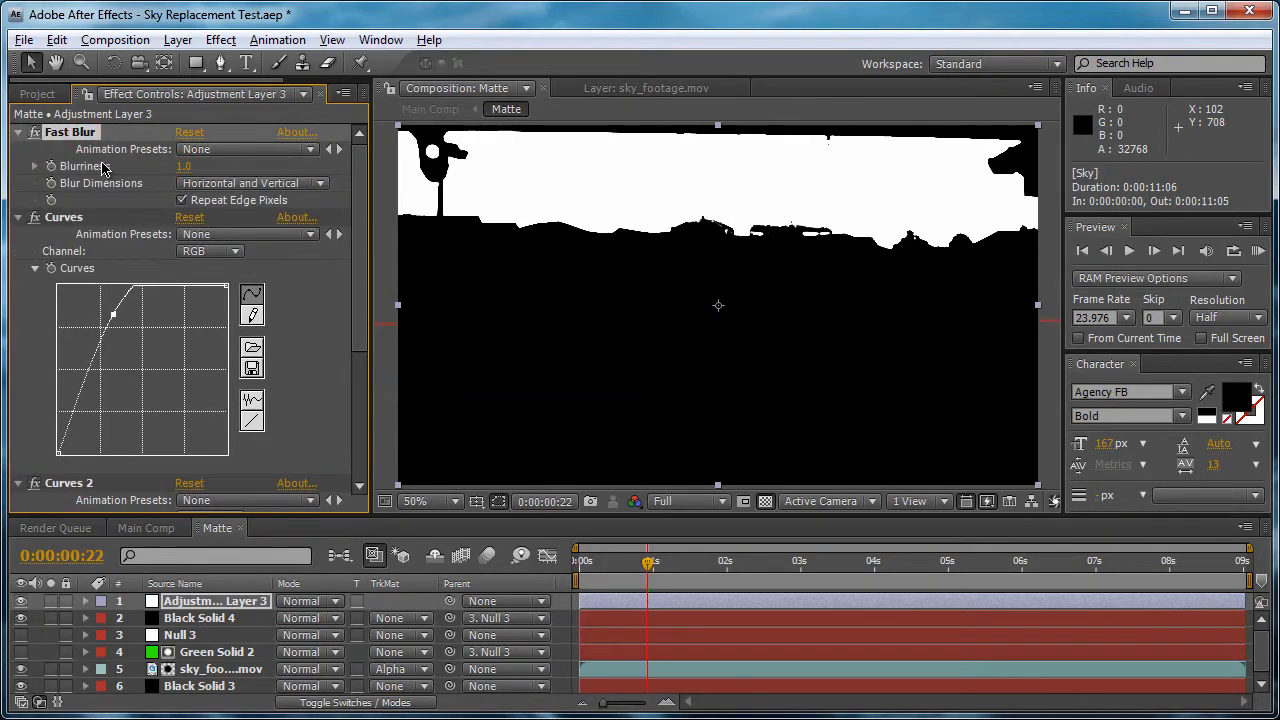
Inspect the replaced sky's matte edges in Main Comp around the window latch, rooftops and horizon at several times, including 0:00:01:09 and 0:00:04:07
left_click(148, 528)
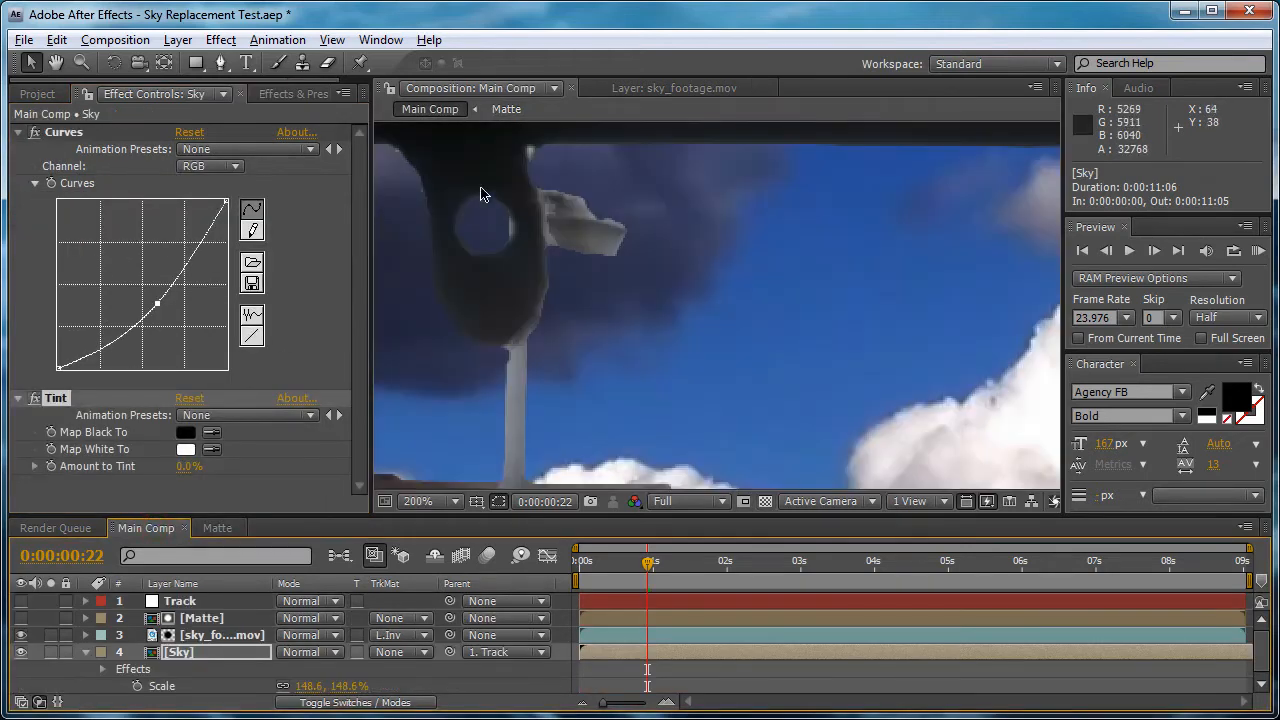
scroll(545, 242, "down", 2)
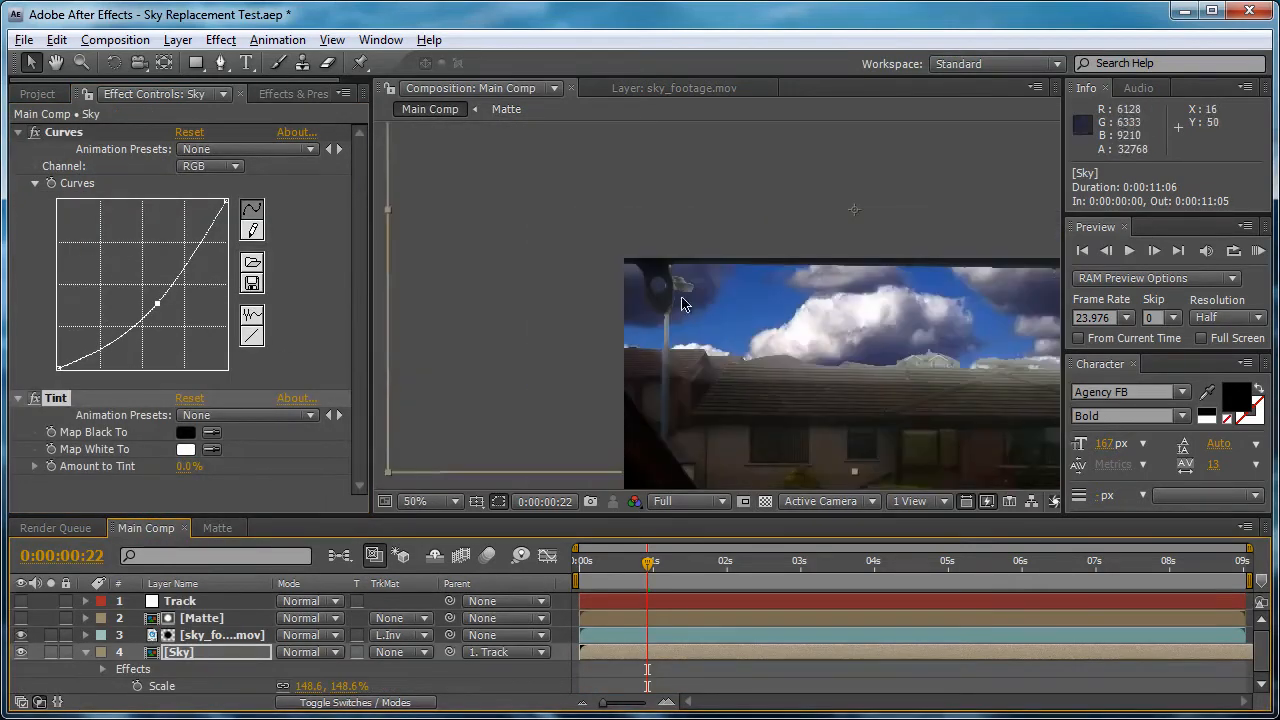
left_click_drag(788, 360, 580, 236)
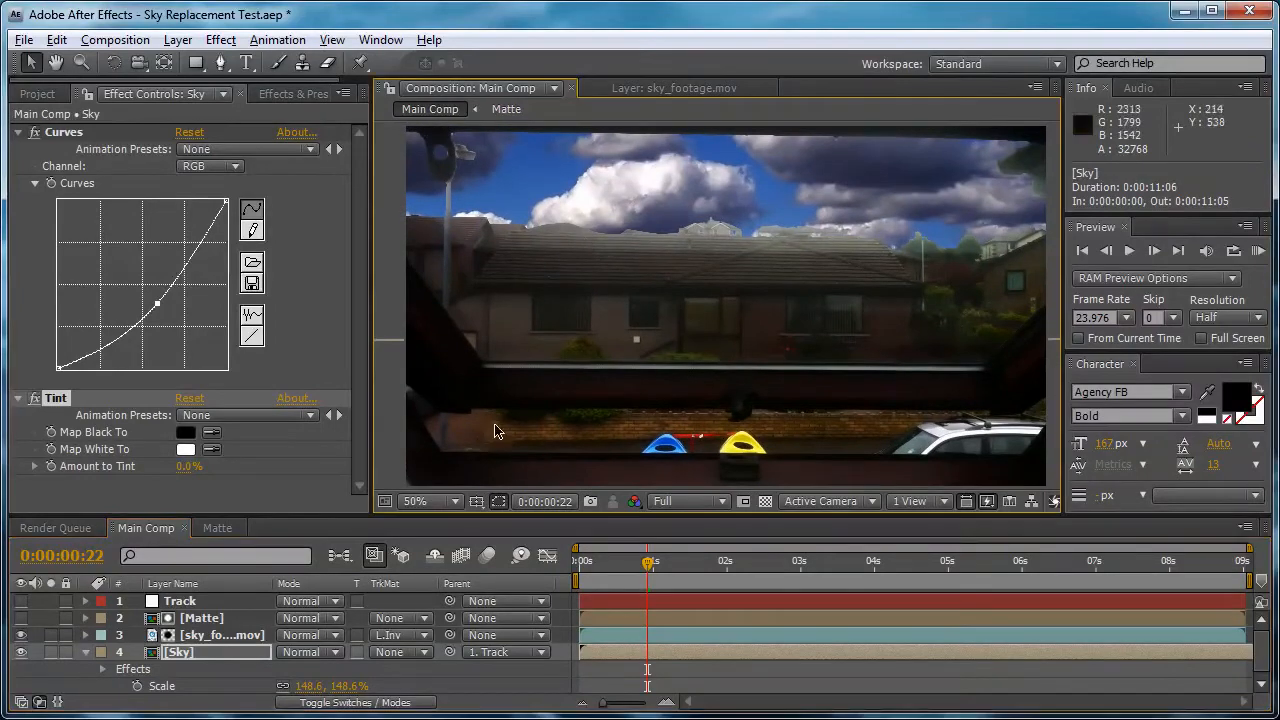
left_click(398, 422)
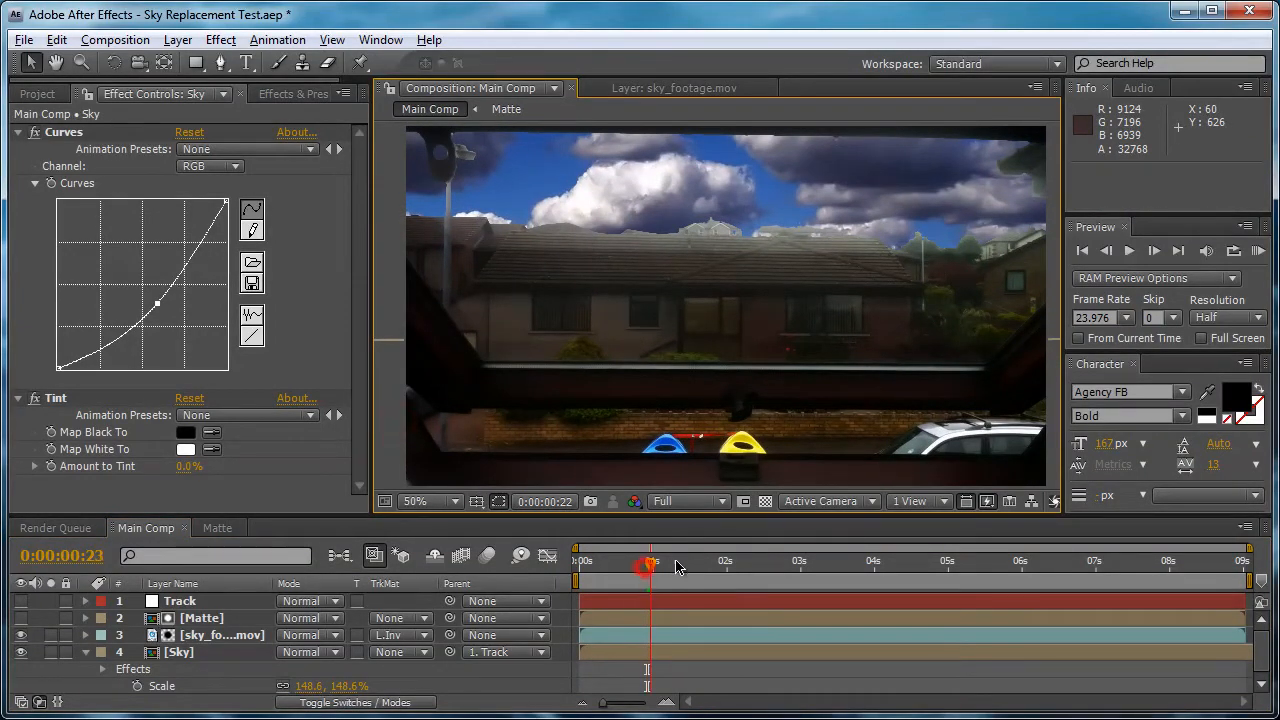
mouse_move(680, 566)
left_mouse_down()
mouse_move(697, 566)
mouse_move(680, 566)
left_mouse_up()
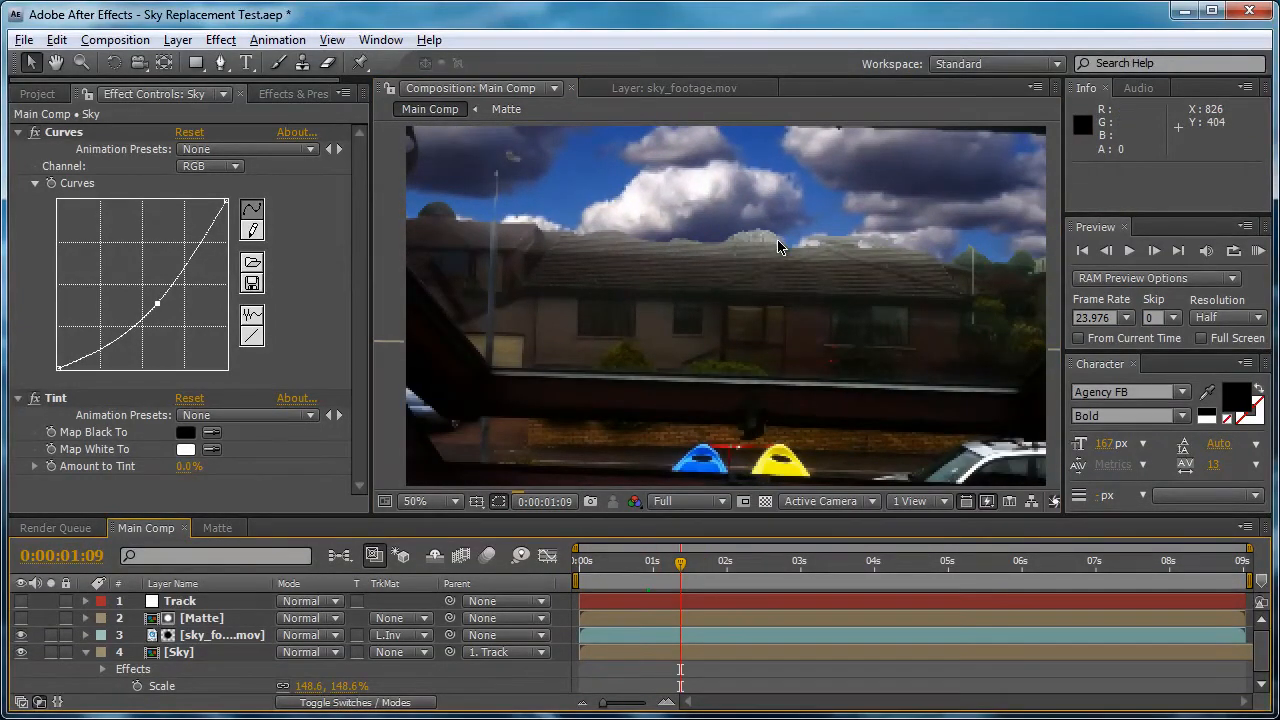
scroll(766, 240, "up", 1)
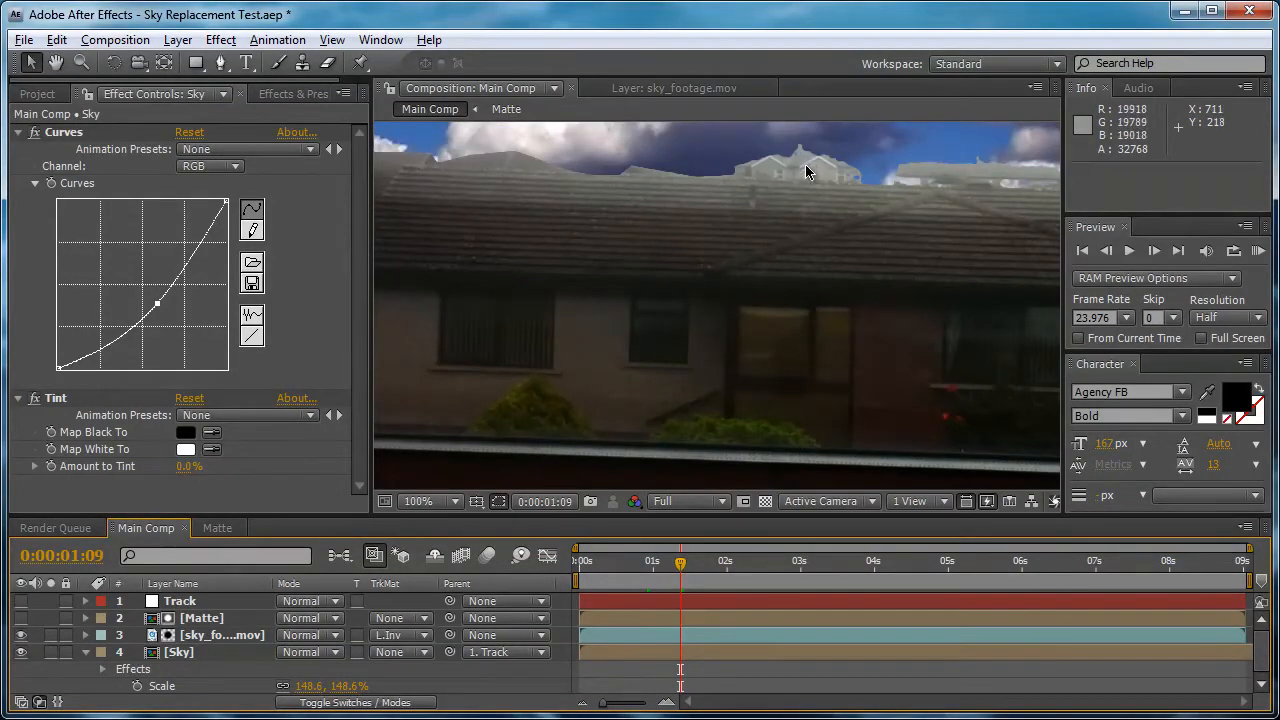
left_click_drag(686, 567, 896, 567)
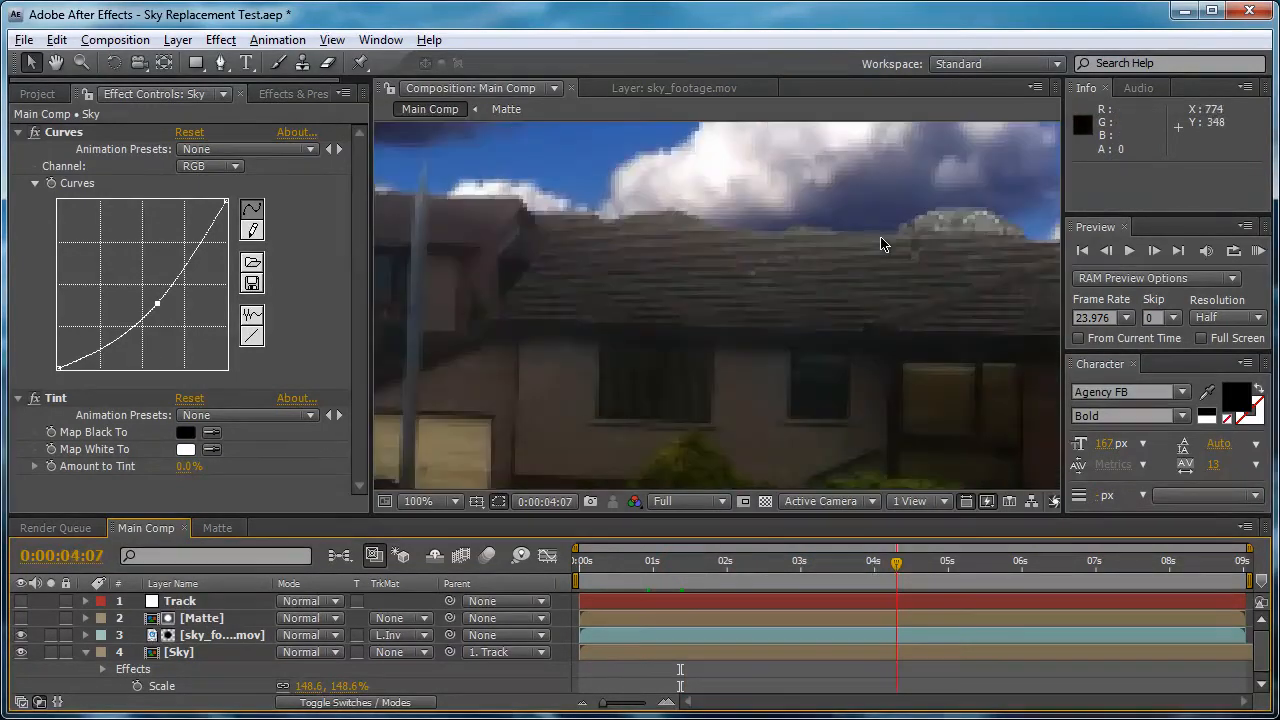
scroll(727, 325, "down", 2)
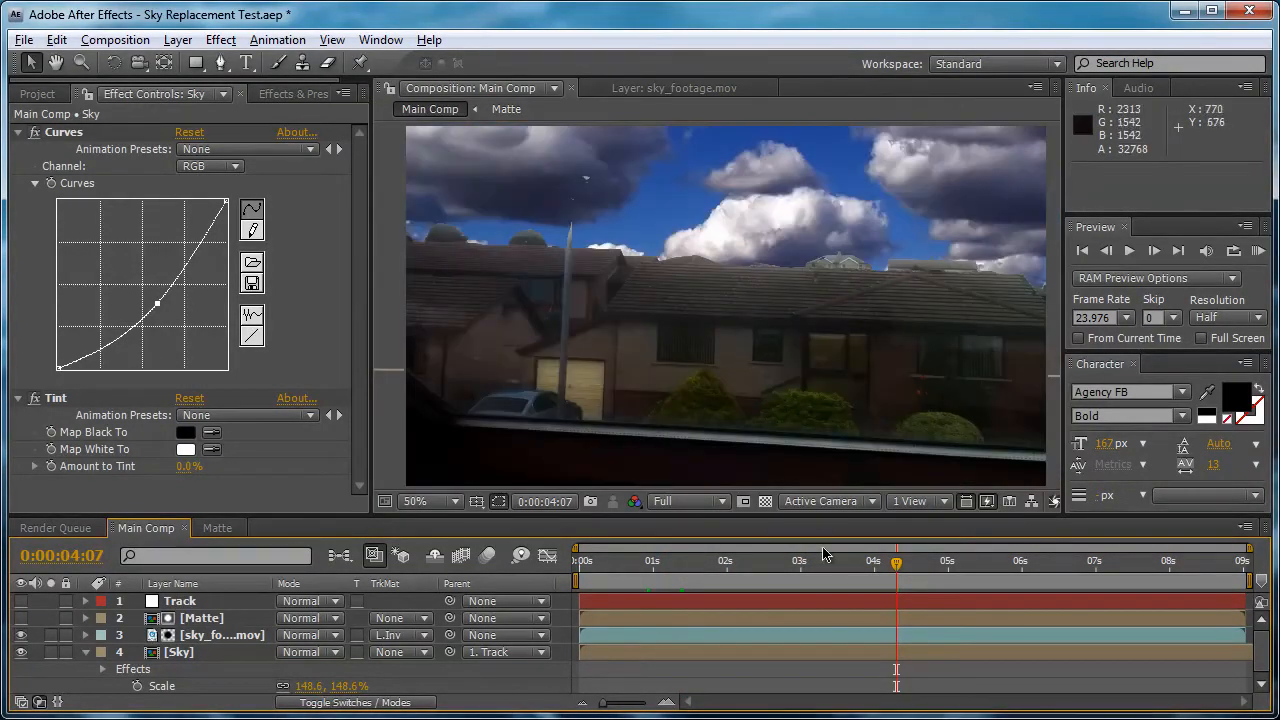
key("Home")
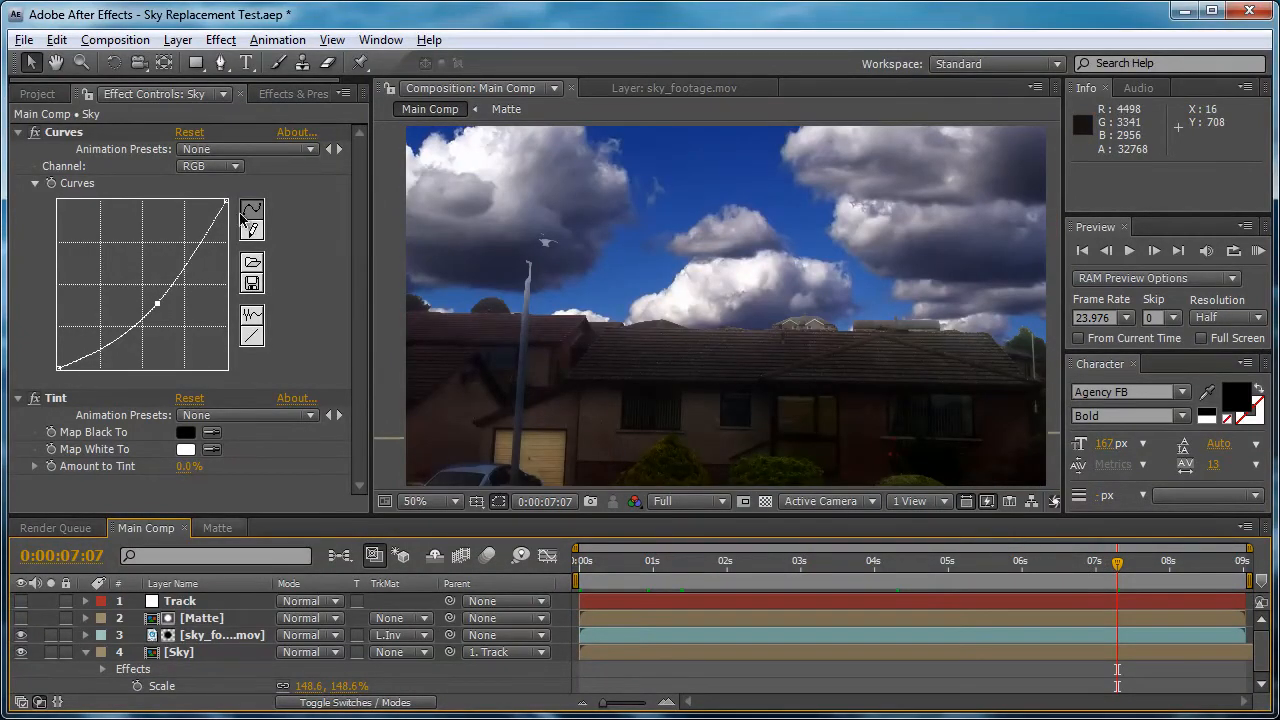
At 0:00:07:07, add a Change to Color effect to the Sky layer and sample its From colour from the deep blue sky
left_click(207, 652)
left_click(221, 40)
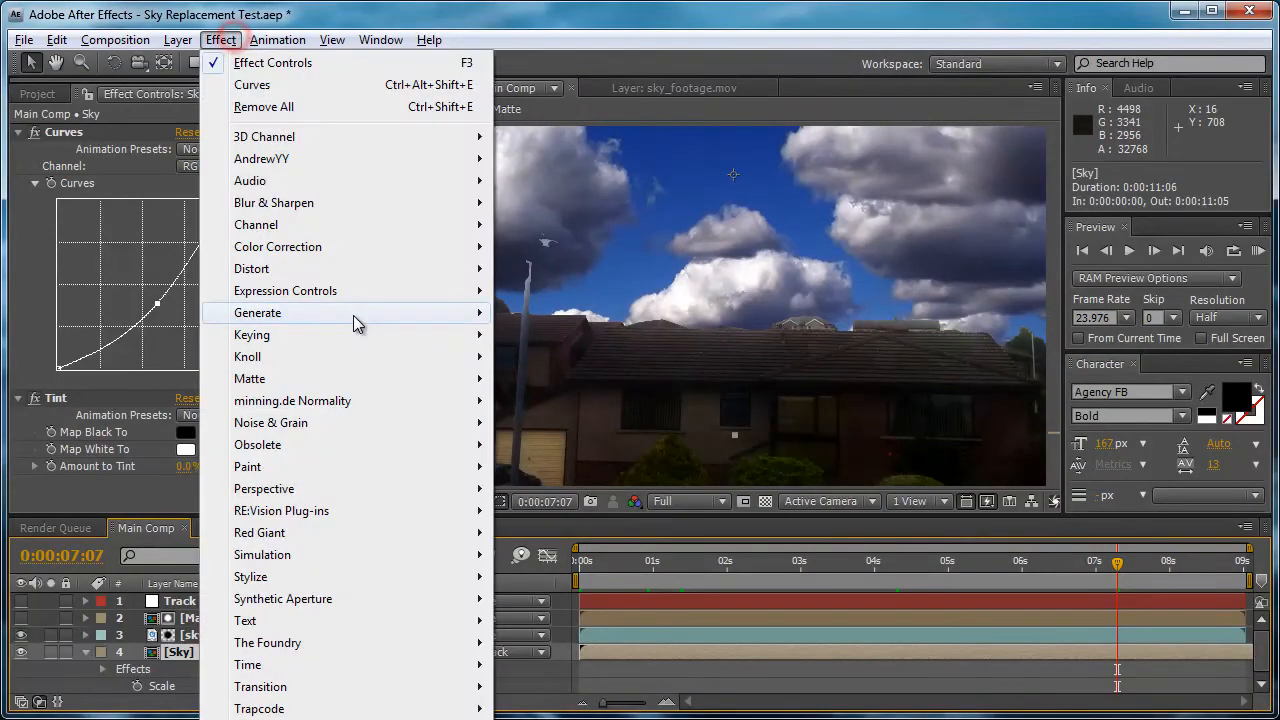
left_click(357, 254)
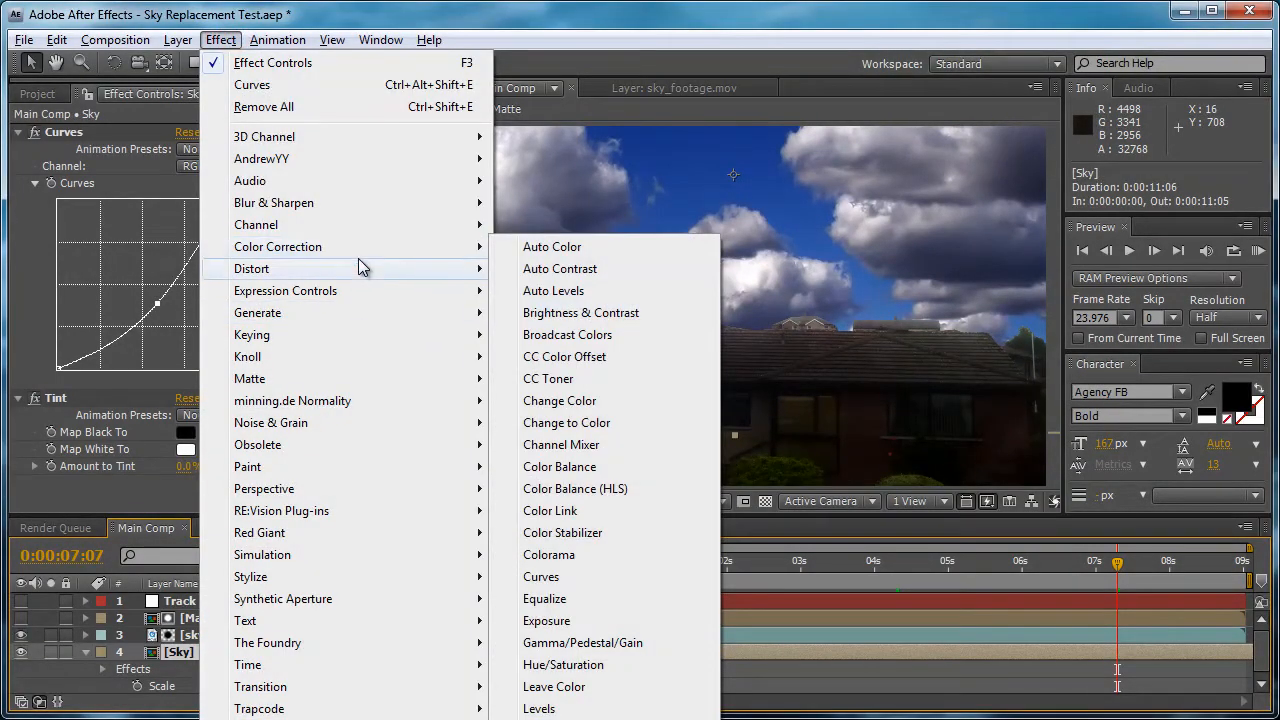
left_click(364, 243)
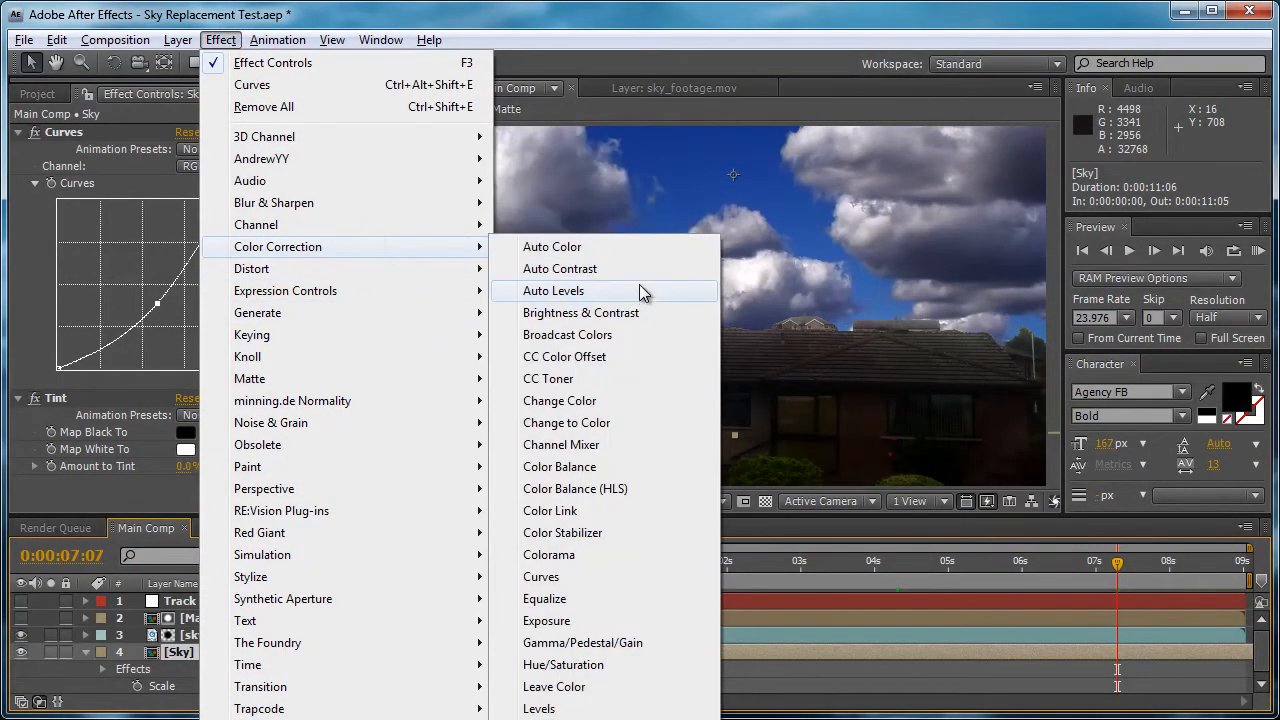
left_click(610, 424)
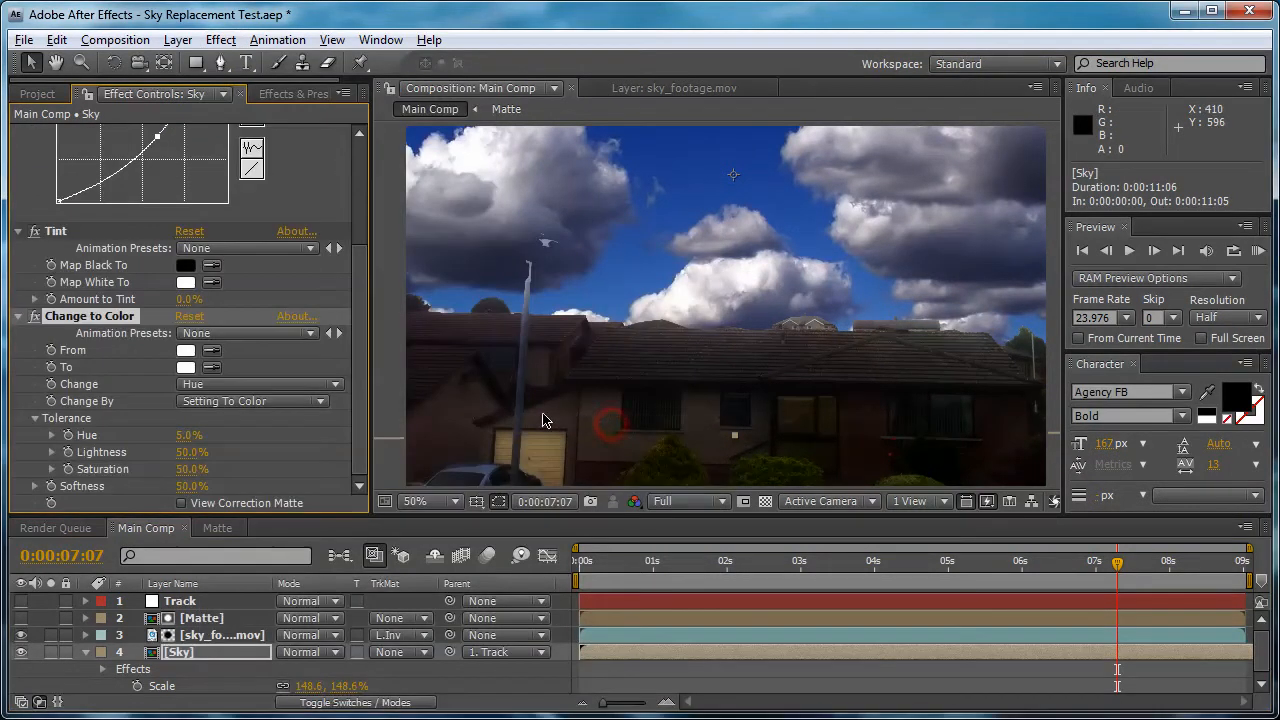
left_click(212, 351)
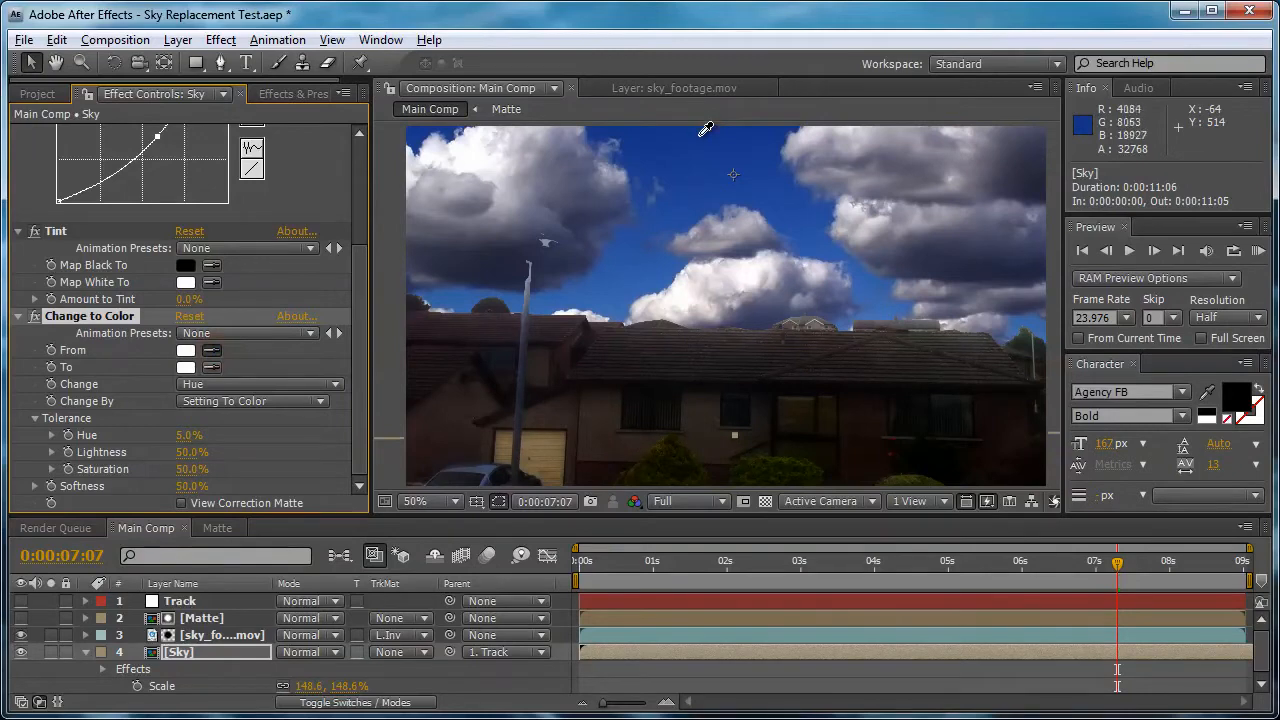
left_click(701, 133)
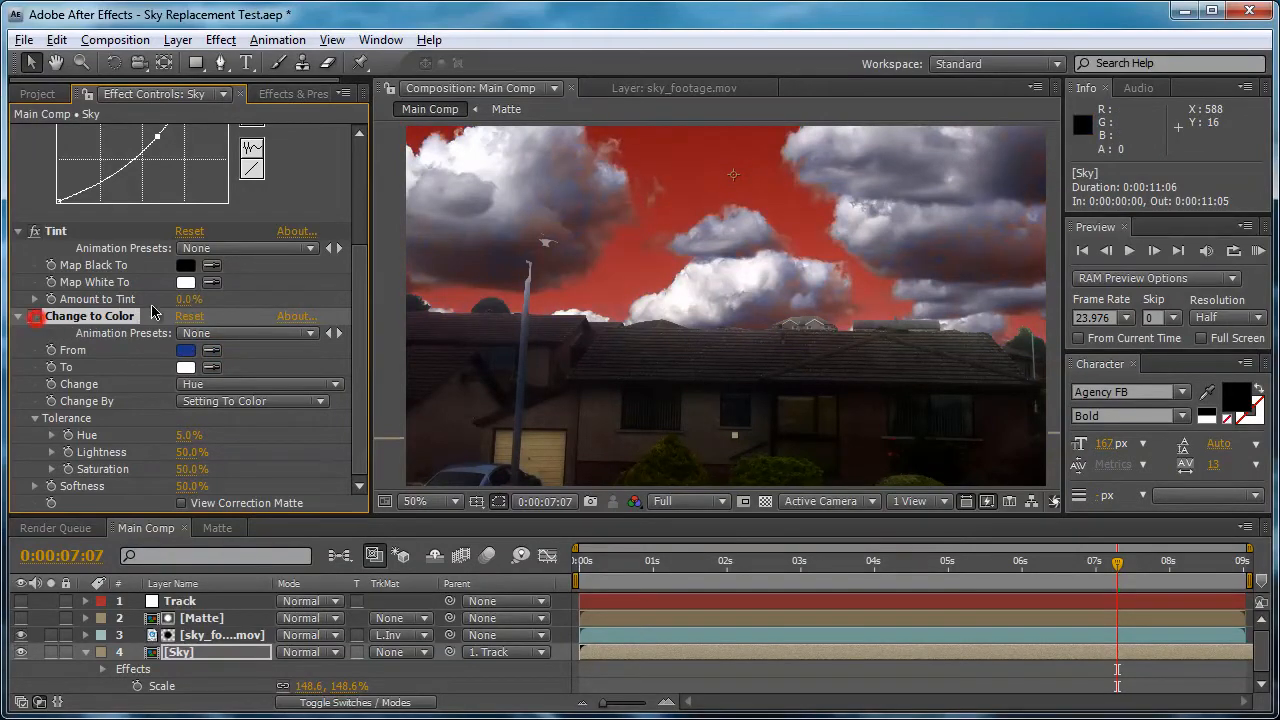
Set the Tint amount to 20% and Change to Color's To colour to bright blue 0072FF, comparing the sky with that effect off and on
left_click_drag(183, 299, 196, 300)
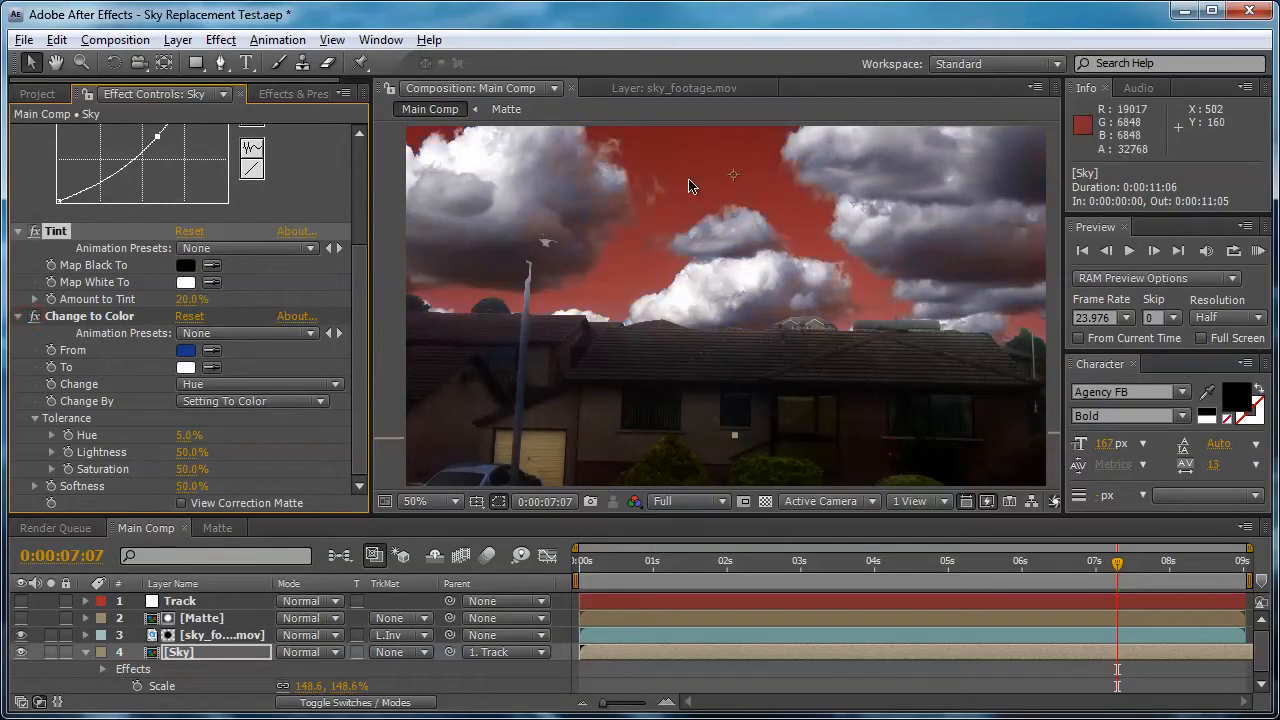
left_click(186, 367)
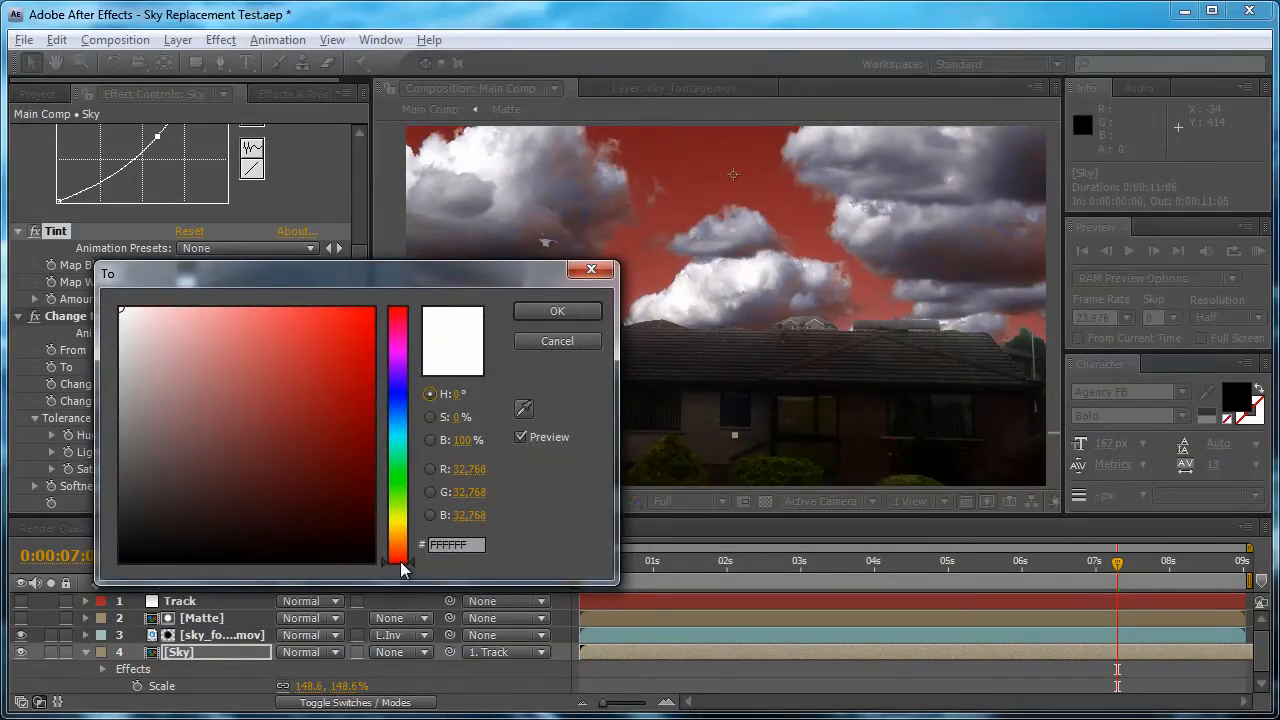
left_click_drag(401, 563, 396, 420)
left_click_drag(358, 350, 374, 308)
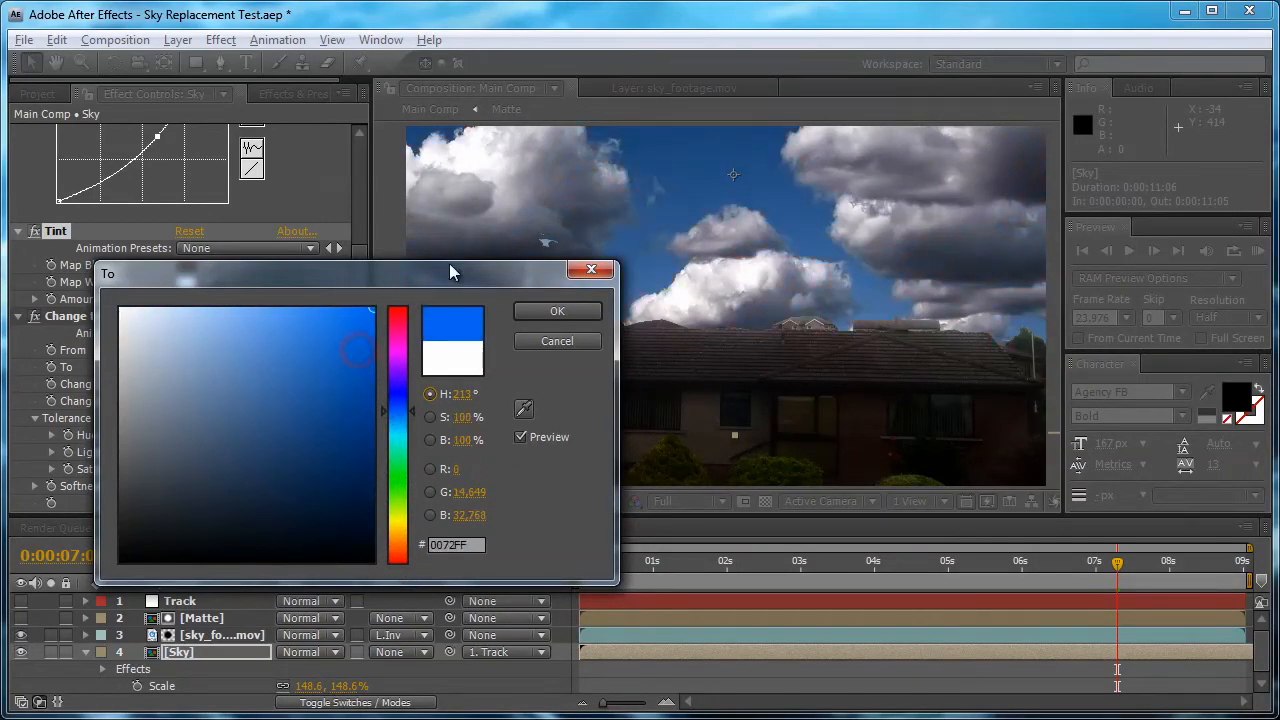
left_click(537, 311)
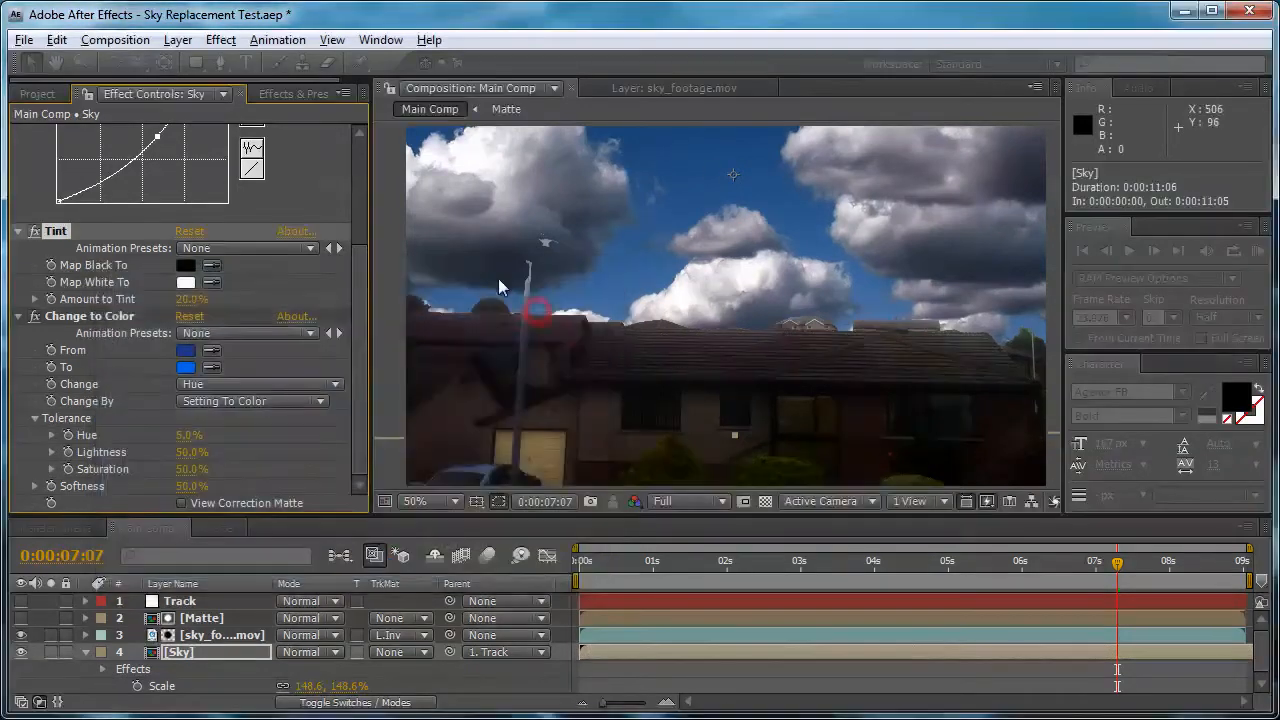
left_click(34, 317)
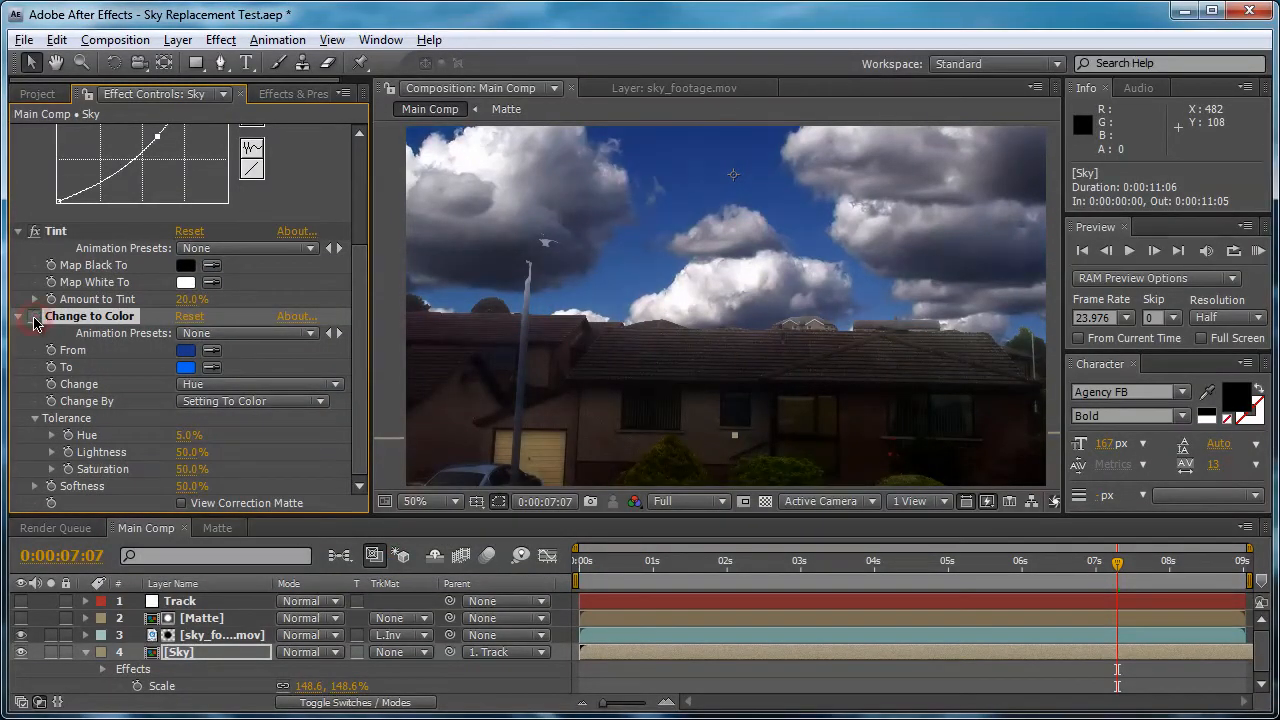
left_click(34, 317)
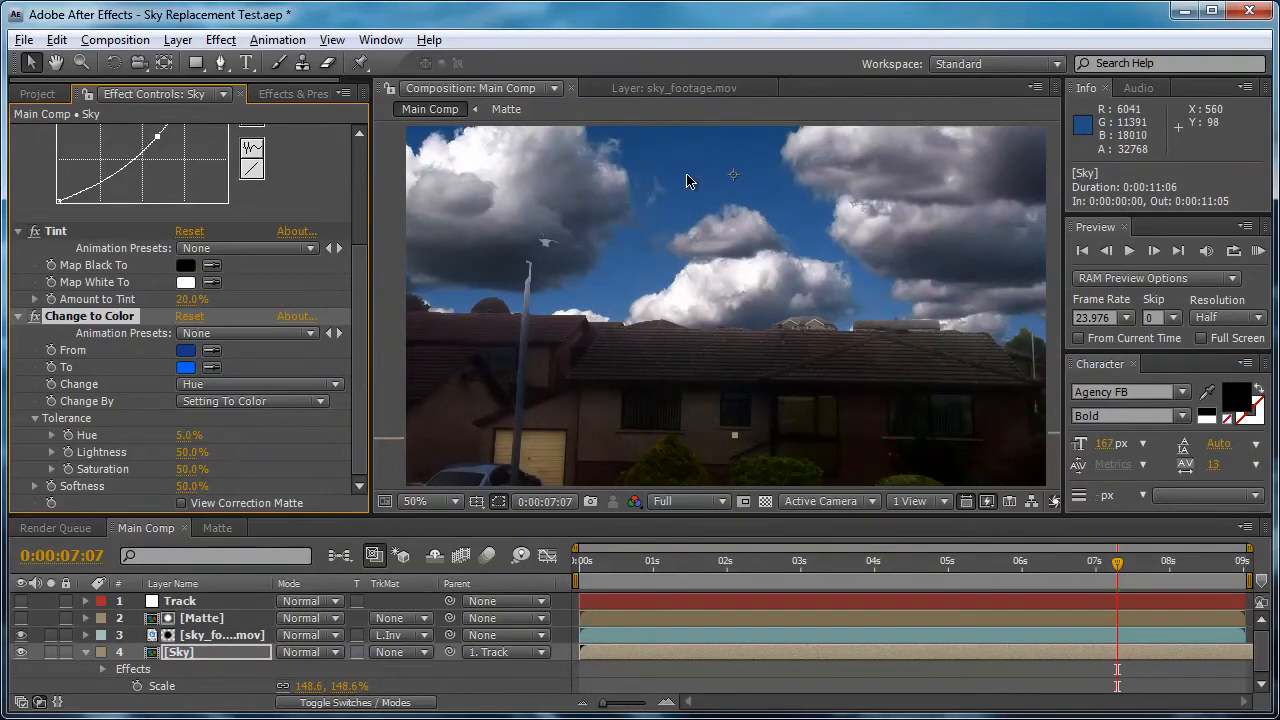
Collapse the Change to Color, Tint and Curves effects of the Sky layer
left_click(19, 316)
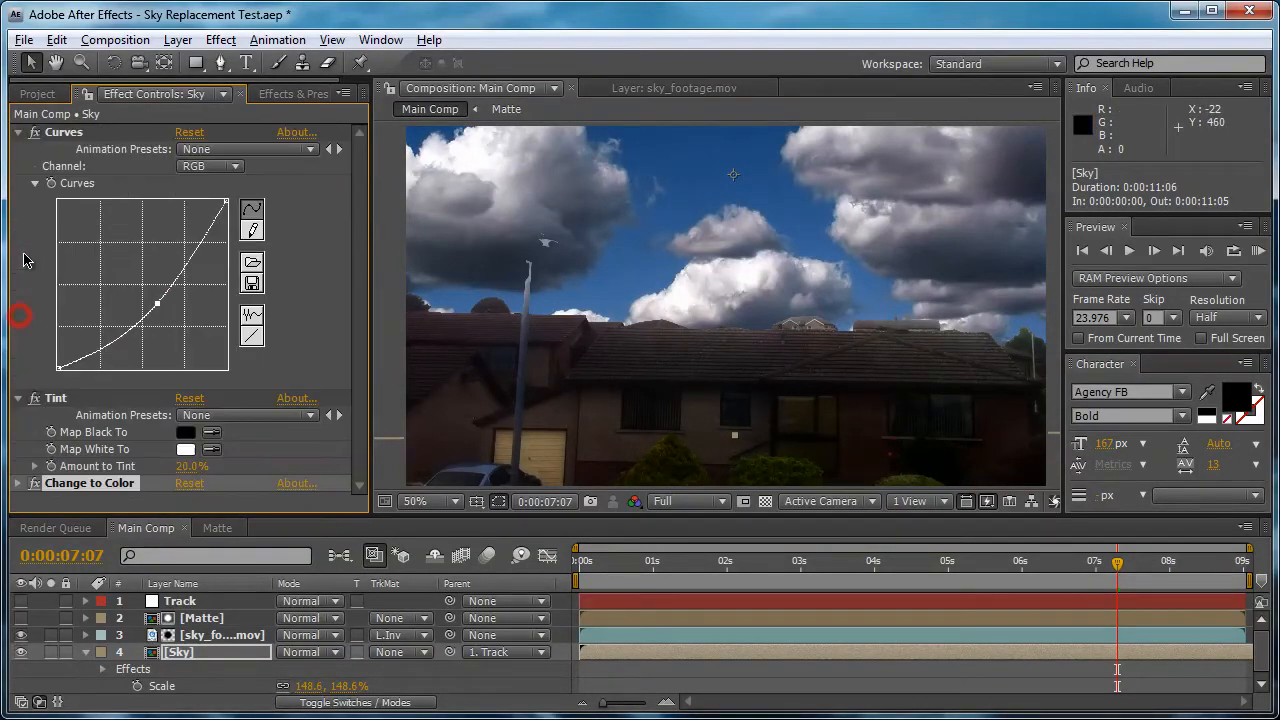
left_click(17, 398)
left_click(17, 133)
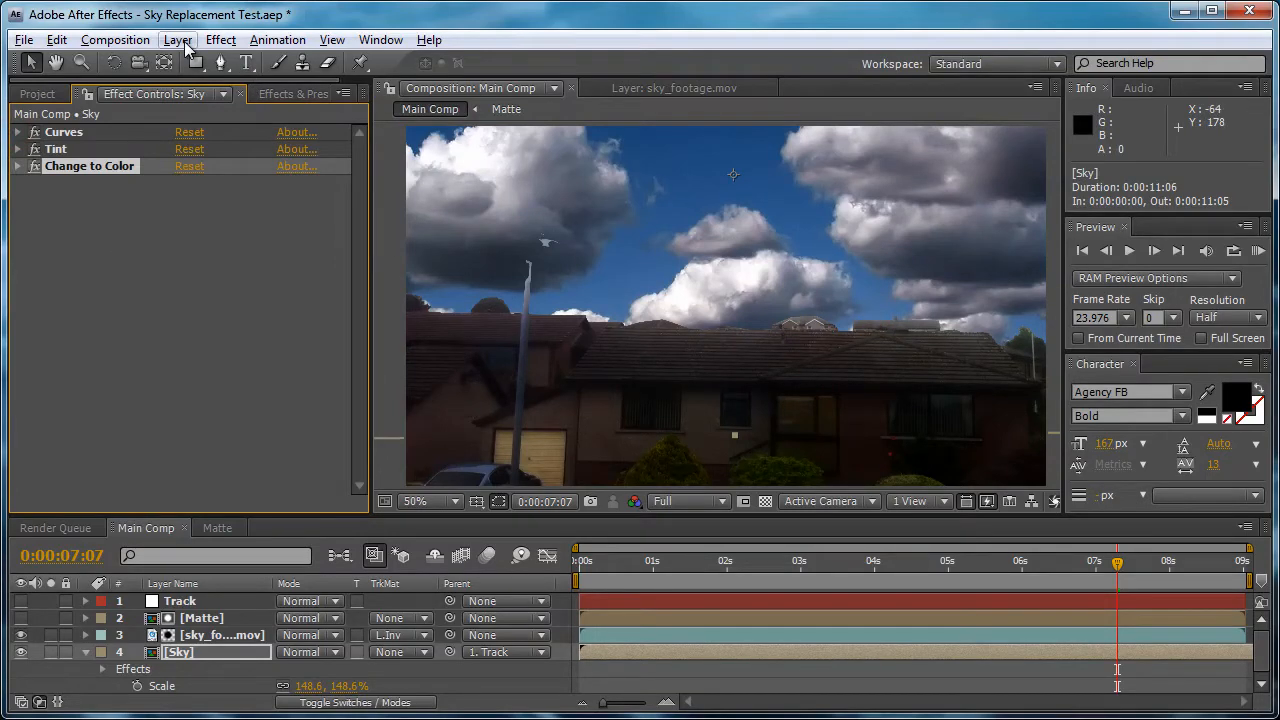
Create a comp-size solid in pure red (FF0000), place it directly above the Sky layer and hide it
left_click(205, 652)
left_click(178, 40)
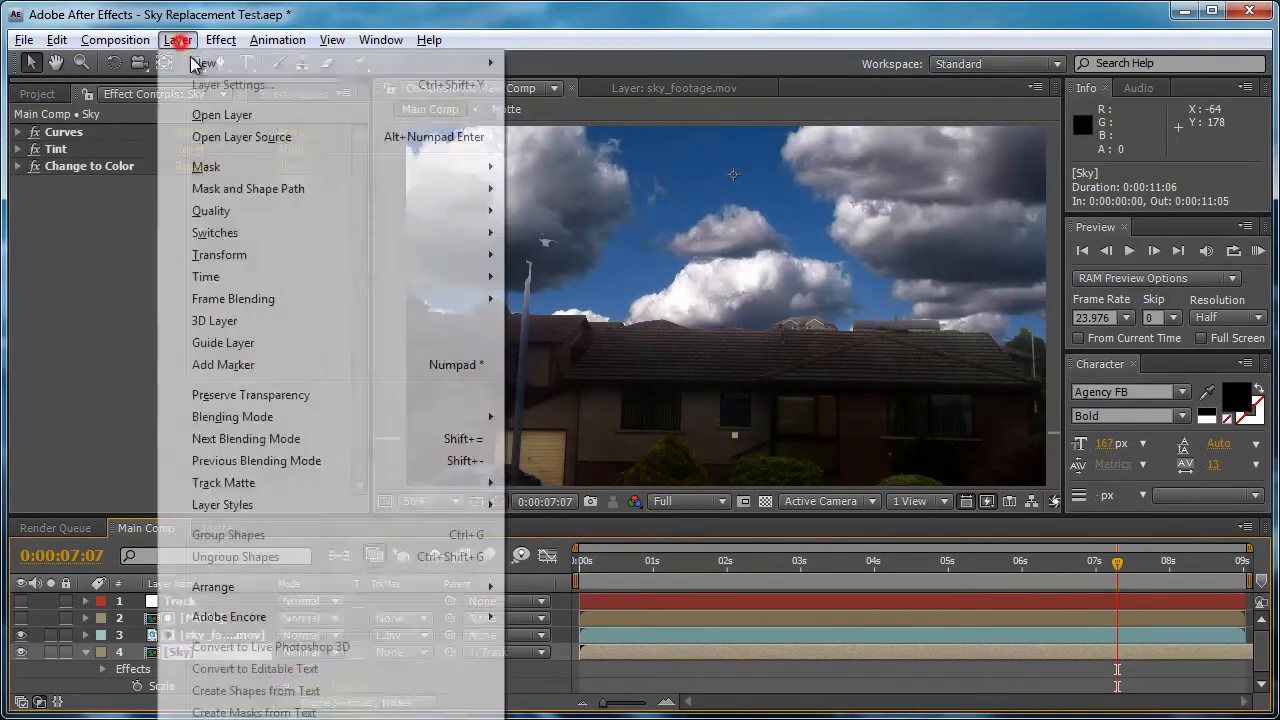
mouse_move(300, 62)
left_click(680, 85)
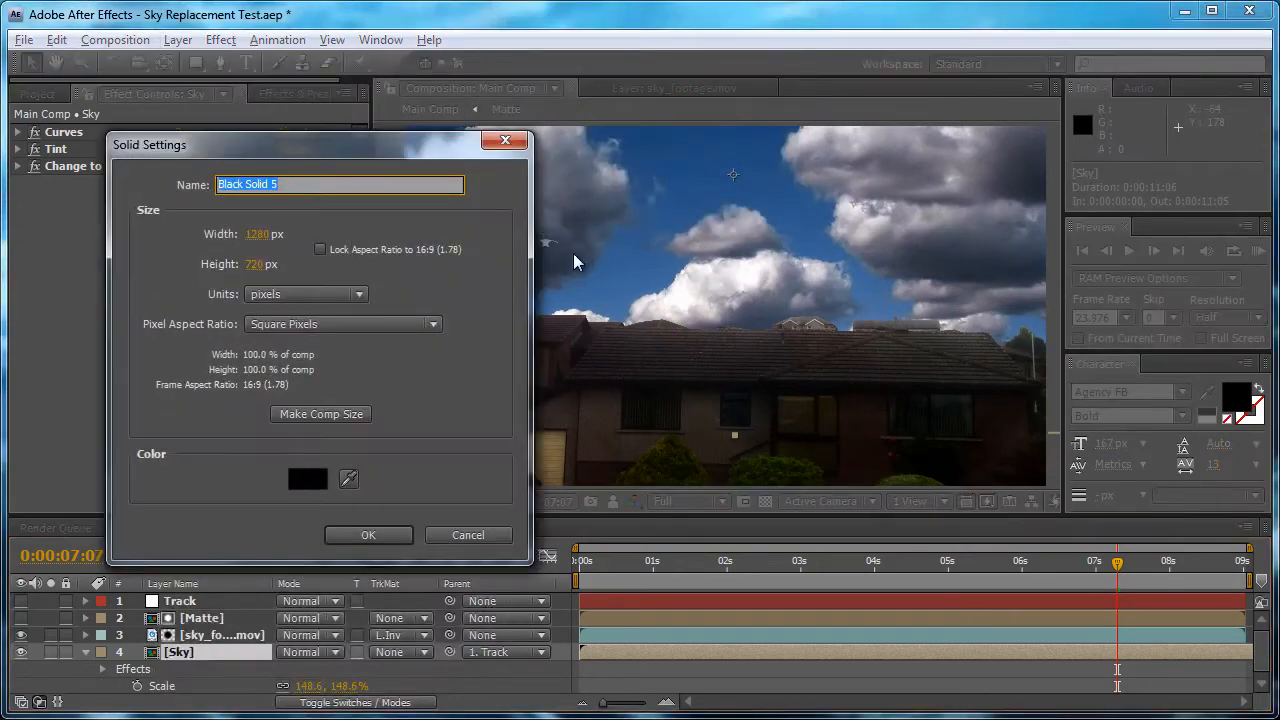
left_click(322, 416)
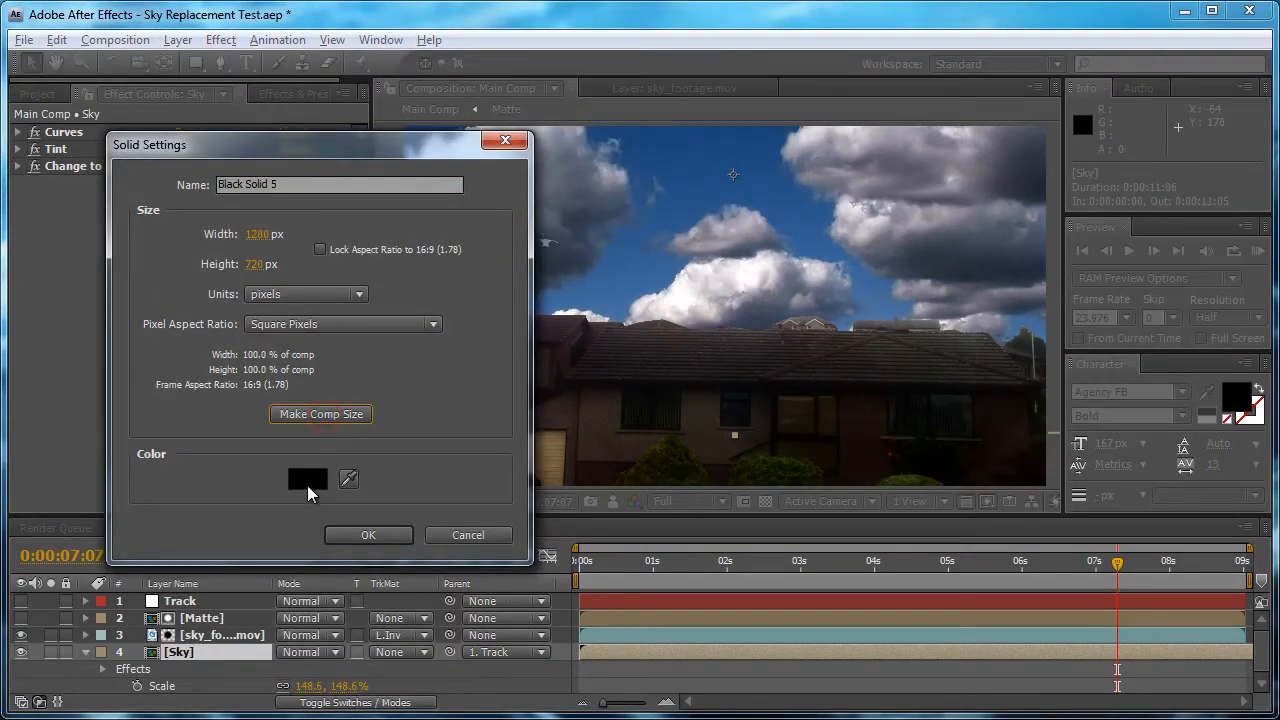
left_click(307, 480)
left_click(347, 448)
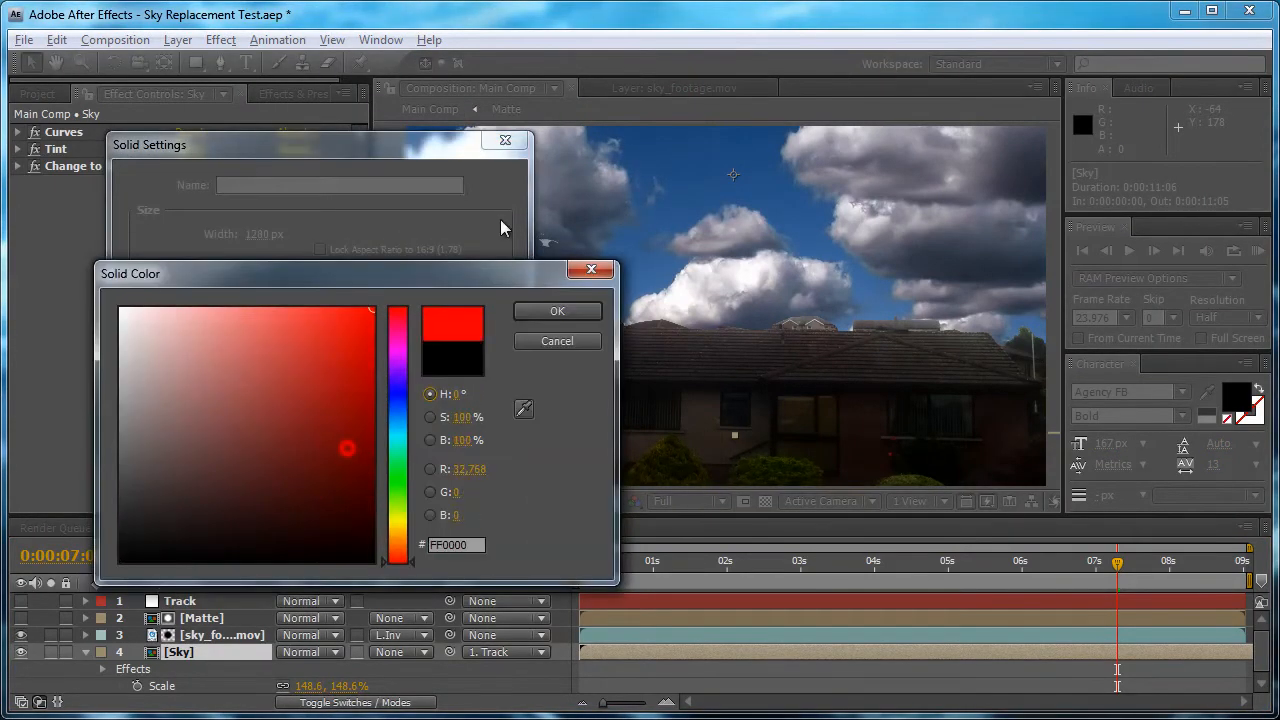
left_click(557, 313)
left_click(366, 531)
left_click_drag(203, 601, 208, 663)
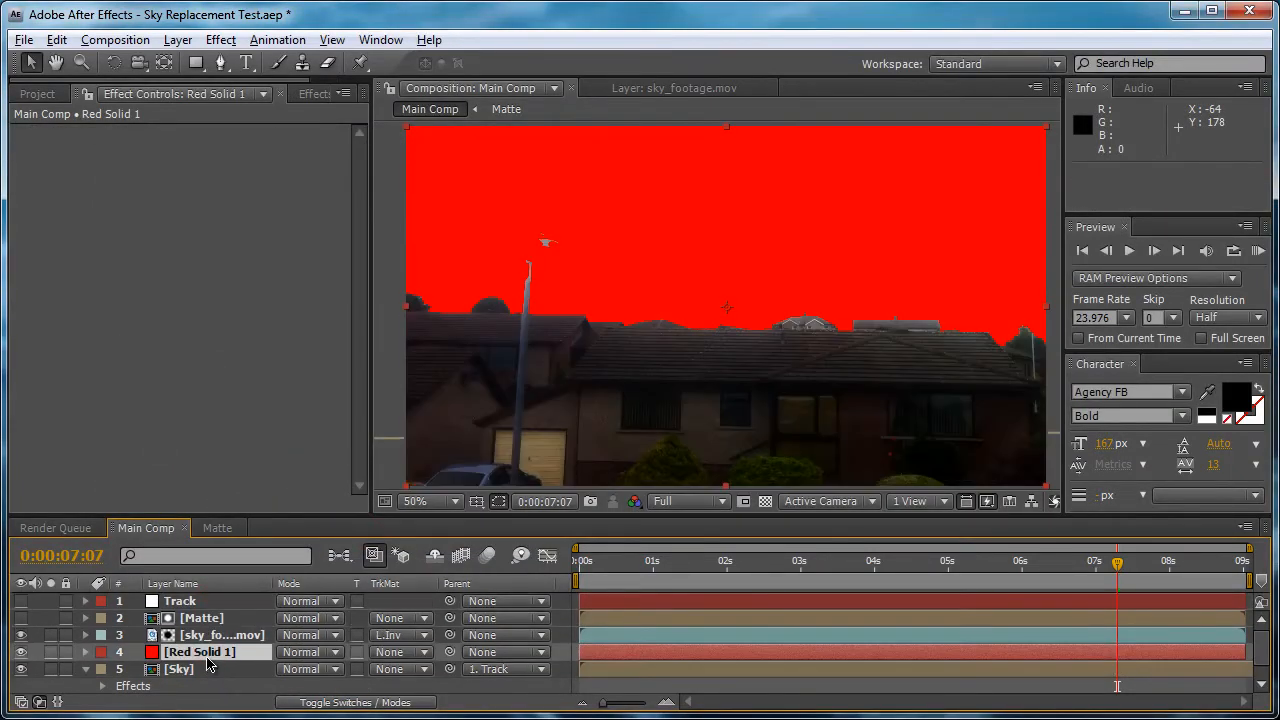
left_click(21, 653)
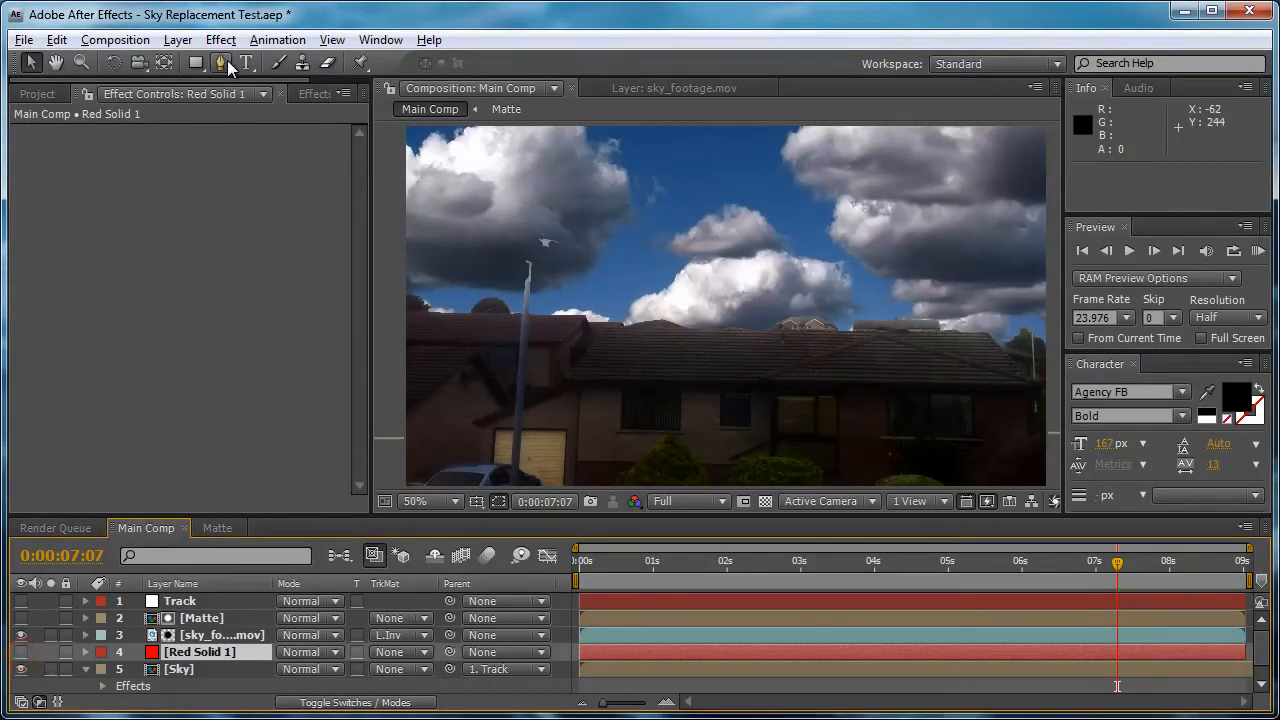
Draw a closed nine-point Pen mask on the hidden red solid, following the rooftop line and extending well beyond the frame's sides and lower edge
left_click(226, 61)
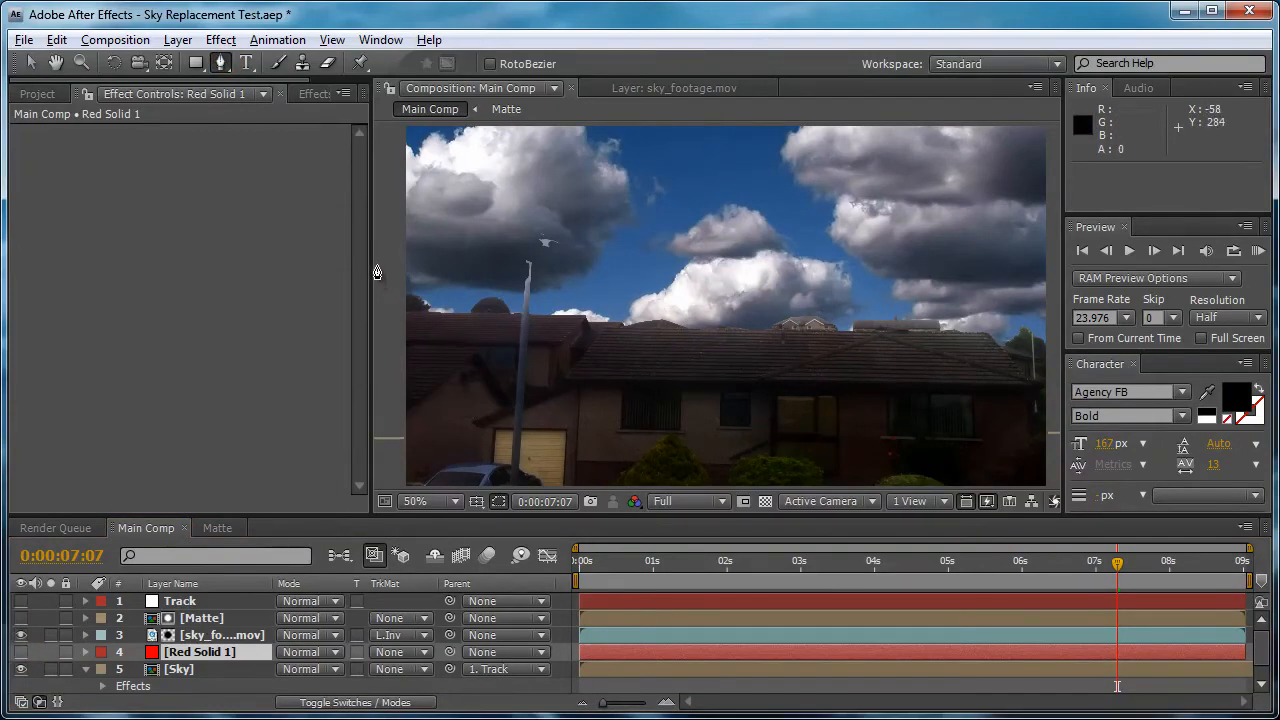
left_click(391, 301)
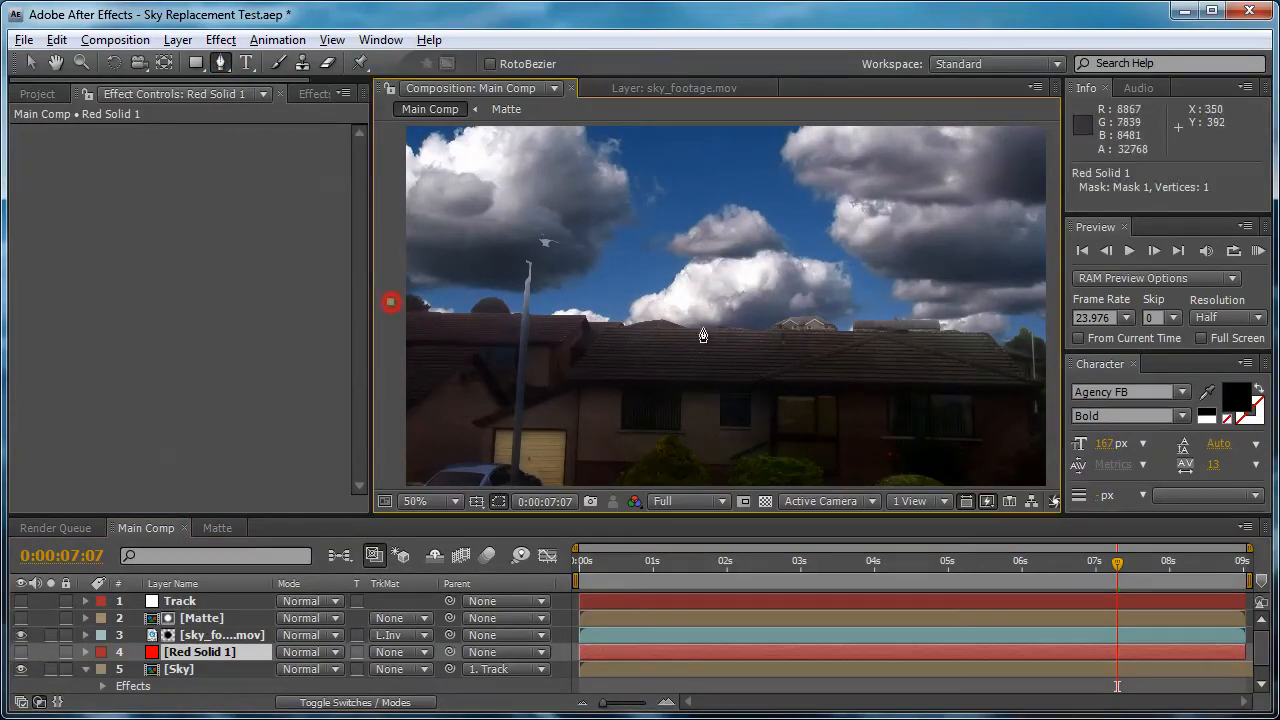
left_click(1054, 324)
key("comma")
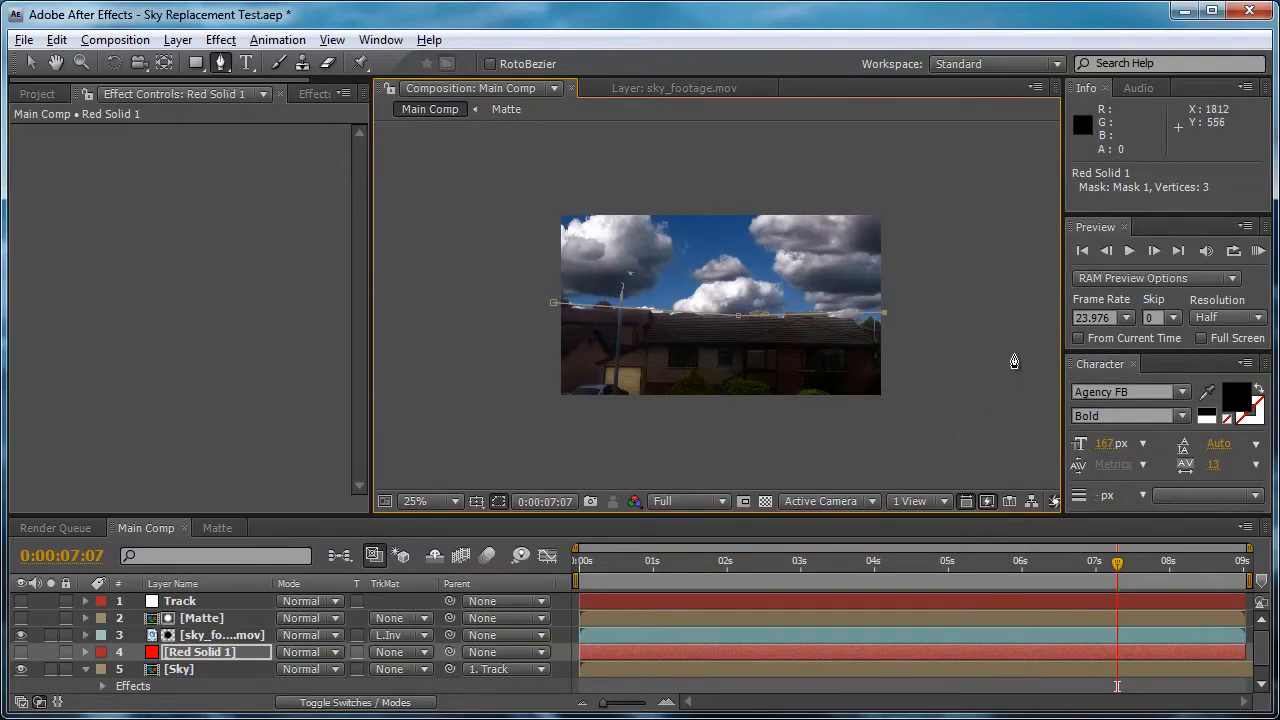
key("comma")
left_click(984, 315)
left_click(976, 402)
left_click(816, 473)
left_click(621, 427)
left_click(524, 403)
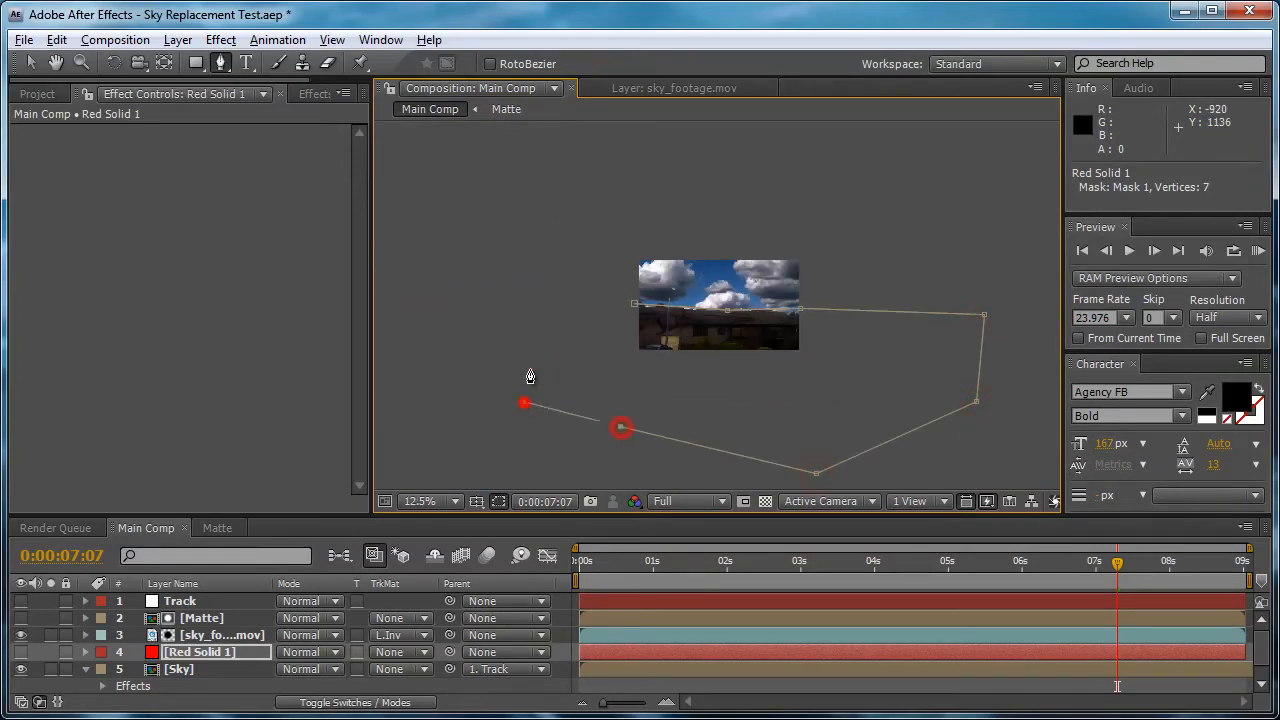
left_click(634, 312)
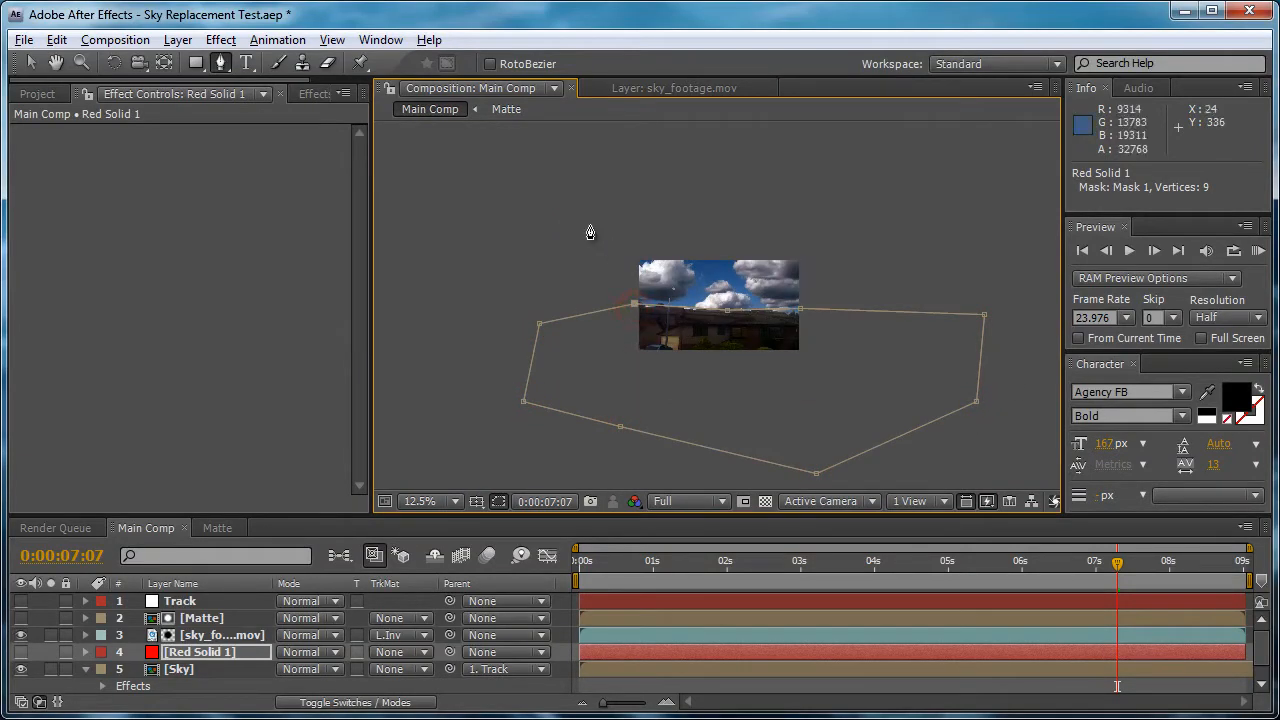
key("v")
key("period")
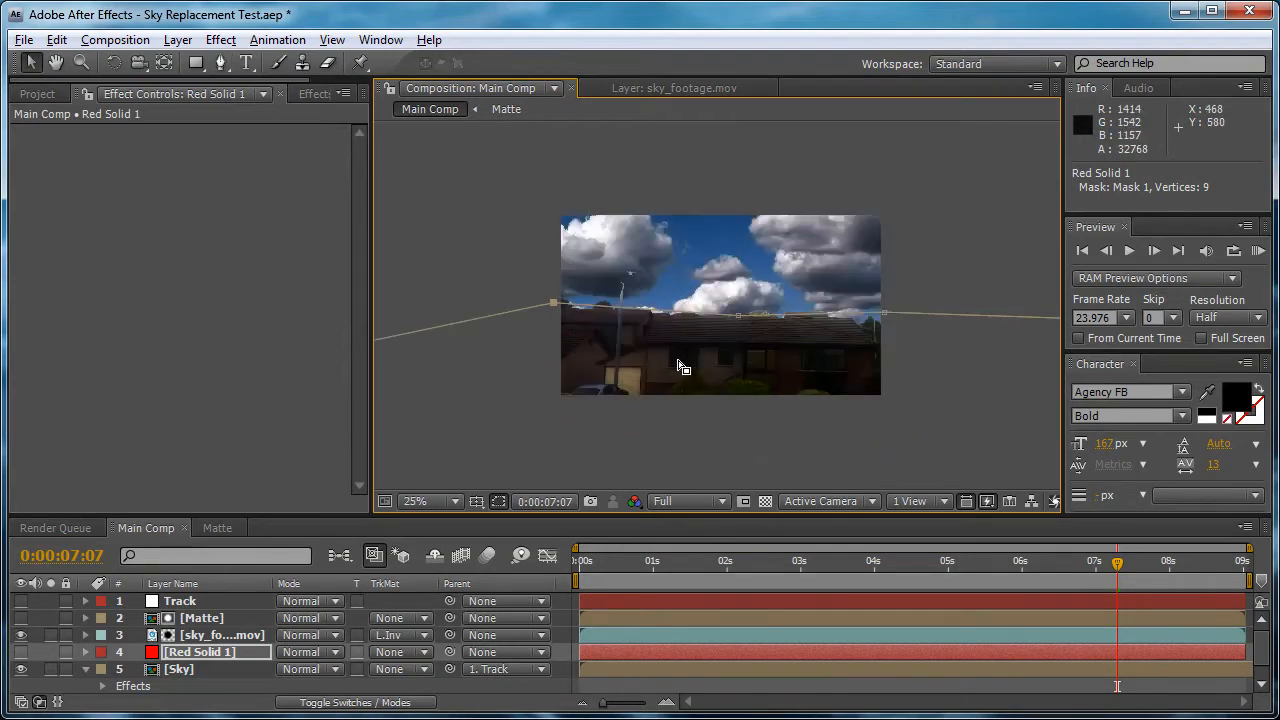
Cut Mask 1 from the red solid to the clipboard
key("period")
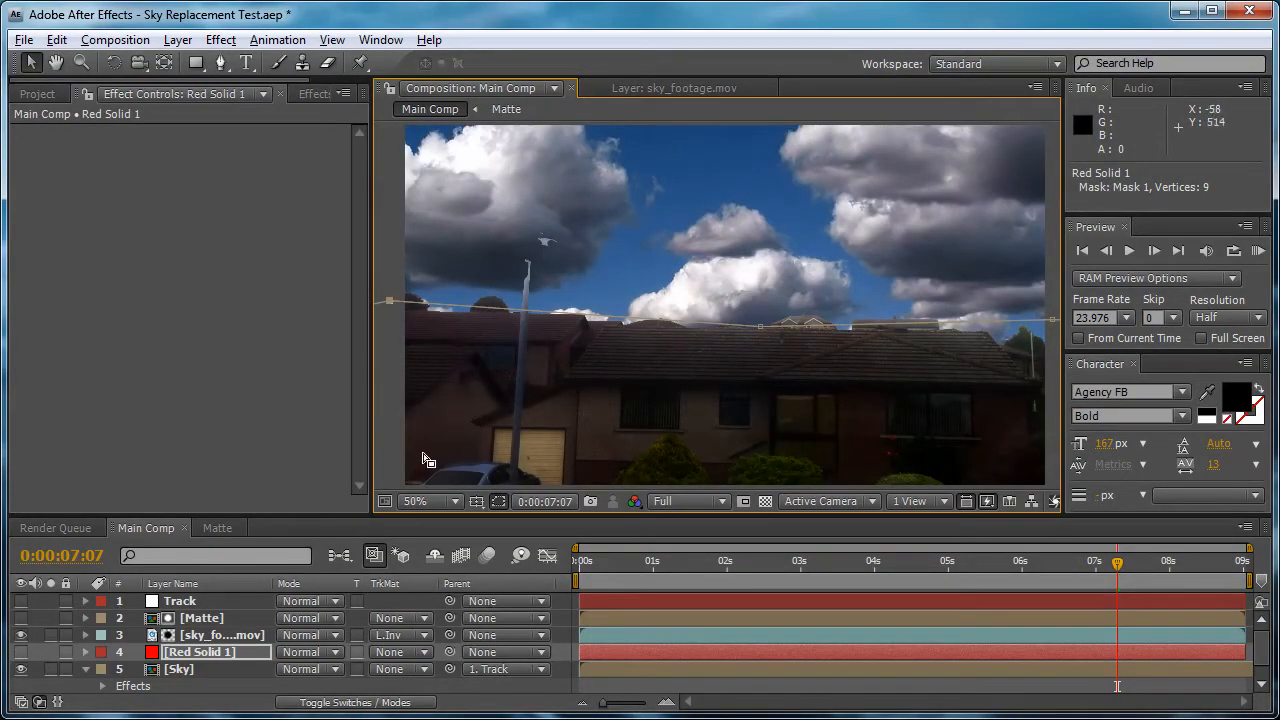
left_click(160, 655)
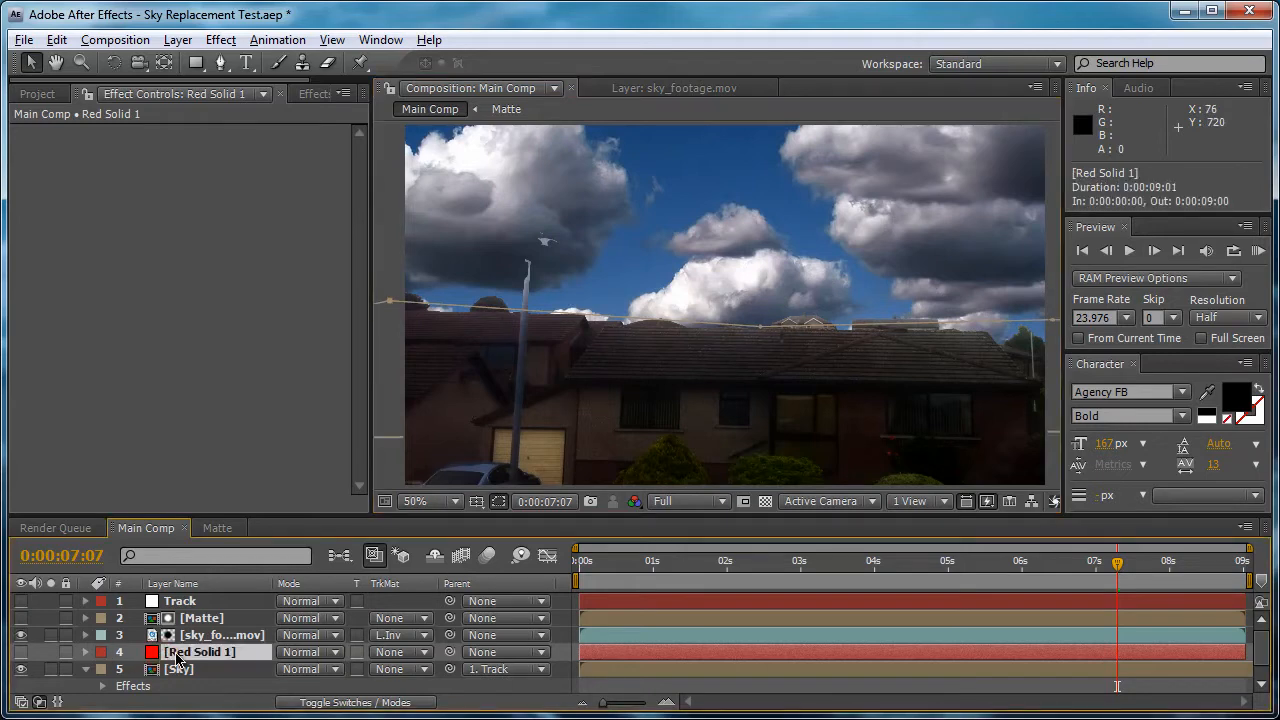
key("comma")
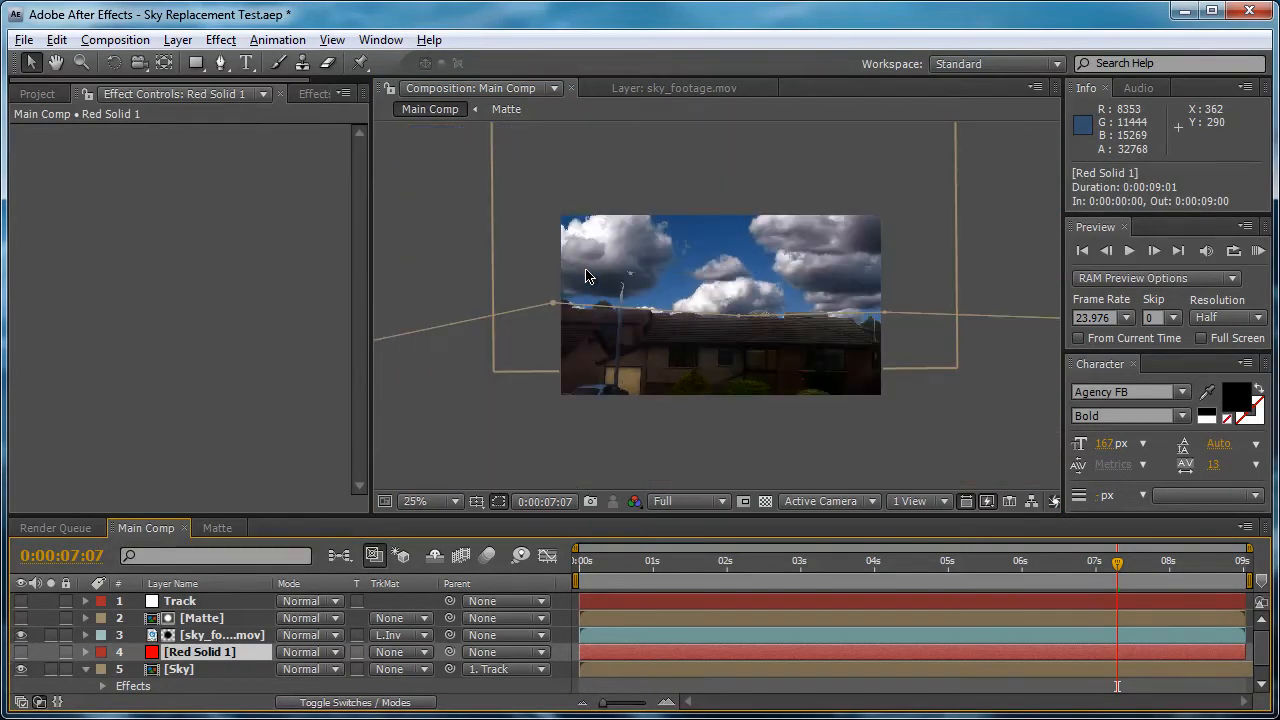
key("comma")
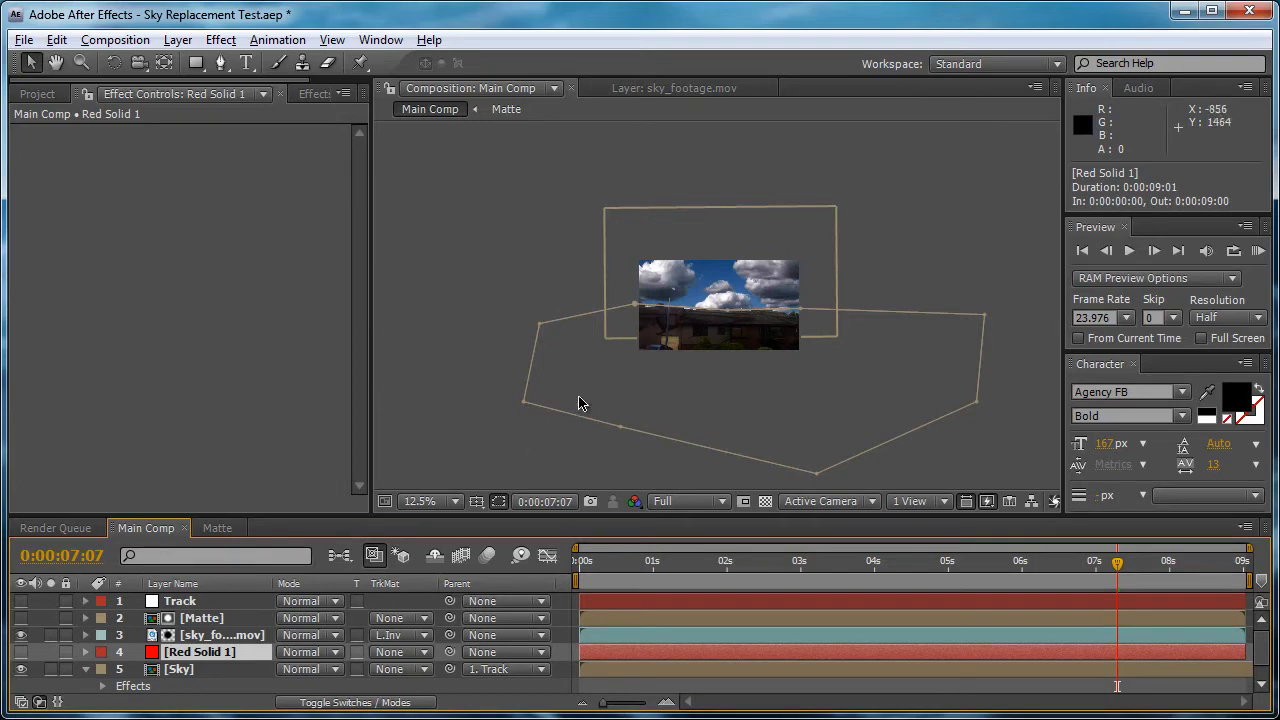
key("m")
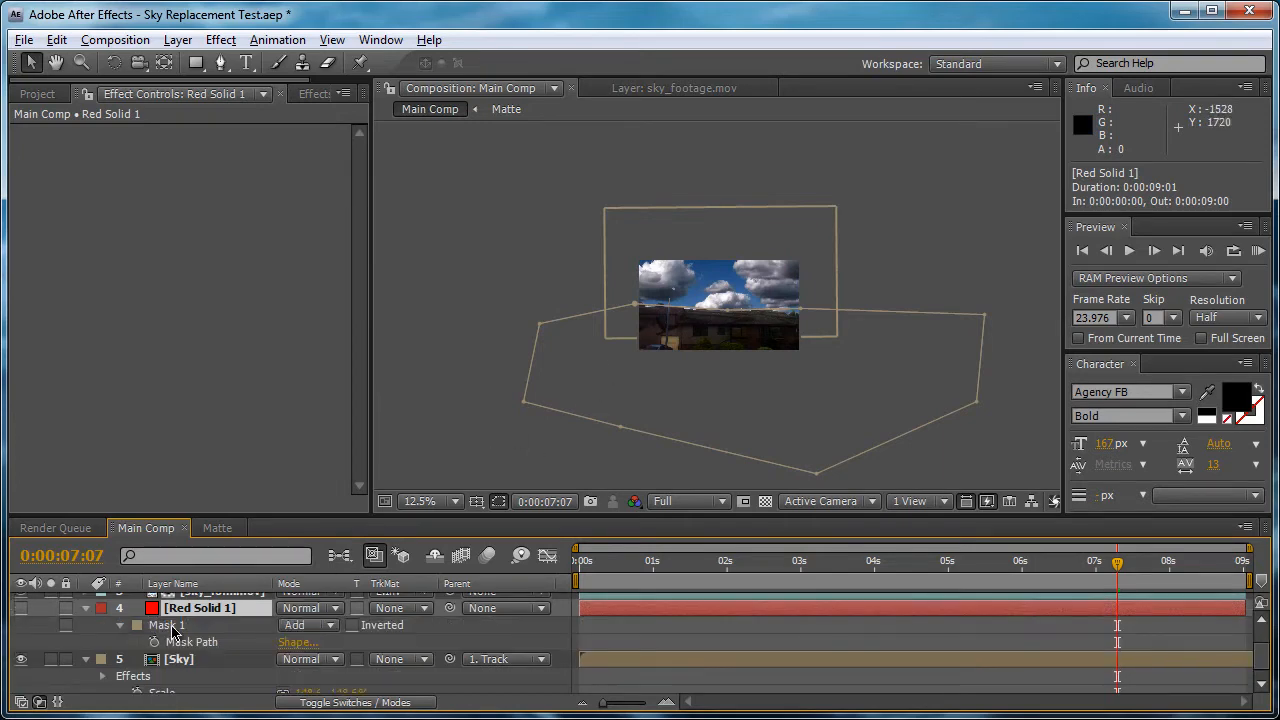
left_click(168, 626)
left_click(65, 41)
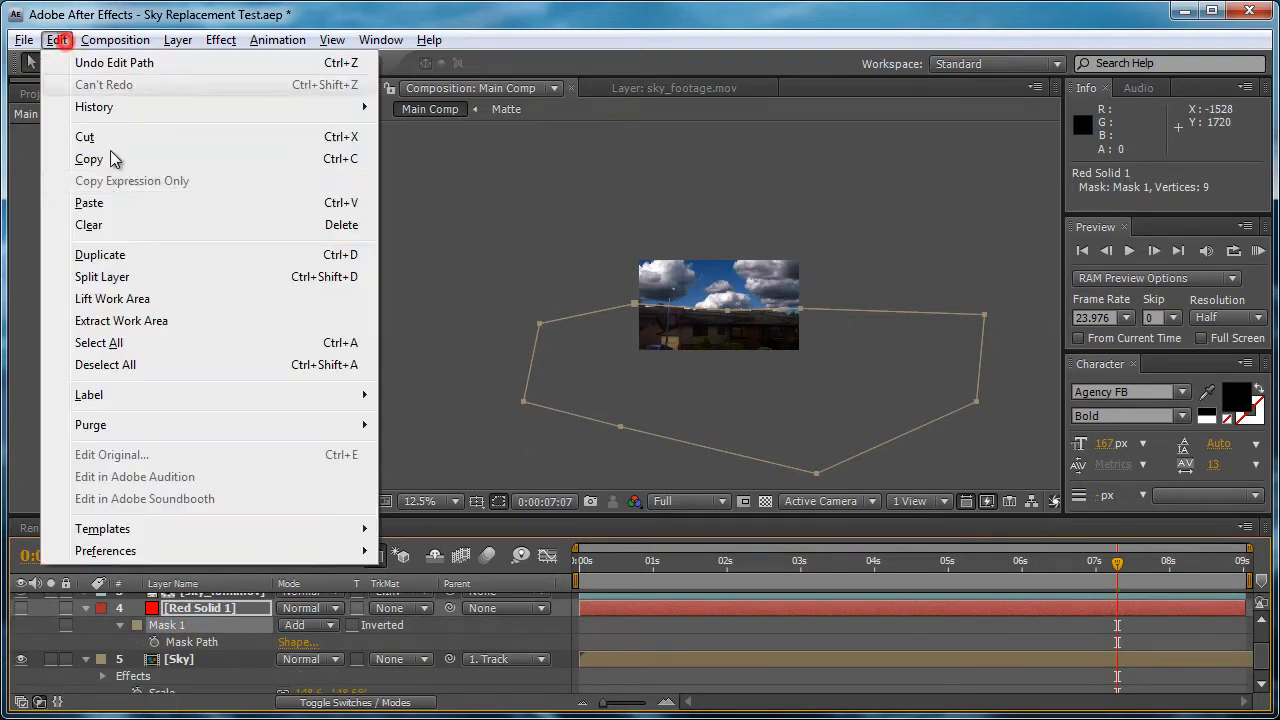
left_click(113, 138)
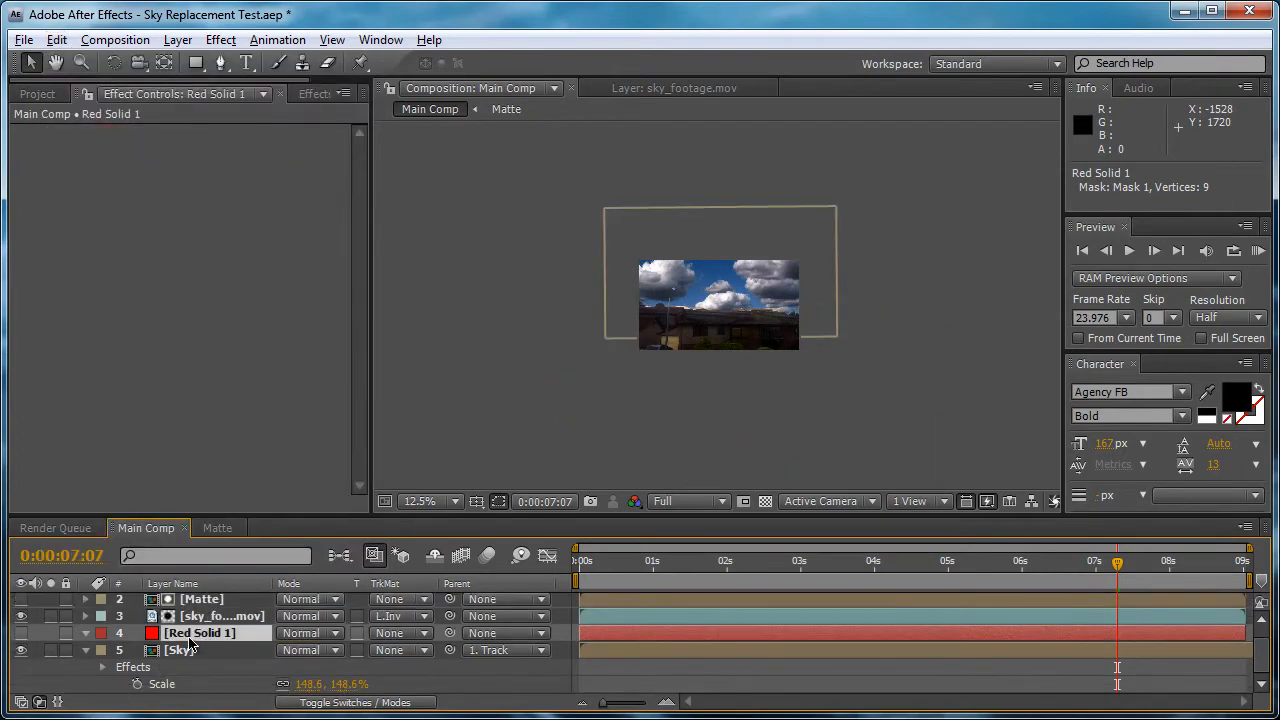
Widen the red solid to about 2684 px in its solid settings
left_click(190, 641)
left_click(193, 40)
left_click(210, 84)
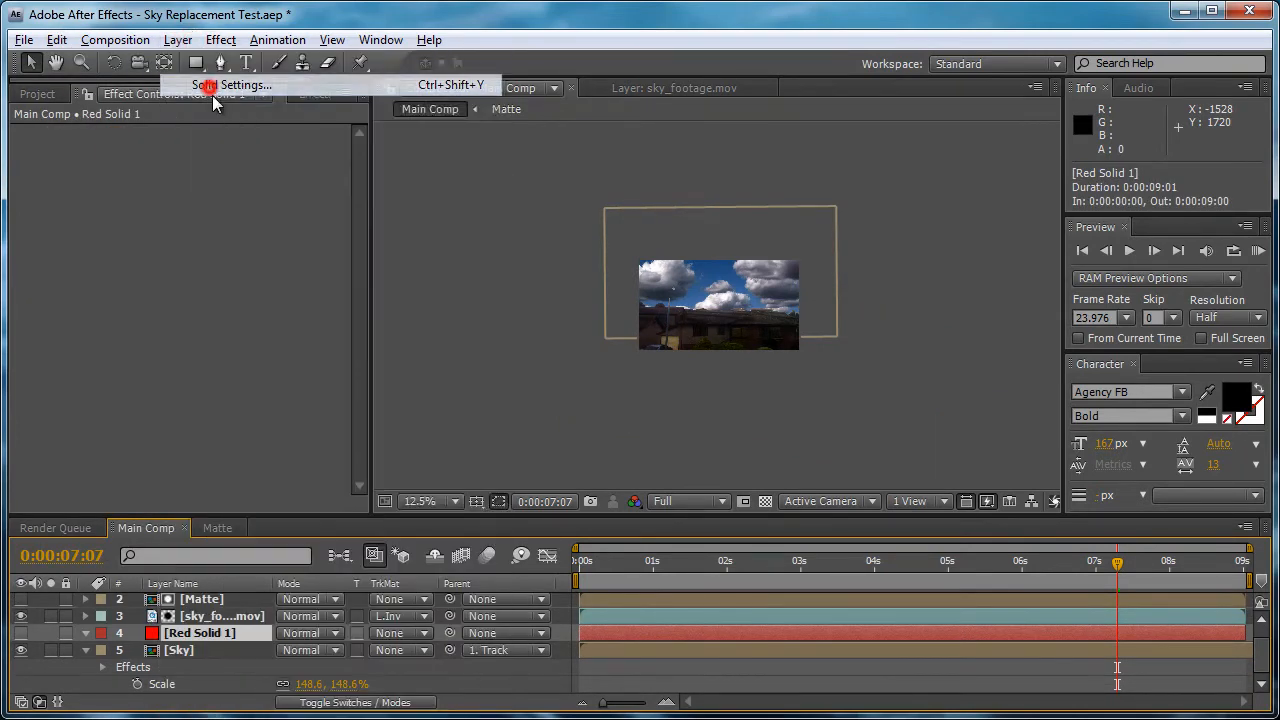
left_click(497, 185)
left_click_drag(377, 170, 640, 172)
left_click_drag(378, 173, 552, 170)
left_click(500, 521)
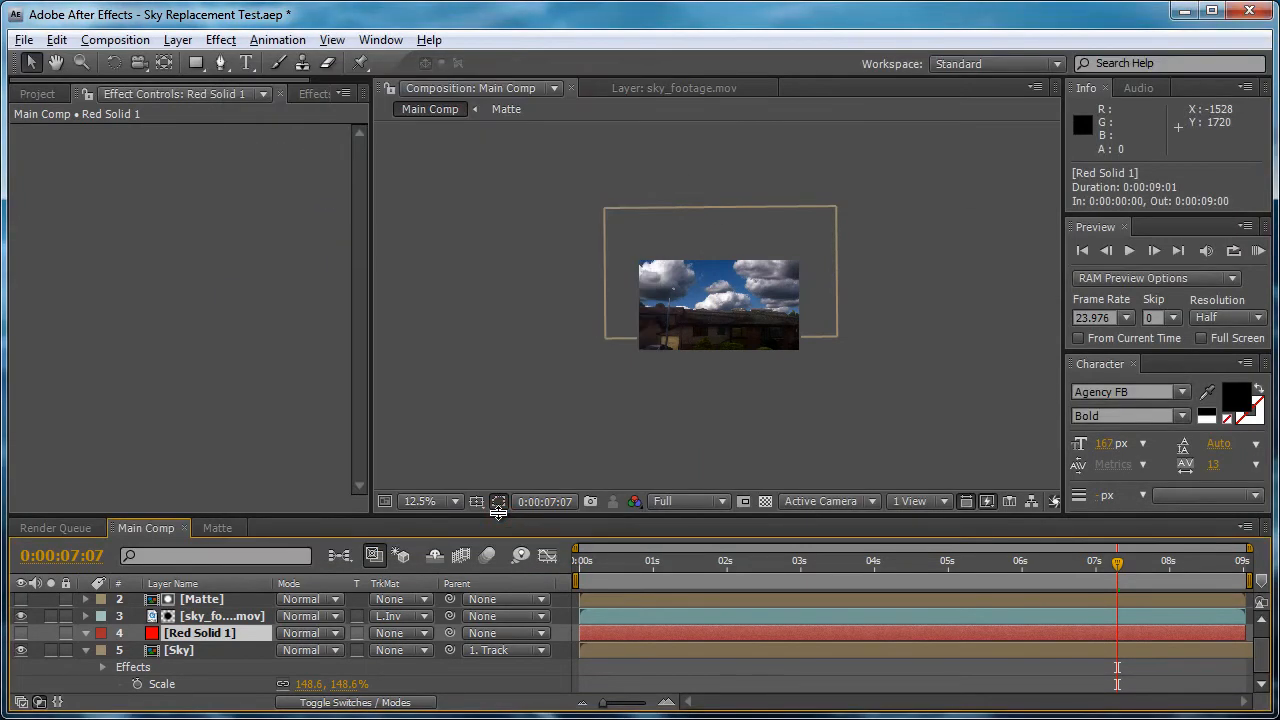
Paste the cut rooftop mask back onto the widened red solid and deselect the layer
left_click(56, 40)
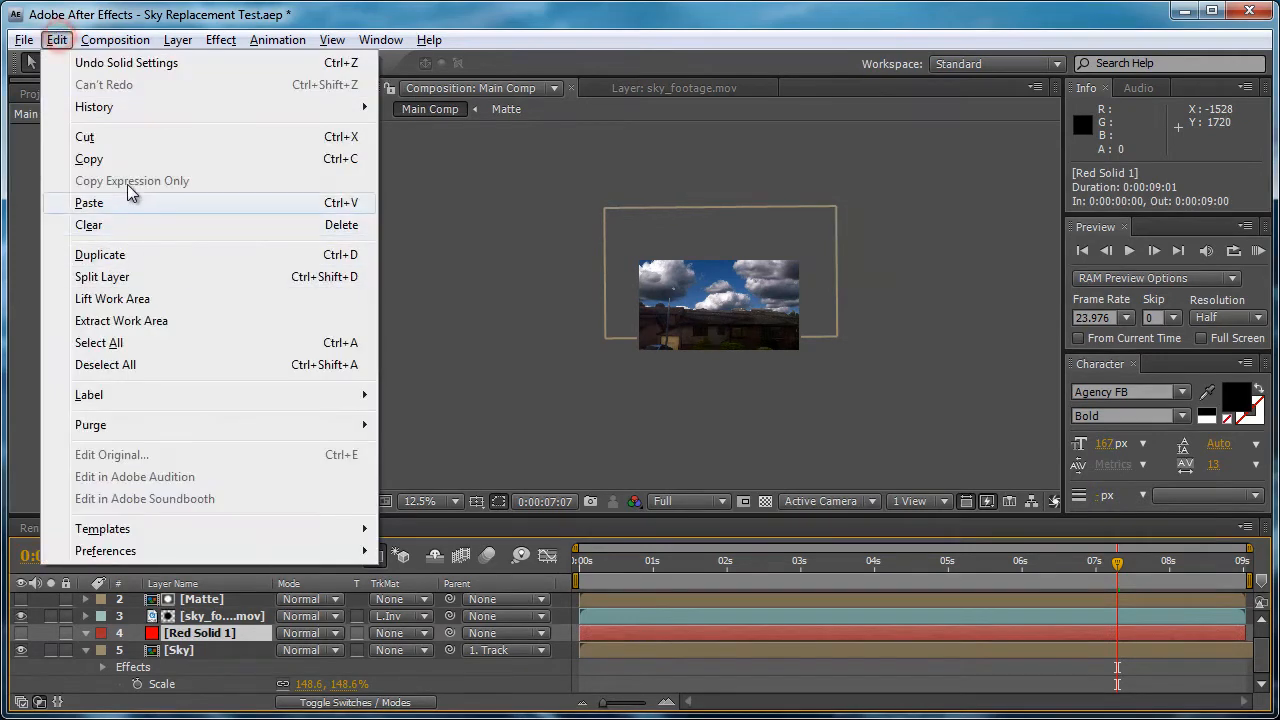
left_click(127, 203)
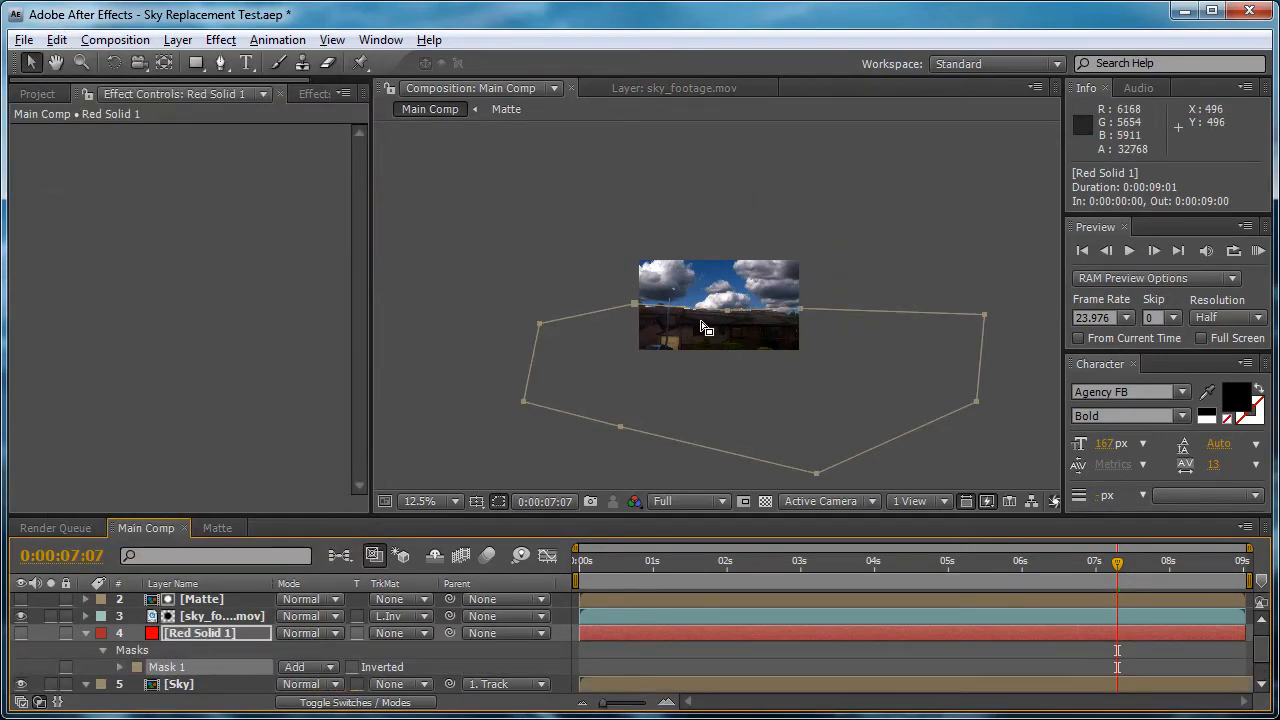
scroll(725, 303, "up", 2)
scroll(725, 303, "up", 2)
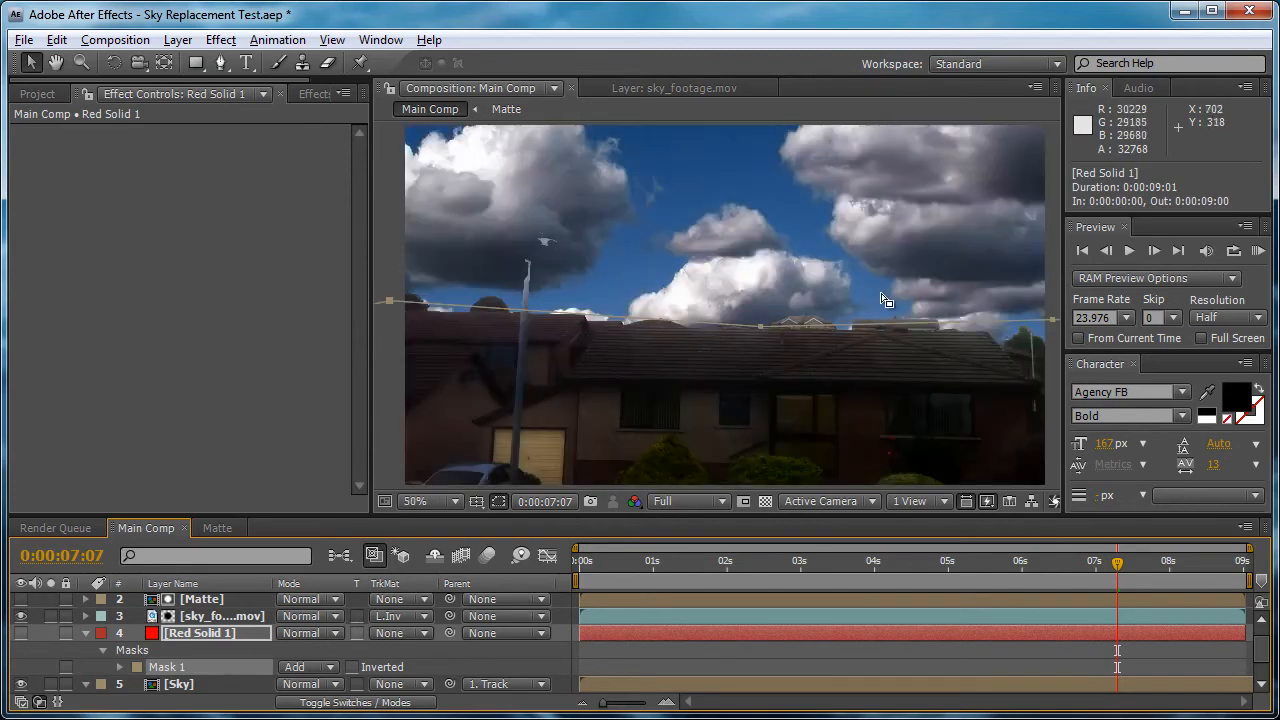
left_click(788, 668)
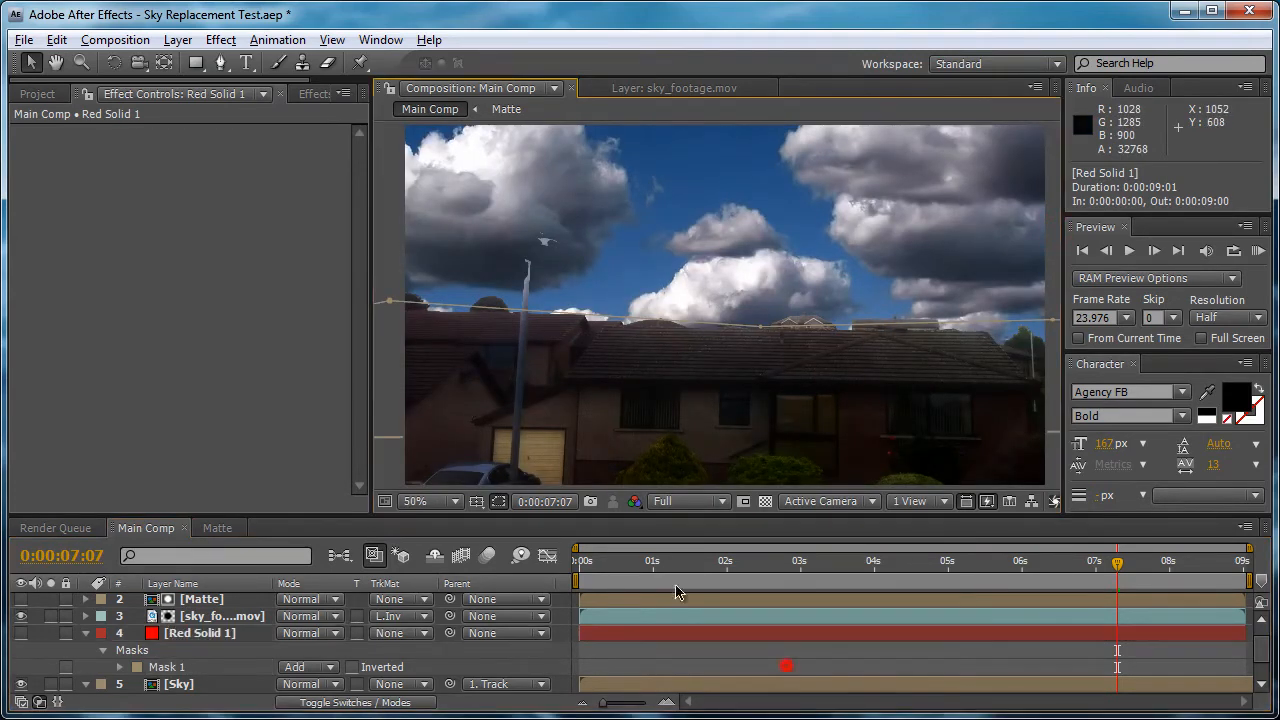
Check the red solid's mask against the footage at several times and parent the solid to the Track null near 0:00:07:13
left_click(625, 560)
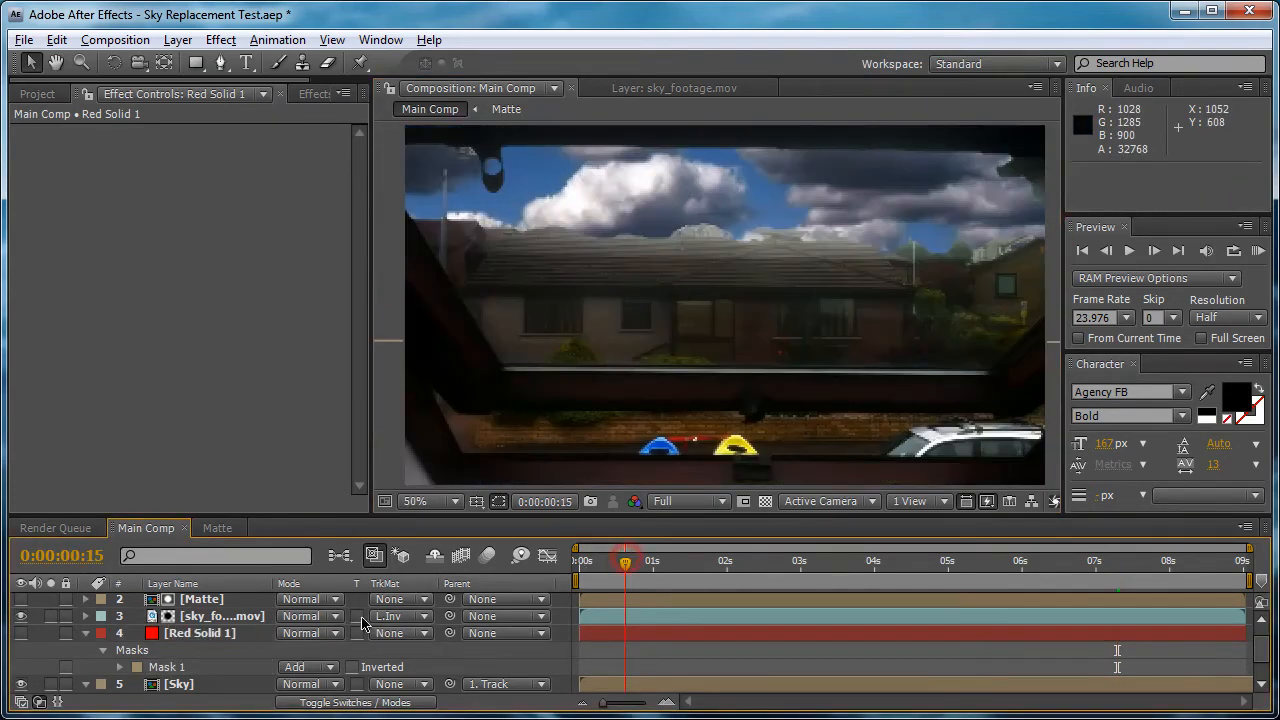
left_click(203, 638)
left_click_drag(628, 568, 1135, 572)
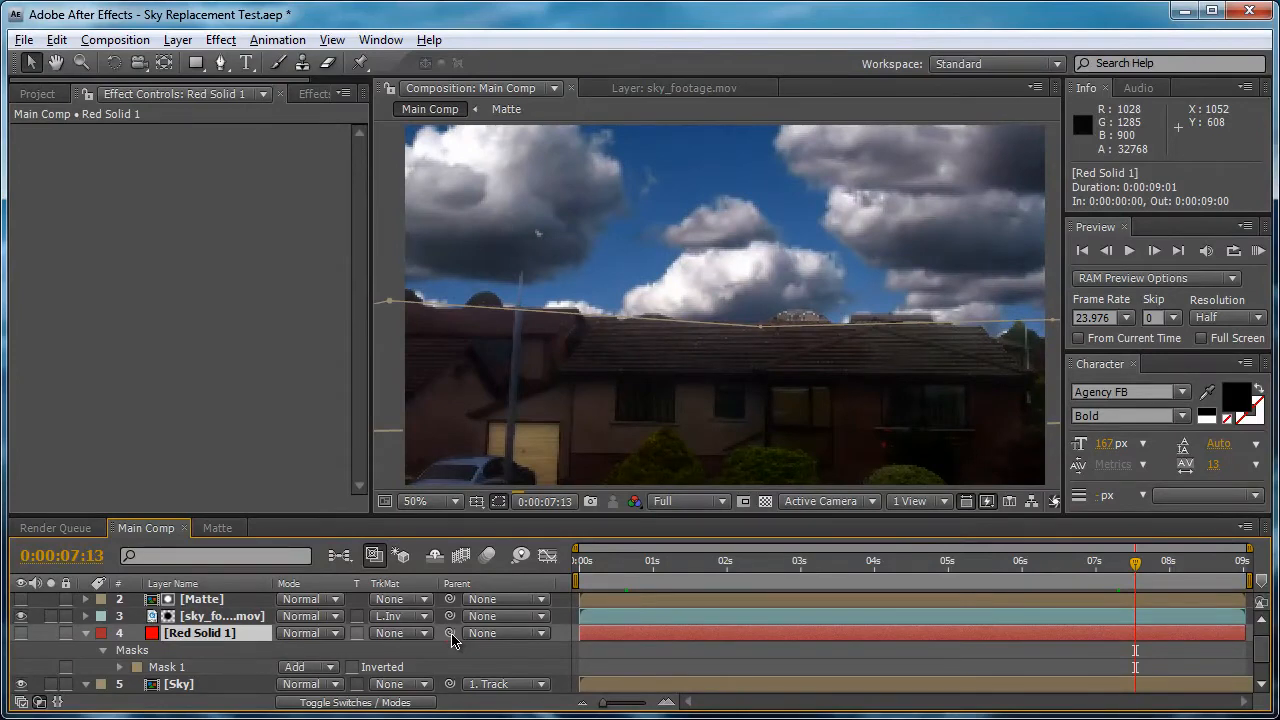
scroll(302, 650, "up", 1)
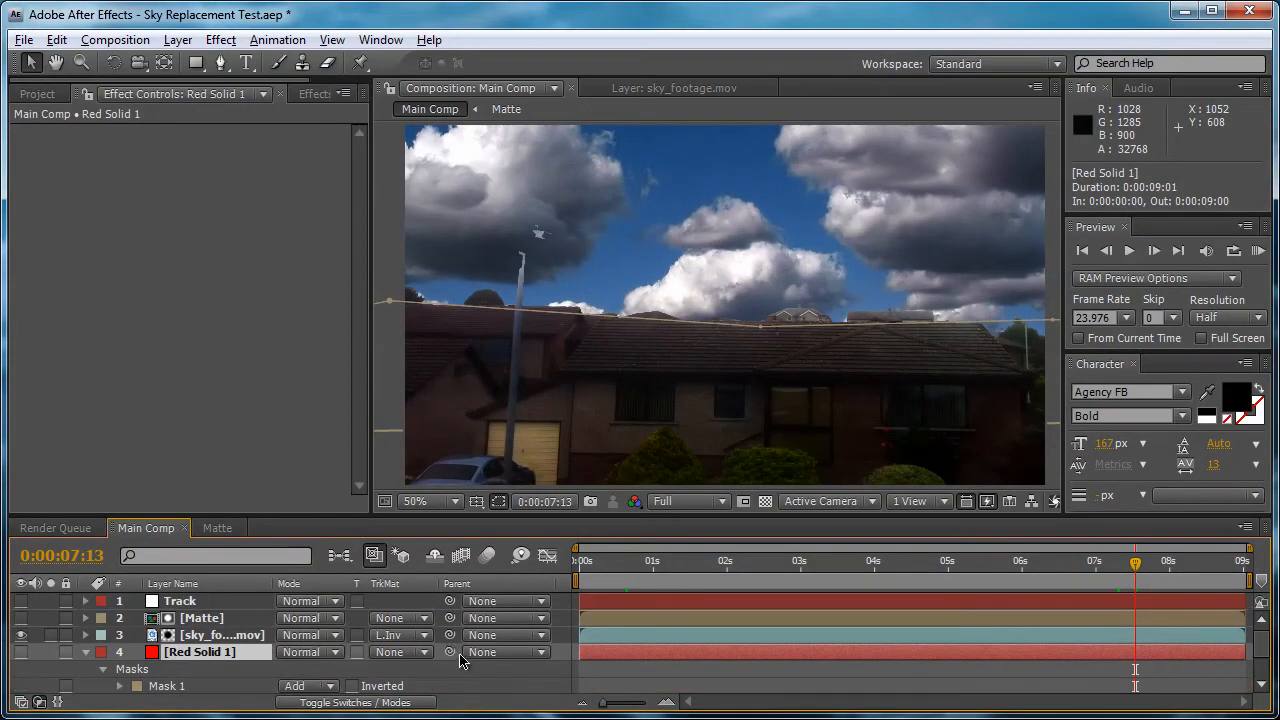
left_click_drag(452, 654, 180, 601)
left_click(1037, 686)
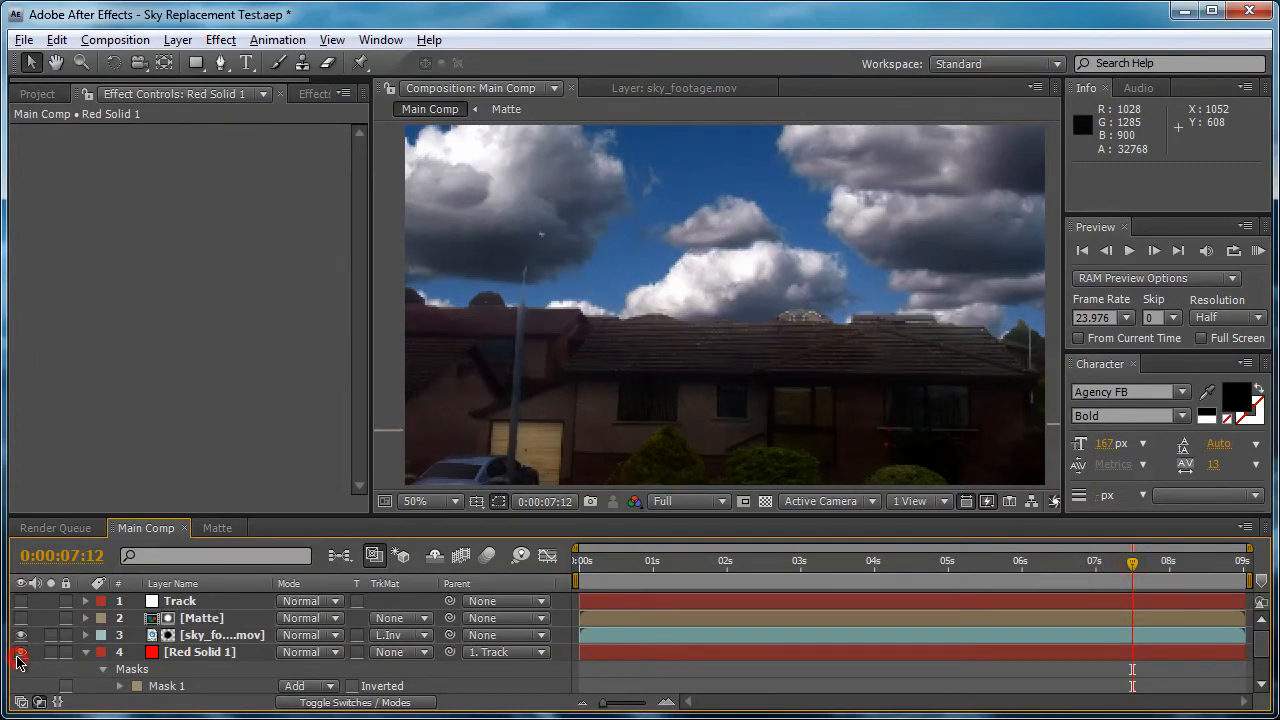
Make the red solid visible and scrub back to about 0:00:07:09 to examine how its mask follows the rooftops
left_click(19, 653)
left_click(178, 654)
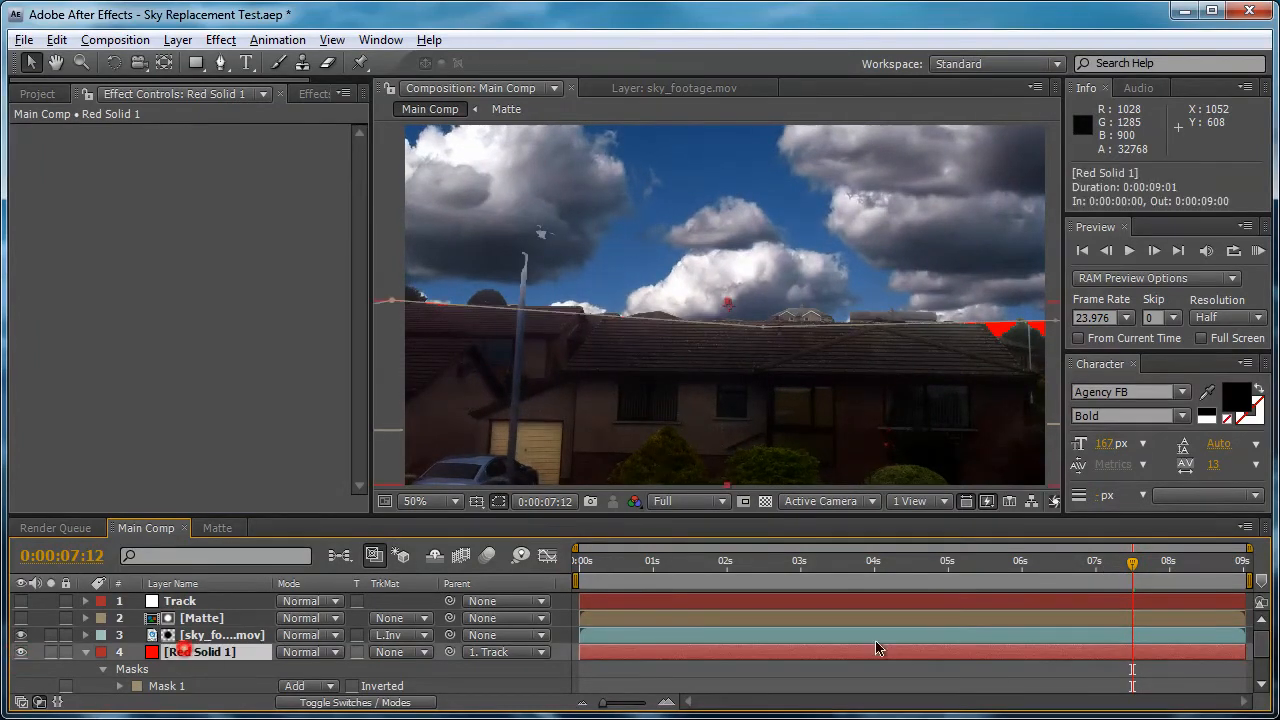
left_click_drag(1121, 564, 1118, 650)
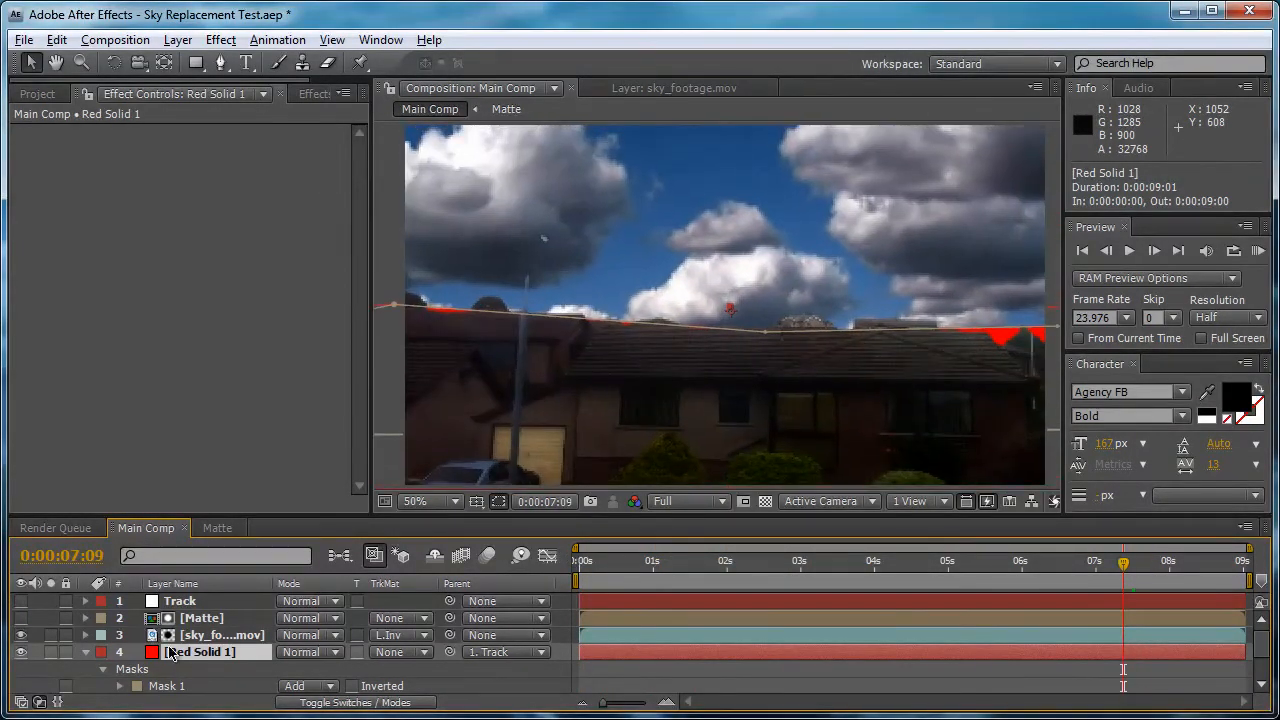
Set the Sky layer's track matte to Alpha Inverted Matte using Red Solid 1
scroll(200, 648, "down", 2)
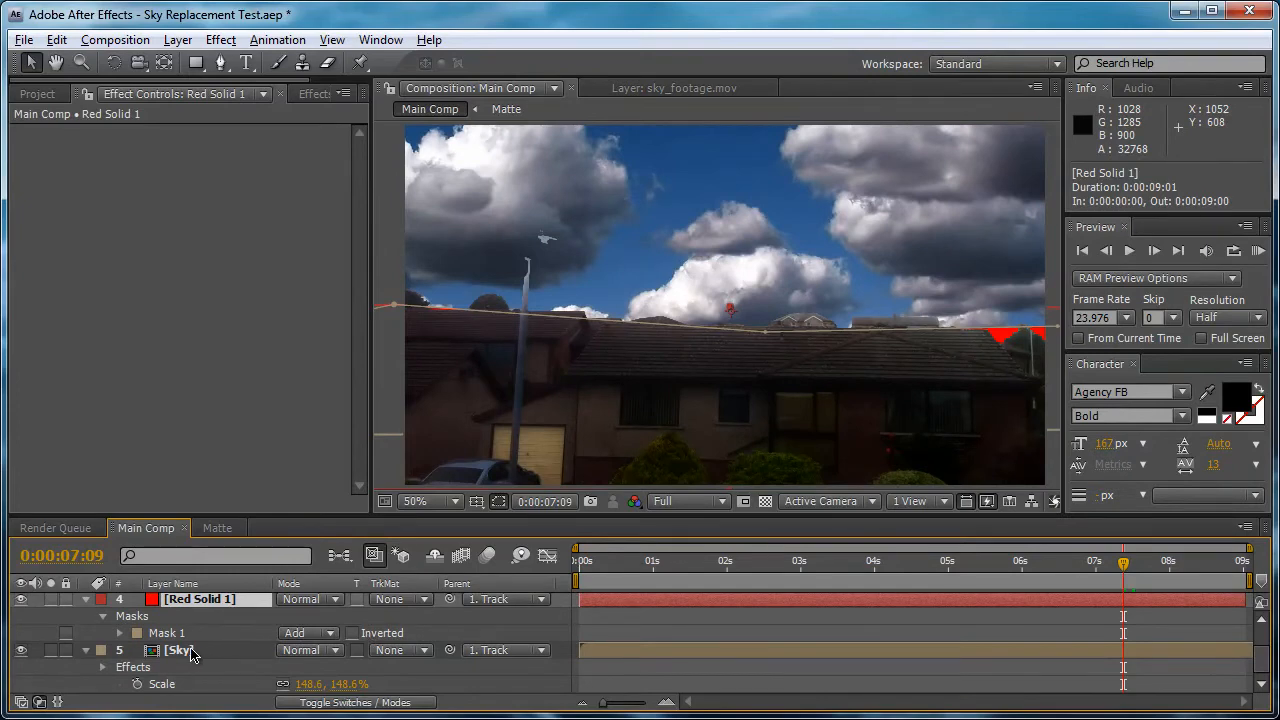
left_click(388, 650)
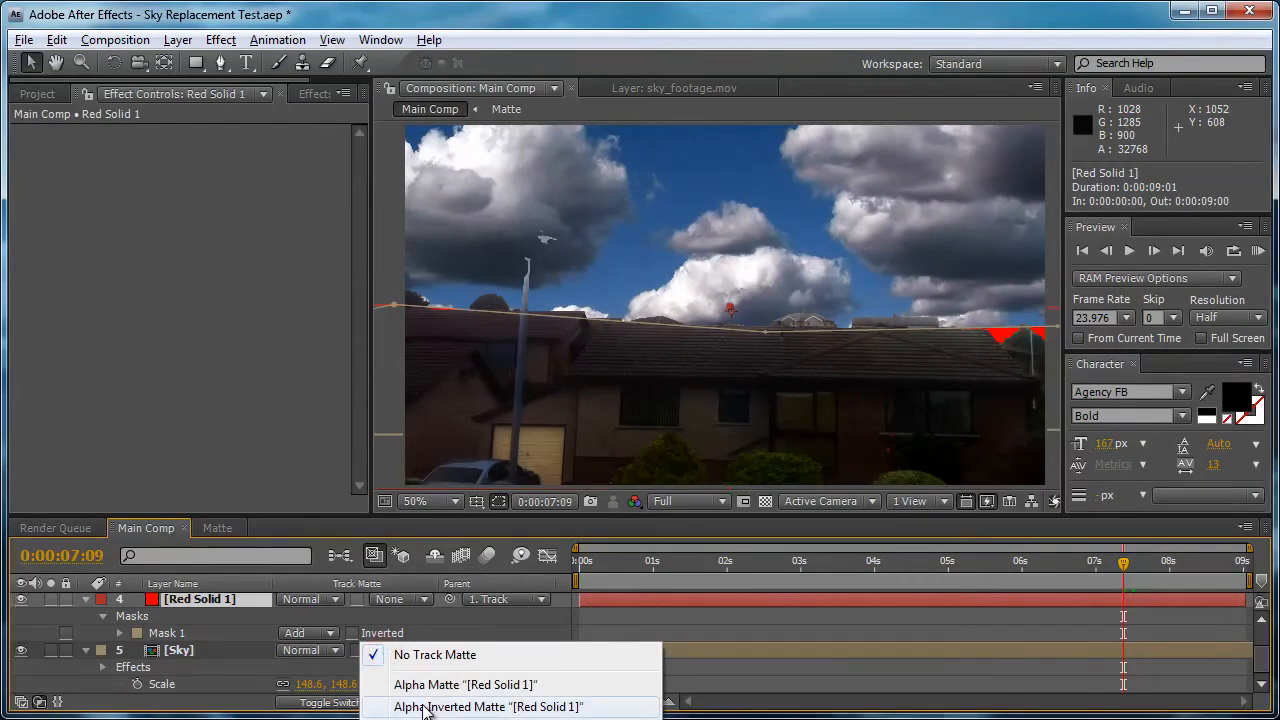
left_click(426, 707)
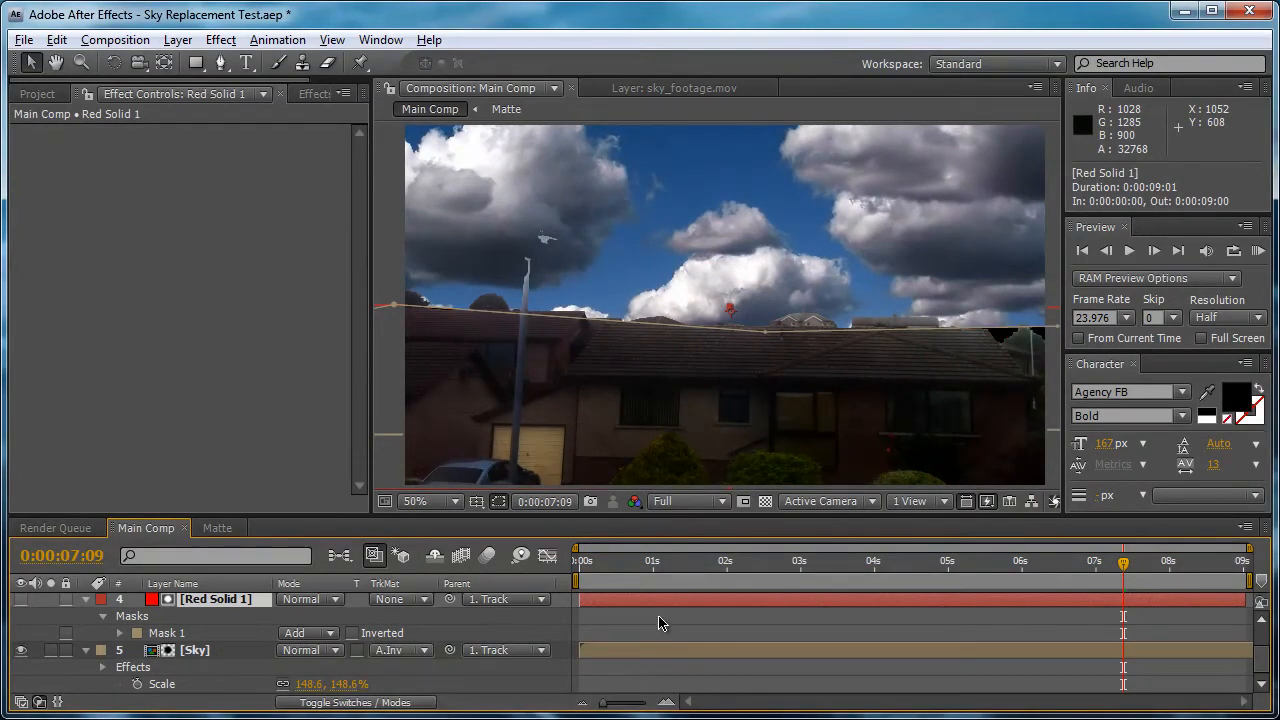
Feather the red solid's Mask 1 by 307 pixels to soften the sky's fade at the horizon
scroll(740, 282, "down", 4)
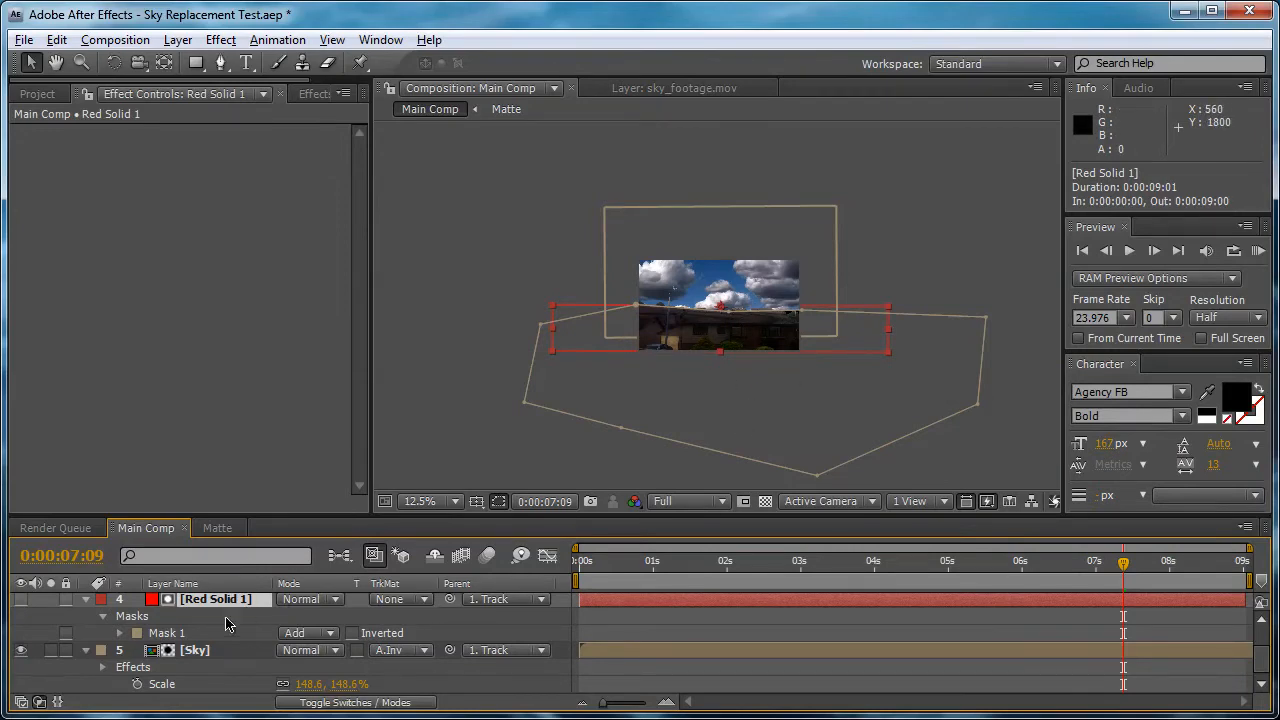
scroll(709, 363, "up", 6)
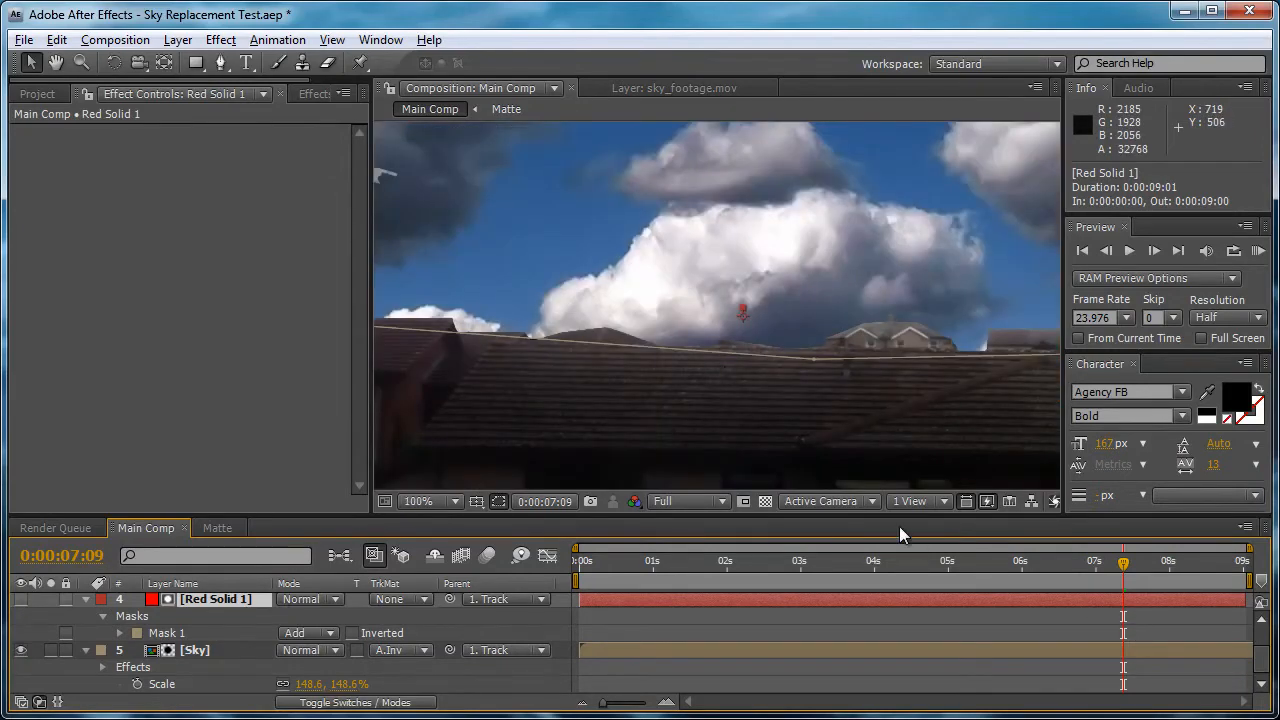
left_click(661, 619)
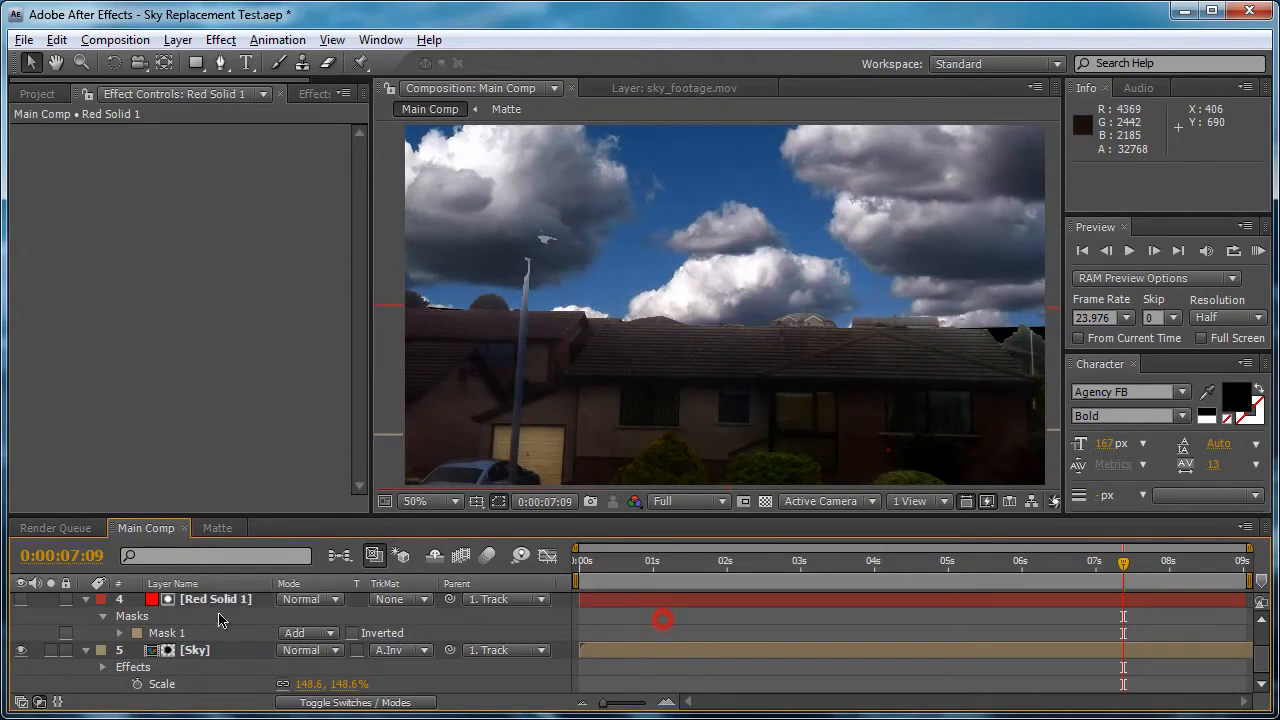
scroll(176, 608, "up", 1)
left_click(218, 650)
scroll(222, 656, "down", 1)
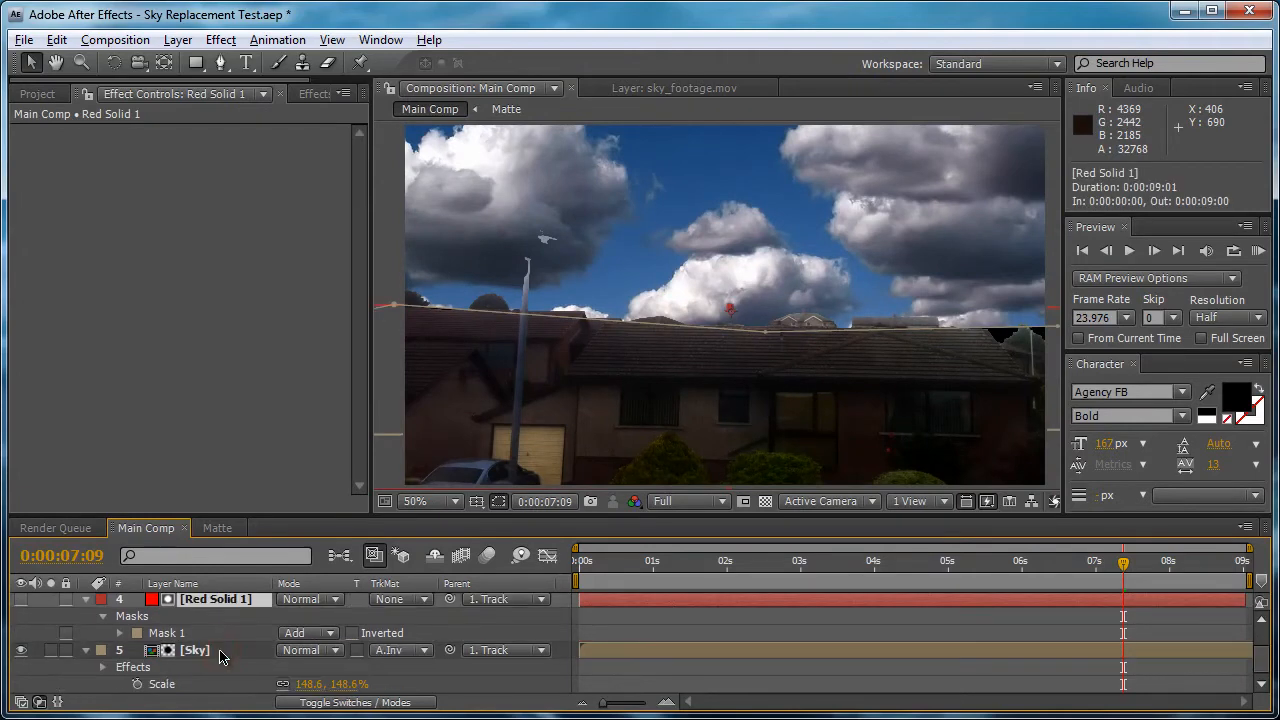
key("f")
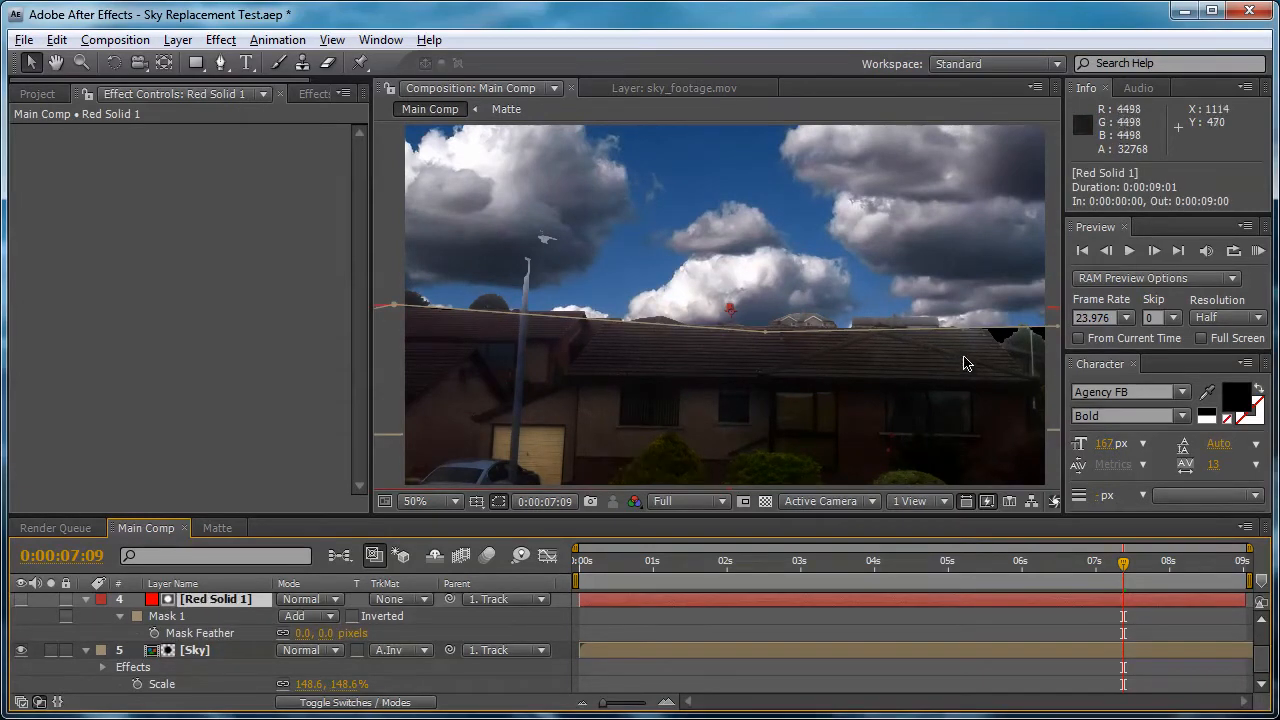
left_click_drag(325, 641, 633, 650)
left_click(222, 633)
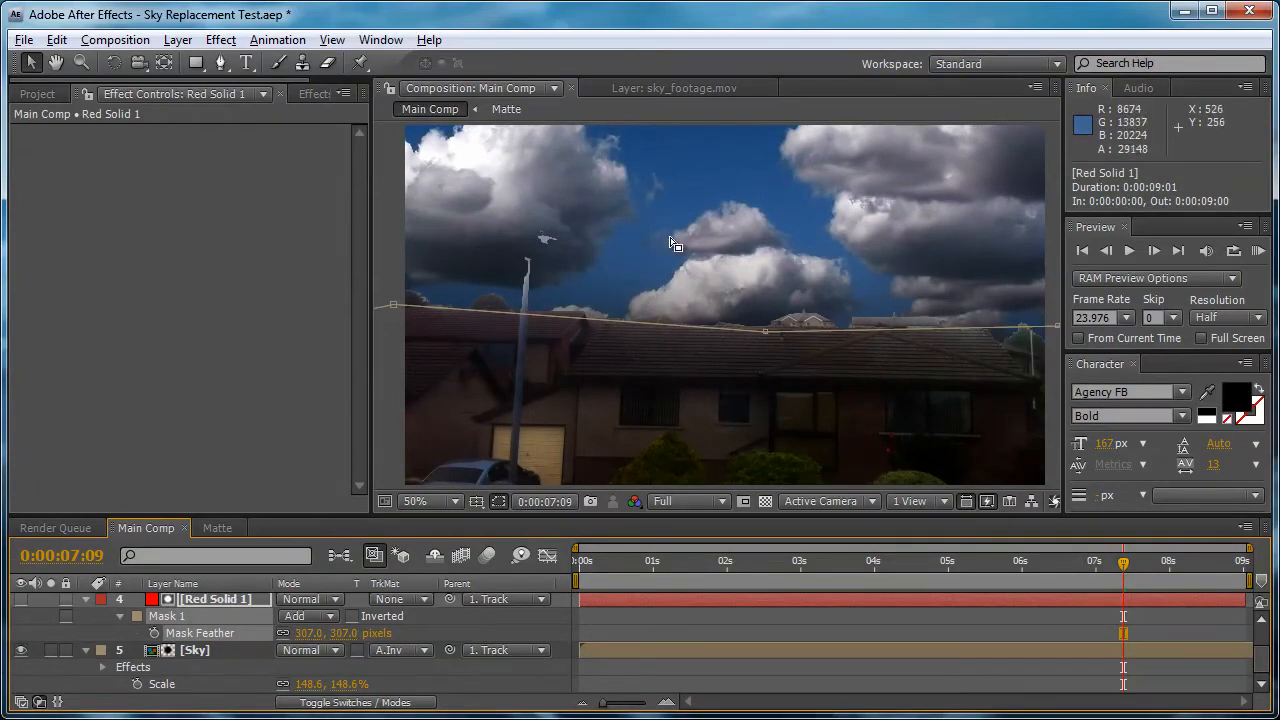
Turn on the transparency grid and collapse the Red Solid 1 and Sky layers
left_click(765, 501)
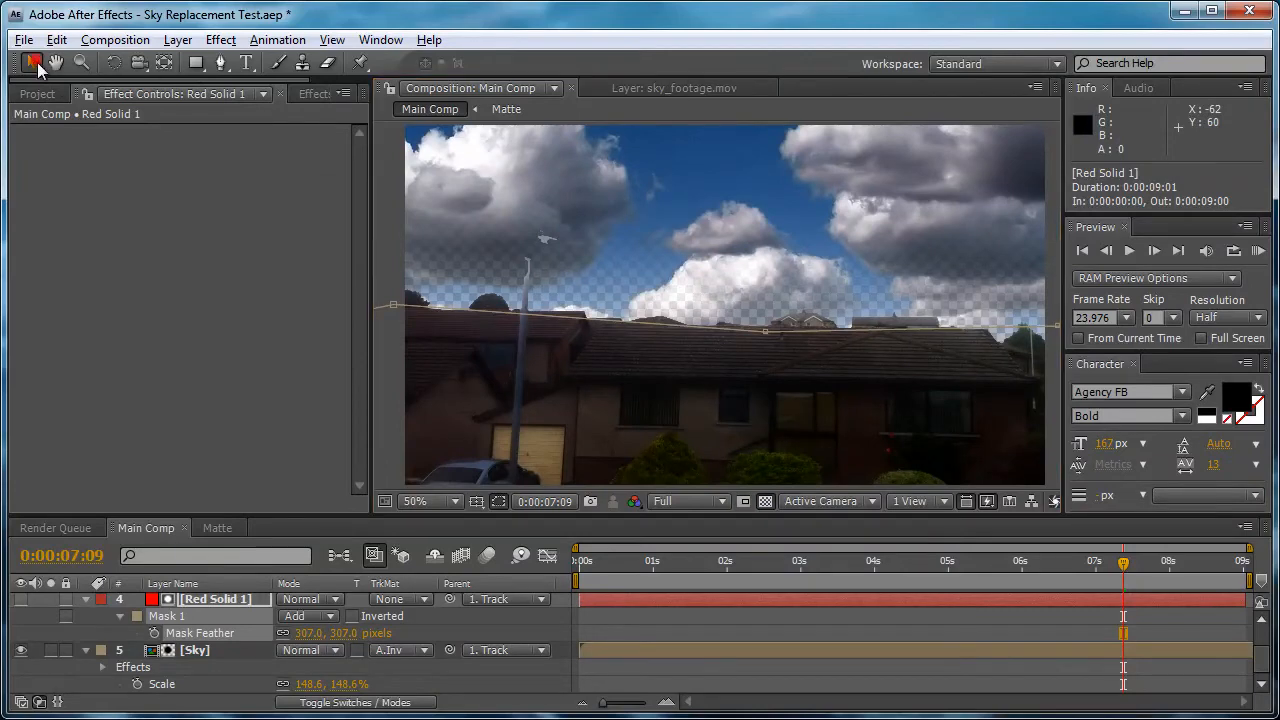
left_click(730, 635)
left_click(85, 599)
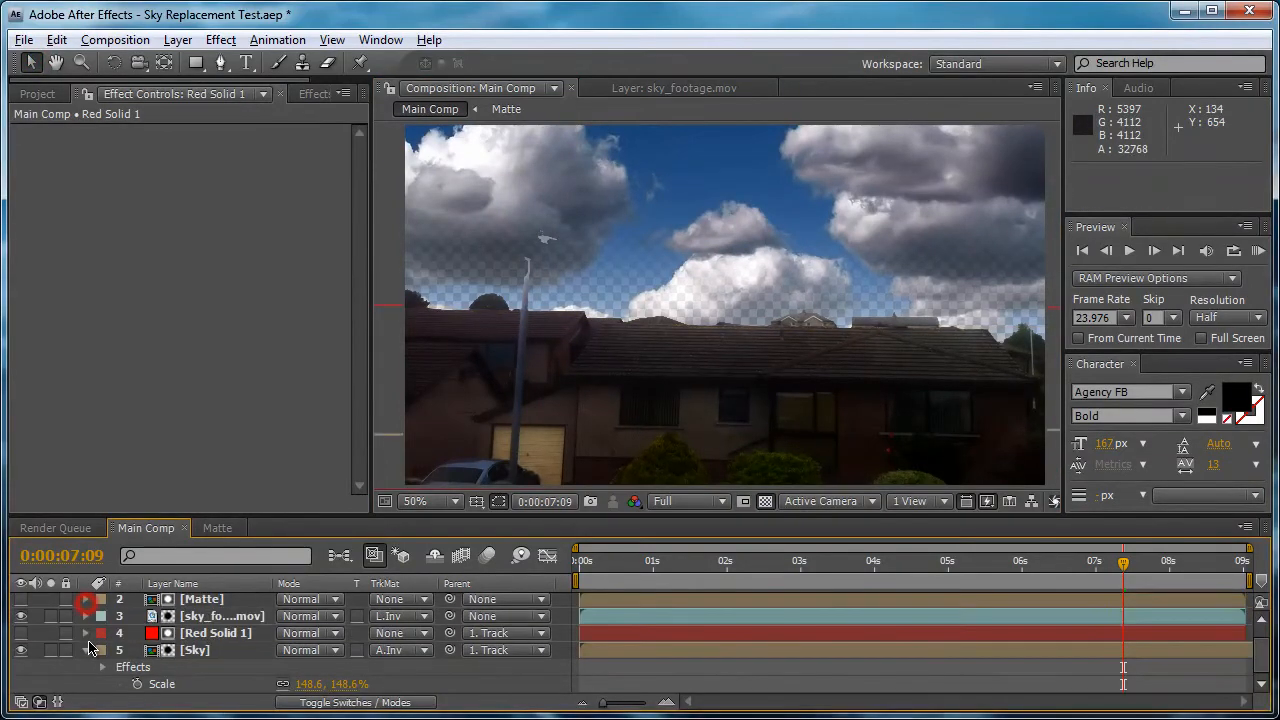
left_click(85, 651)
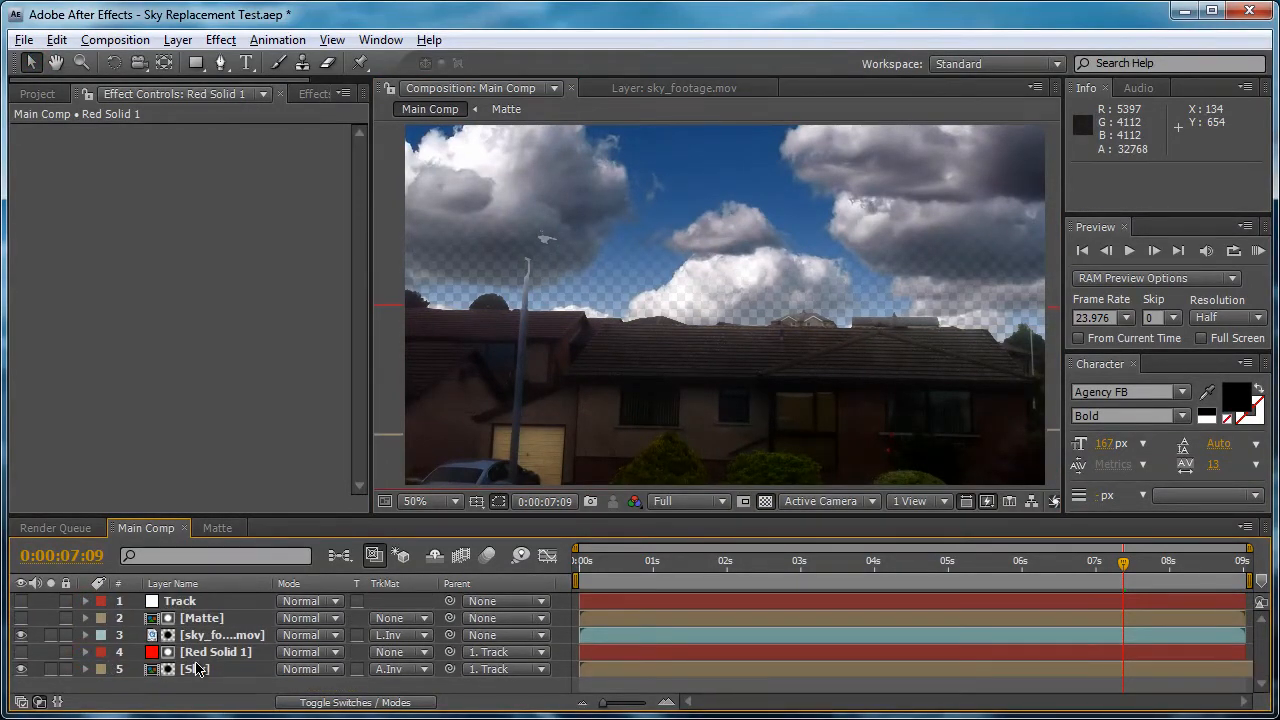
Create a pale cyan solid with the colour EBFBFF and place it beneath the Sky layer as the horizon backdrop
left_click(180, 40)
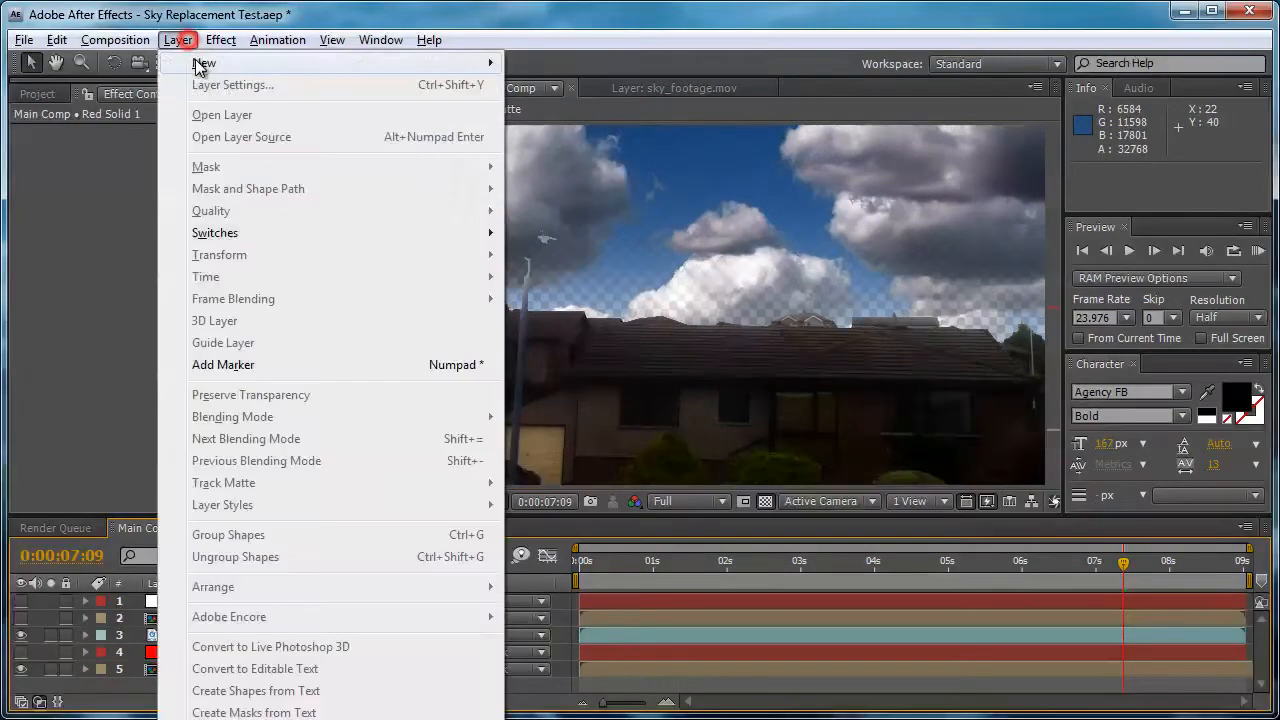
mouse_move(162, 45)
mouse_move(505, 64)
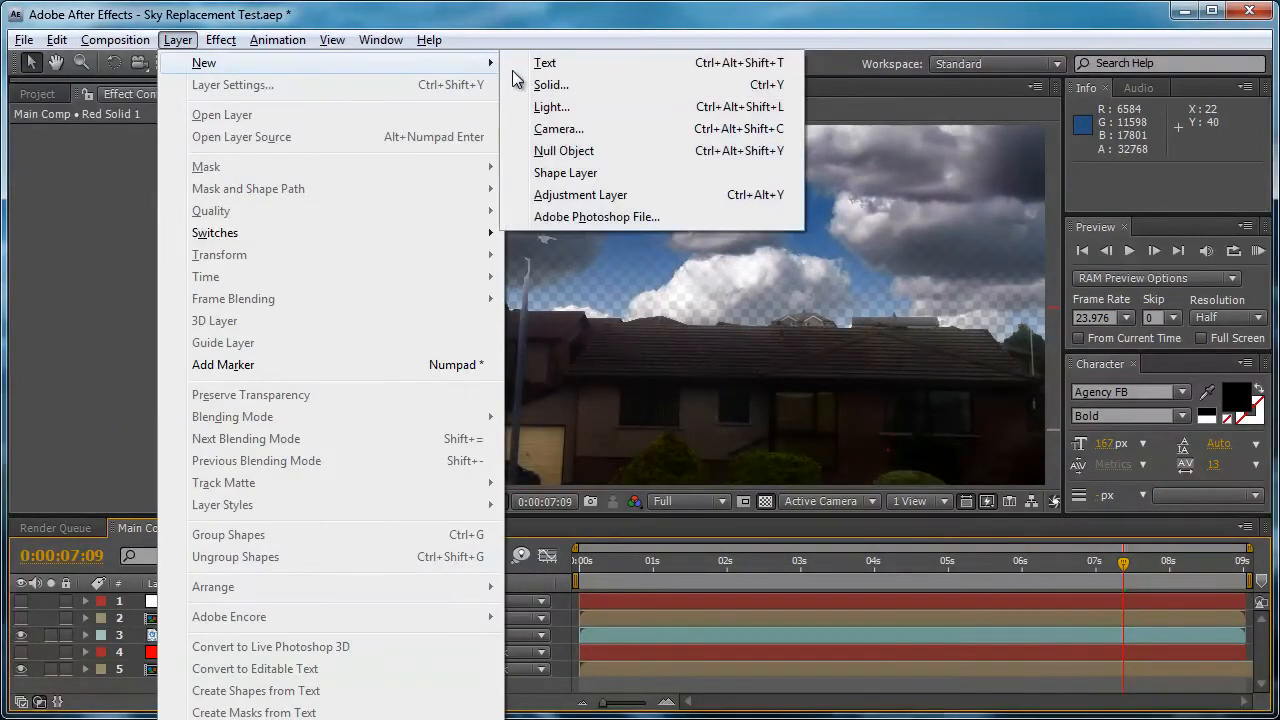
left_click(560, 84)
left_click(310, 480)
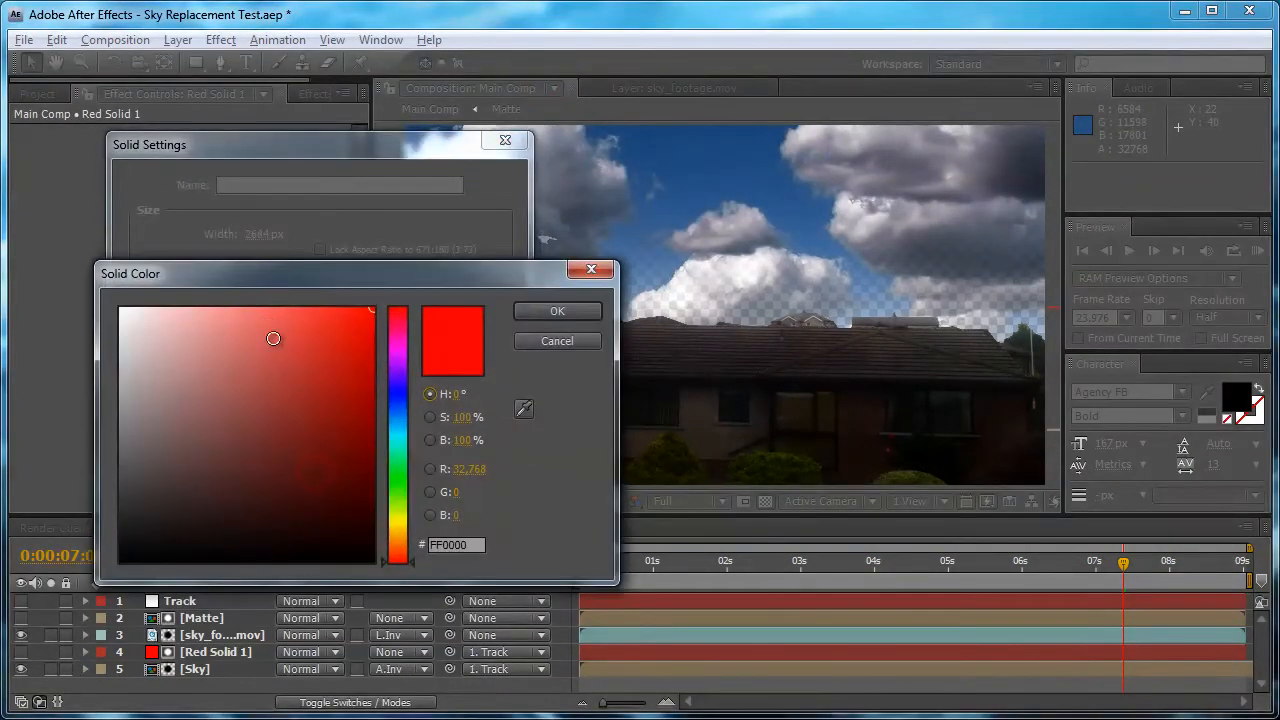
left_click(410, 435)
left_click(166, 306)
left_click(143, 307)
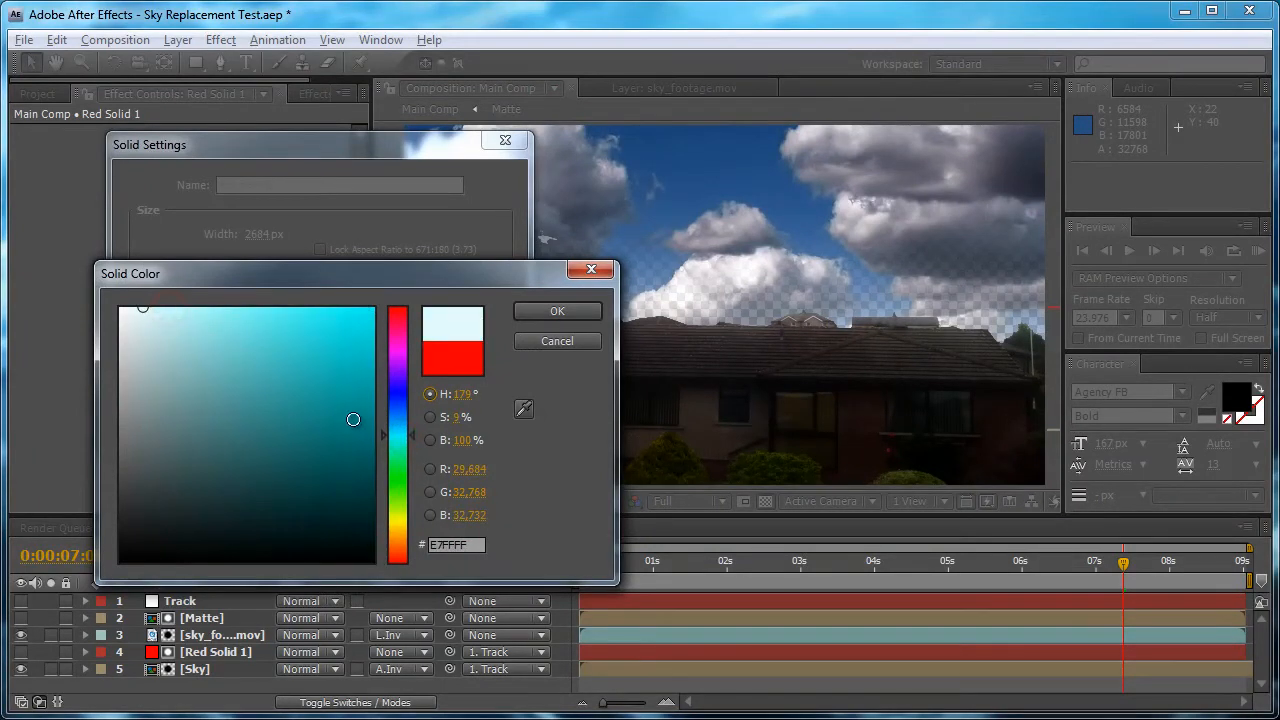
left_click(399, 427)
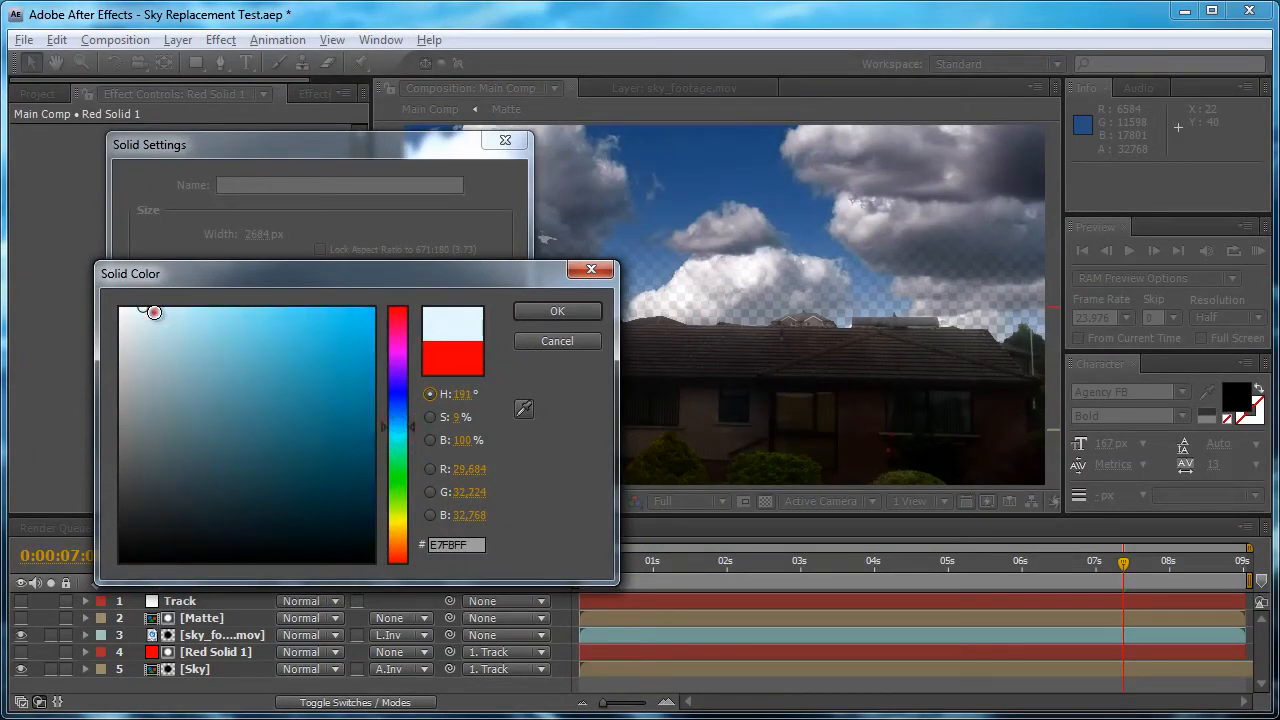
mouse_move(154, 312)
left_mouse_down()
mouse_move(102, 252)
mouse_move(153, 233)
mouse_move(134, 234)
mouse_move(200, 230)
left_mouse_up()
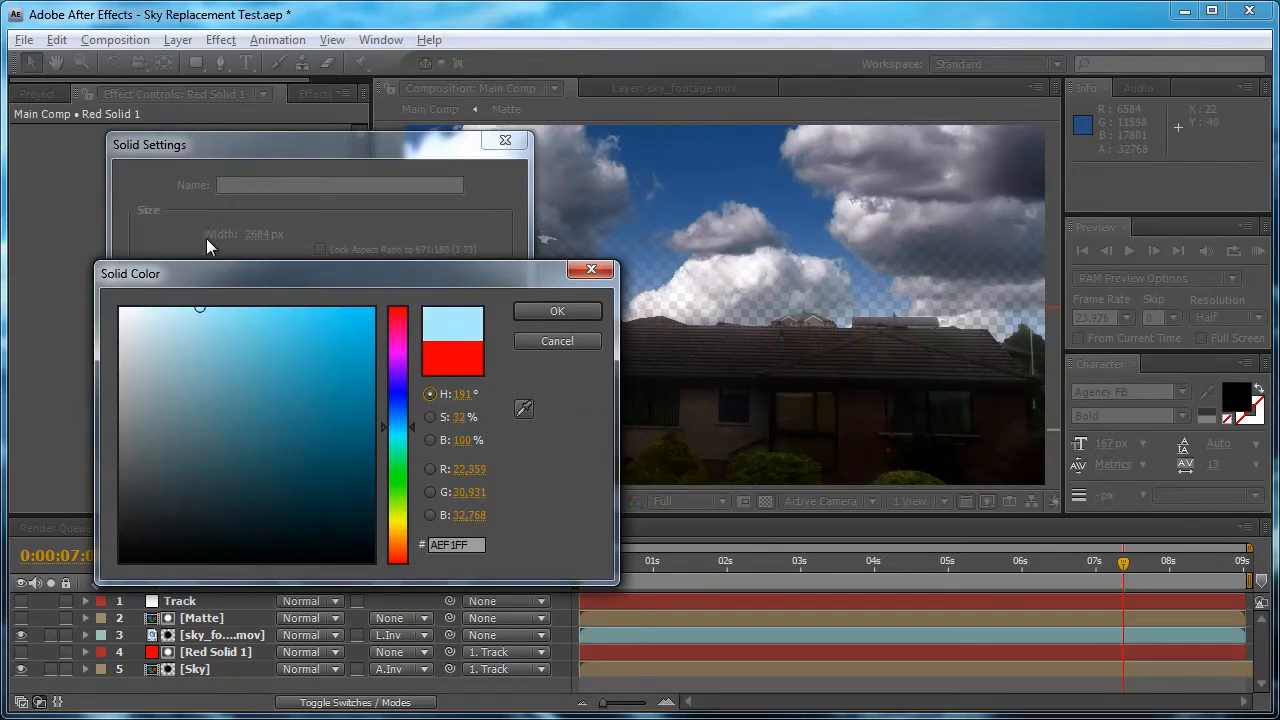
left_click_drag(182, 310, 139, 289)
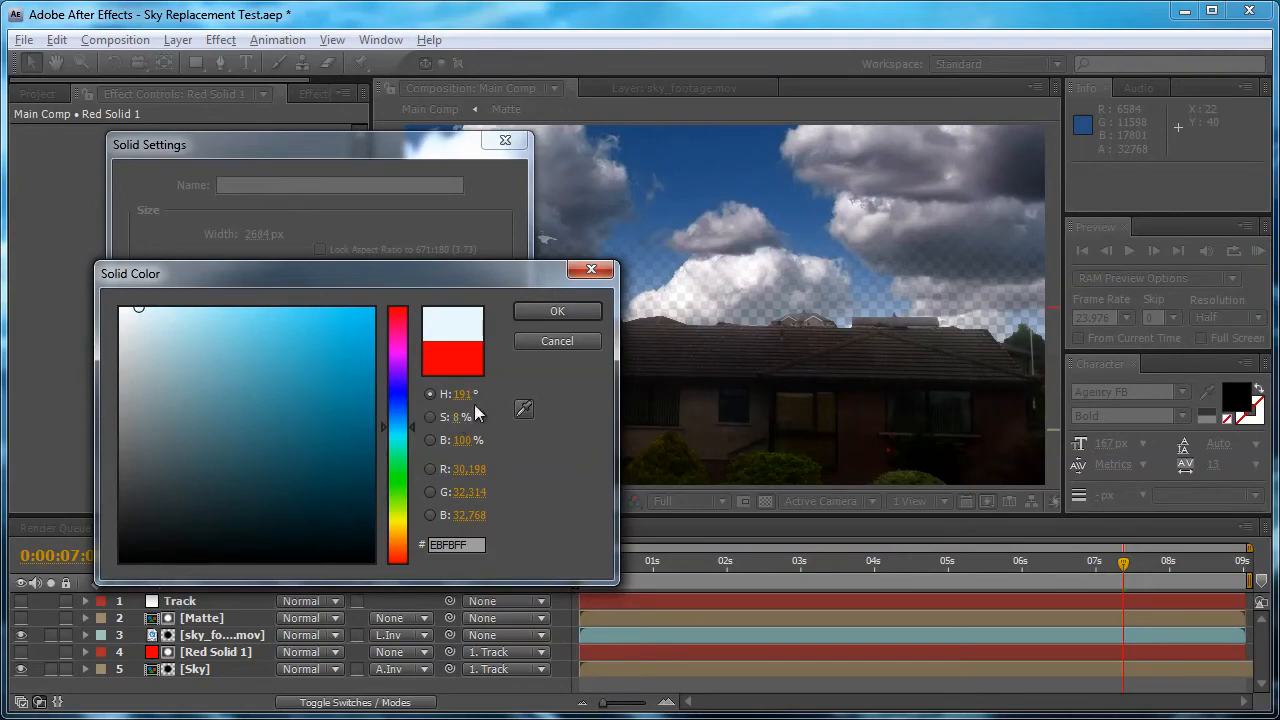
left_click(557, 311)
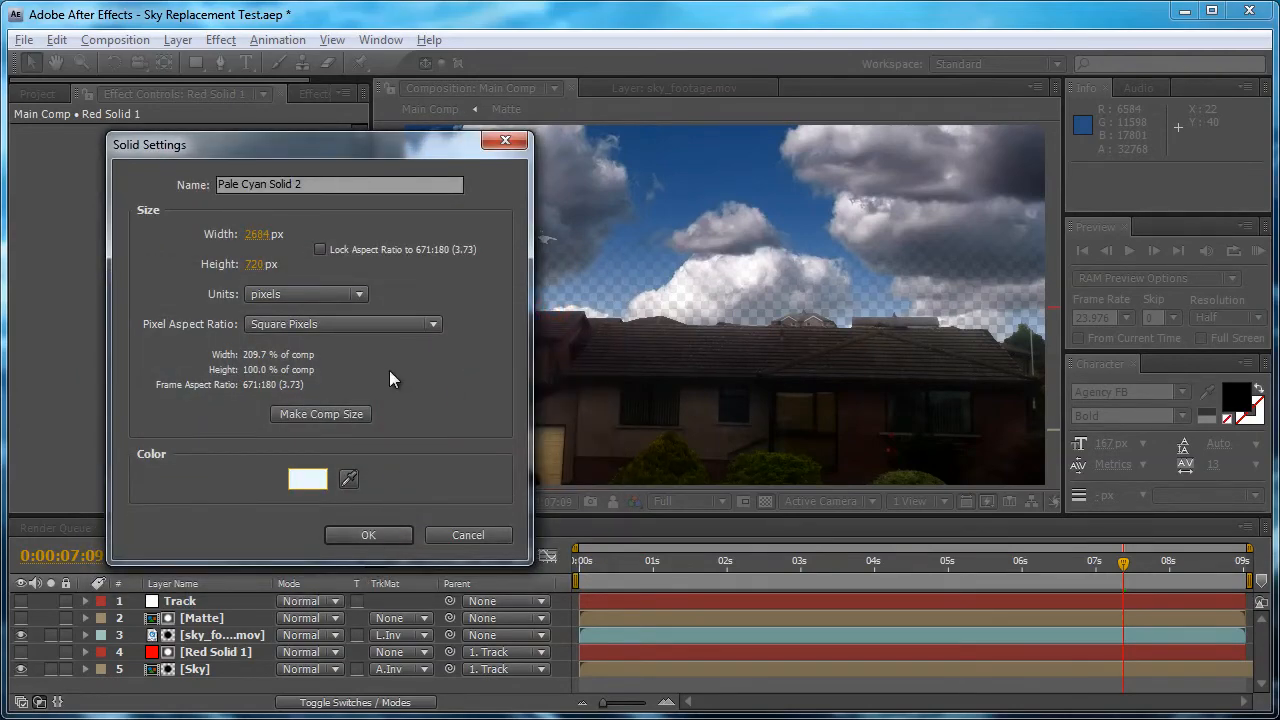
left_click(394, 535)
left_click_drag(228, 638, 248, 692)
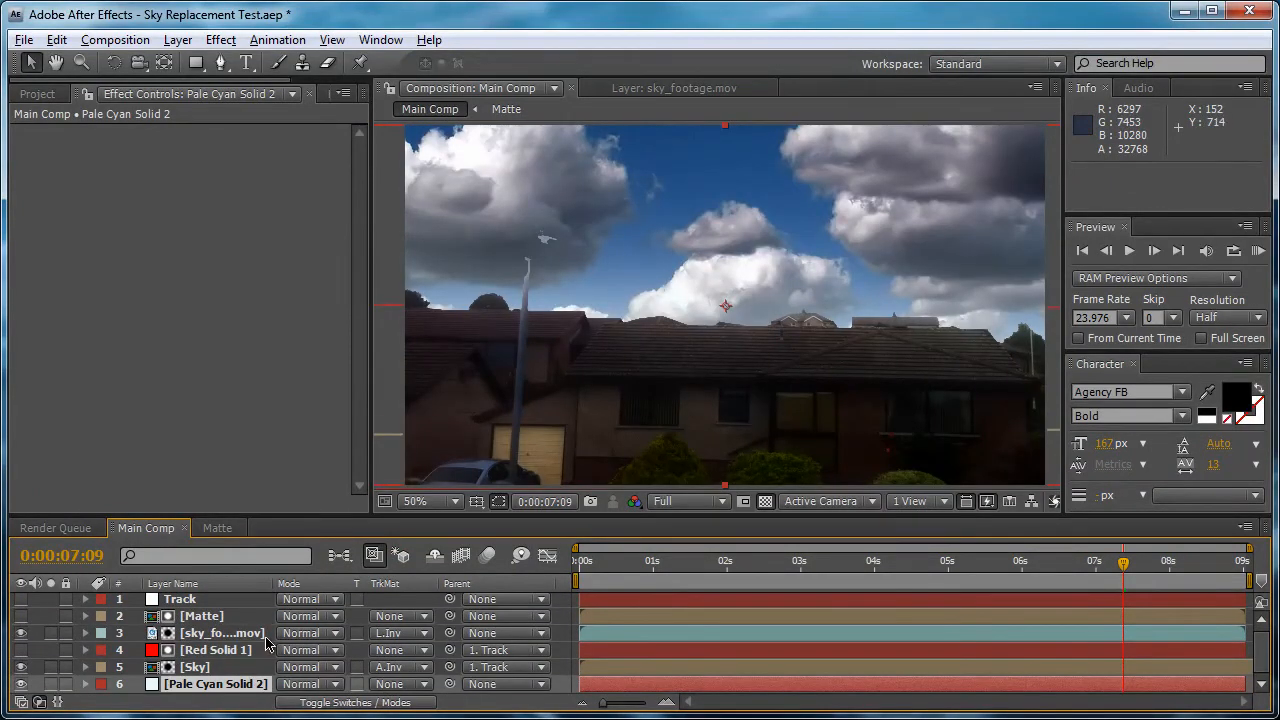
Lower the Sky layer's opacity to 81% and collapse the layer
left_click(250, 668)
key("t")
left_click_drag(292, 685, 273, 688)
left_click(346, 690)
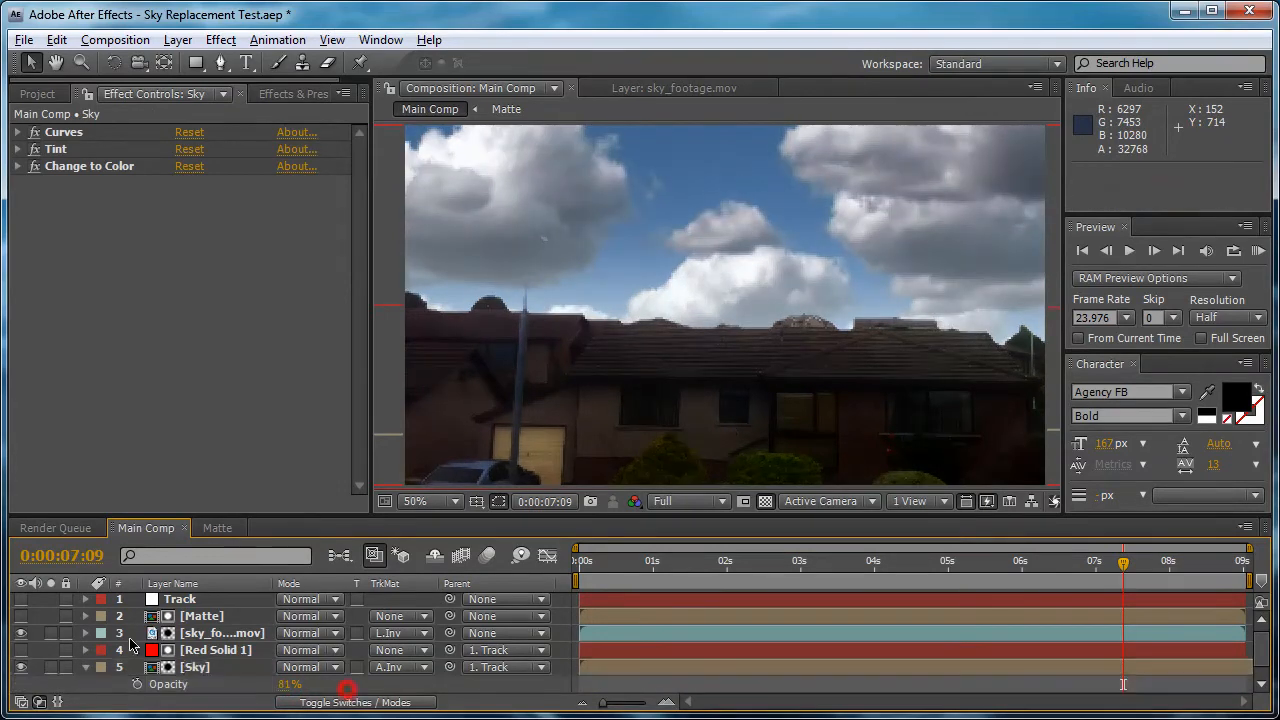
left_click(85, 668)
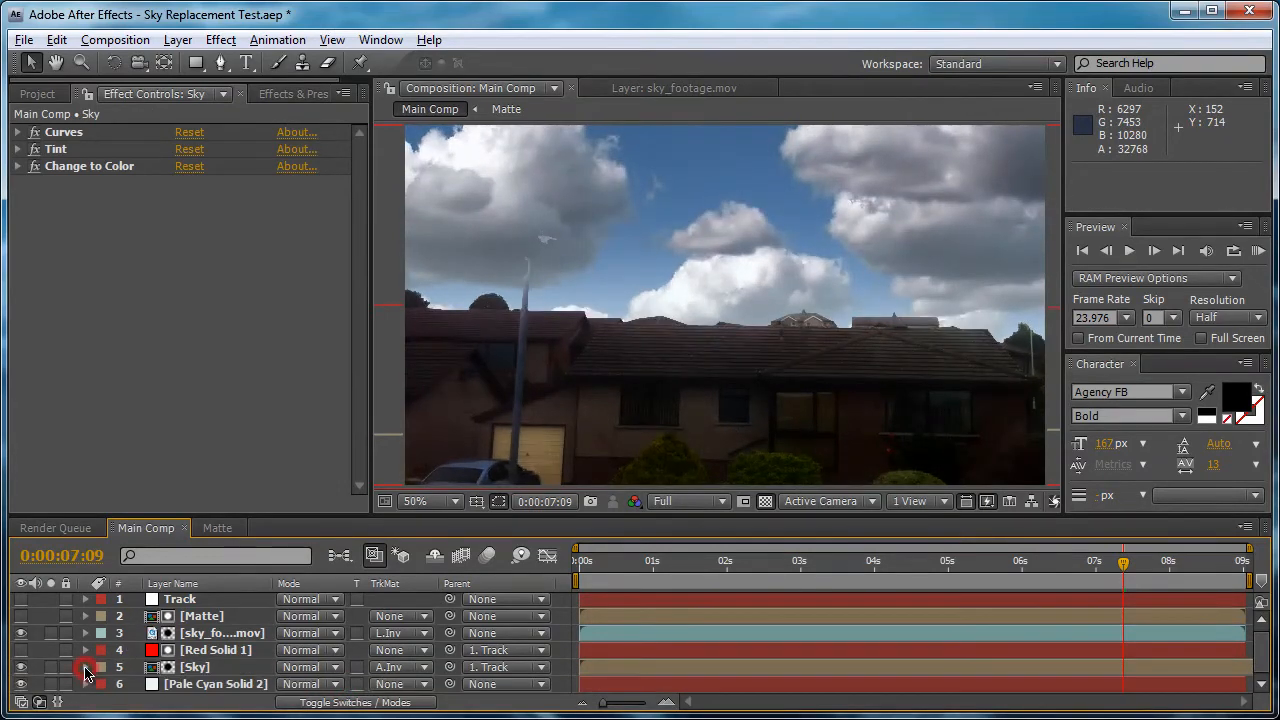
Set the Sky layer's blending mode to Multiply, undoing and reapplying it to compare the look
left_click(188, 667)
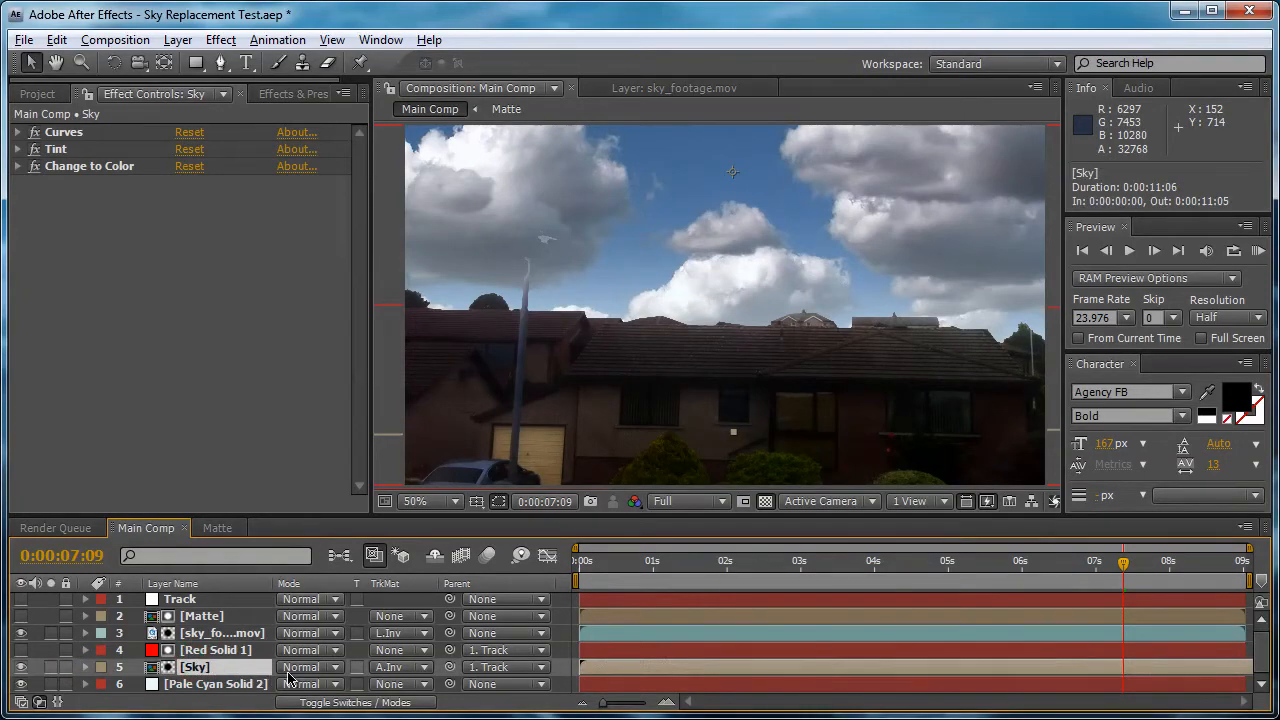
key("F4")
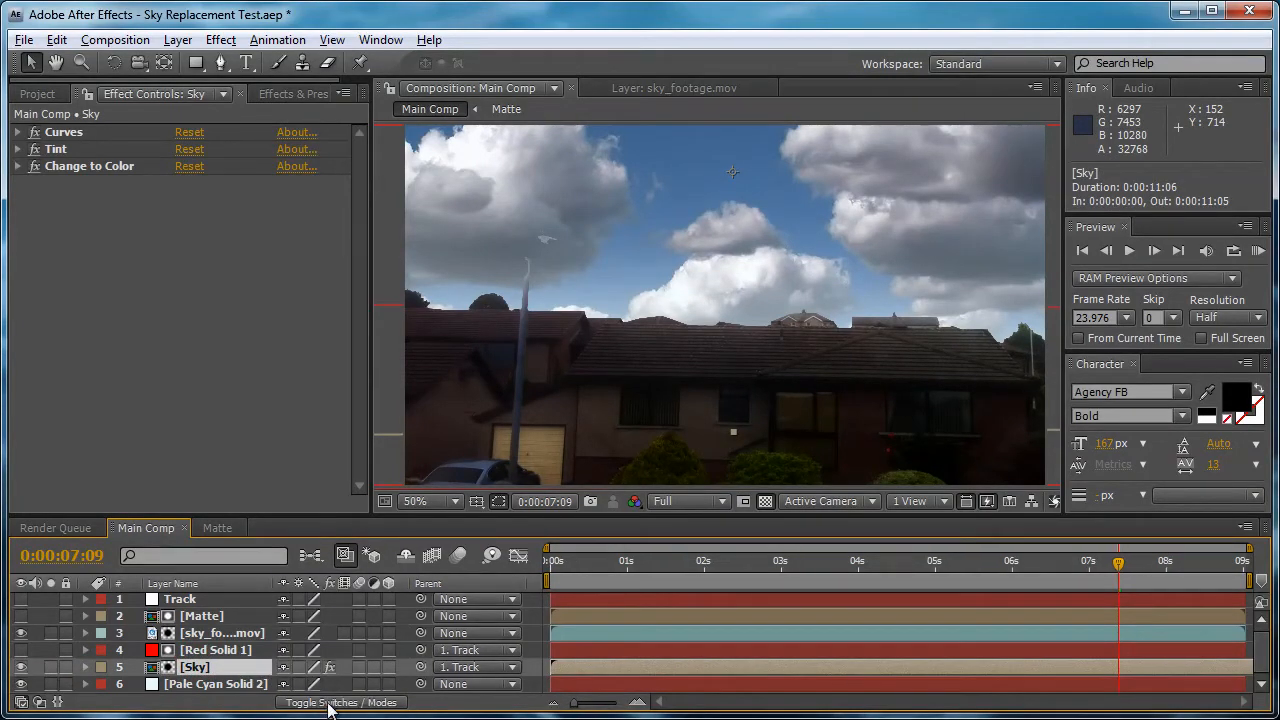
left_click(330, 703)
left_click(340, 704)
left_click(340, 704)
left_click(310, 668)
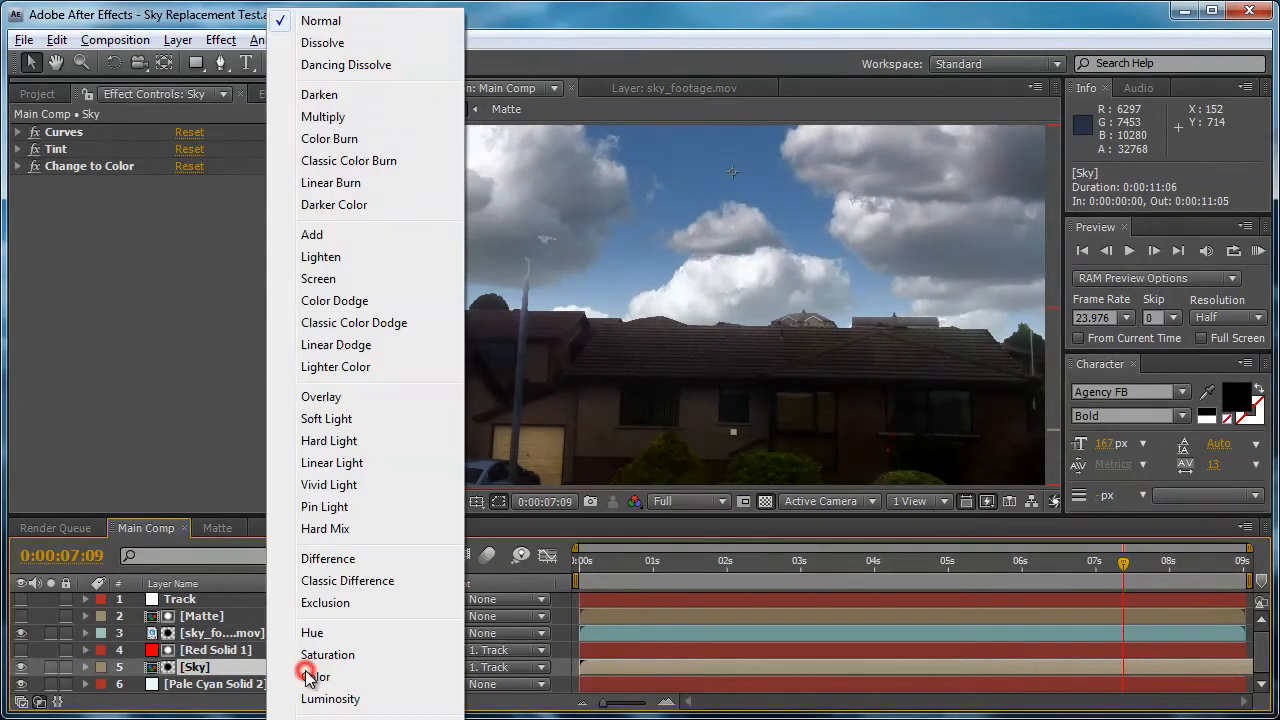
left_click(323, 117)
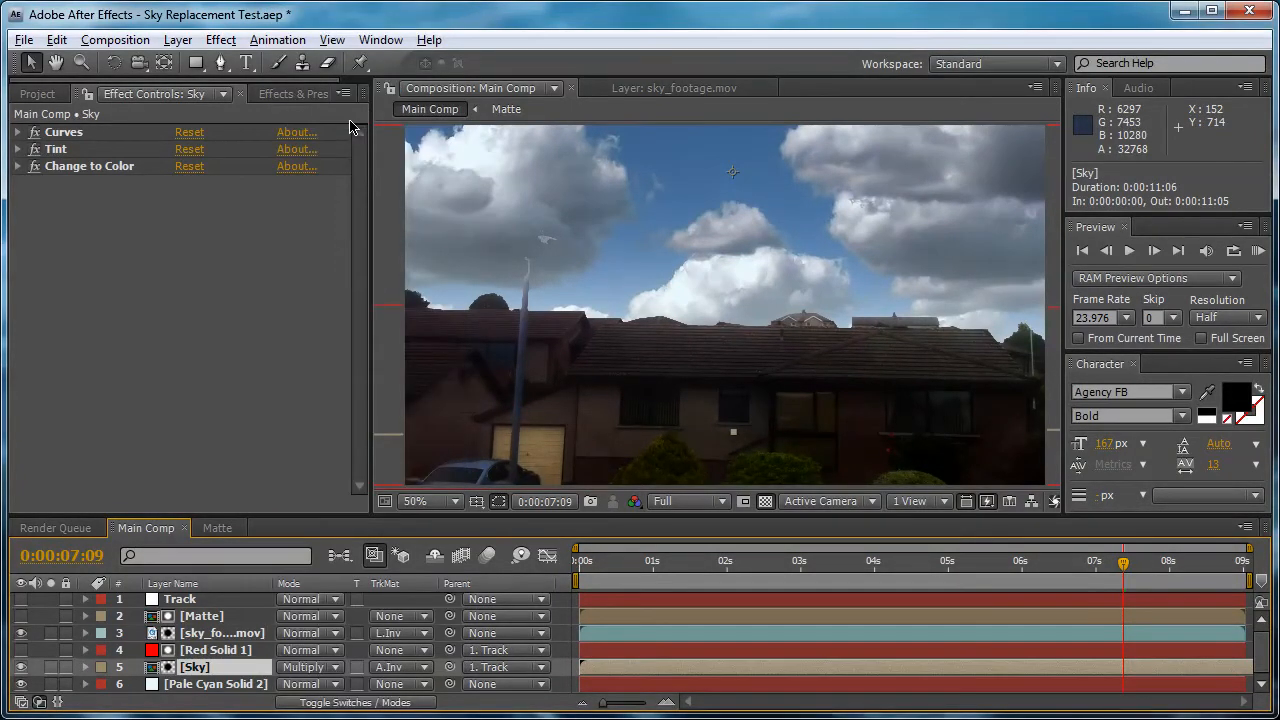
key("ctrl+z")
left_click(305, 667)
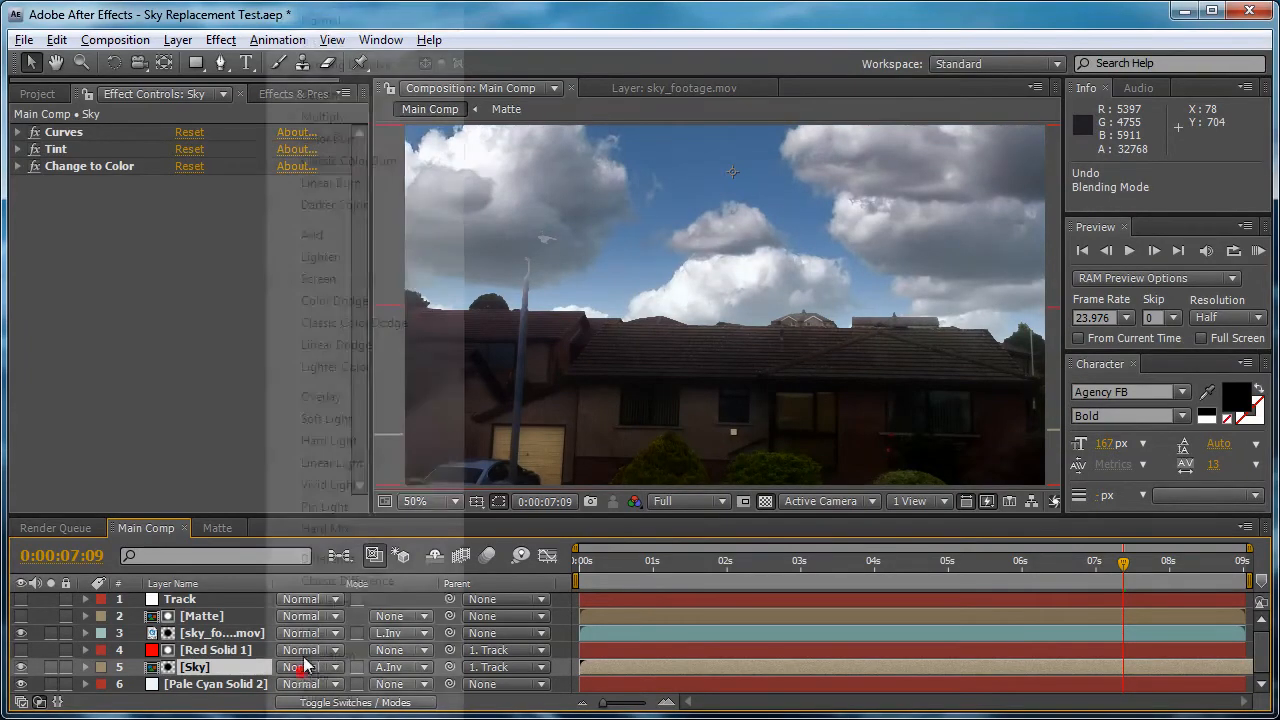
left_click(320, 116)
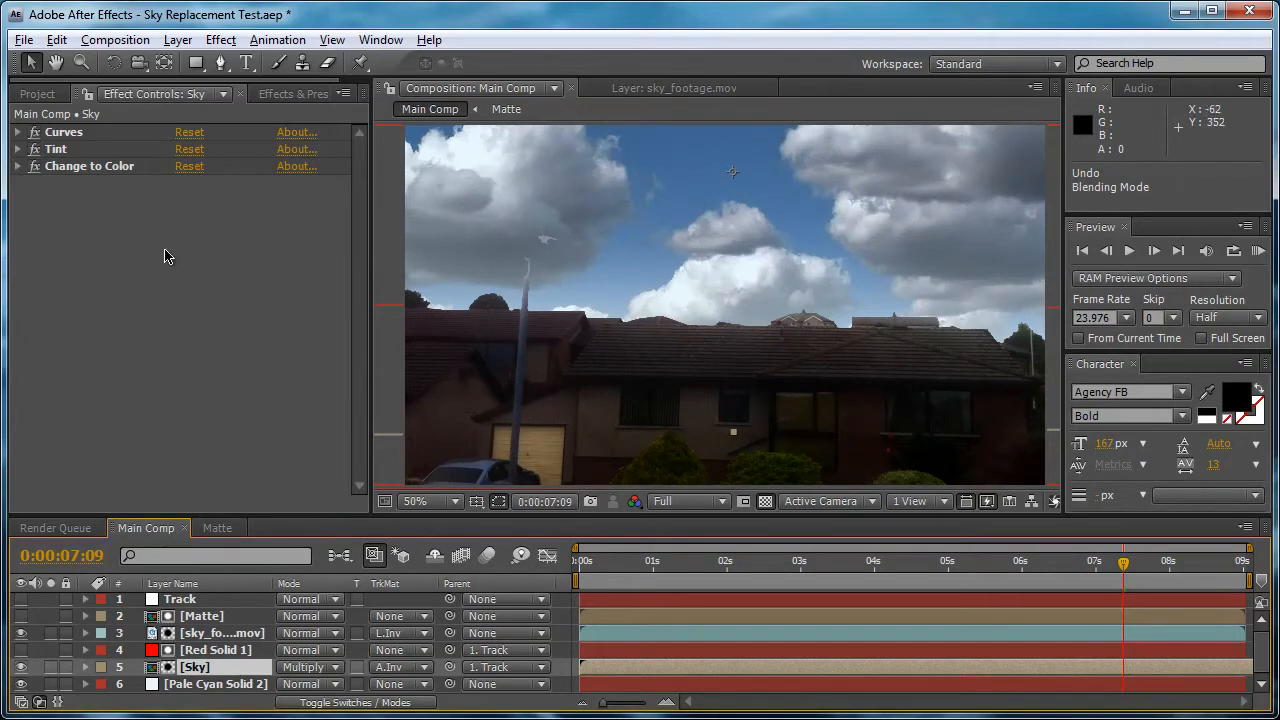
Raise the Sky layer's opacity to 90% and collapse the layer
left_click(205, 668)
key("t")
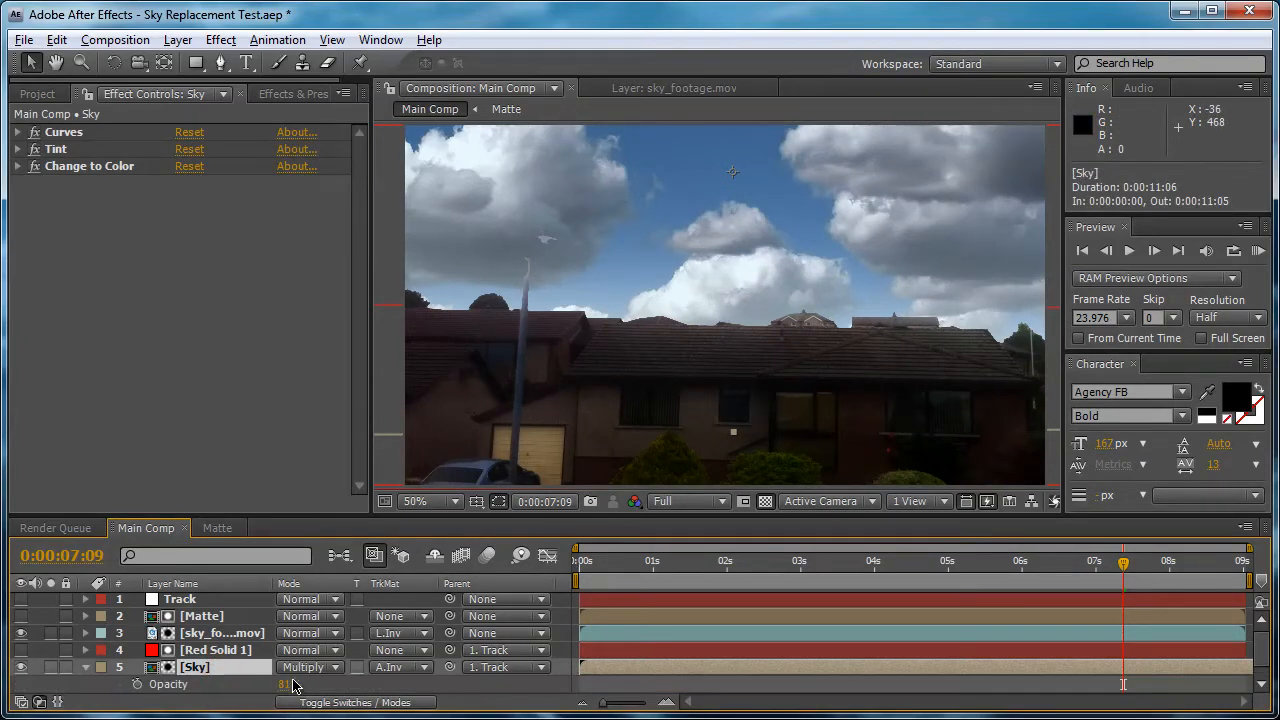
left_click_drag(292, 684, 454, 681)
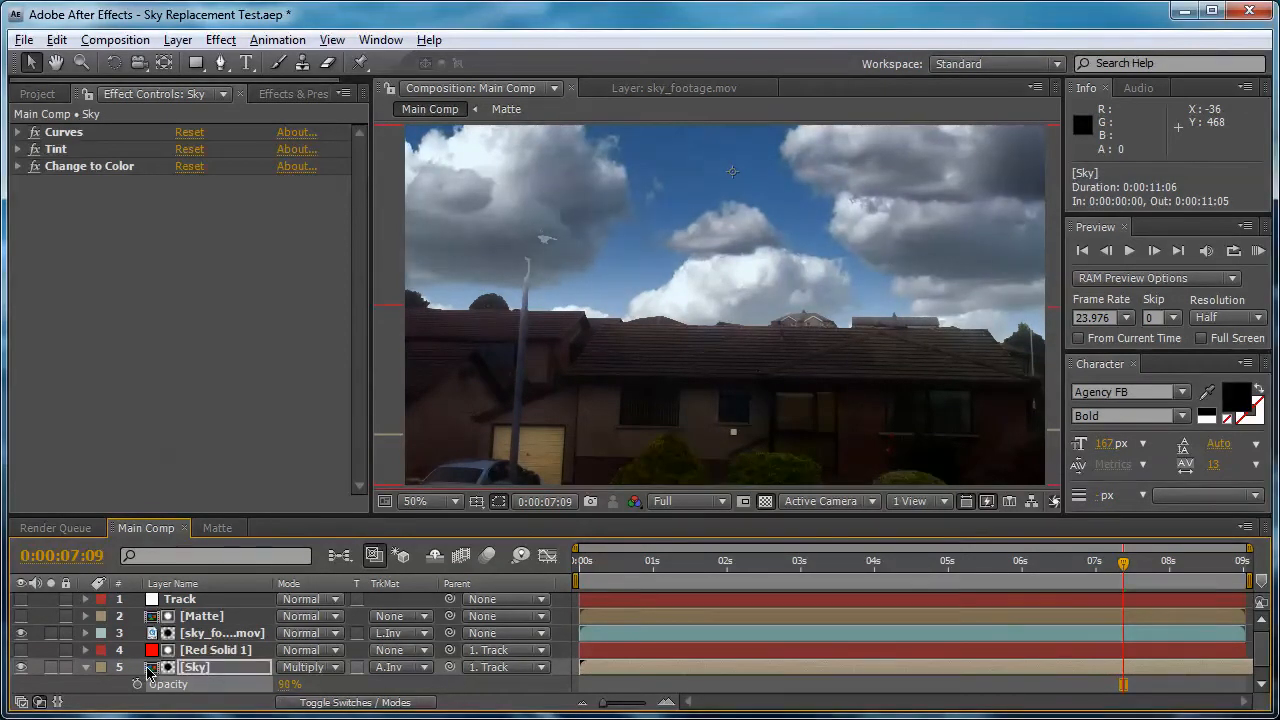
left_click(85, 668)
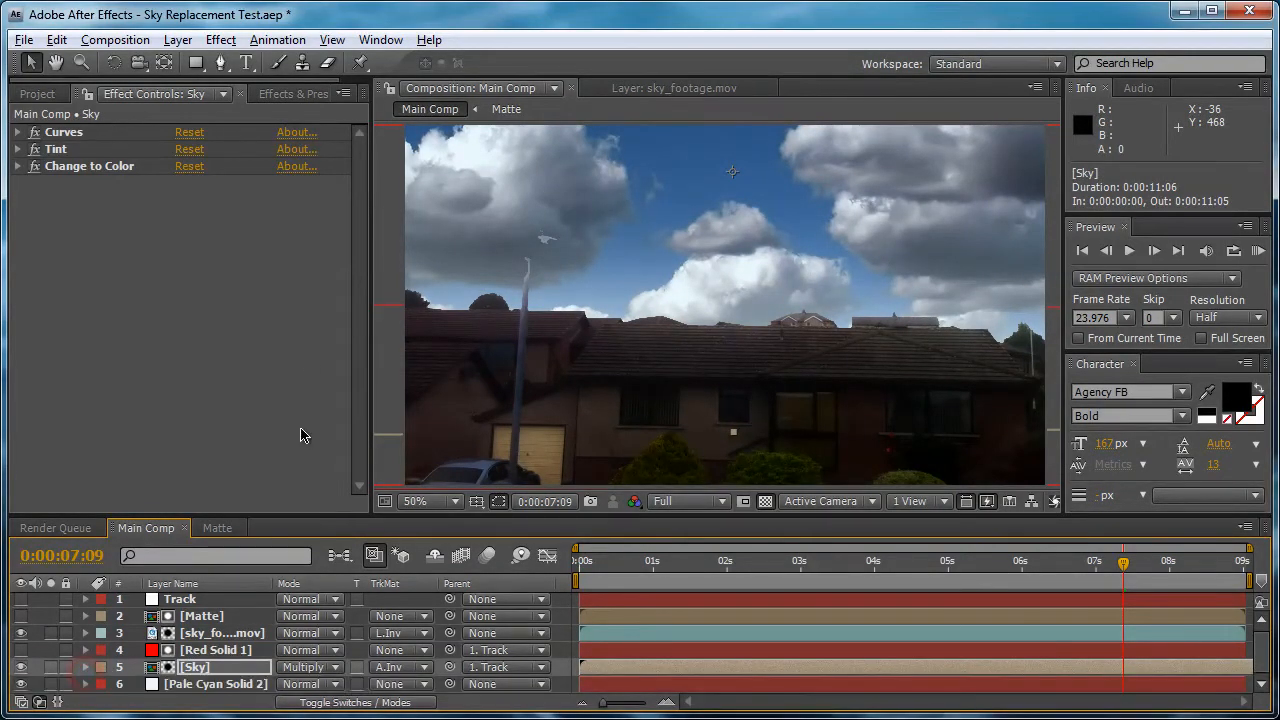
Try darkening the Sky layer's midtones with a second Curves effect, and delete that effect
left_click(221, 40)
mouse_move(343, 248)
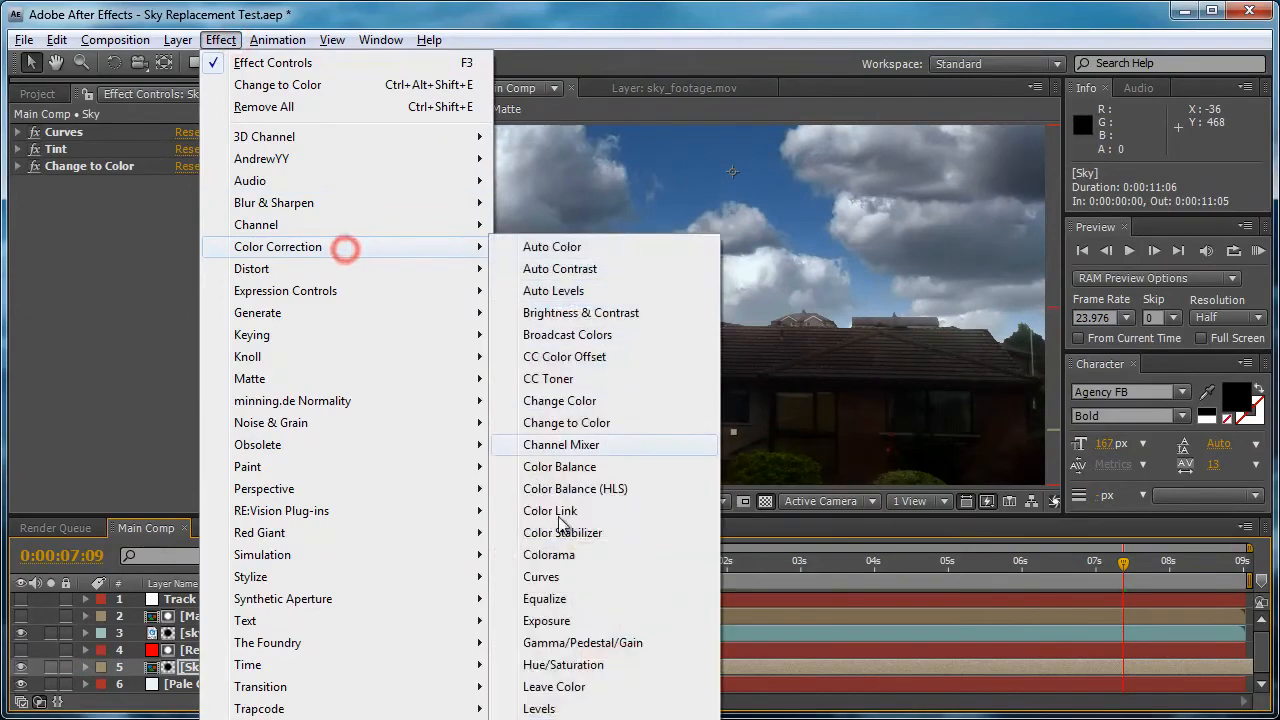
left_click(571, 574)
left_click_drag(145, 339, 150, 348)
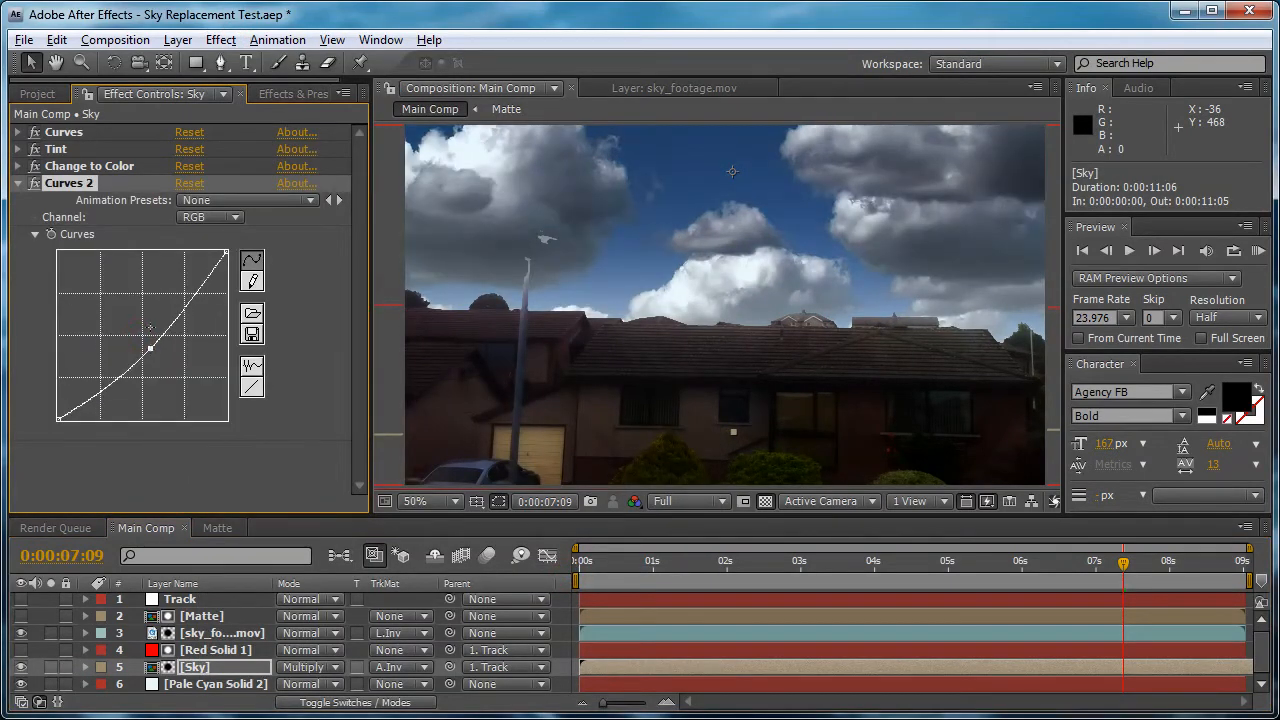
key("Delete")
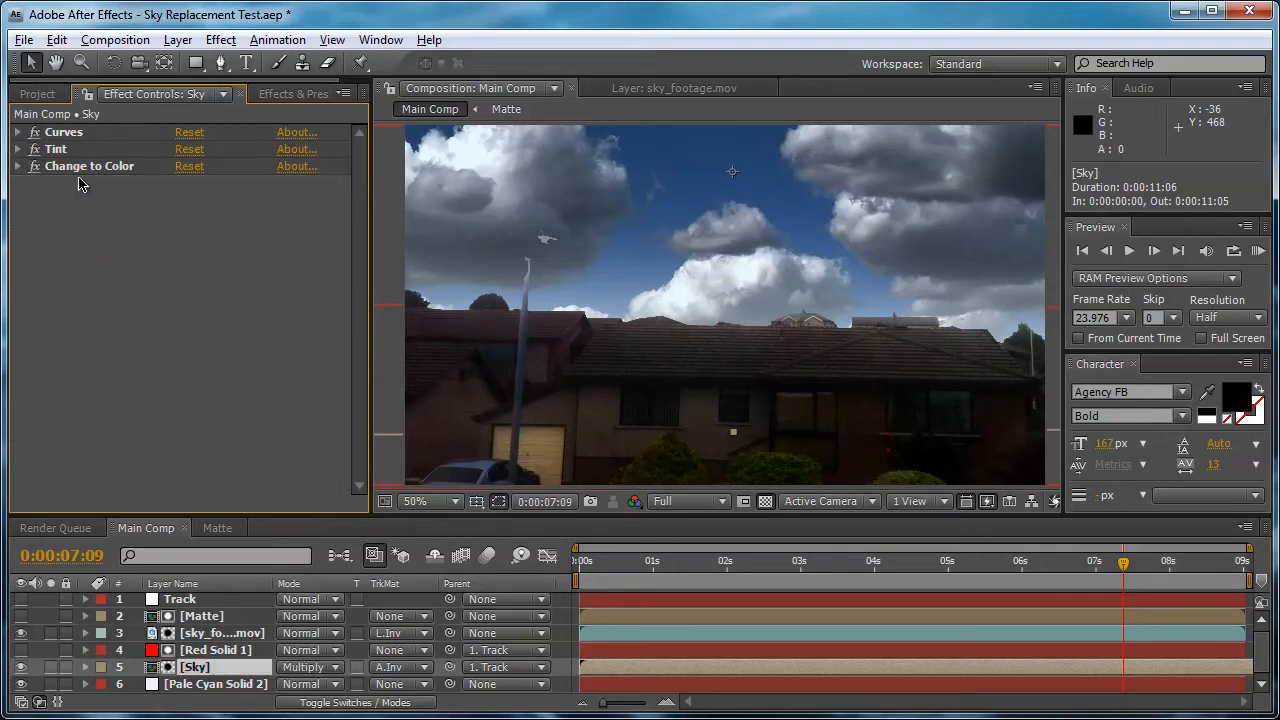
Add an Exposure effect to the Sky layer with exposure -0.45 and gamma correction 1.21
left_click(221, 40)
mouse_move(312, 248)
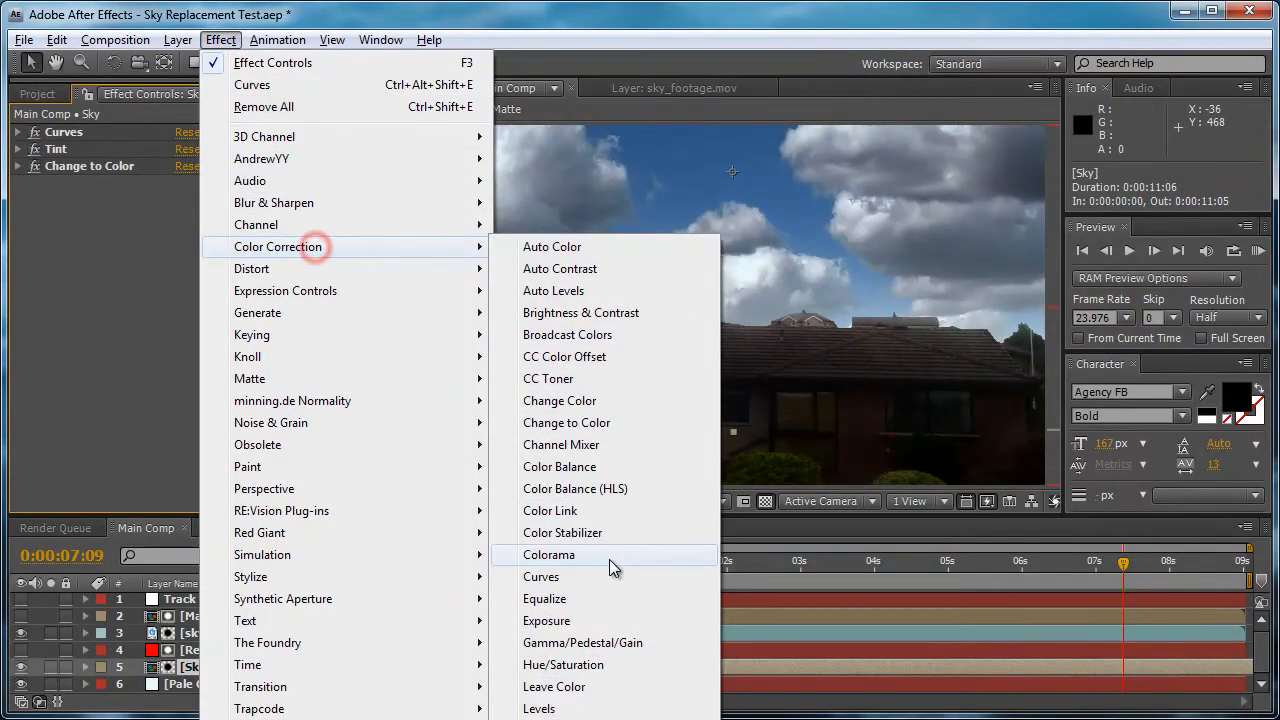
left_click(597, 619)
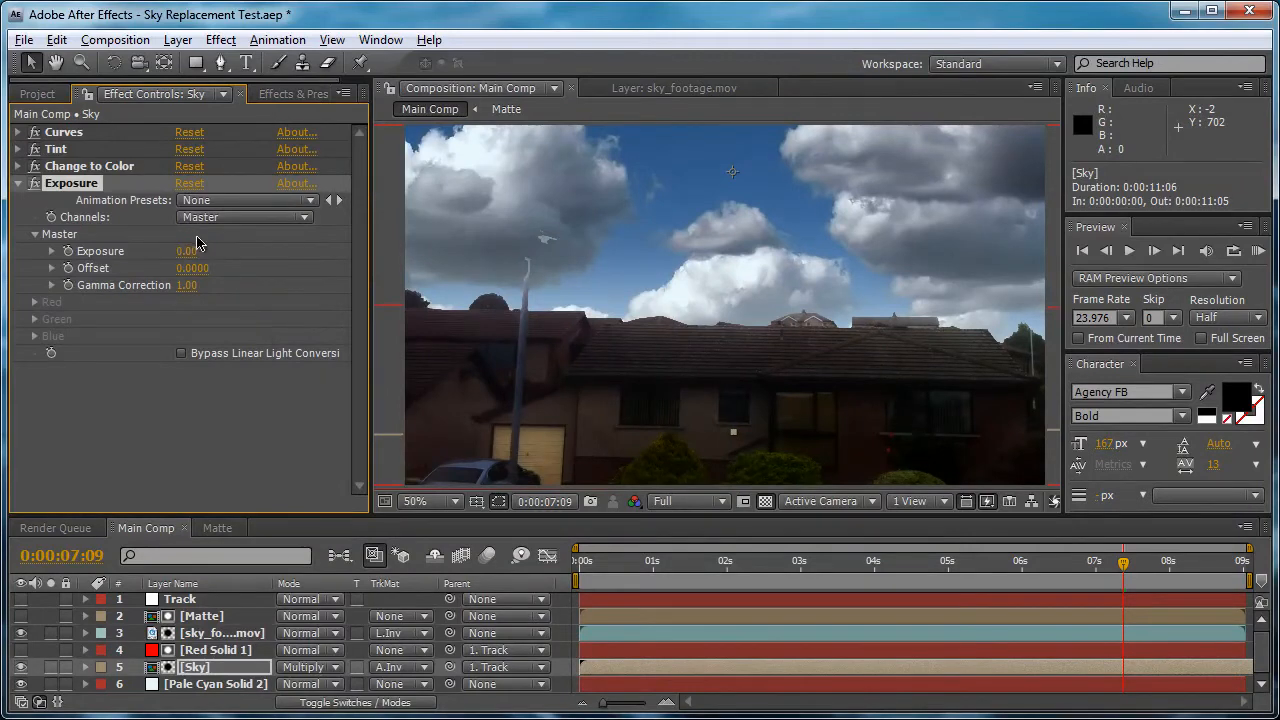
left_click_drag(186, 251, 188, 251)
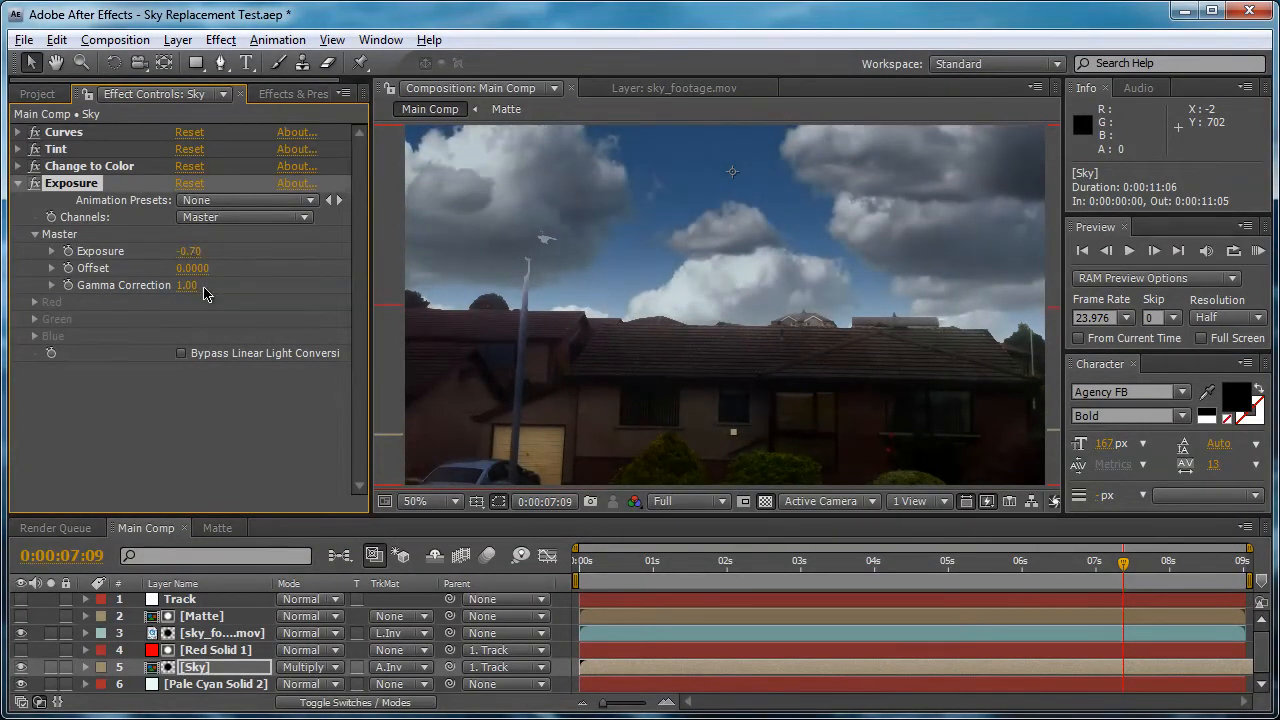
left_click(192, 251)
type("-0.45")
key("Return")
mouse_move(202, 266)
left_mouse_down()
mouse_move(176, 273)
mouse_move(203, 287)
left_mouse_up()
key("ctrl+z")
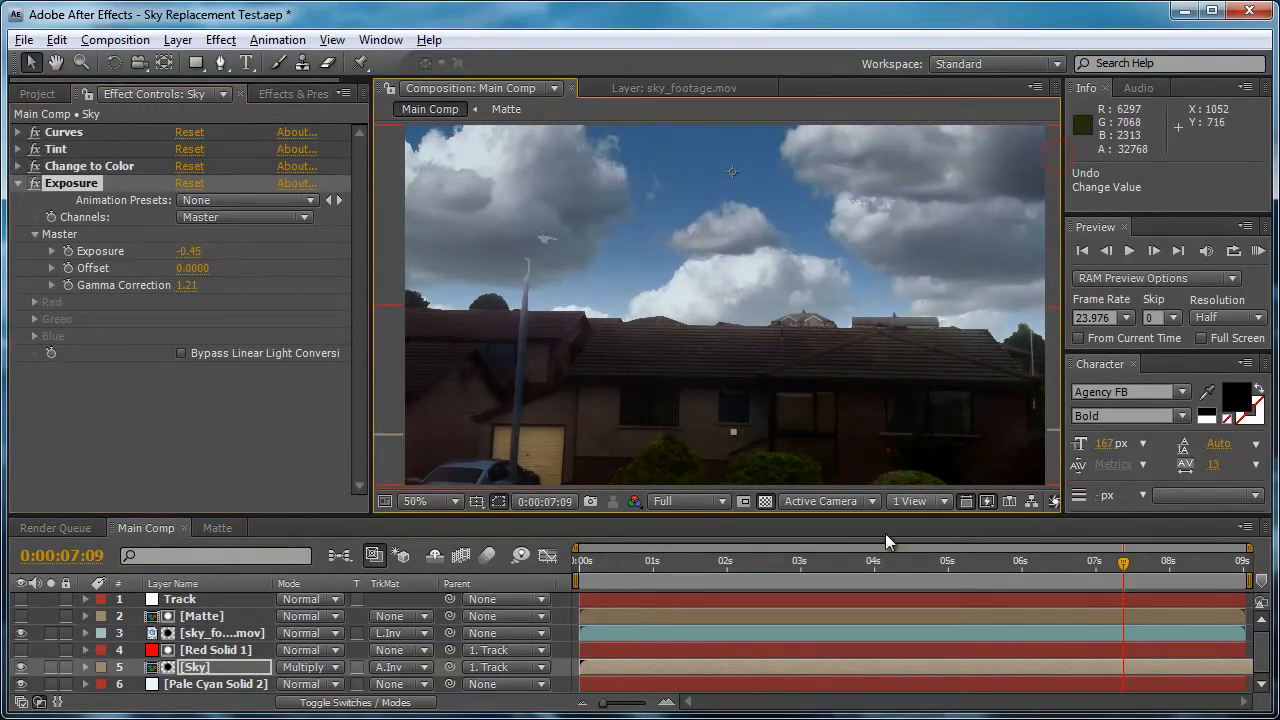
Try motion blur on the Sky layer at 0:00:08:10, and switch it off again for the layer and the composition
left_click_drag(880, 560, 1200, 524)
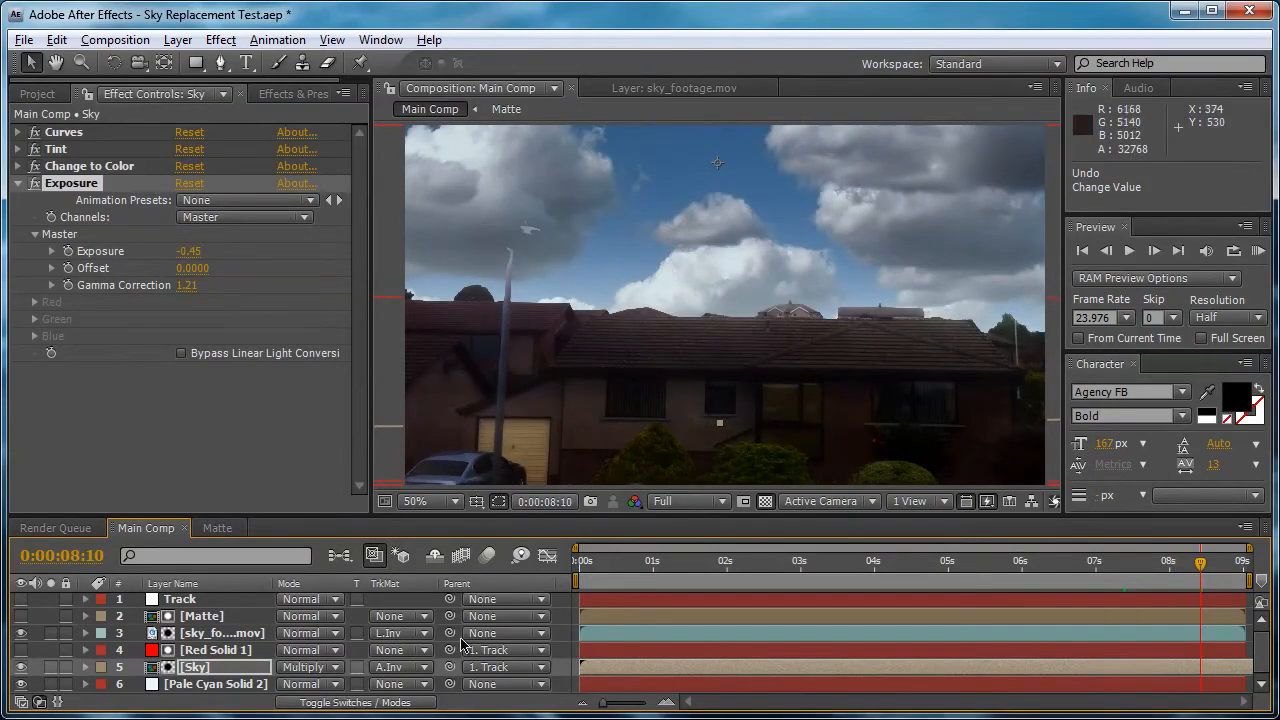
left_click(355, 704)
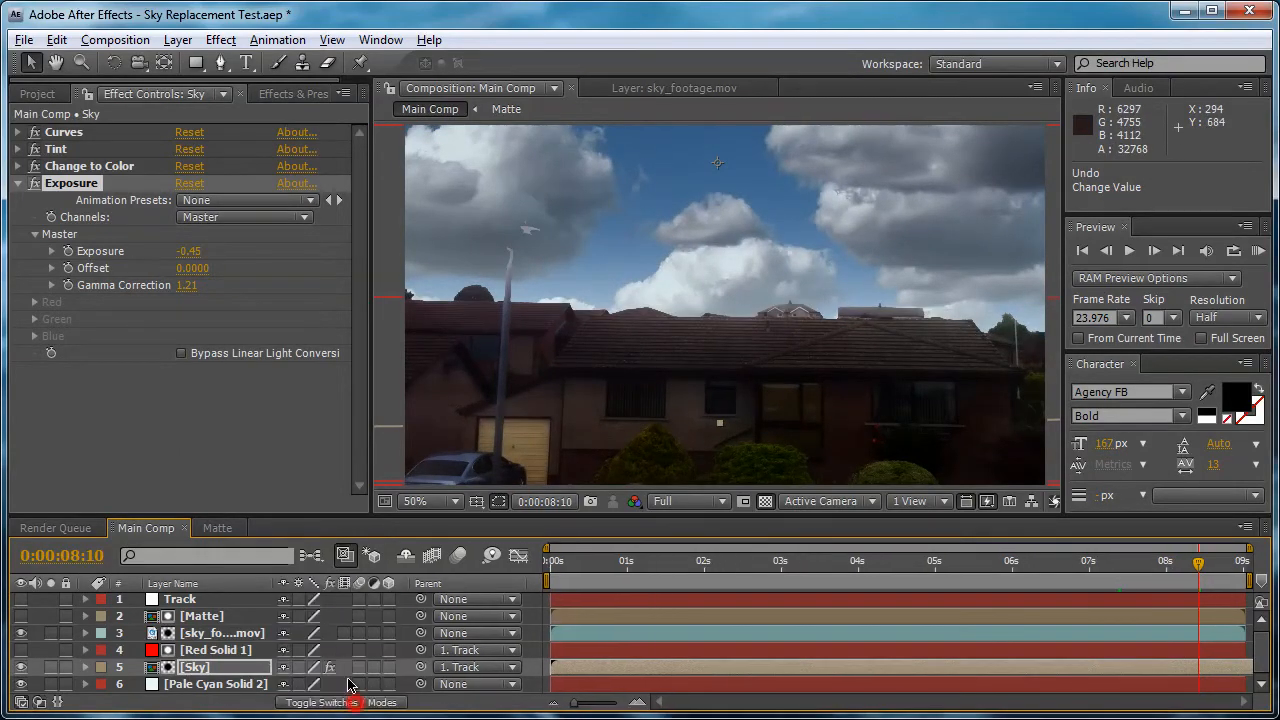
left_click(359, 667)
left_click(456, 558)
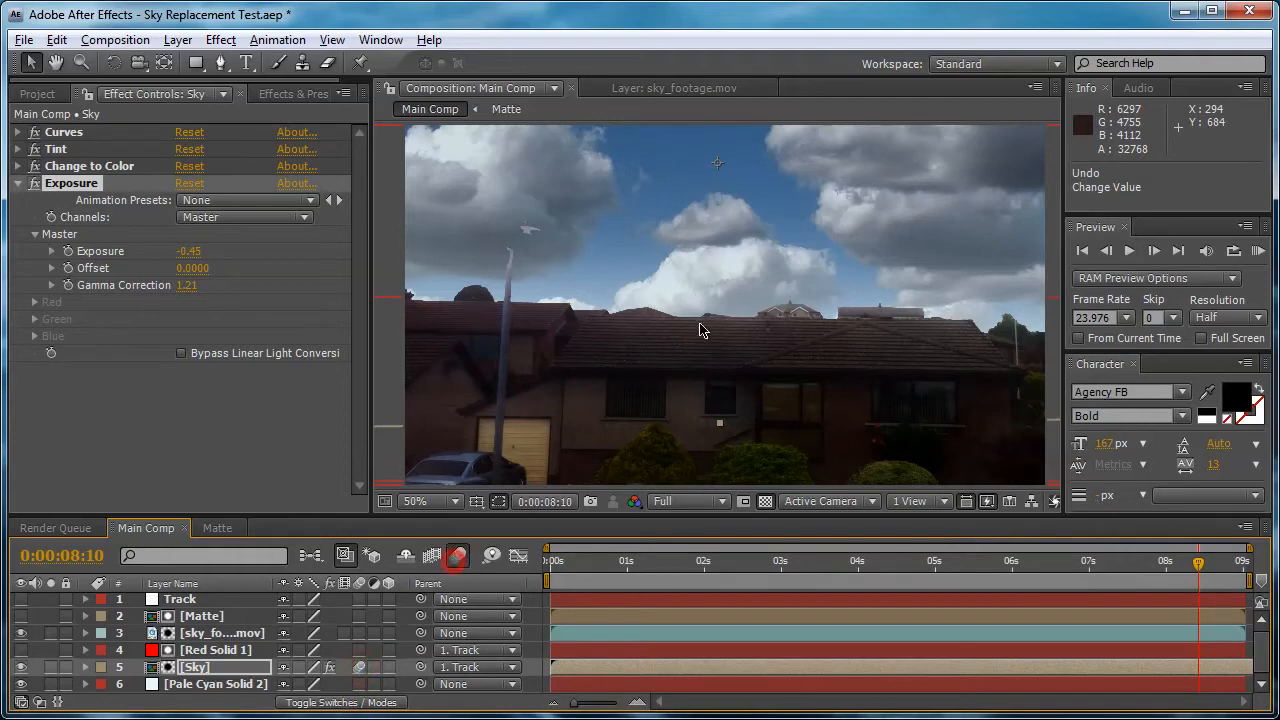
left_click(458, 556)
left_click(359, 668)
Go to 0:00:02:11, collapse the Sky layer's Exposure effect and set the composition's preview resolution to Half
left_click_drag(900, 570, 739, 565)
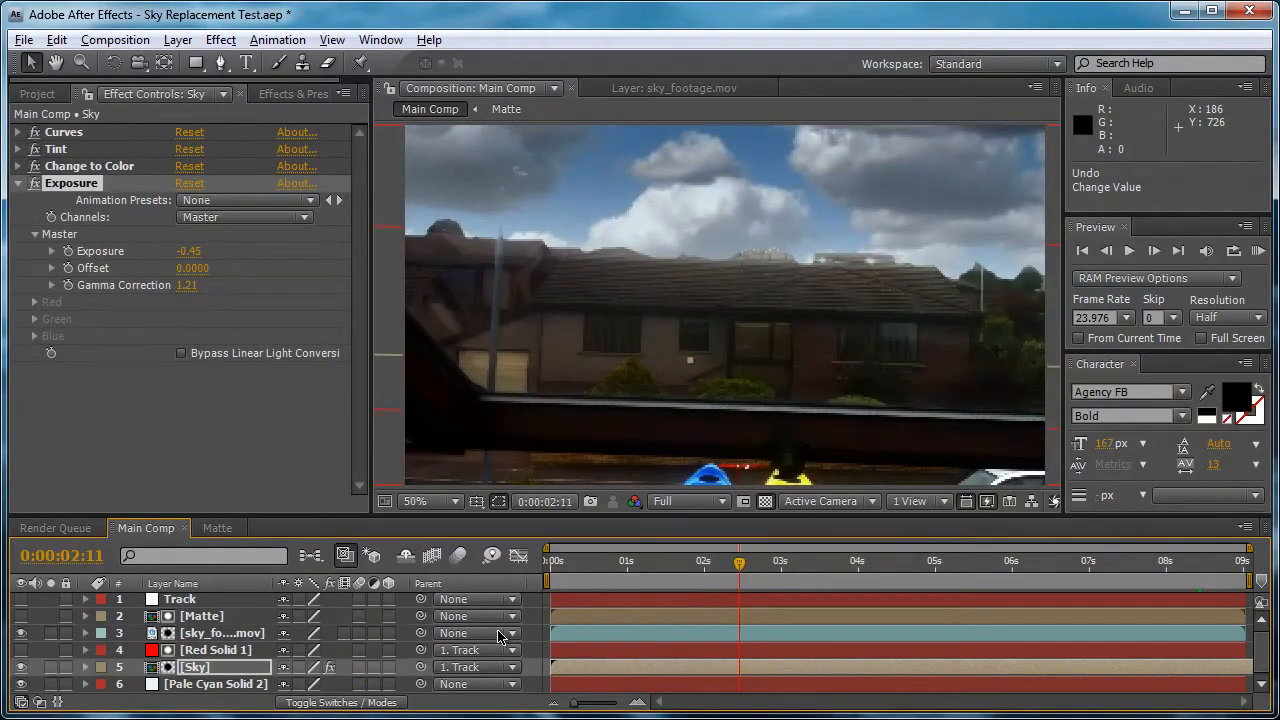
left_click(185, 667)
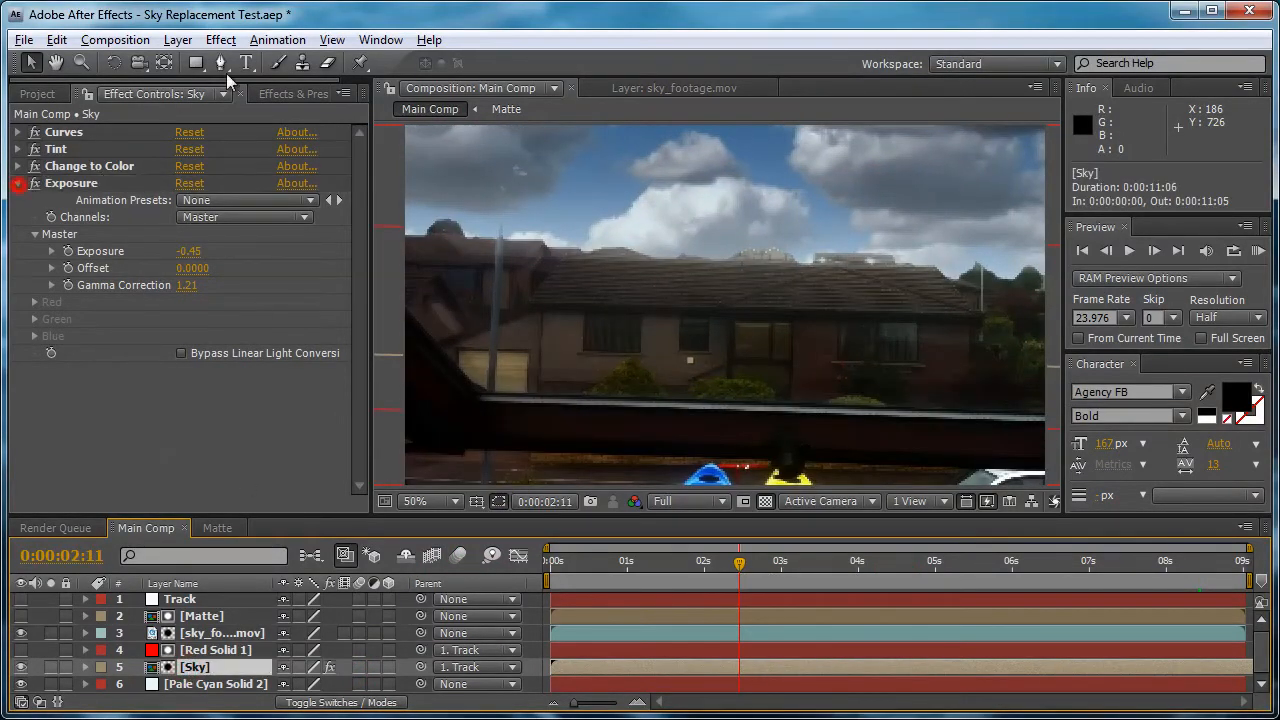
left_click(690, 501)
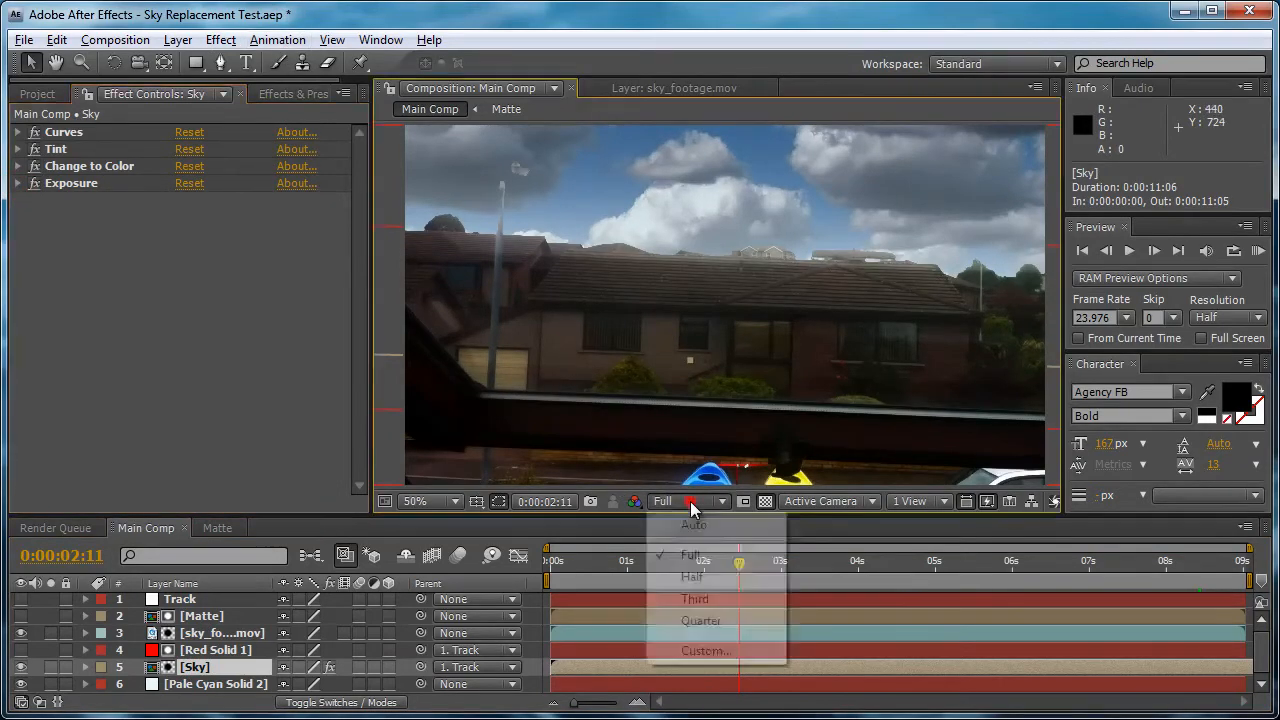
left_click(692, 577)
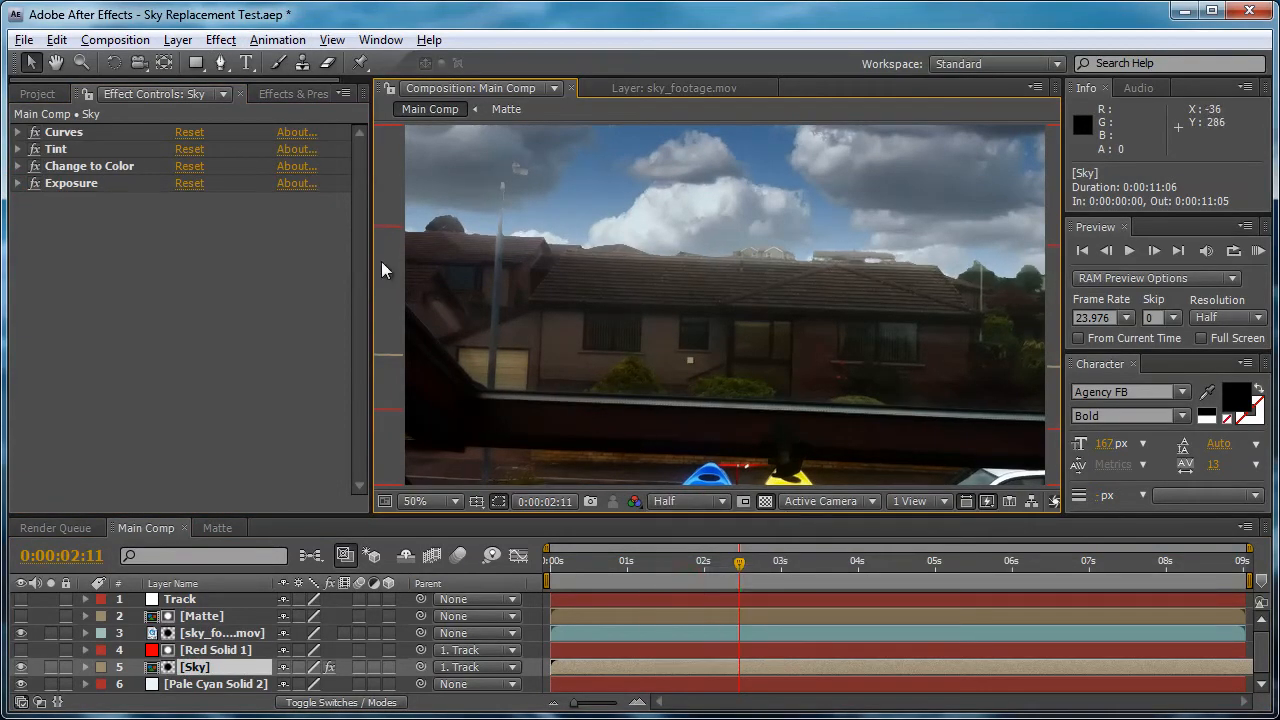
Add a second Curves effect to the Sky layer and adjust its Red and Green channel curves
left_click(220, 40)
left_click(303, 254)
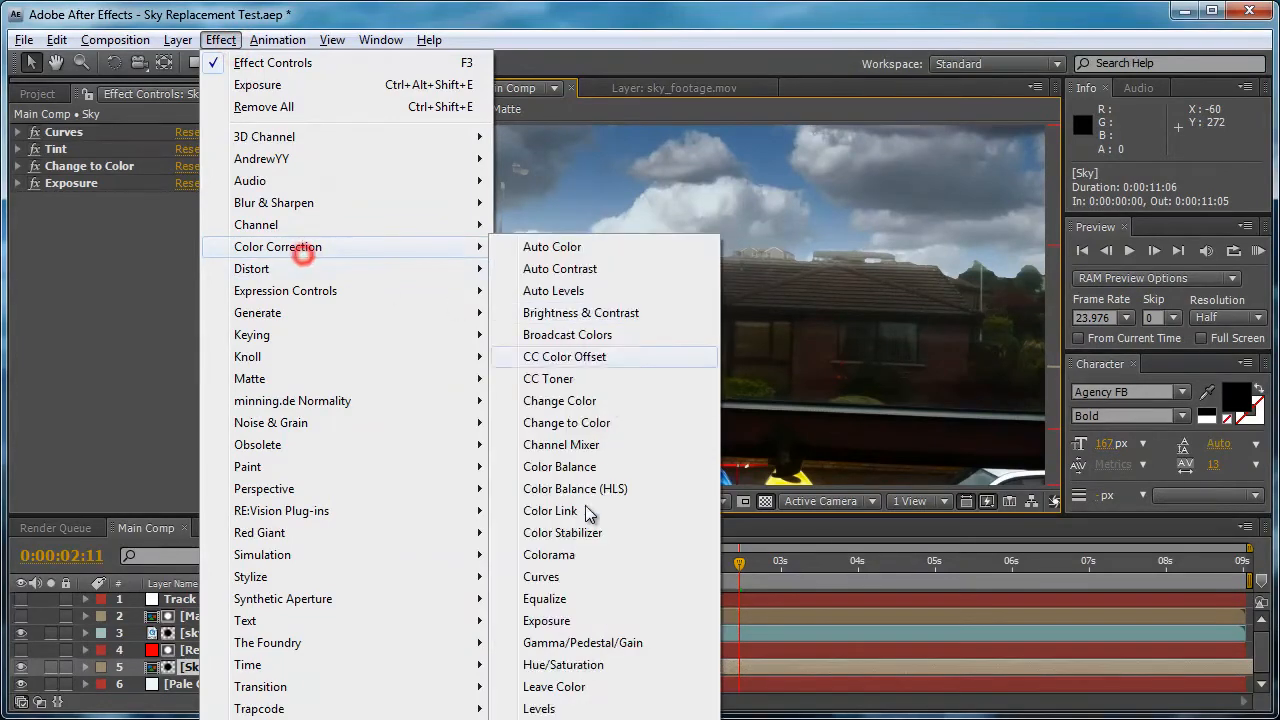
left_click(598, 577)
left_click(196, 239)
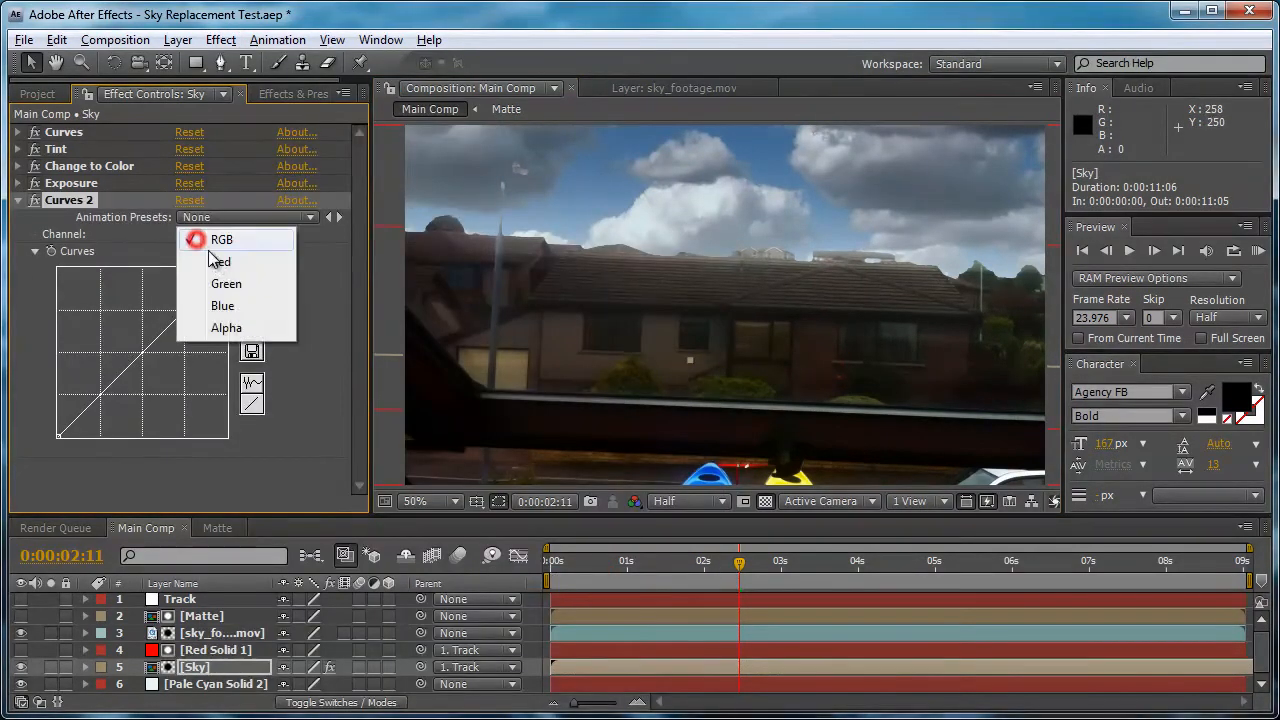
left_click(220, 261)
mouse_move(143, 352)
left_mouse_down()
mouse_move(135, 341)
mouse_move(156, 365)
mouse_move(143, 347)
left_mouse_up()
left_click(210, 240)
left_click(215, 256)
left_click_drag(117, 376, 122, 378)
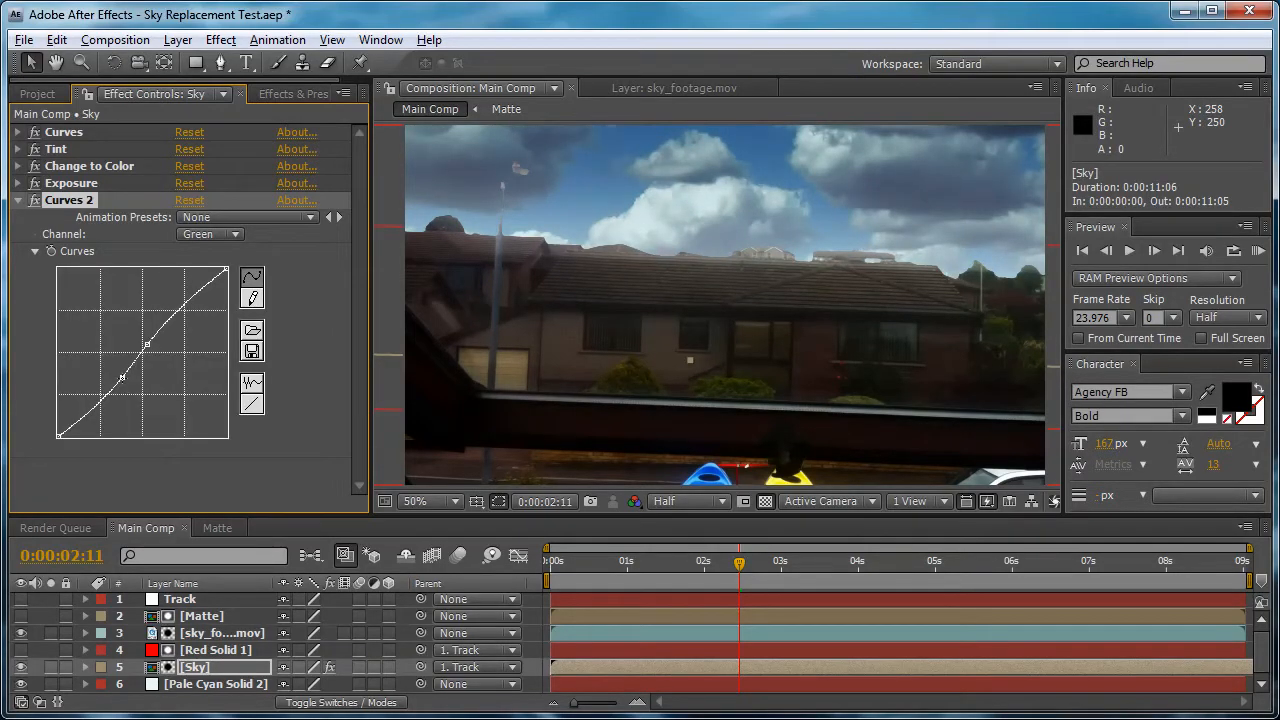
Raise the midtones of the Sky layer's second RGB curve at 0:00:05:00 with the shadows anchored, and check it at 0:00:02:23
left_click_drag(856, 562, 935, 566)
left_click(229, 234)
left_click(206, 191)
left_click(145, 351)
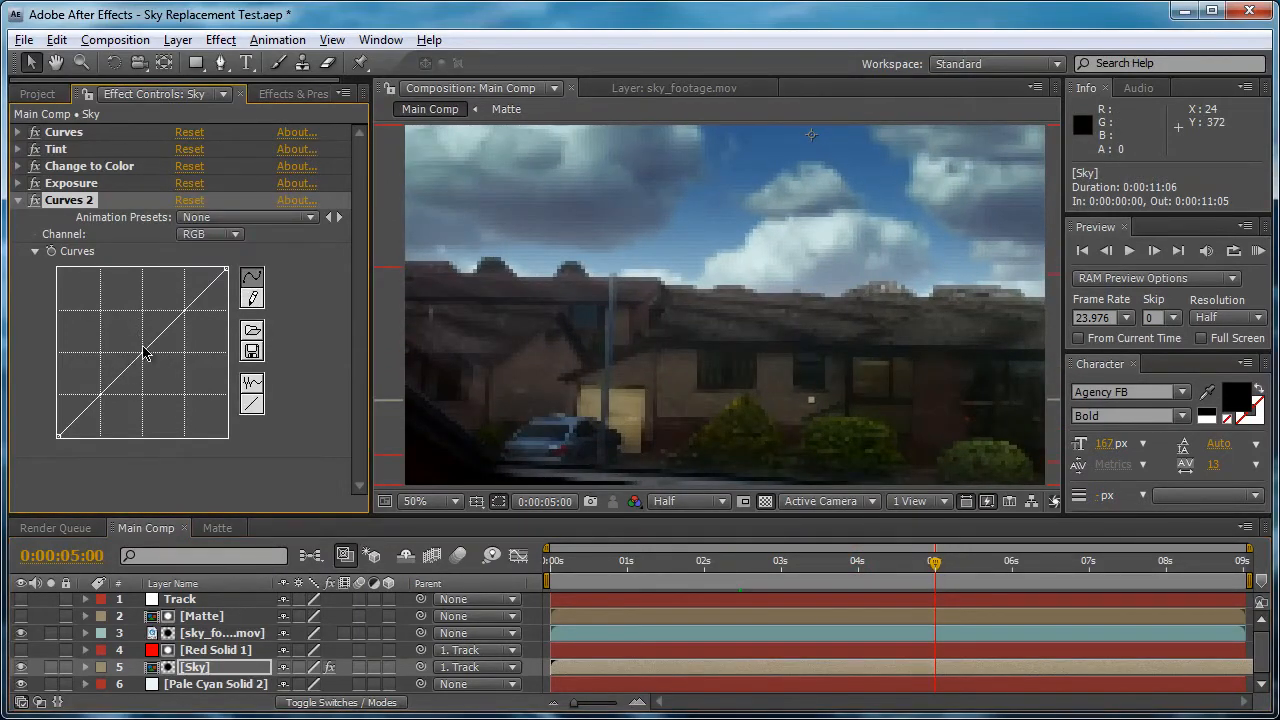
left_click_drag(145, 351, 141, 343)
left_click_drag(88, 404, 97, 398)
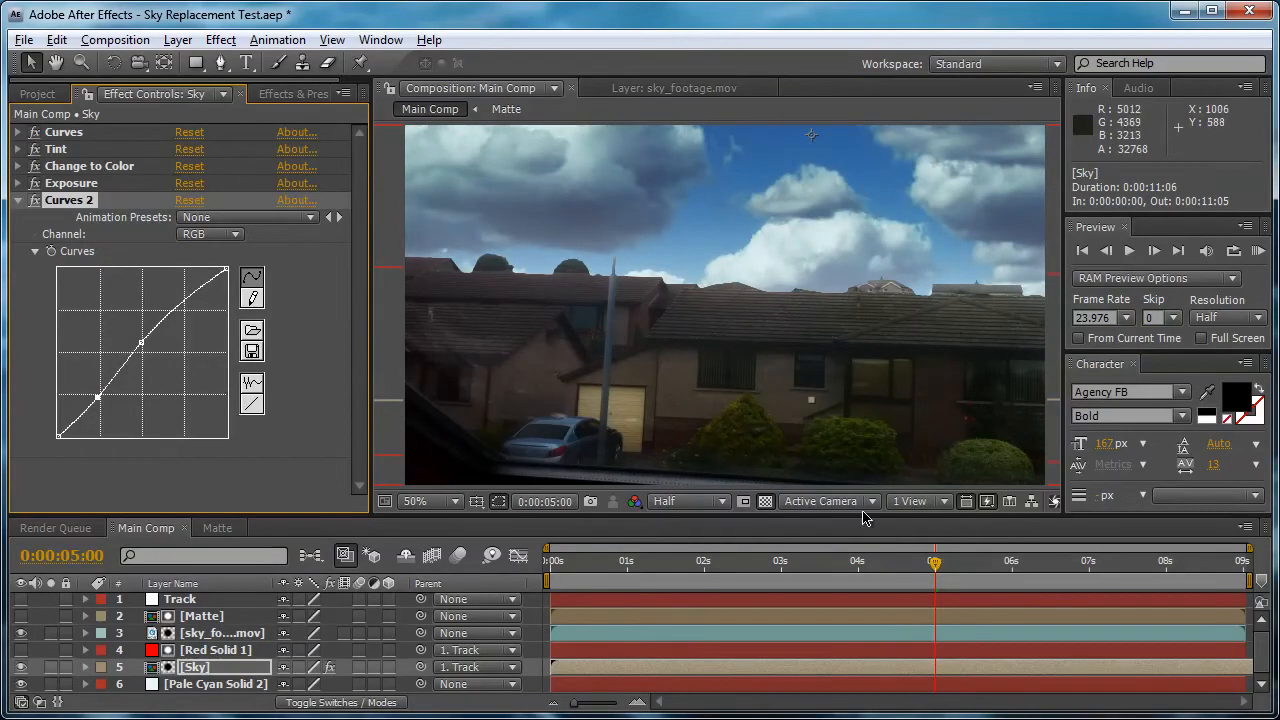
left_click(714, 562)
left_click(778, 562)
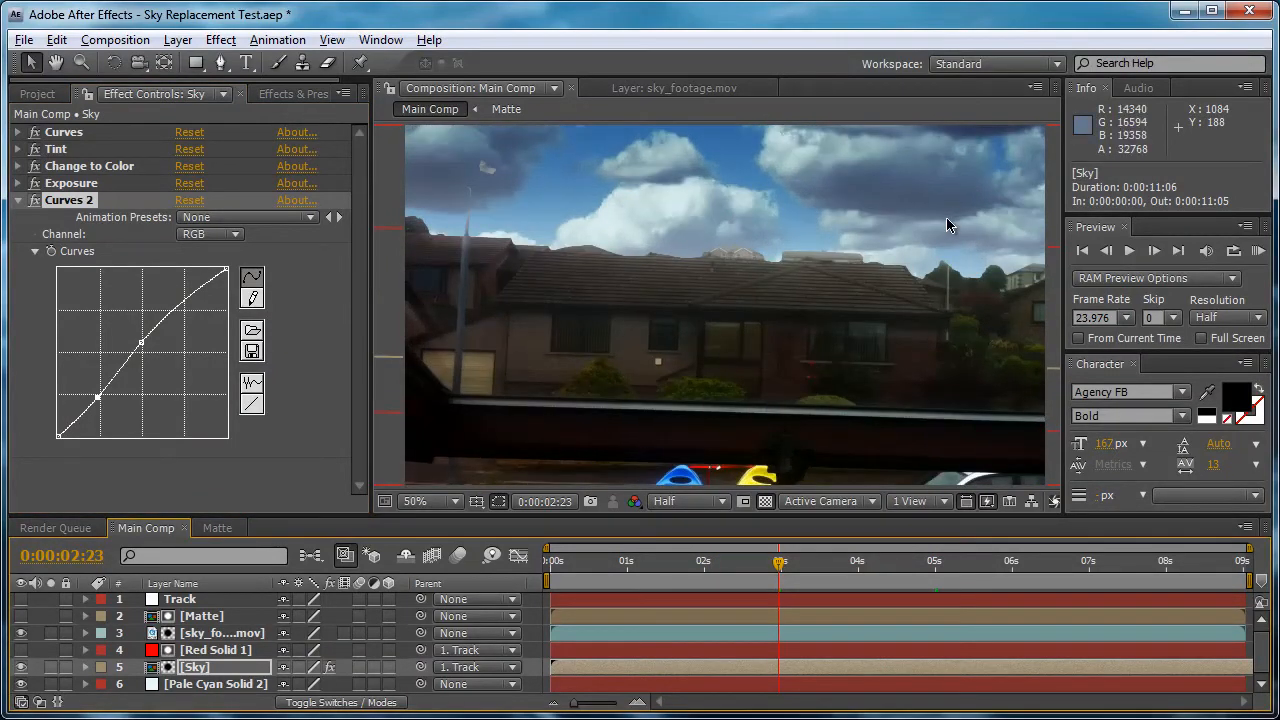
Add Main Comp to the render queue with QuickTime Movie output, using Photo - JPEG compression at quality 93
left_click(115, 40)
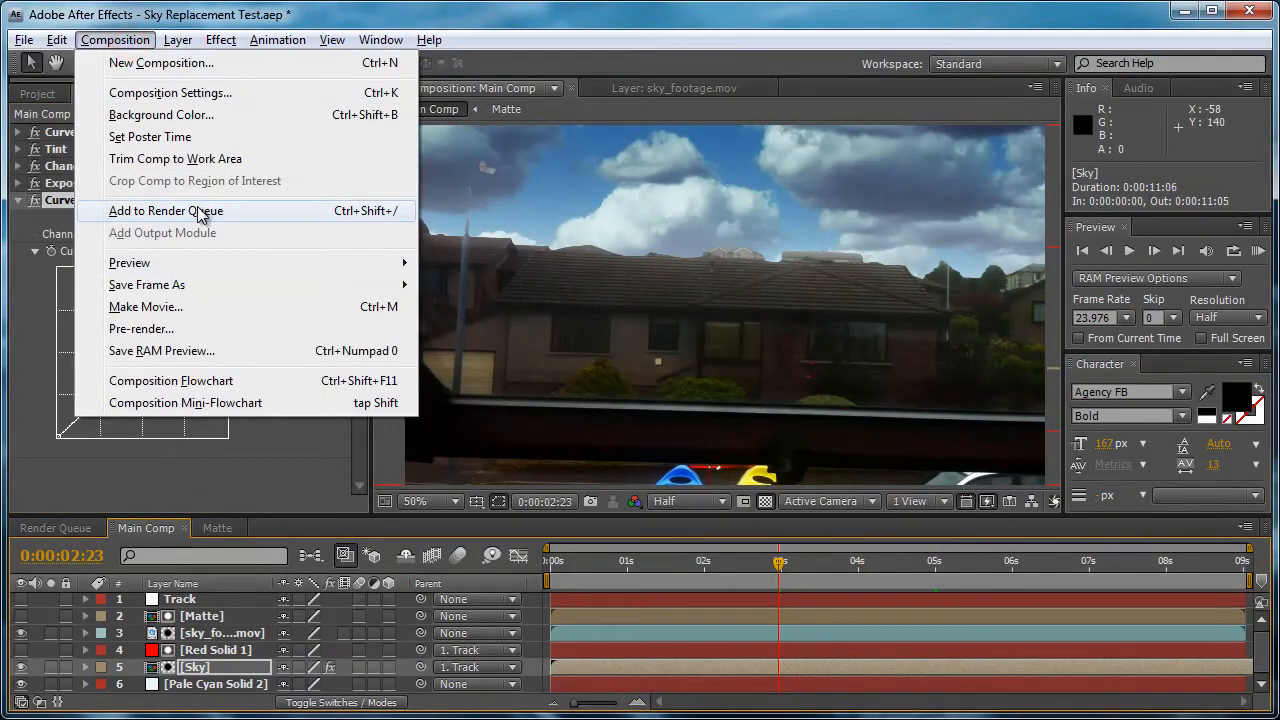
left_click(249, 211)
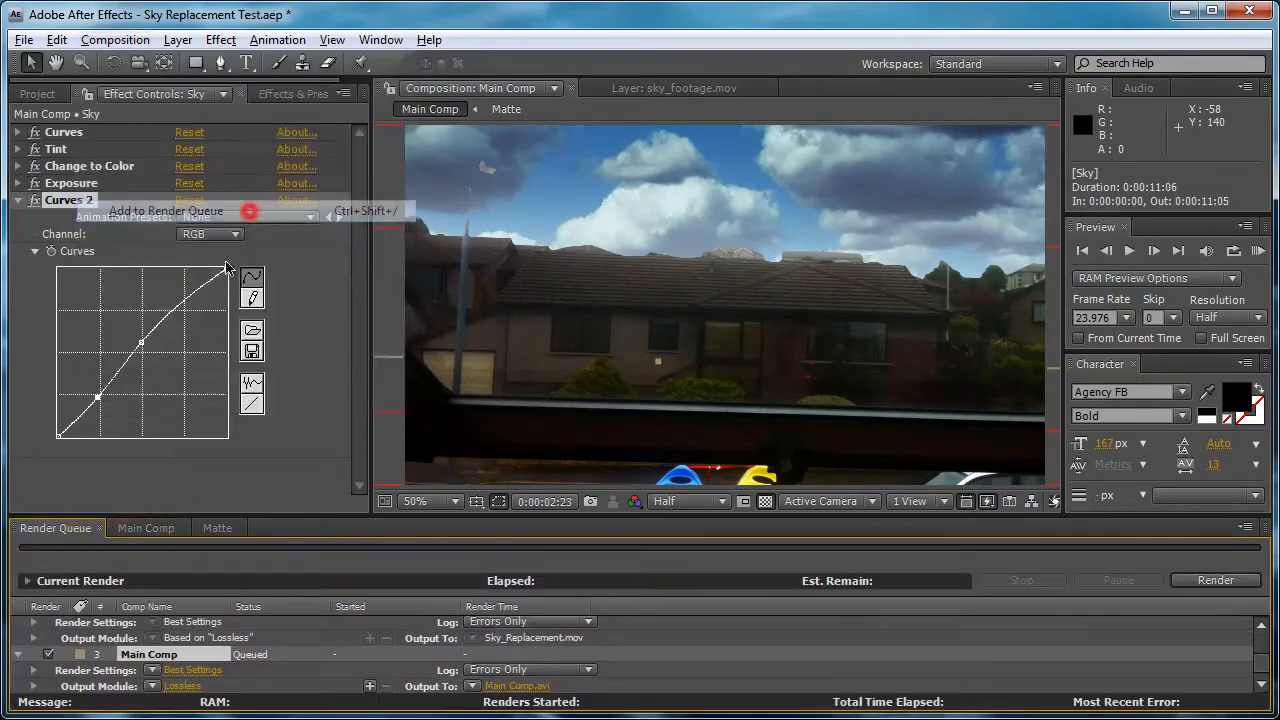
left_click(184, 686)
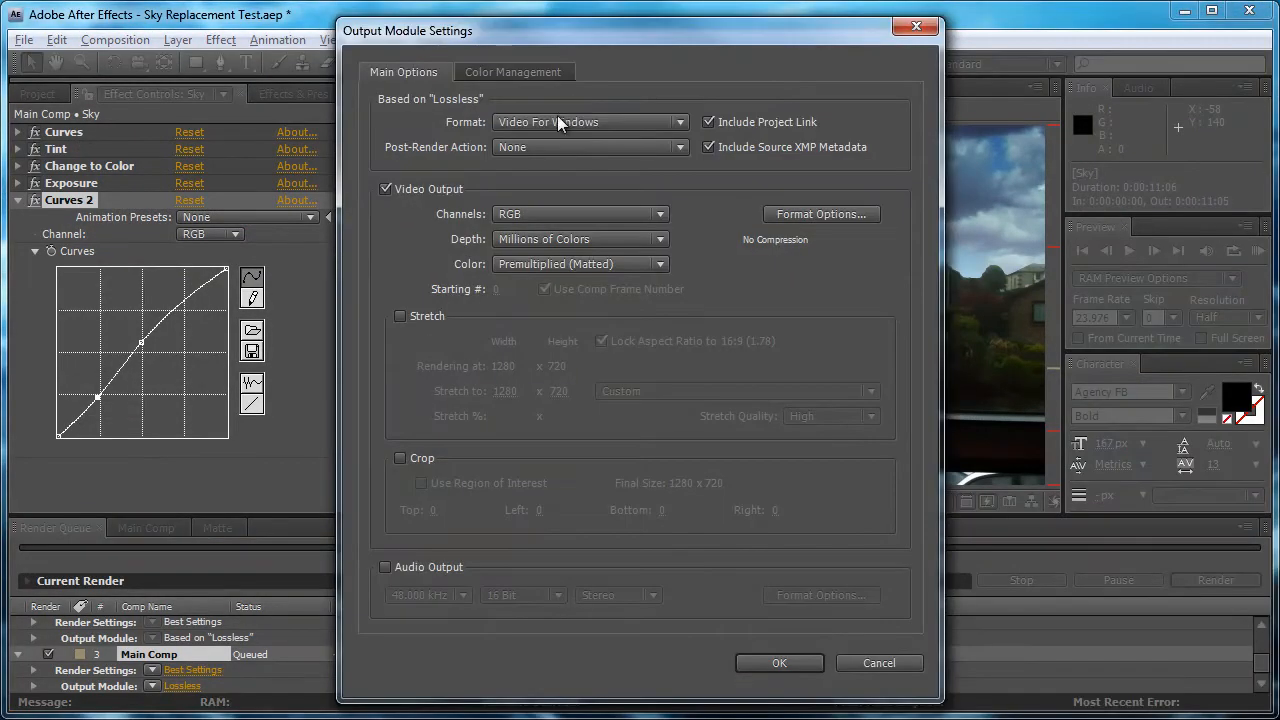
left_click(567, 123)
left_click(621, 586)
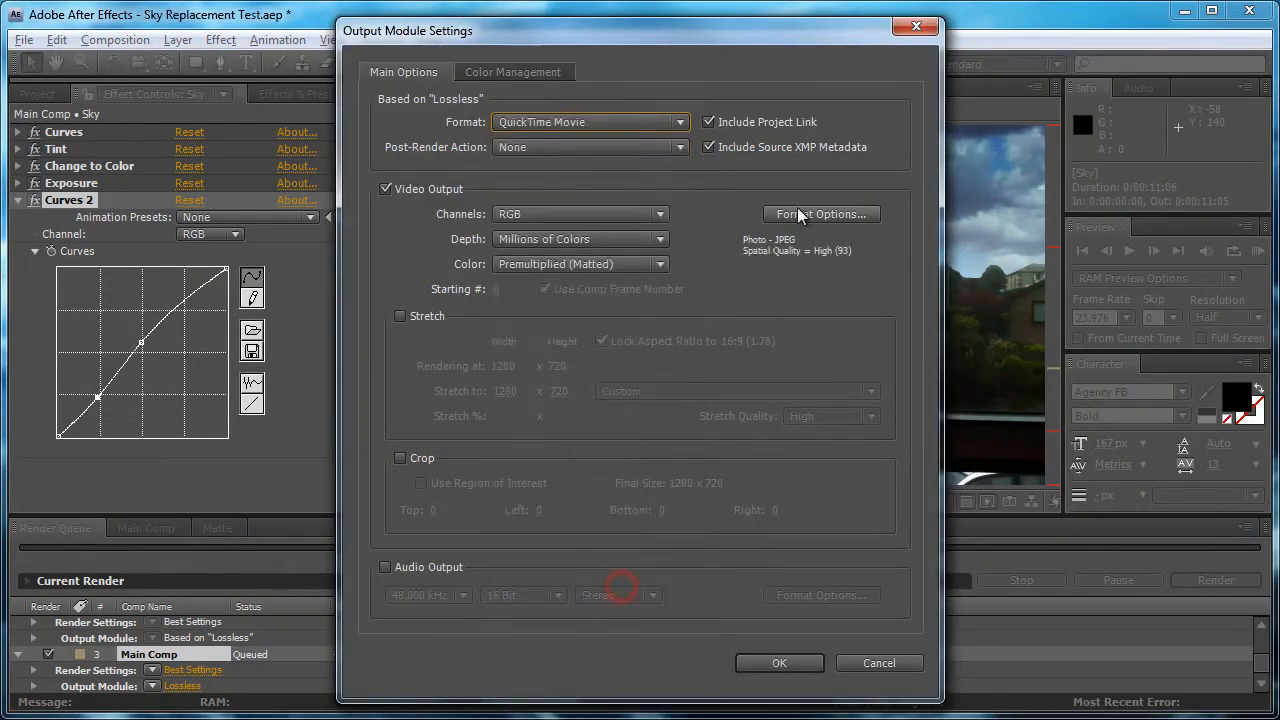
left_click(810, 215)
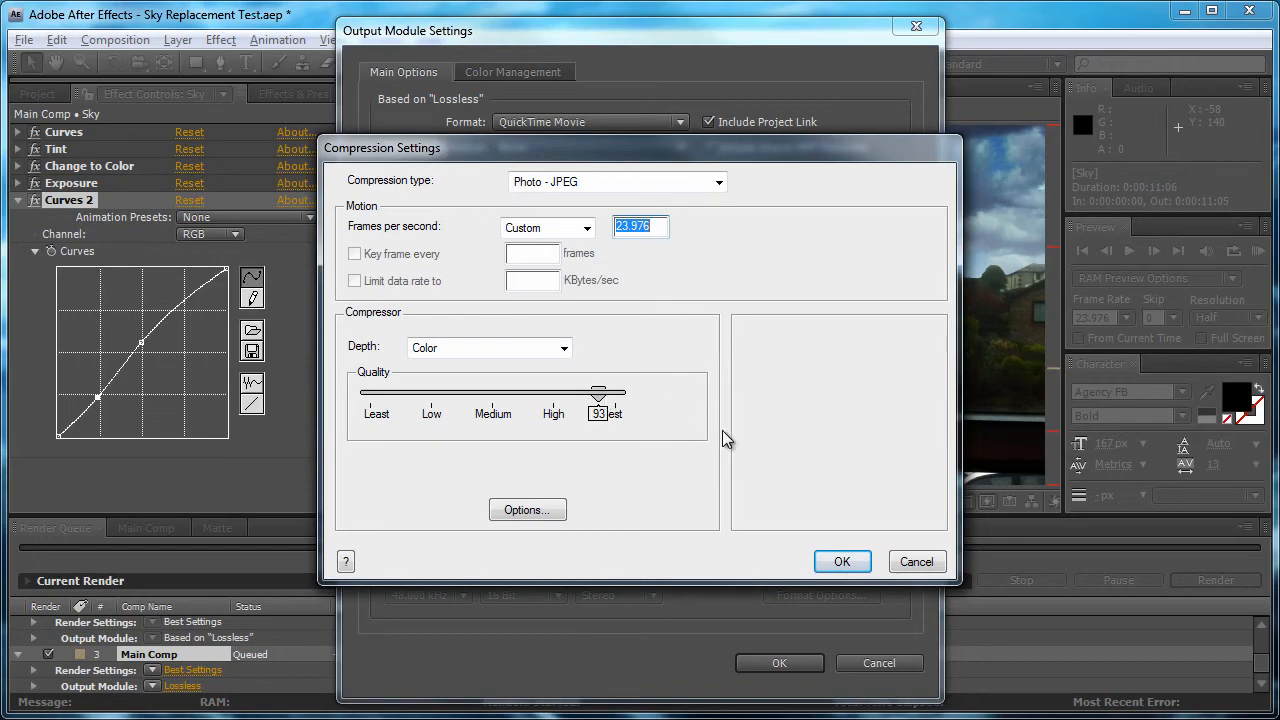
left_click(831, 559)
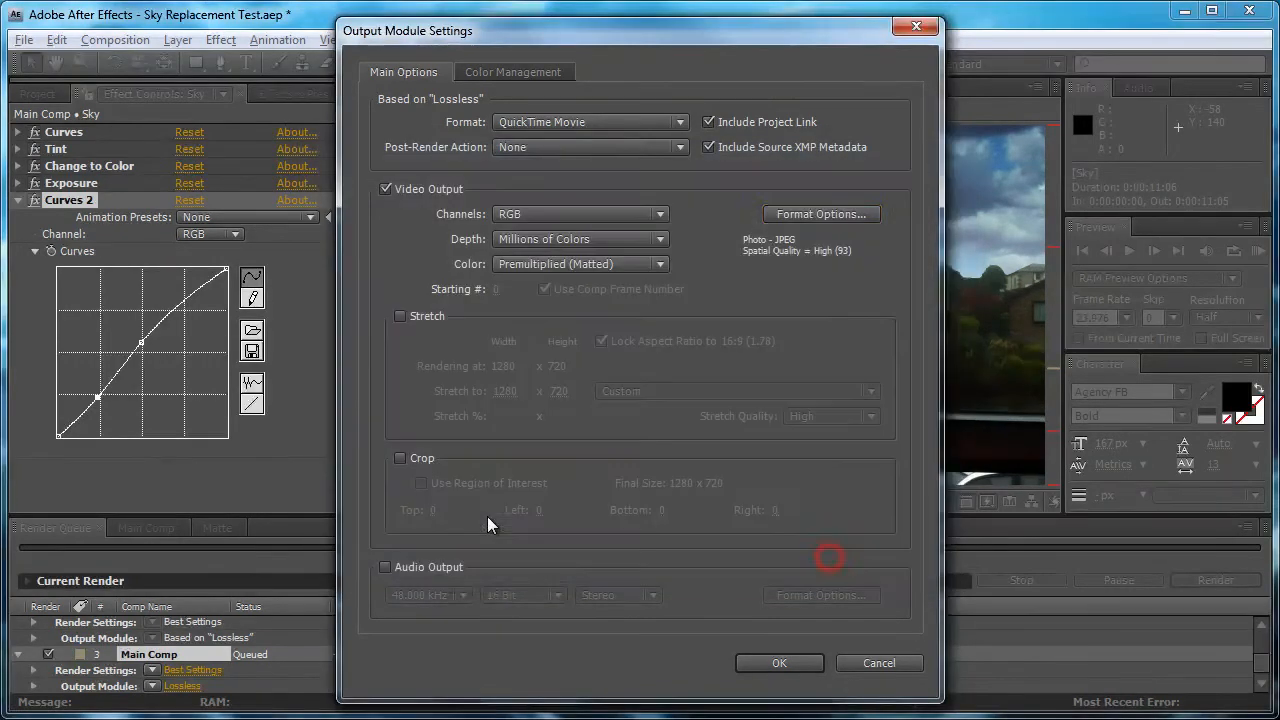
left_click(771, 668)
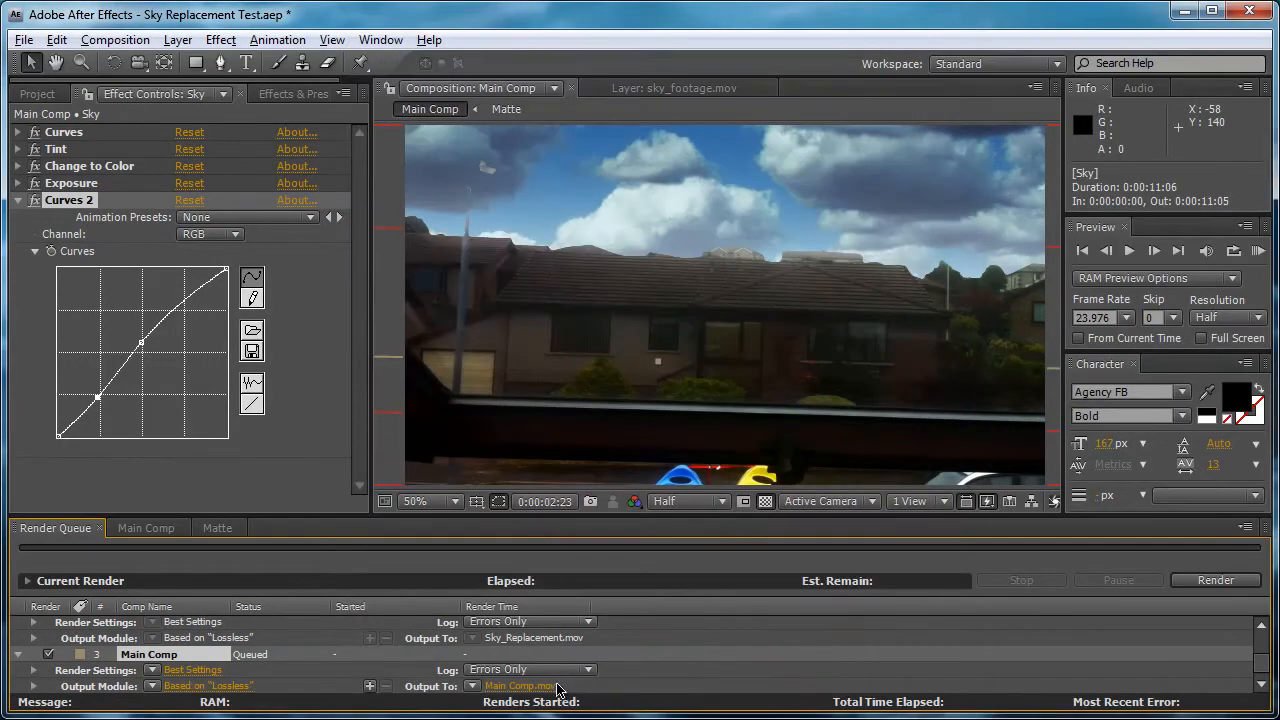
Name the output movie Sky Replacement3 in the Tutorial folder and render Main Comp
left_click(545, 688)
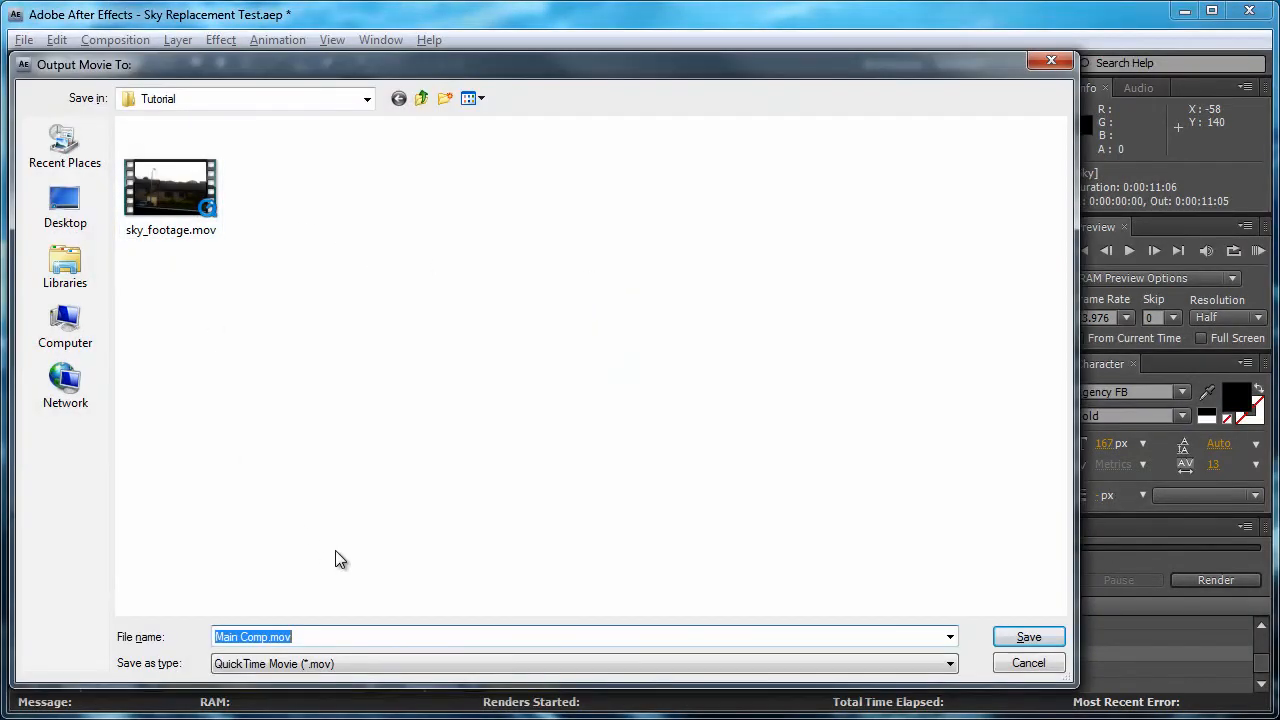
type("Sky Replacement3")
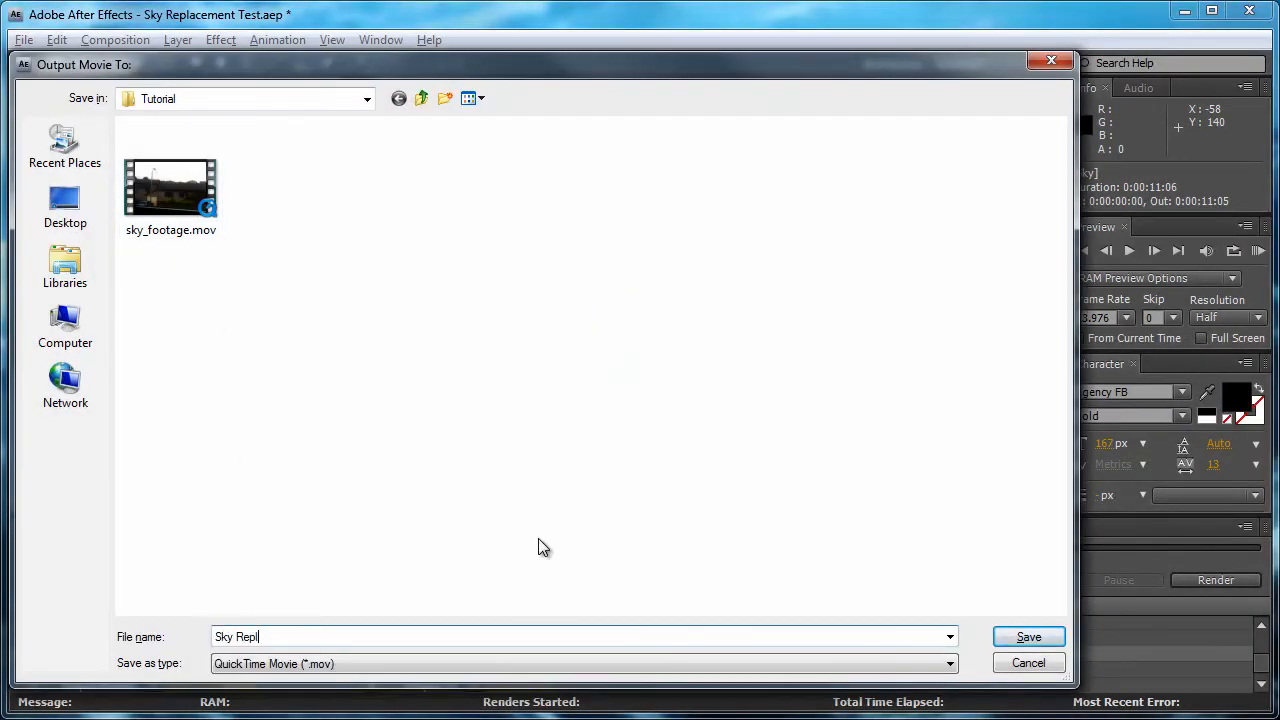
left_click(1050, 643)
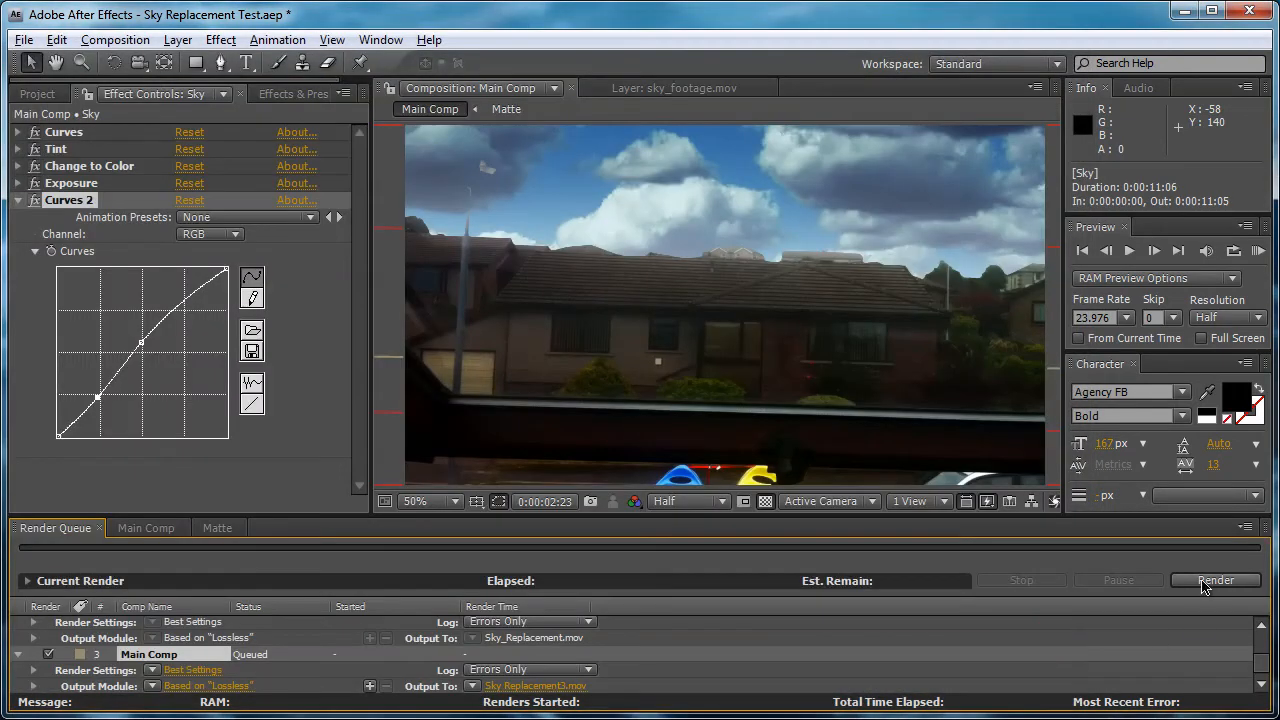
left_click(1204, 583)
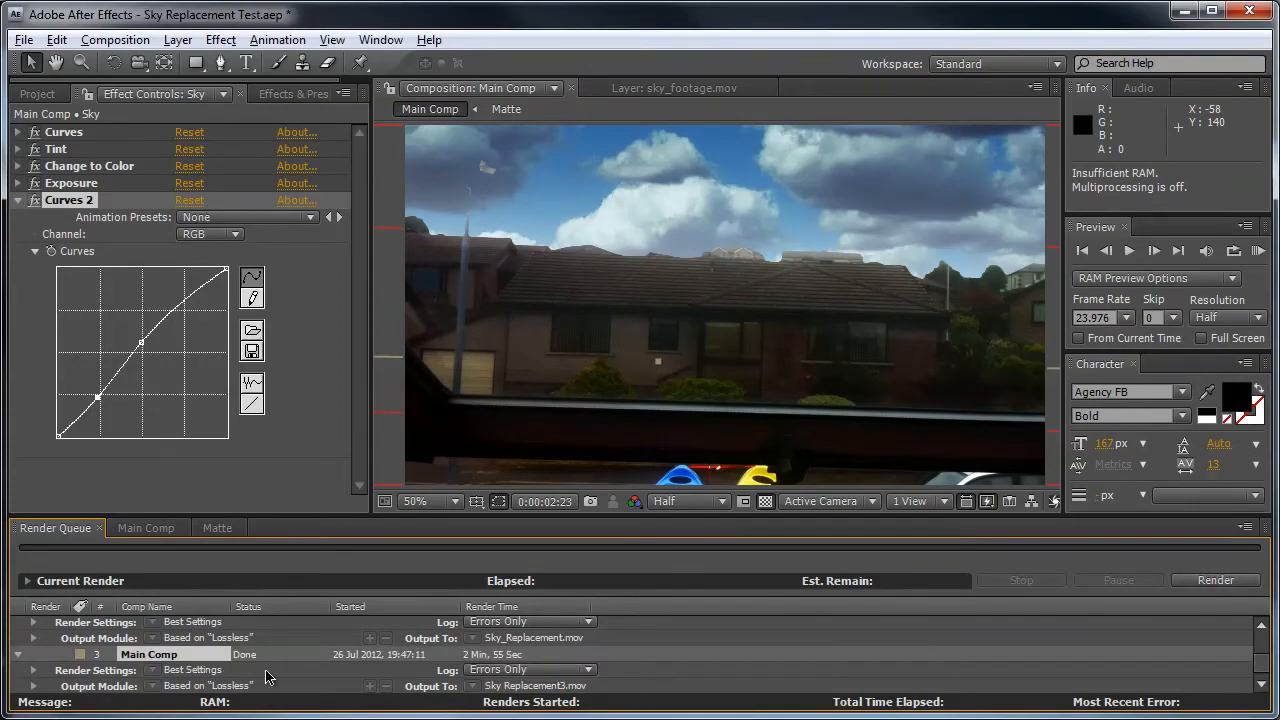
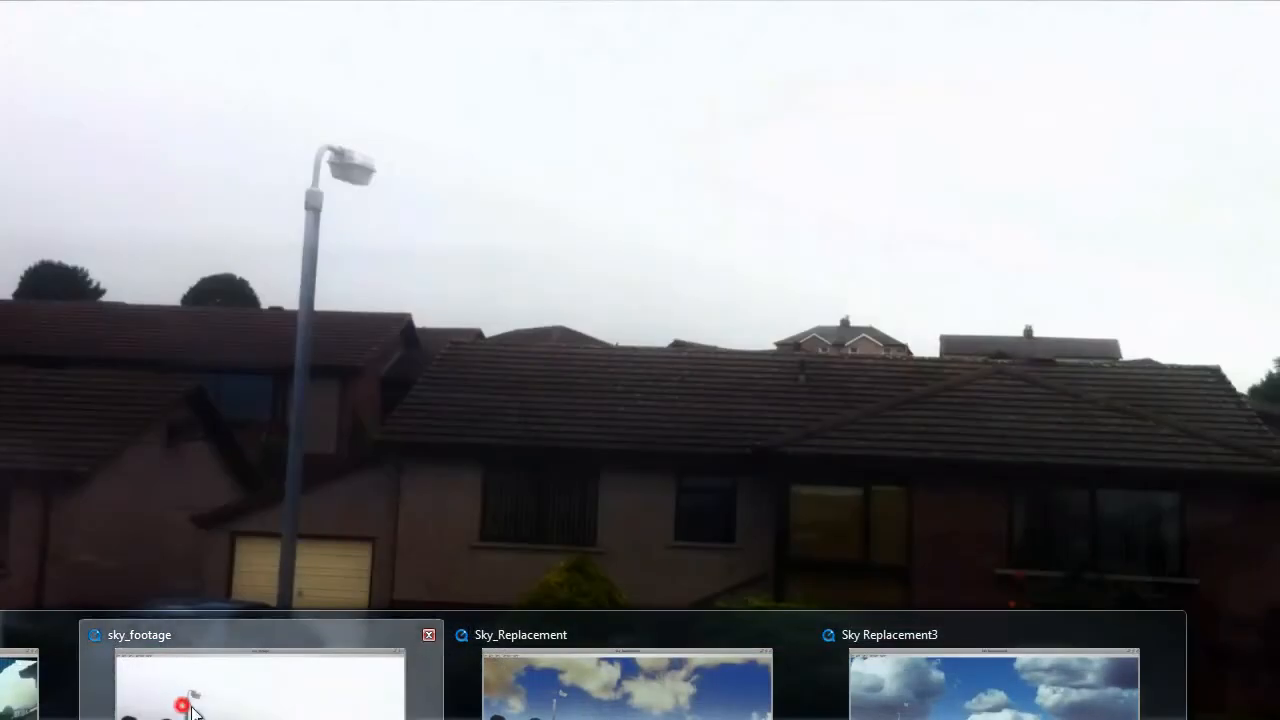
Switch to the sky_footage movie window in QuickTime and view the original clip
left_click(190, 710)
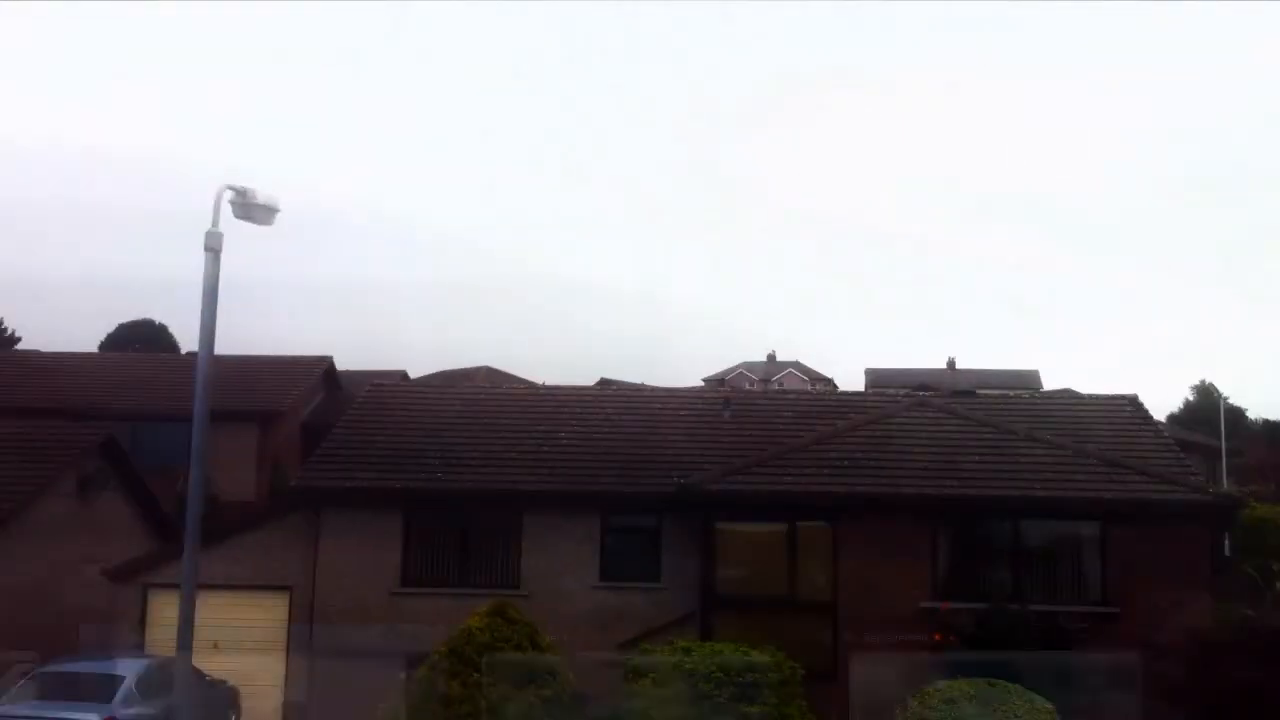
left_click(660, 678)
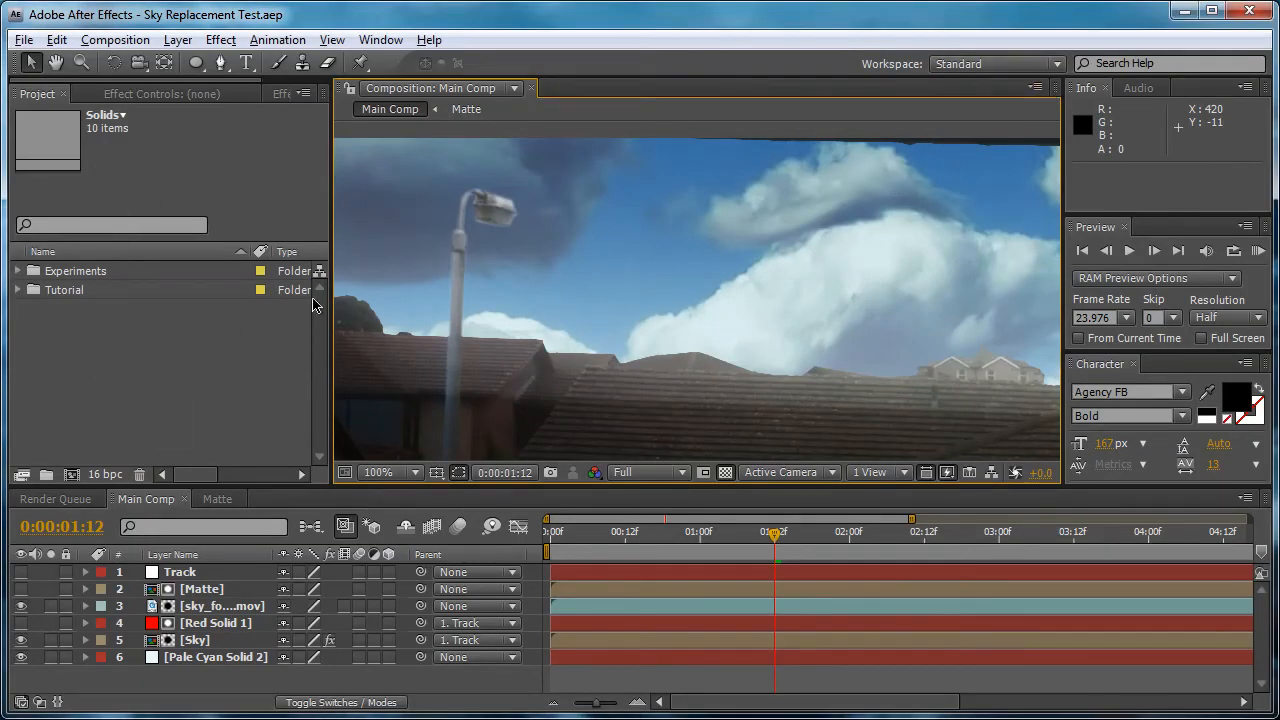
Show the Sky layer's Turbulent Displace settings, collapse Curves 2, and reveal the Evolution expression in the timeline
left_click(201, 640)
left_click(213, 95)
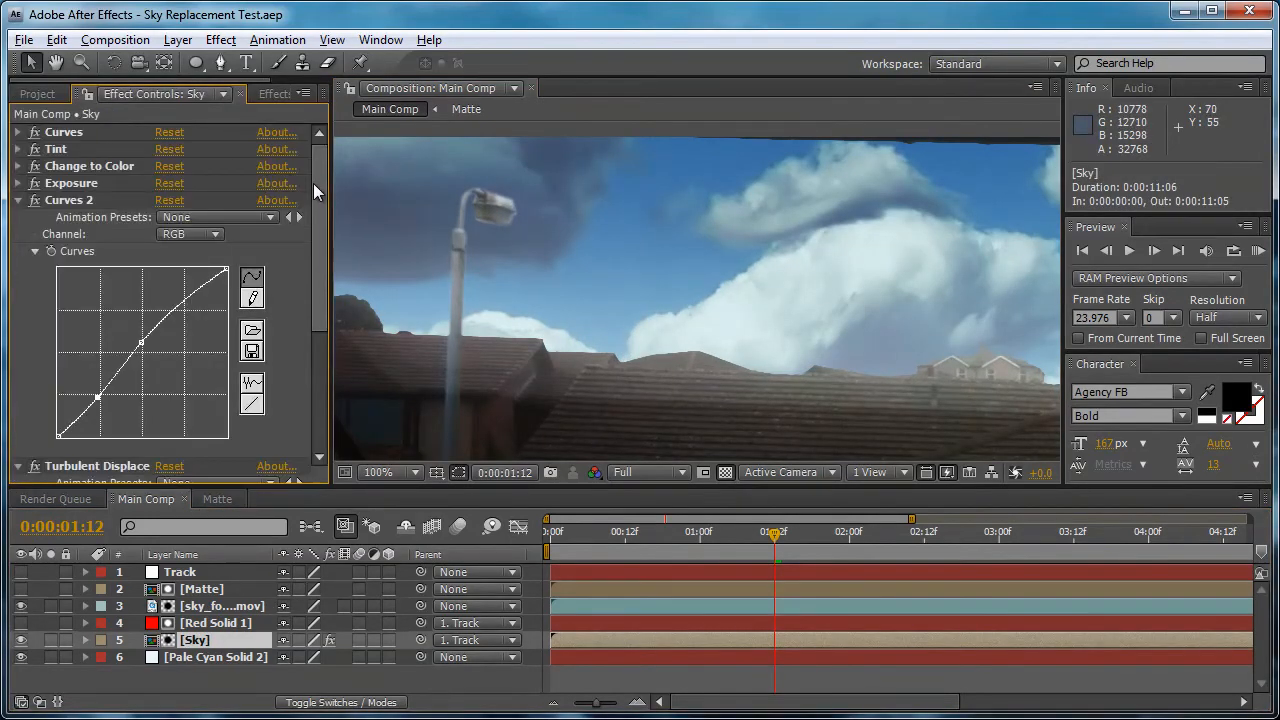
scroll(115, 271, "down", 5)
scroll(30, 145, "up", 3)
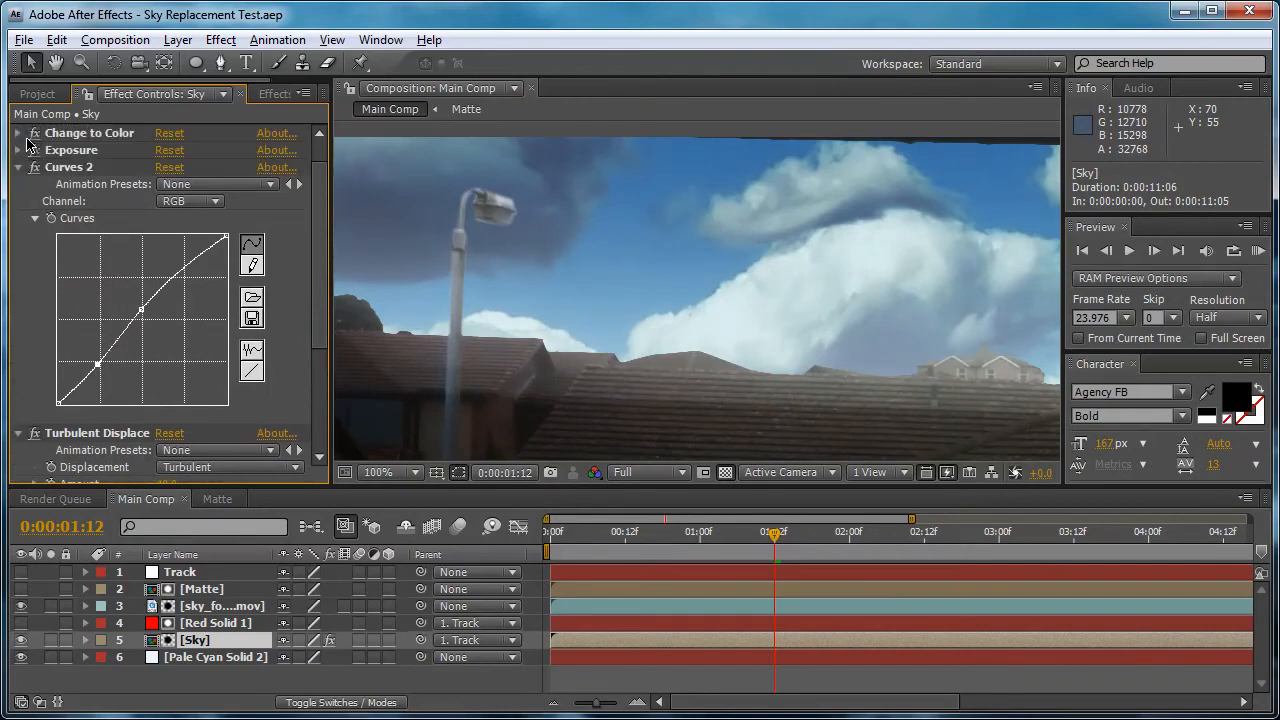
left_click(17, 167)
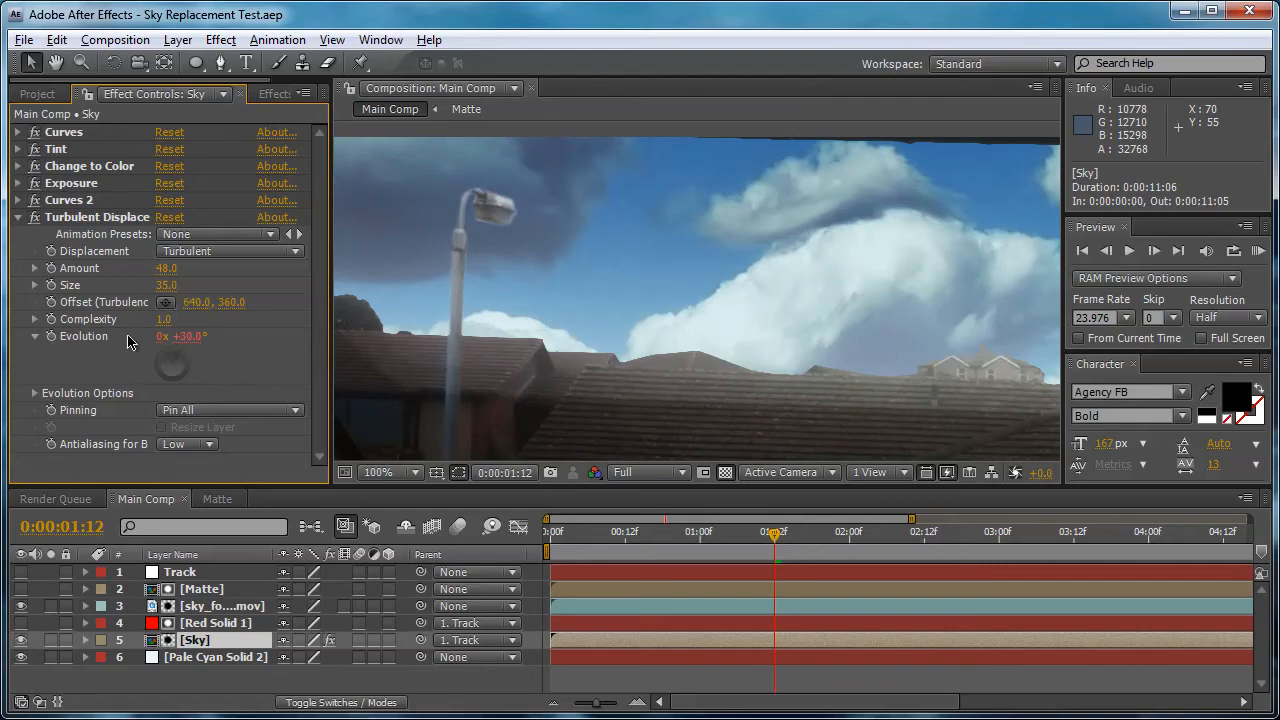
key("e")
key("e")
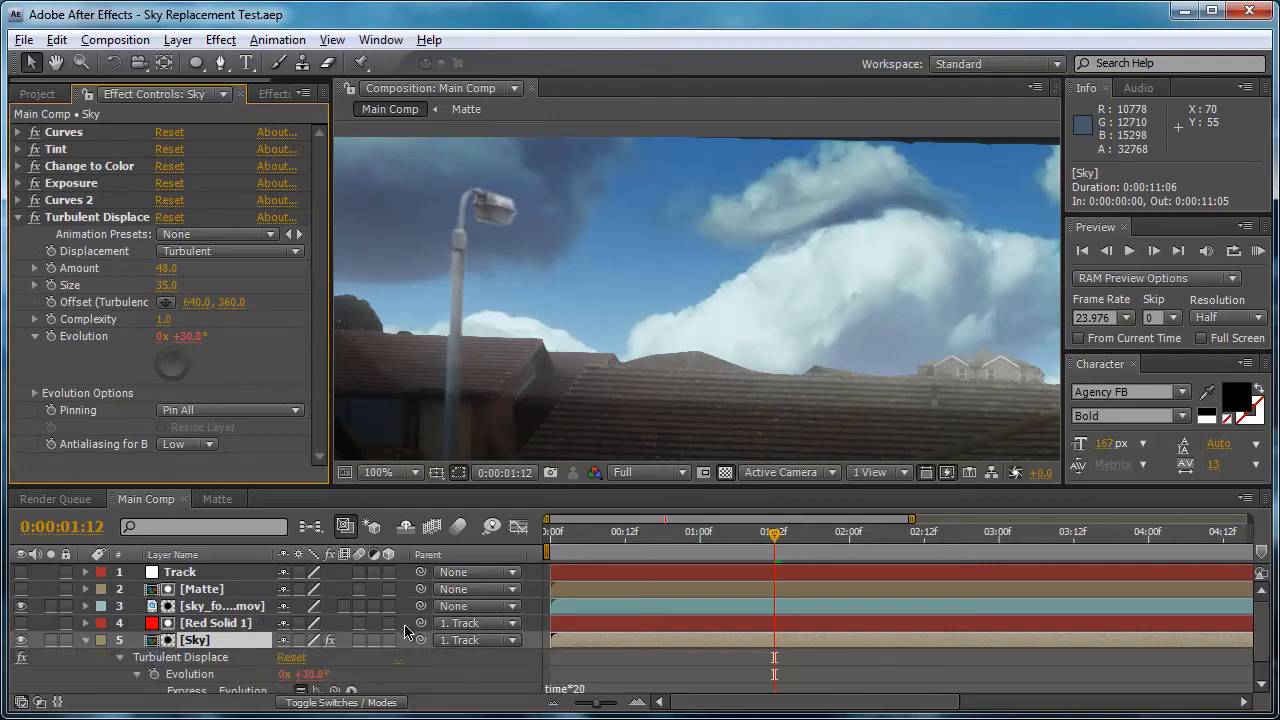
scroll(614, 670, "down", 1)
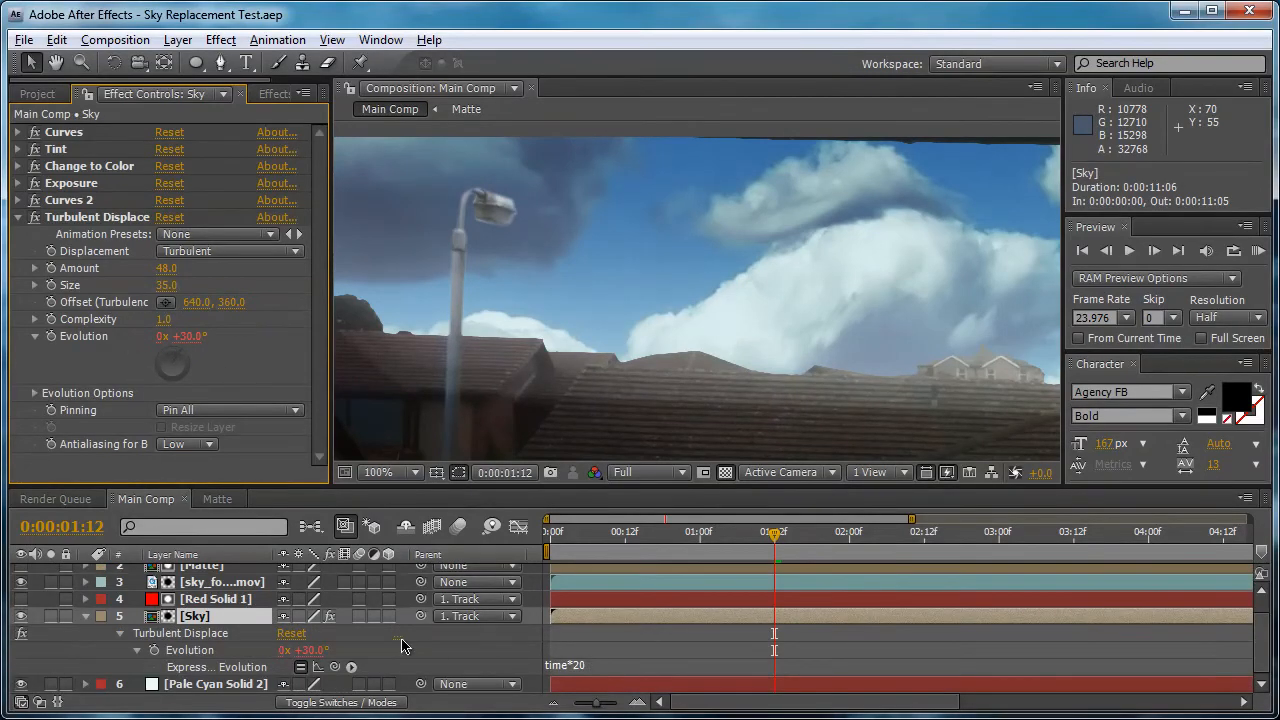
Remove the Evolution expression from the Sky layer's Turbulent Displace, re-enter it as time*20, and check the clouds at 0:00:01:17
left_click(155, 652)
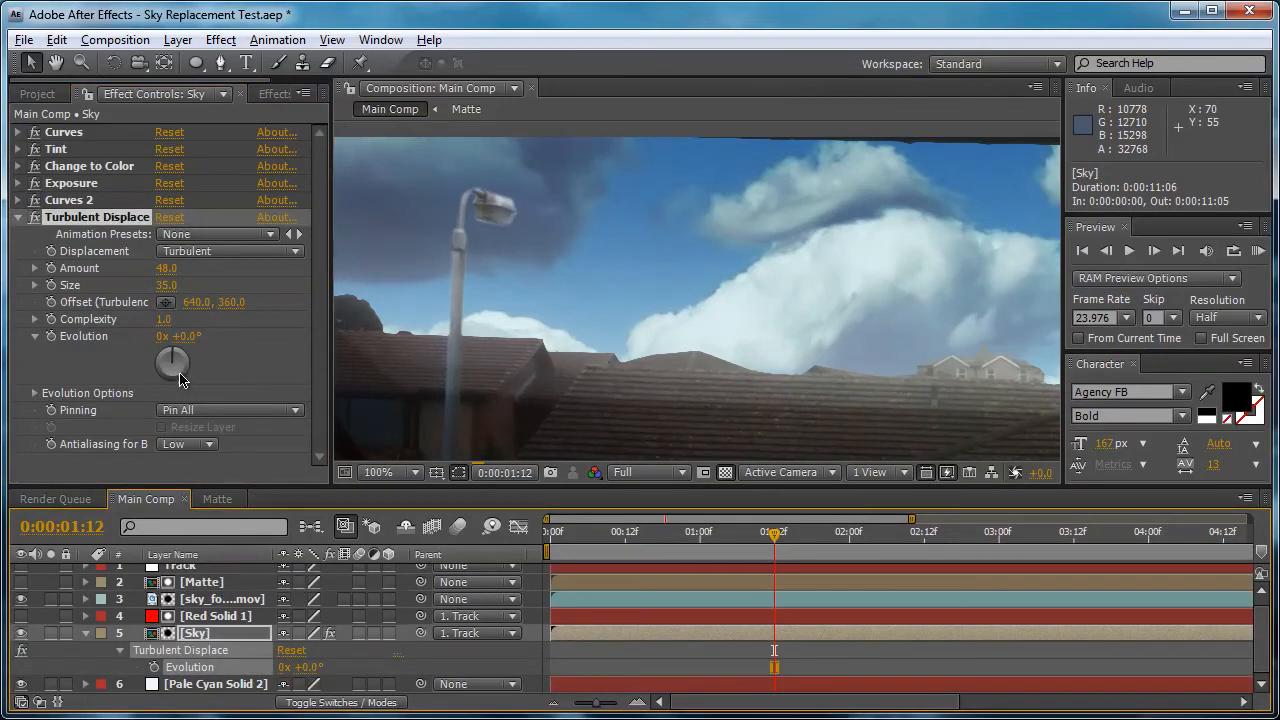
left_click(51, 337, "alt")
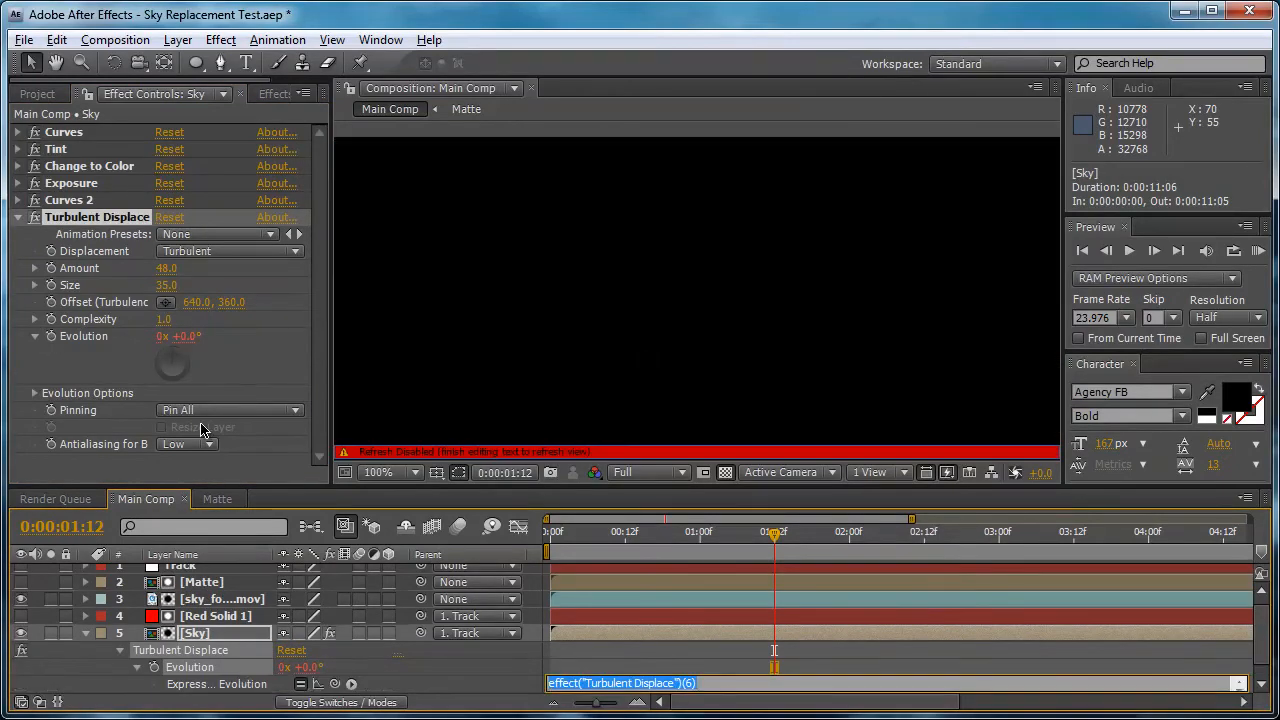
type("time*20")
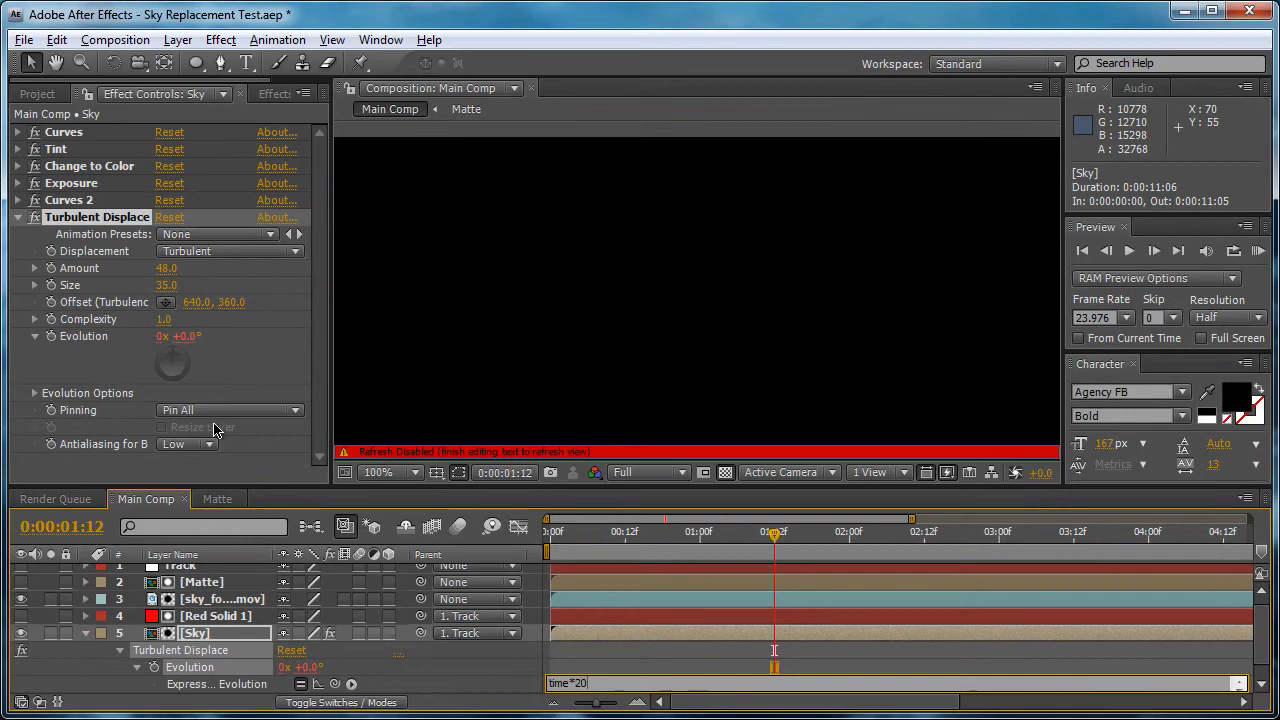
left_click(670, 668)
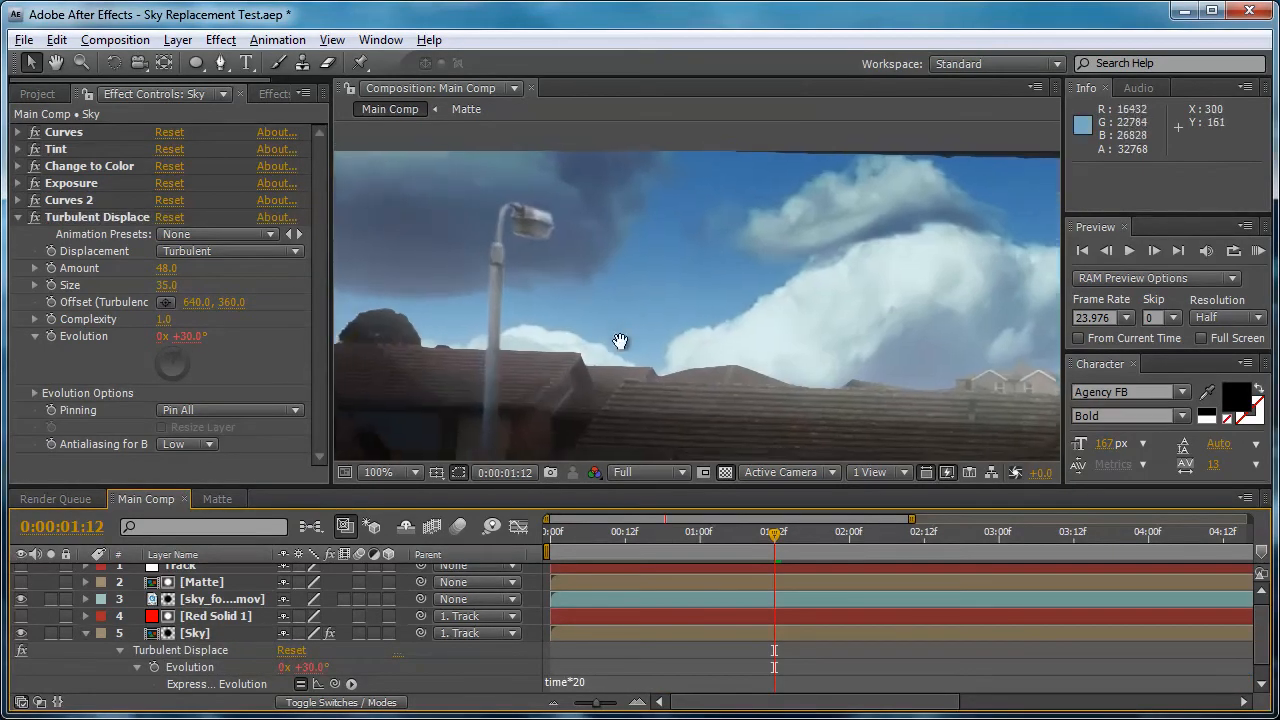
left_click(805, 533)
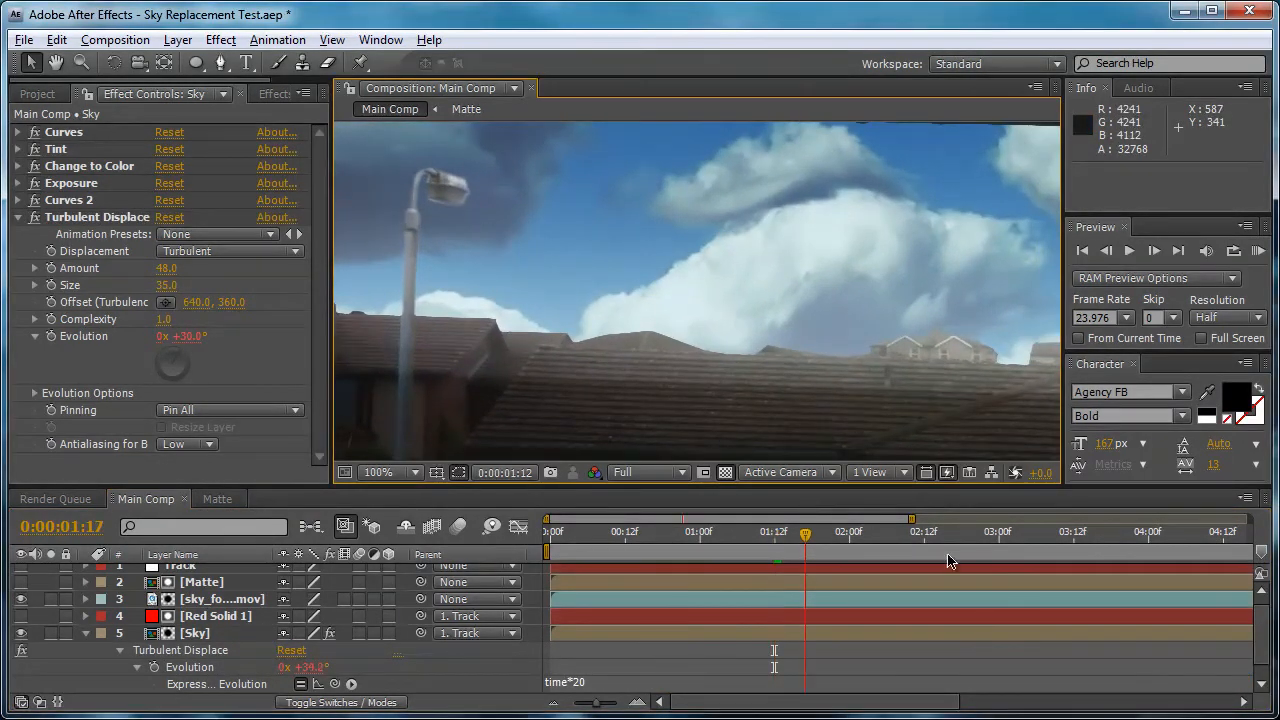
left_click_drag(921, 525, 1252, 520)
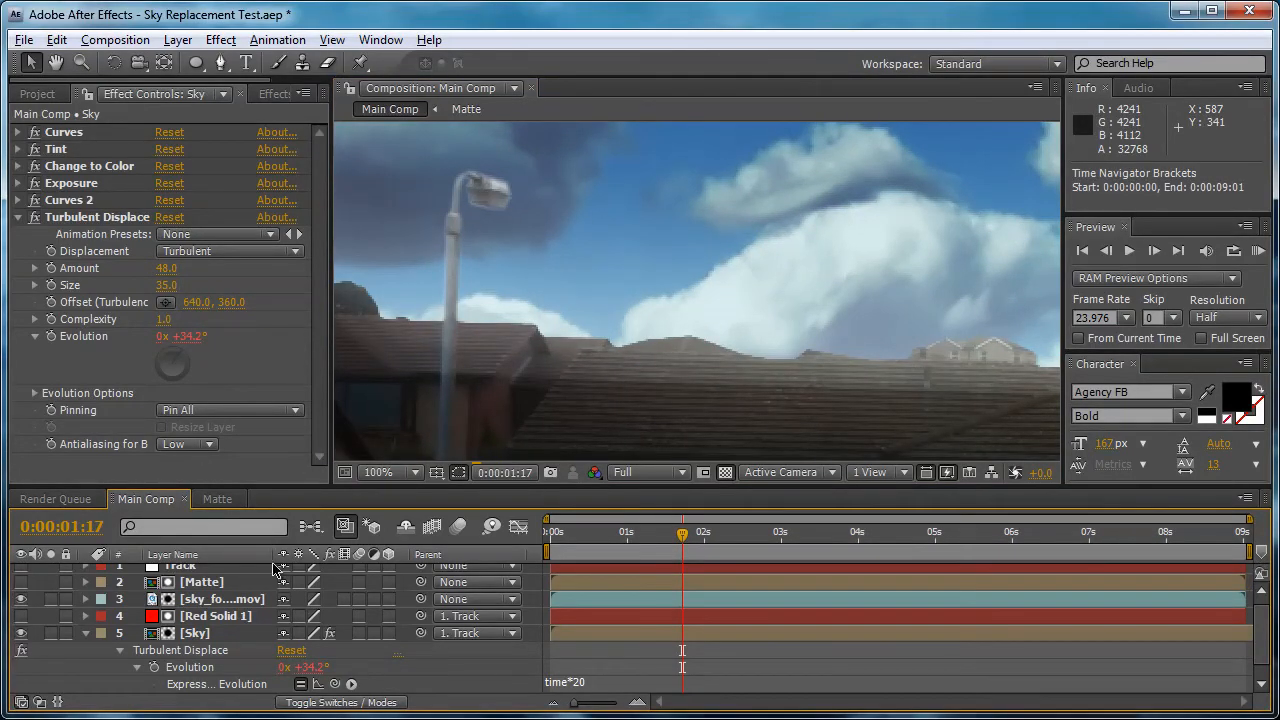
Open the Matte composition, go to 0:00:00:01 and set its preview resolution to Half
left_click(219, 500)
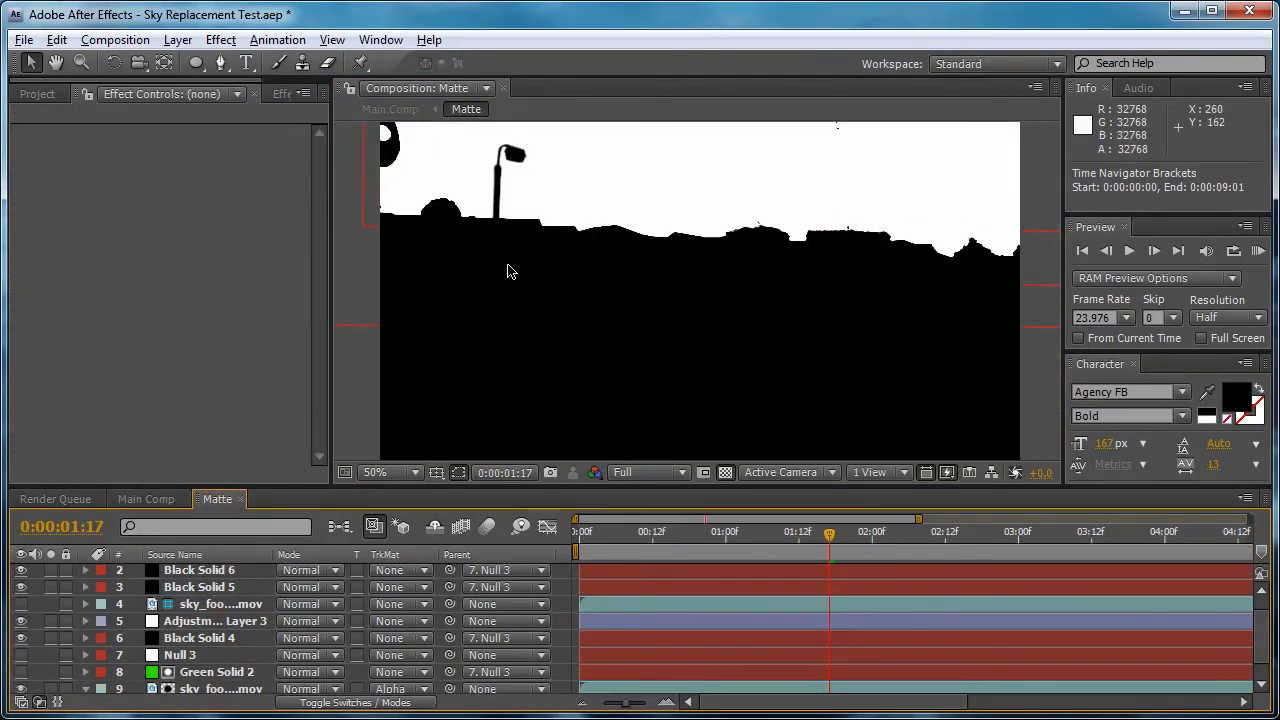
left_click_drag(658, 540, 622, 540)
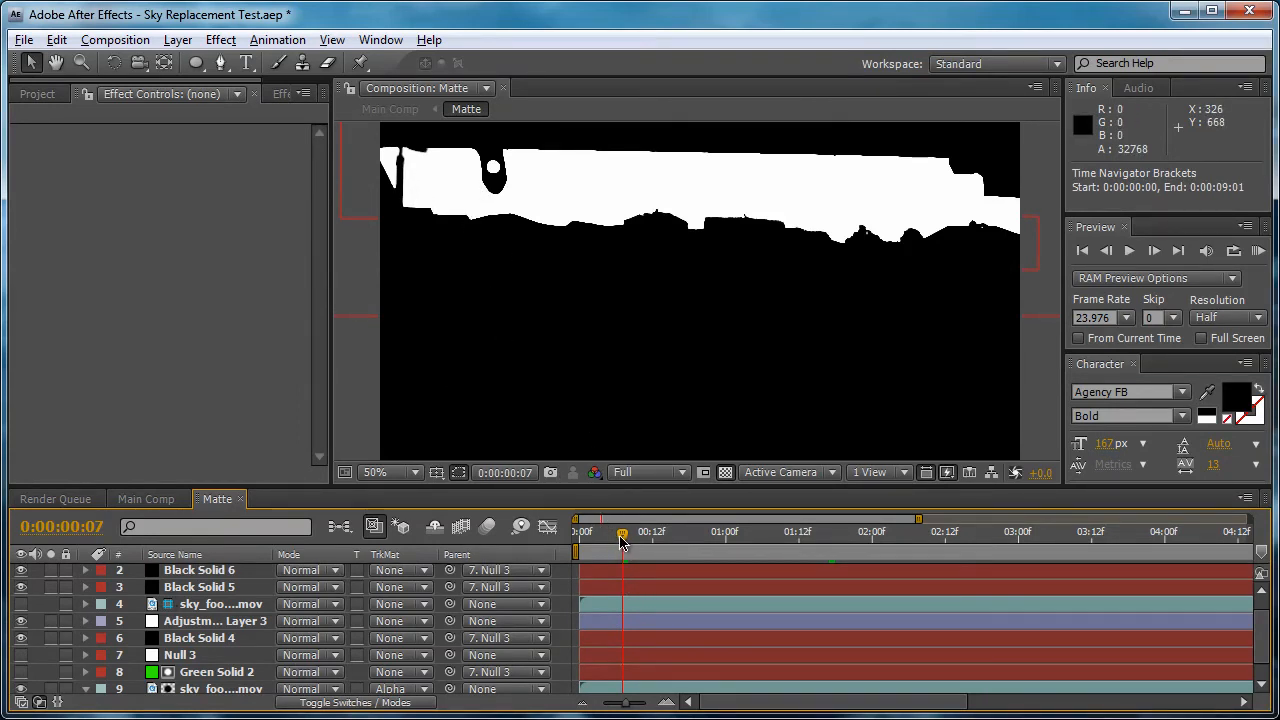
left_click_drag(621, 541, 585, 543)
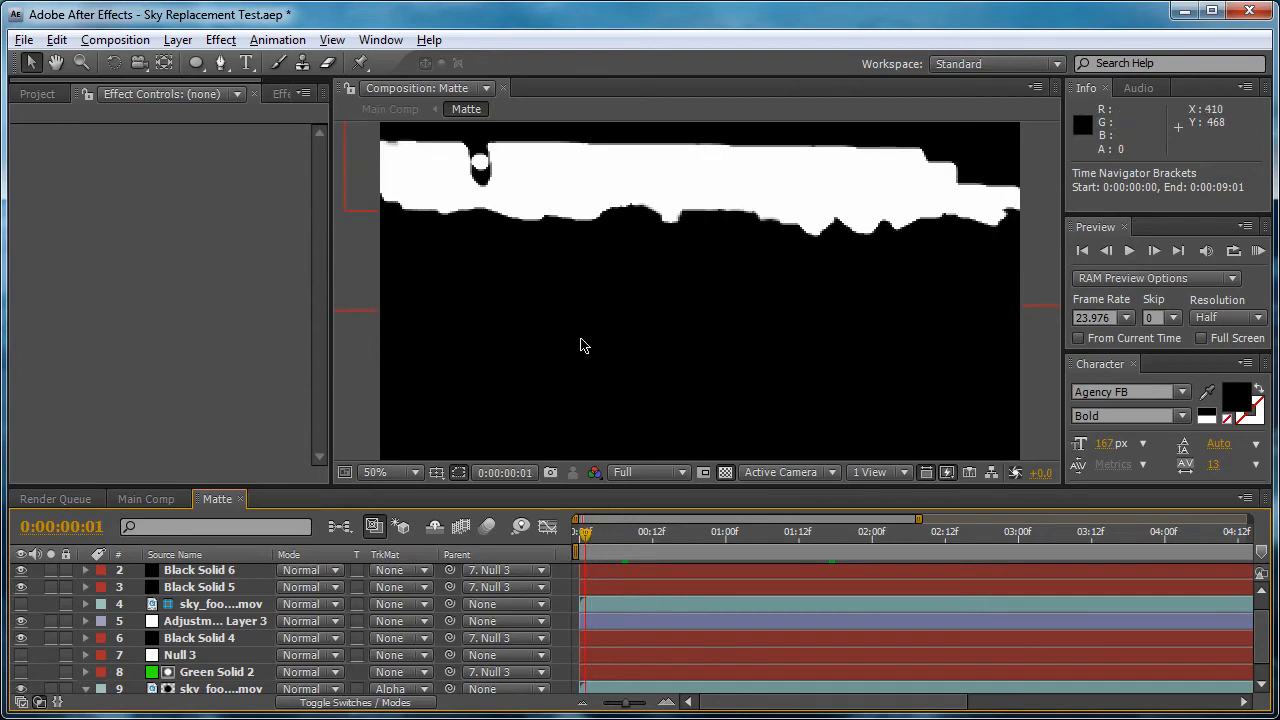
left_click(624, 479)
left_click(646, 549)
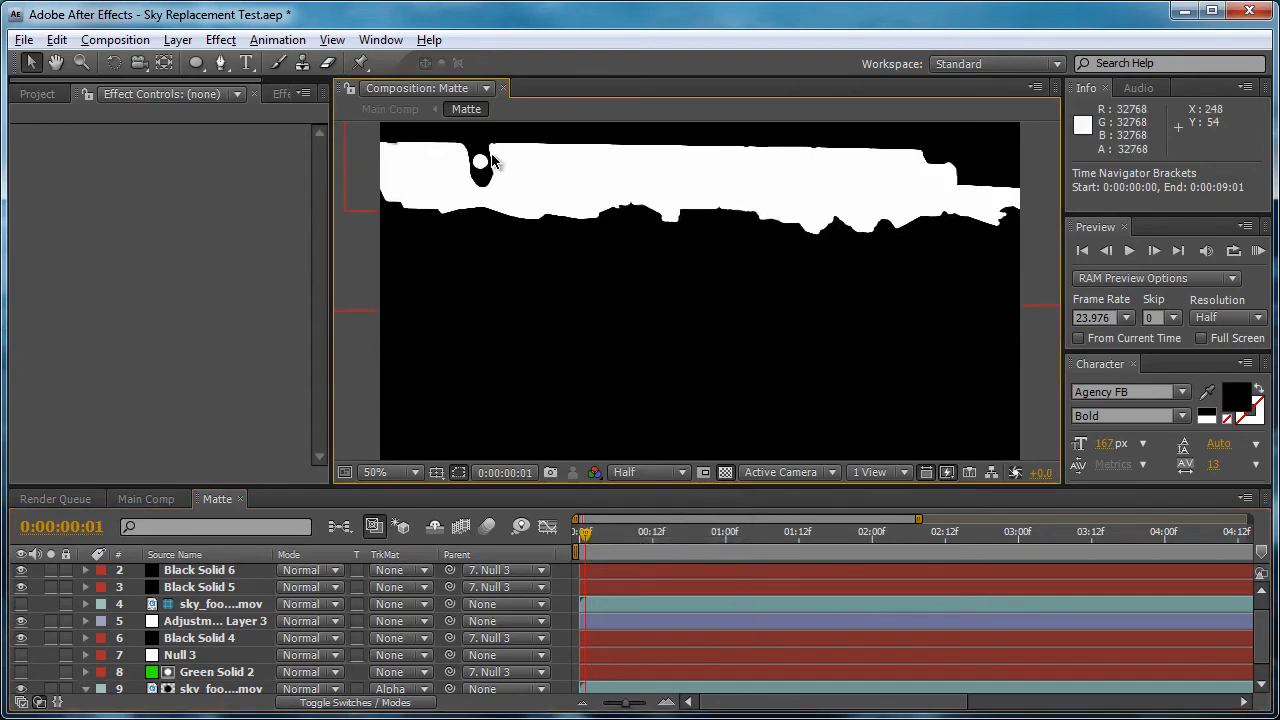
Step through the Matte composition frame by frame to 0:00:00:19, examining the matte around the window latch and lamp post
key("Page_Down")
key("Page_Down")
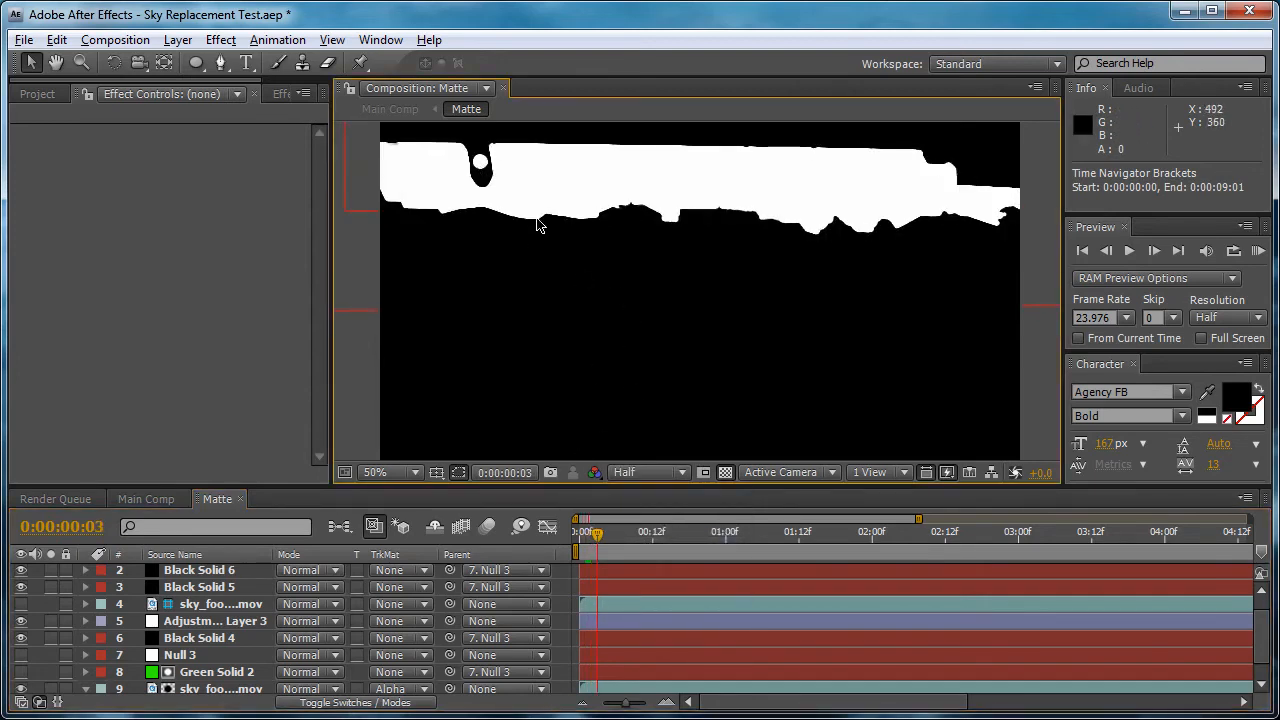
key("Page_Down")
key("Page_Down")
key("Page_Down")
key("Page_Down")
key("Page_Down")
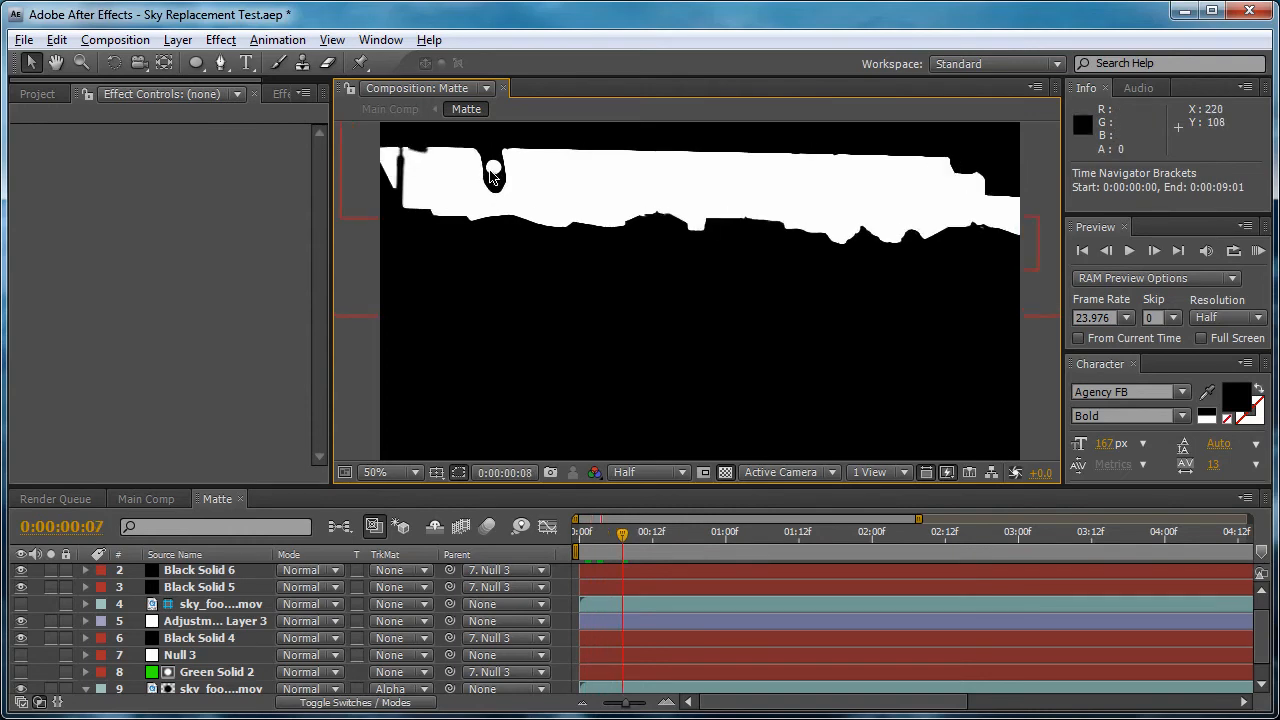
key("Page_Down")
key("Page_Down")
key("Page_Down")
key("Page_Down")
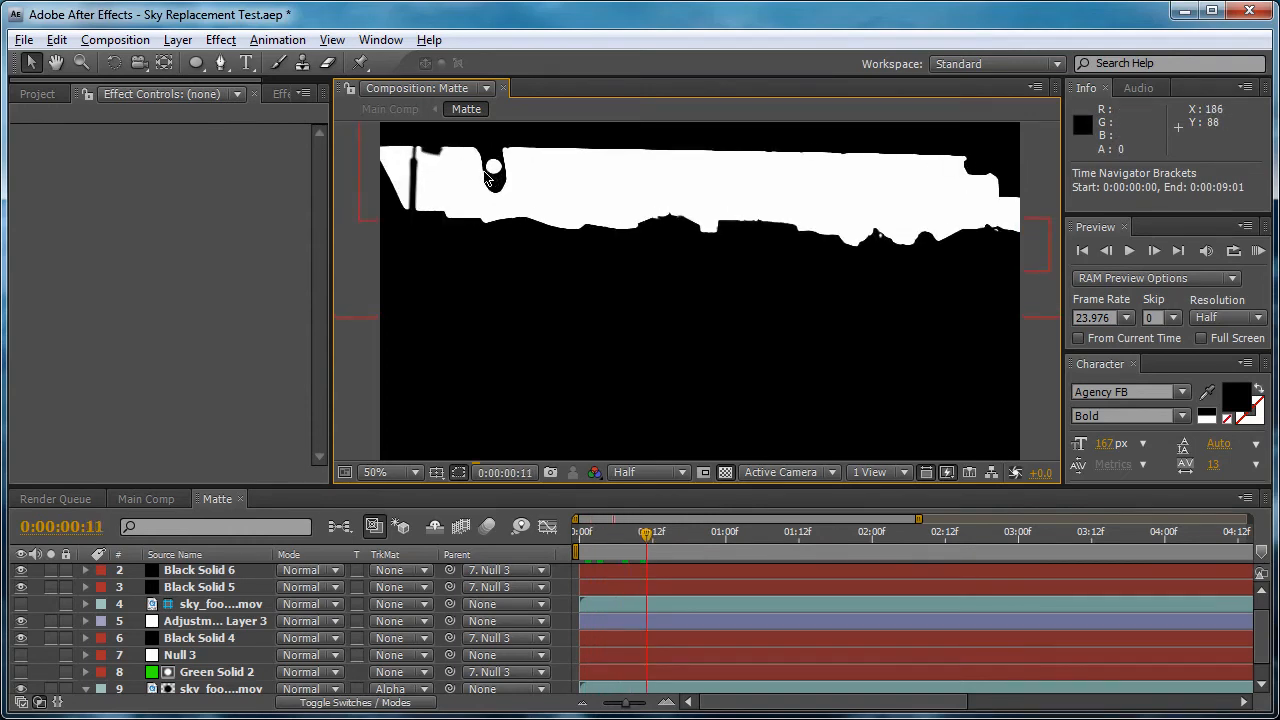
key("Page_Down")
key("Page_Down")
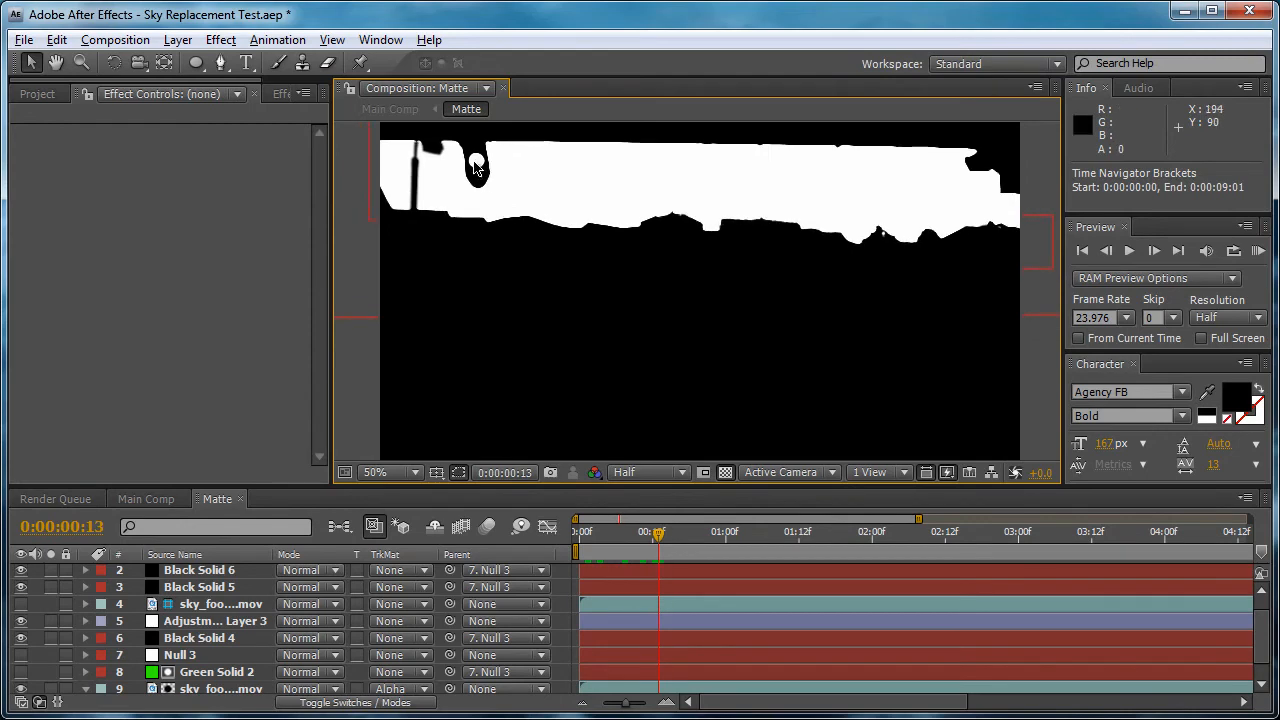
key("Page_Down")
key("Page_Down")
key("Page_Down")
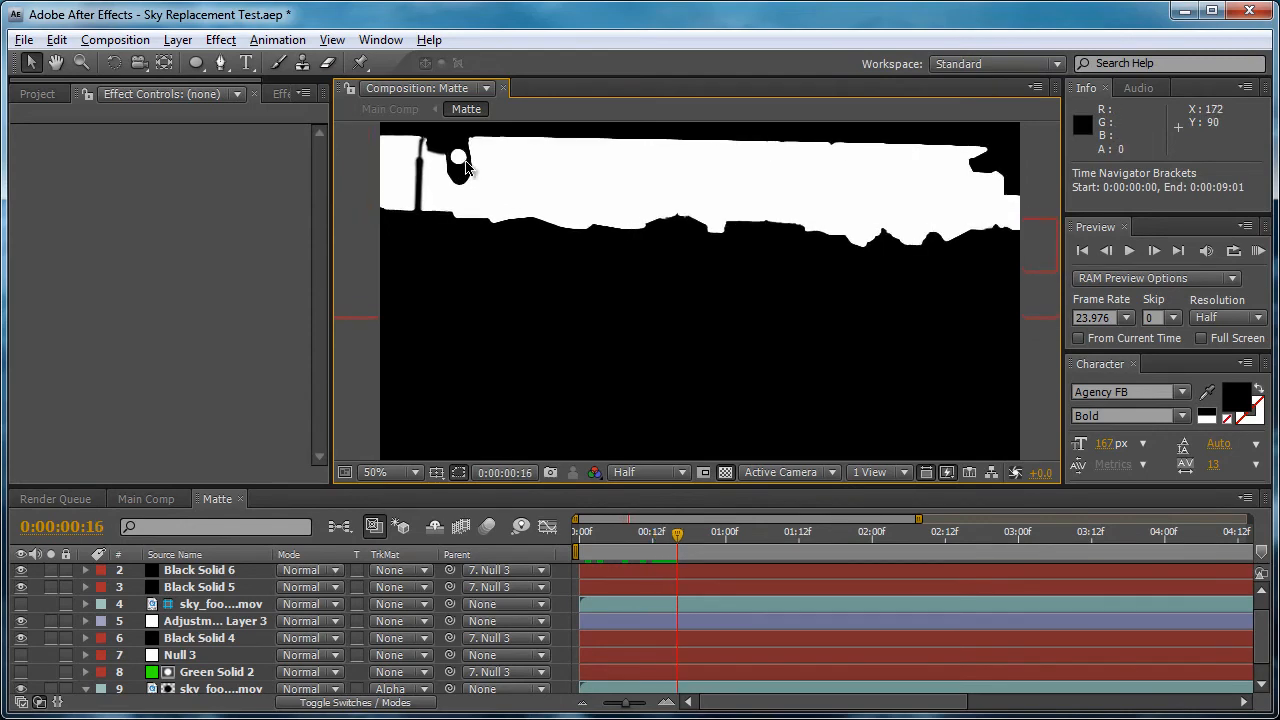
key("Page_Down")
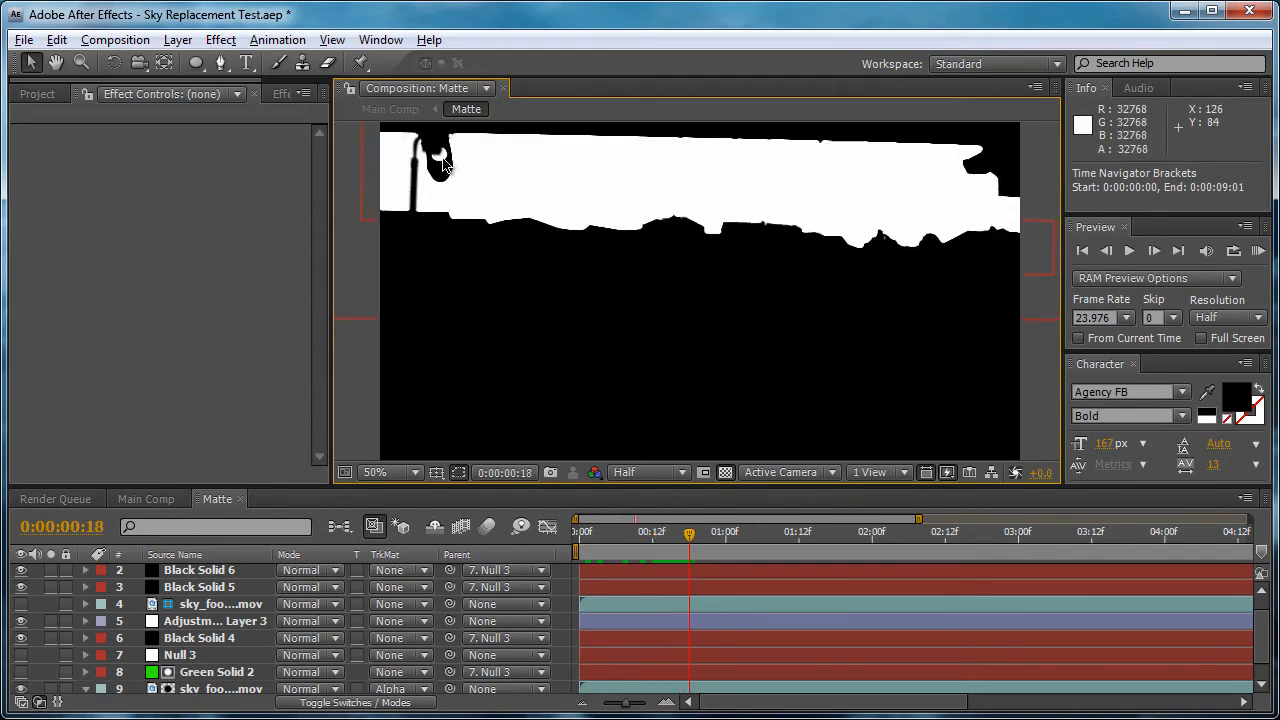
key("Page_Down")
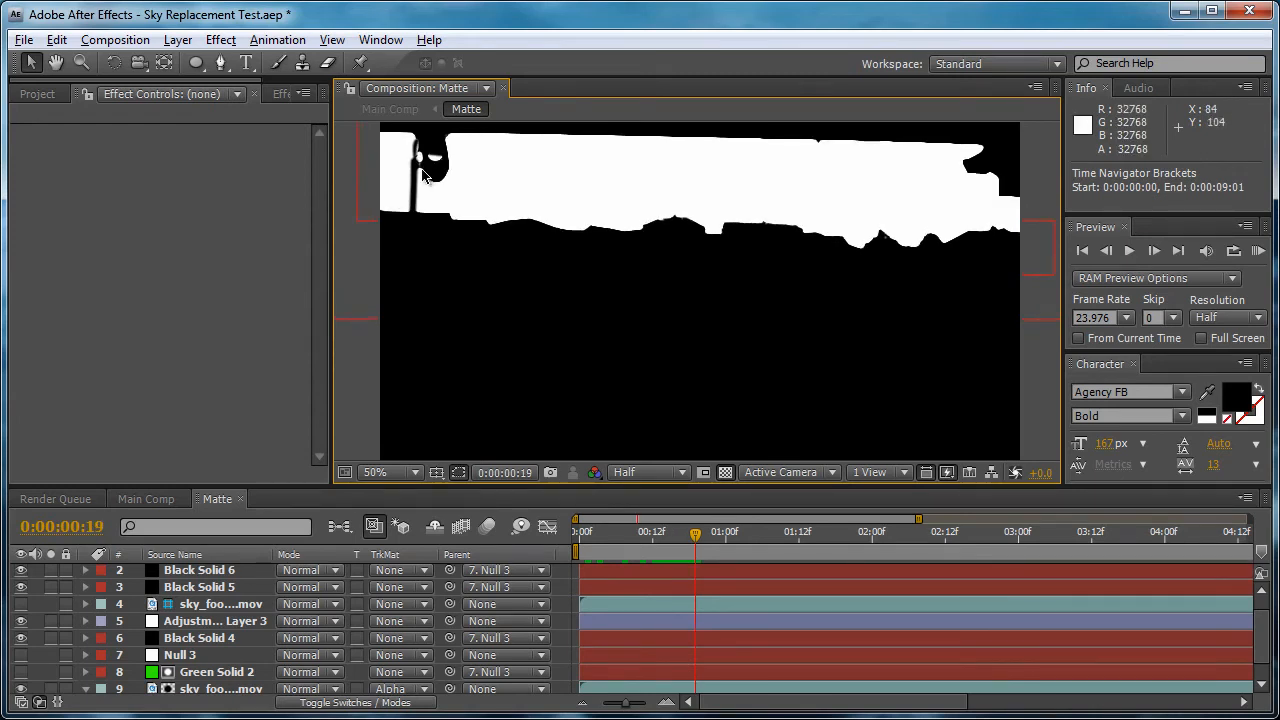
Inspect the matte at 100% from 0:00:00:18 to 0:00:00:22, checking the latch, lamp post and rooftop edges
scroll(525, 267, "up", 2)
left_click_drag(525, 267, 803, 348)
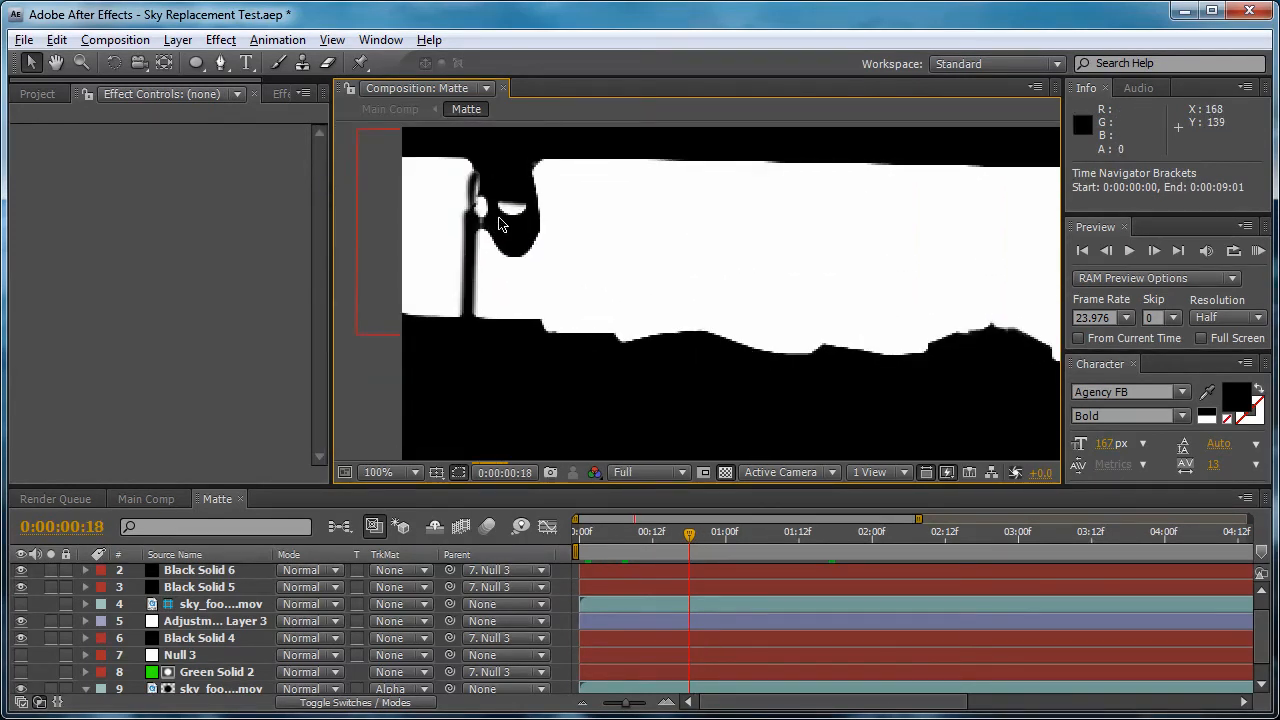
key("Page_Up")
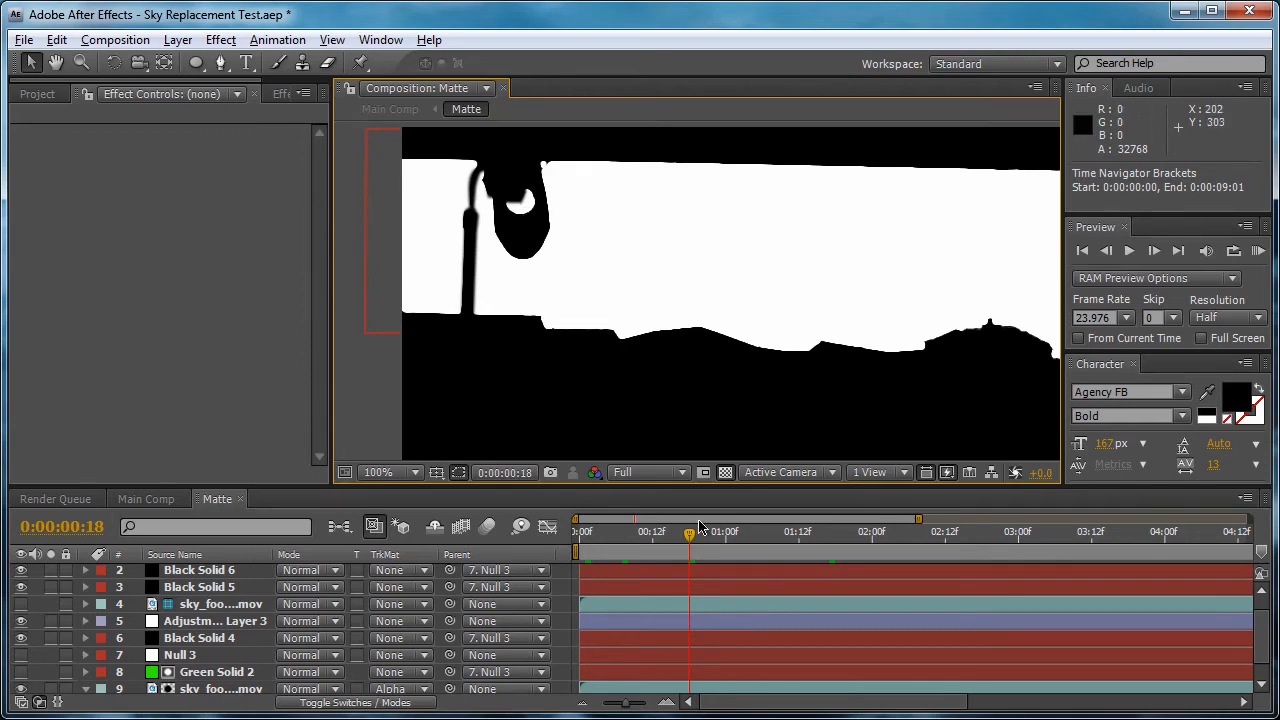
key("Page_Down")
key("Page_Down")
key("Page_Down")
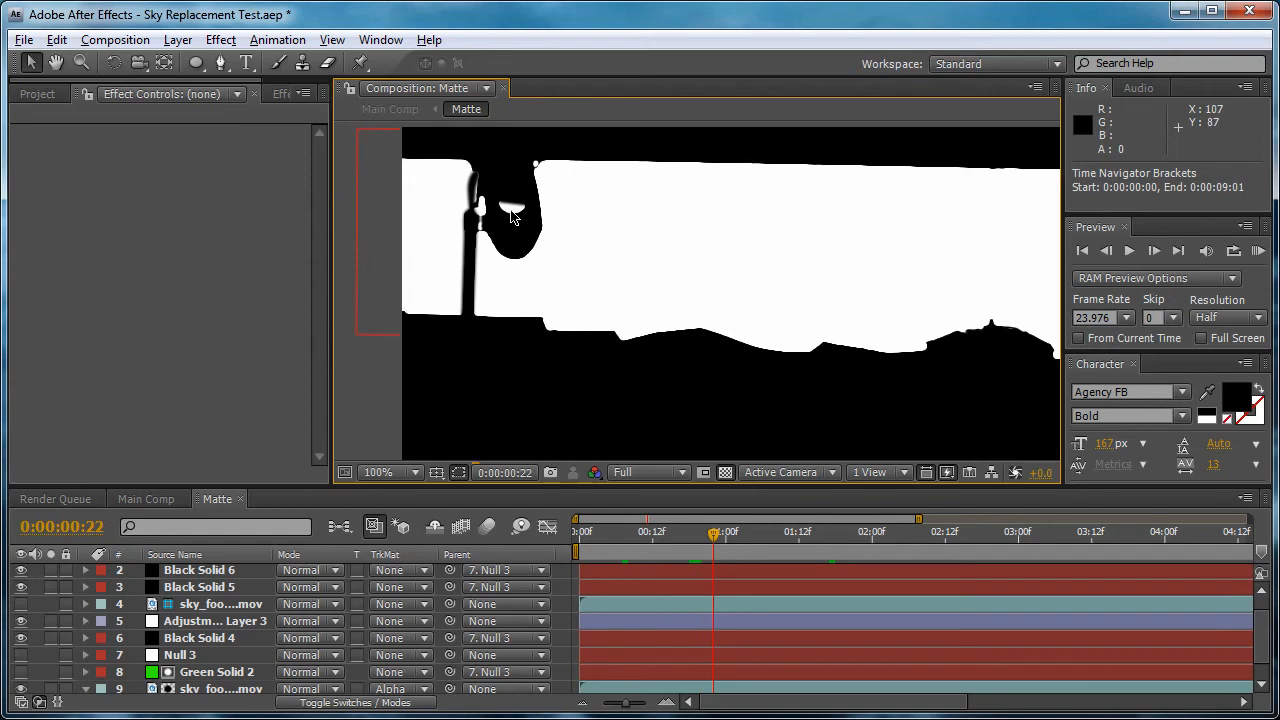
left_click_drag(594, 283, 491, 268)
left_click_drag(893, 351, 551, 297)
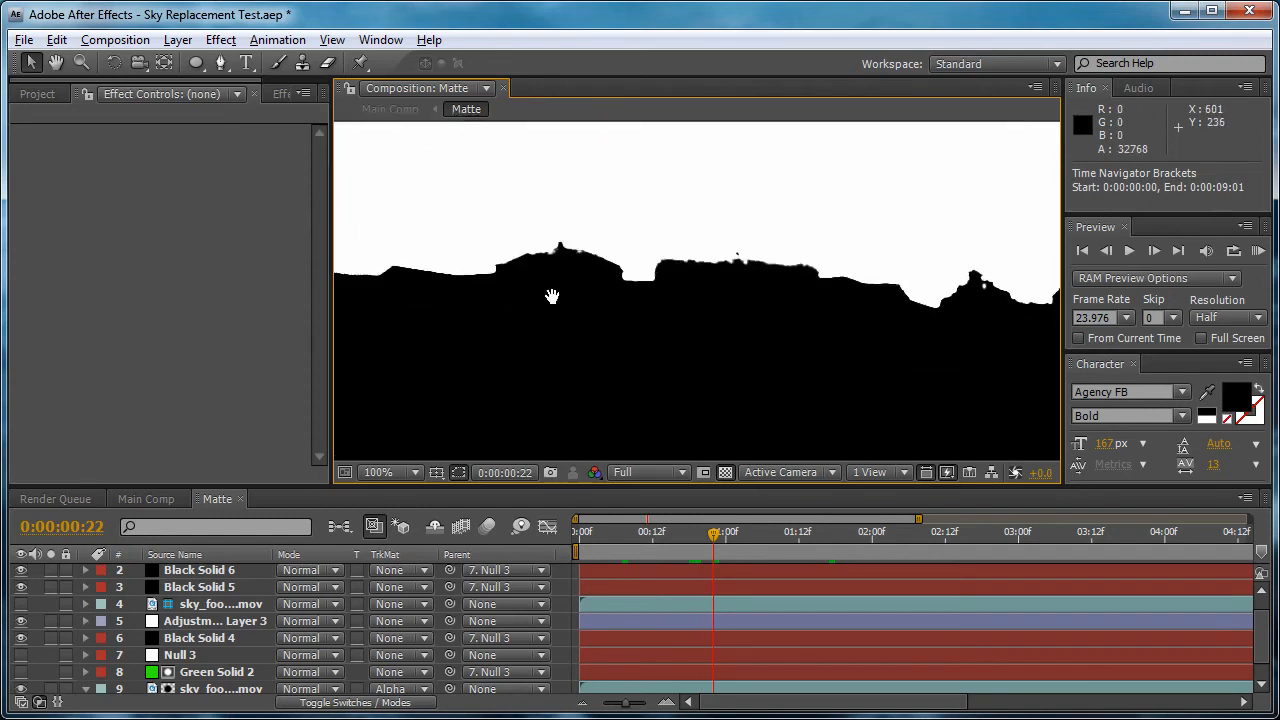
left_click_drag(826, 330, 683, 328)
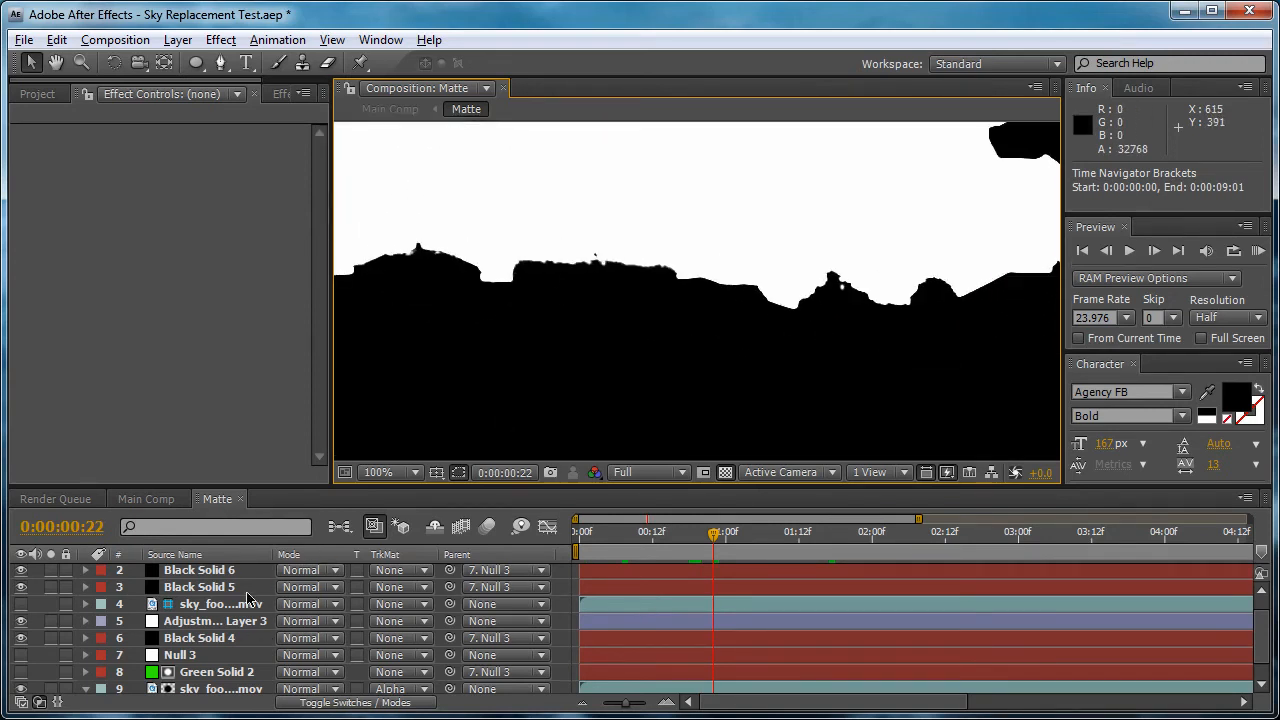
Select the White Solid 1 layer and temporarily hide it to check what it contributes to the matte at 0:00:00:22
scroll(211, 633, "up", 1)
left_click(205, 577)
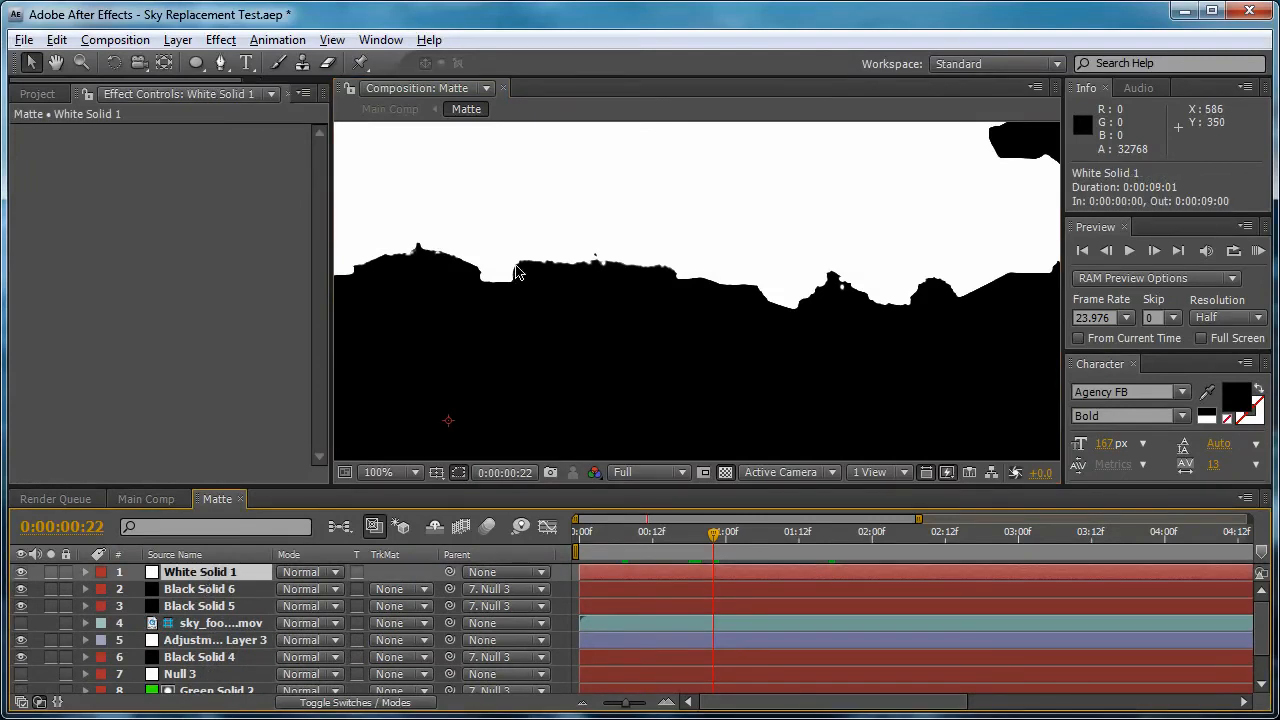
scroll(453, 250, "down", 1)
left_click_drag(448, 238, 626, 246)
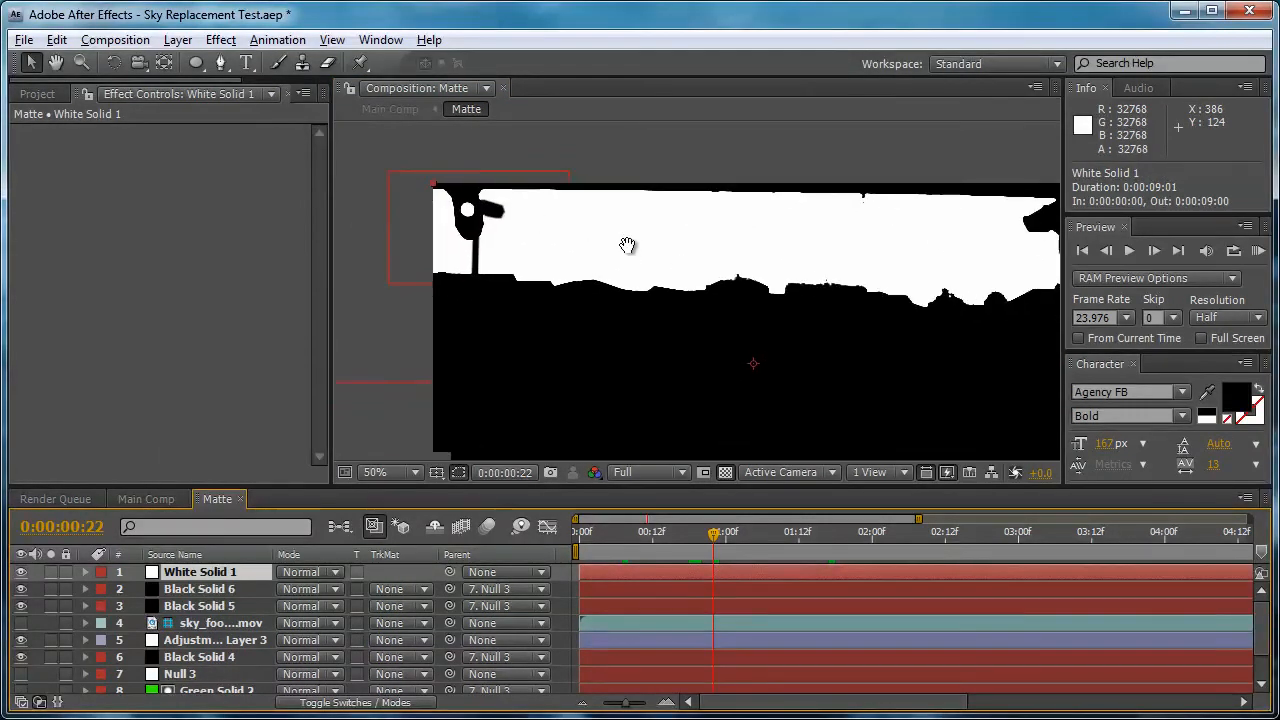
left_click_drag(718, 272, 635, 255)
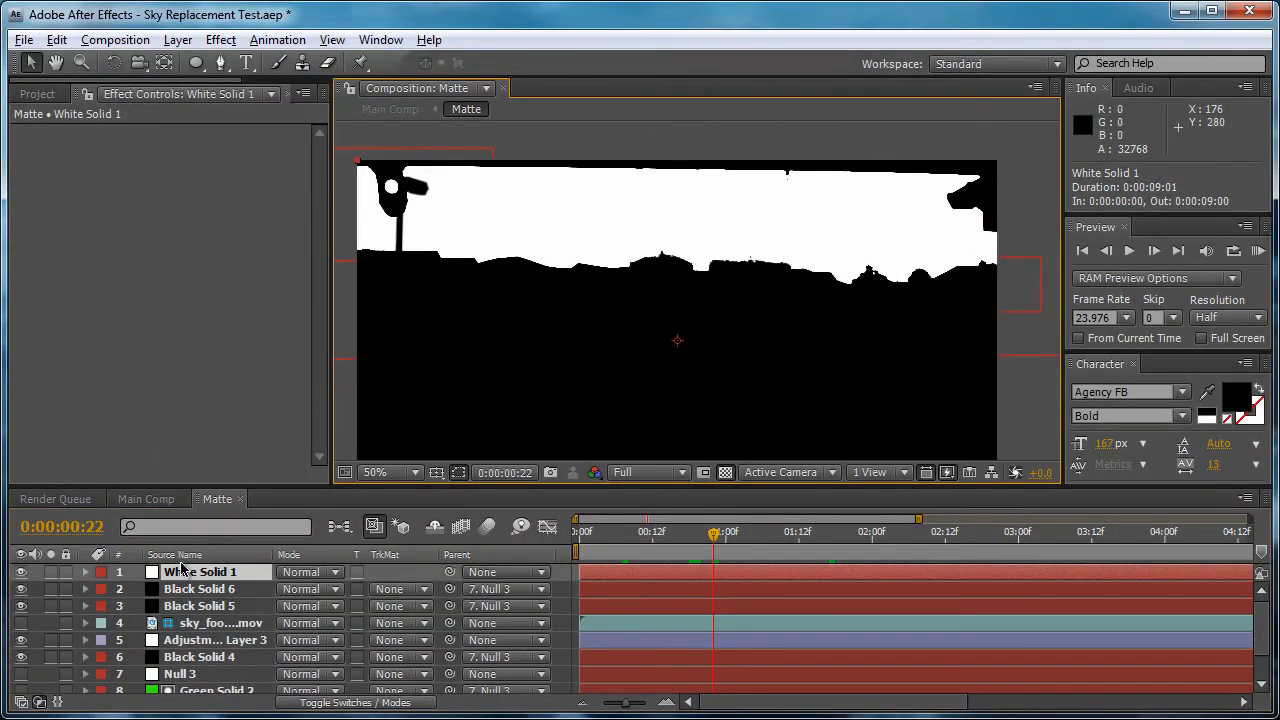
left_click(22, 574)
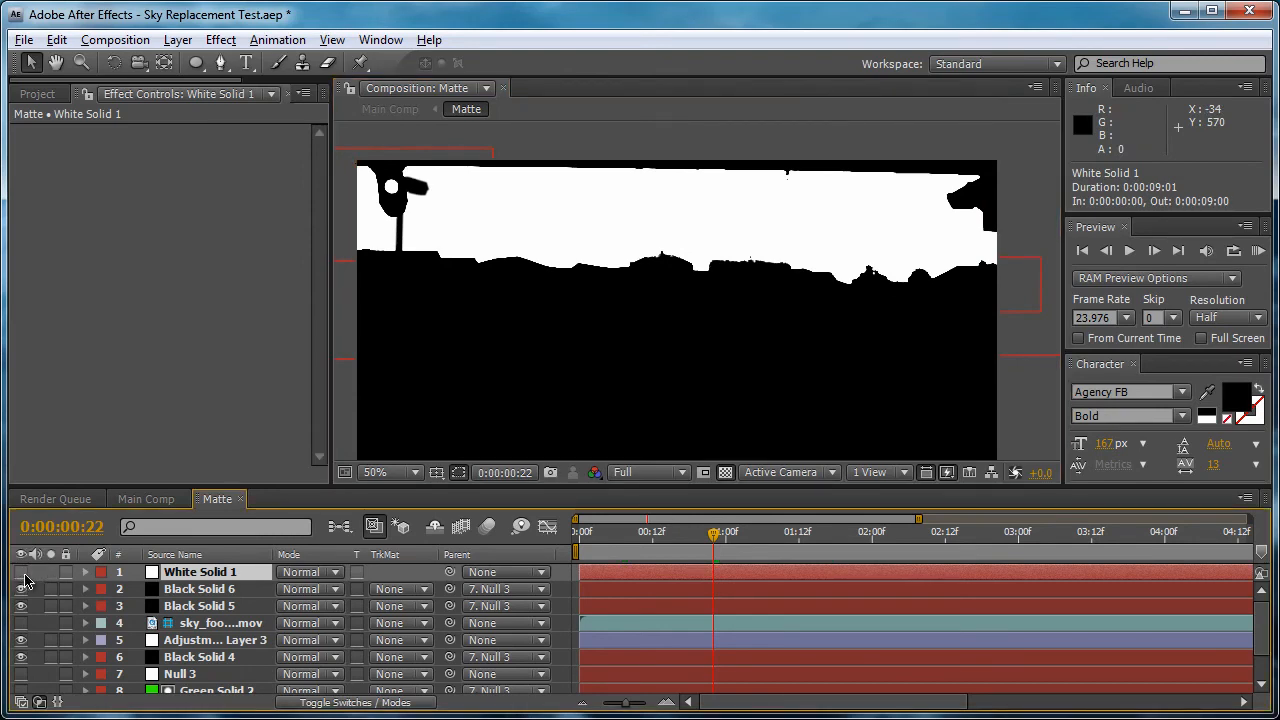
At 0:00:02:02, check the upper sky_footage layer's Guide Layer option and temporarily show its footage in the Matte composition
left_click(885, 532)
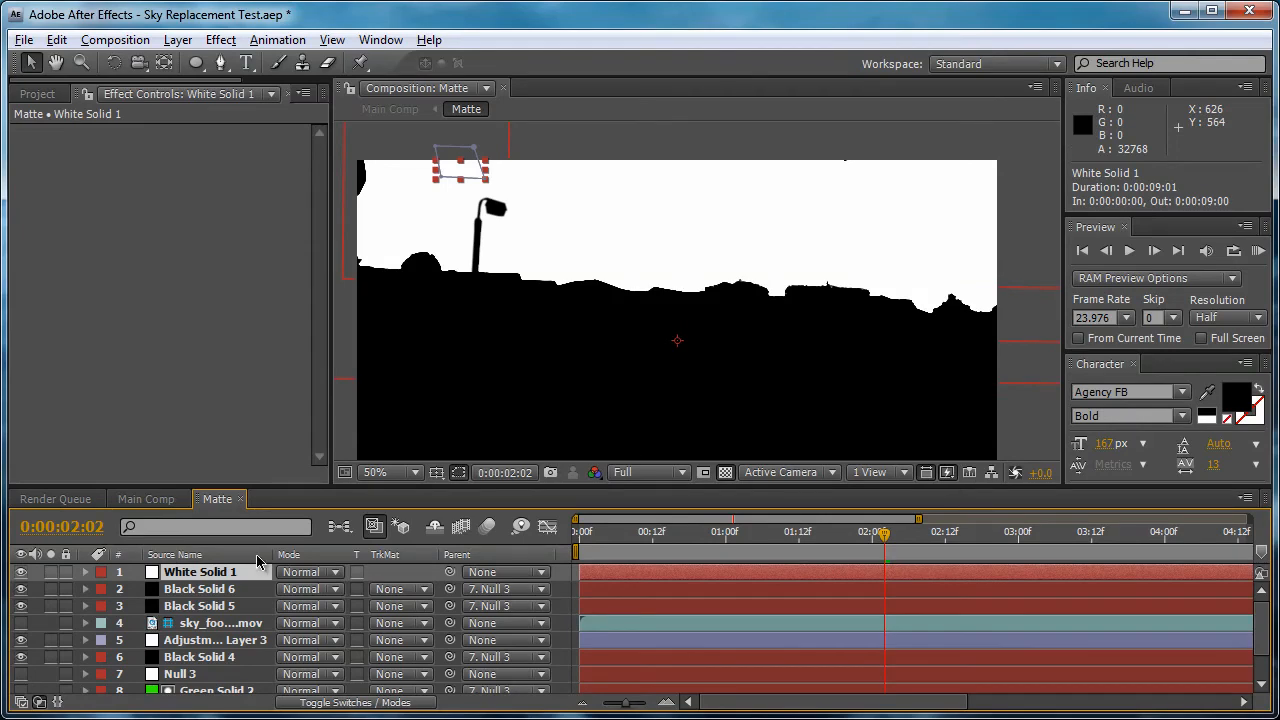
scroll(215, 655, "down", 1)
scroll(214, 645, "up", 1)
left_click(213, 624)
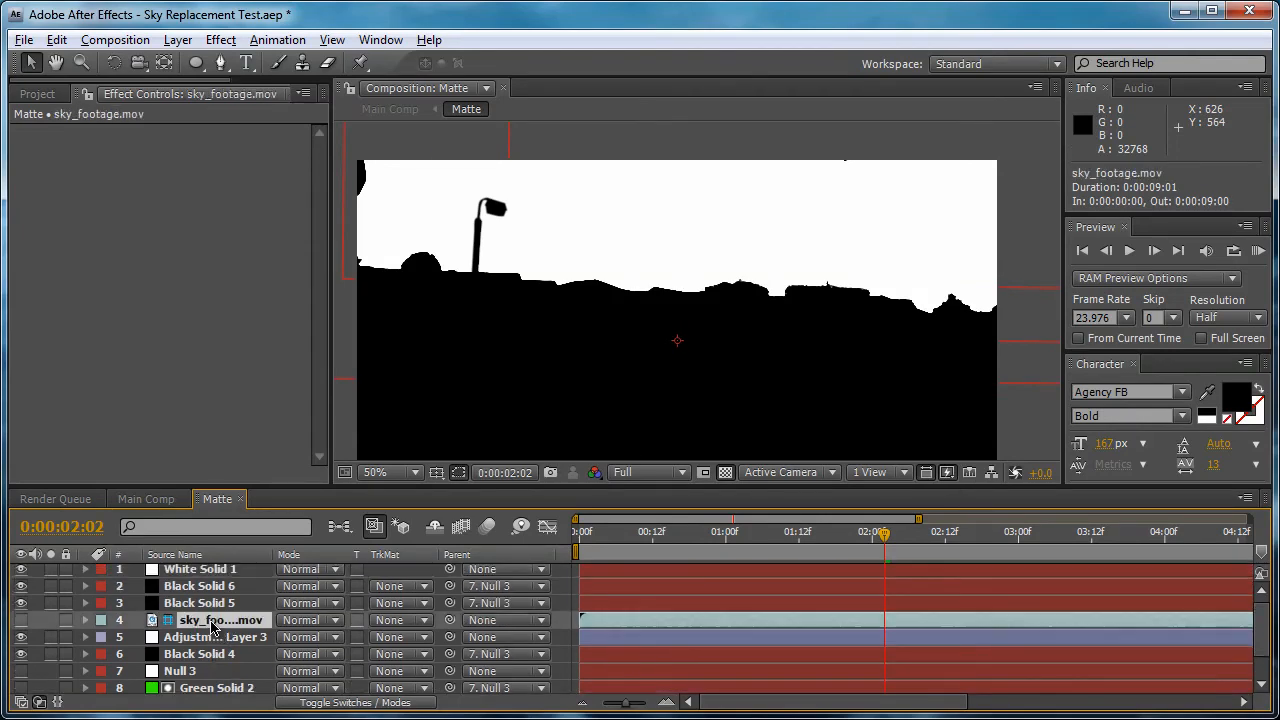
right_click(184, 624)
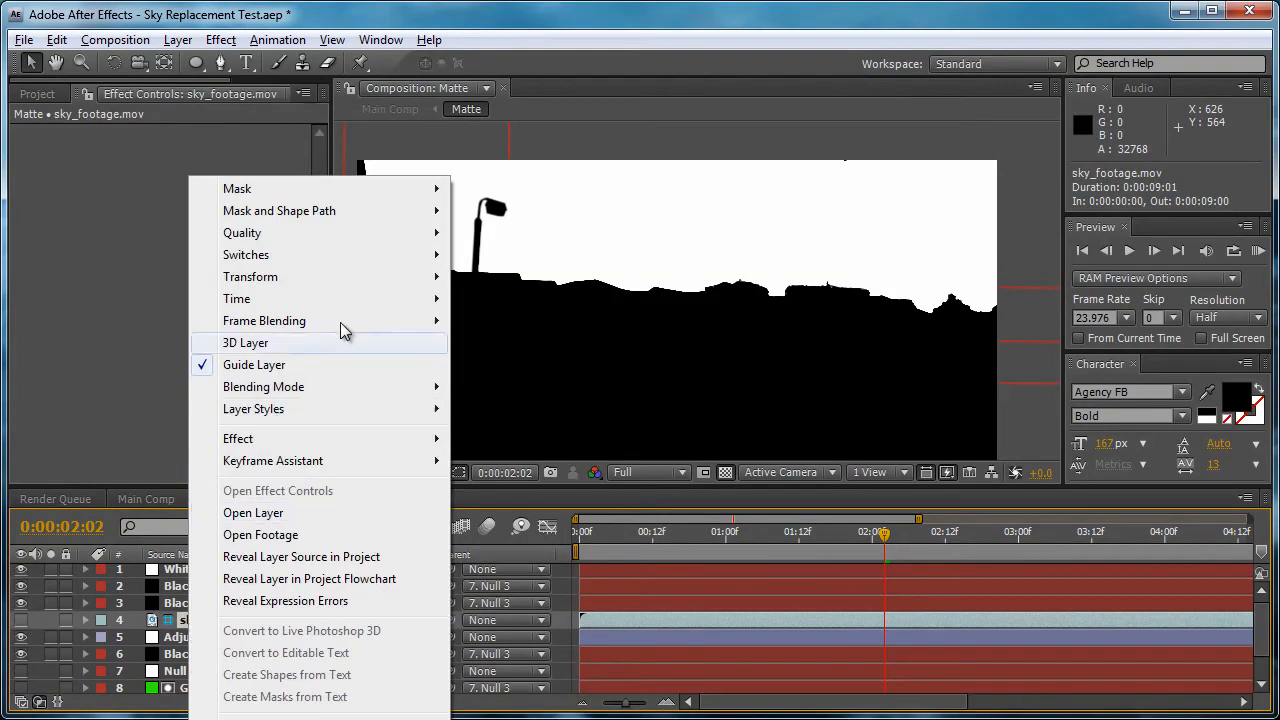
left_click(591, 616)
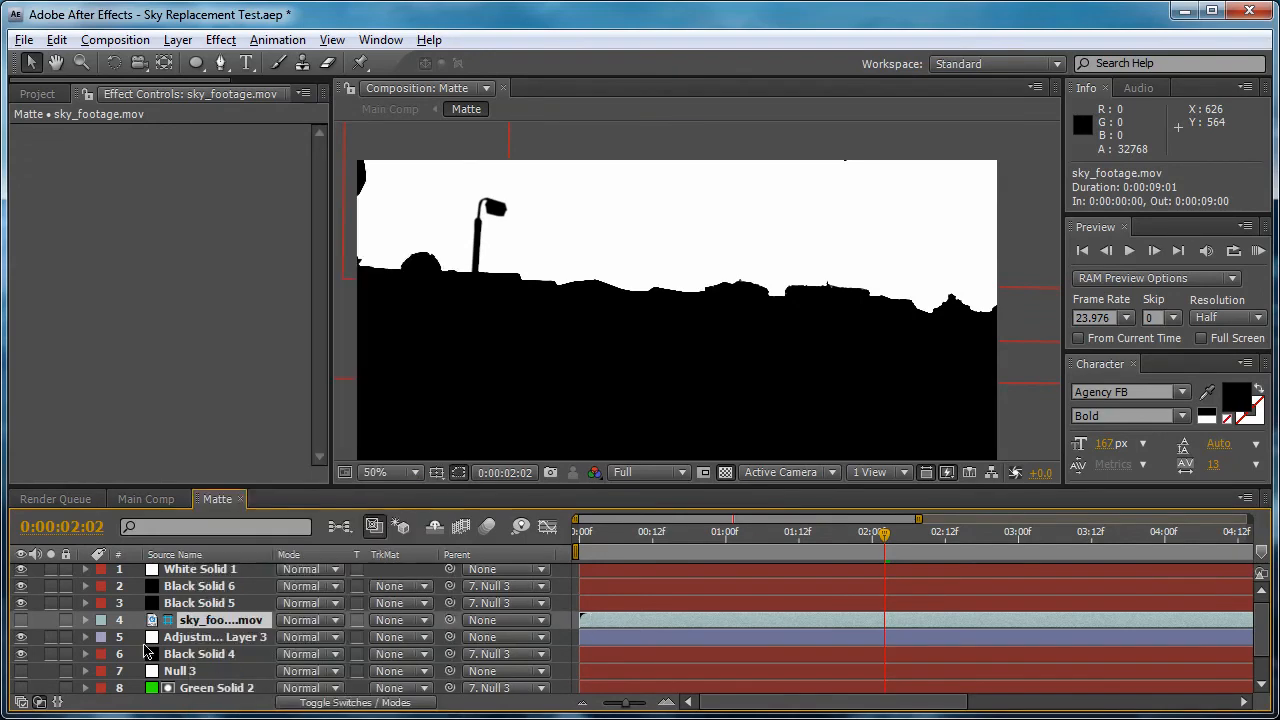
left_click(21, 620)
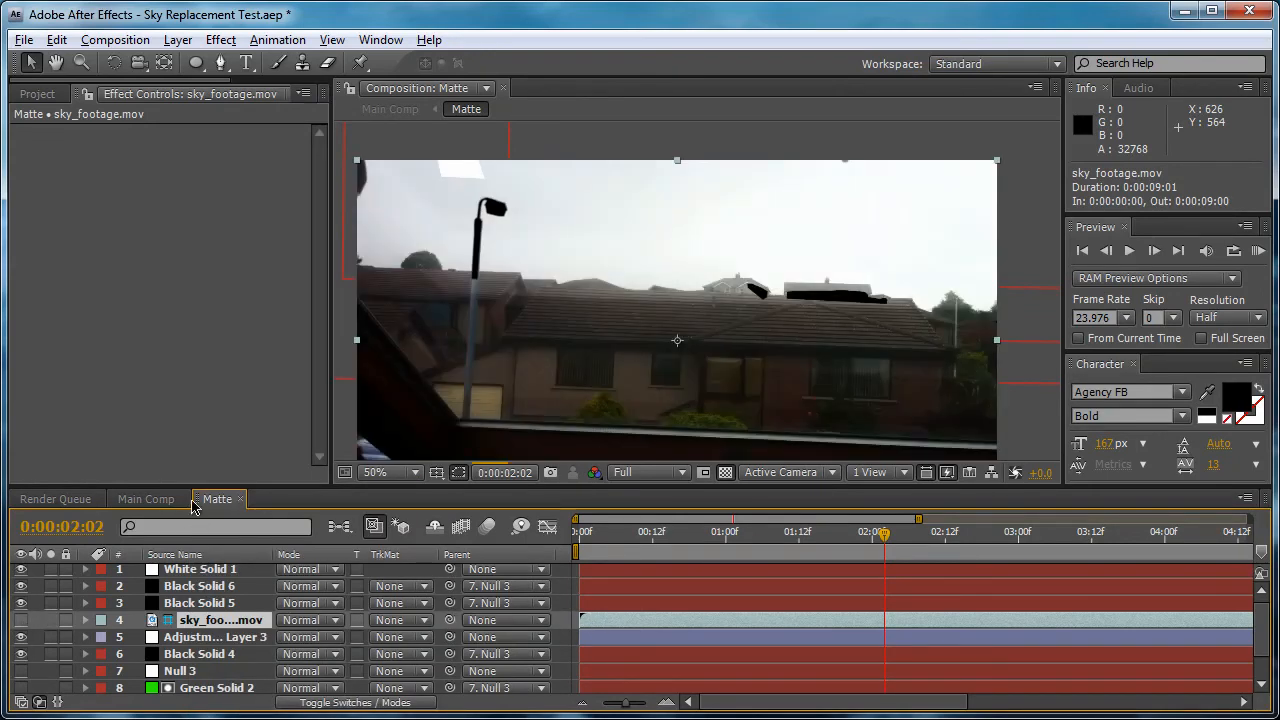
Collapse the Sky layer's properties in Main Comp and return to the Matte composition
left_click(149, 499)
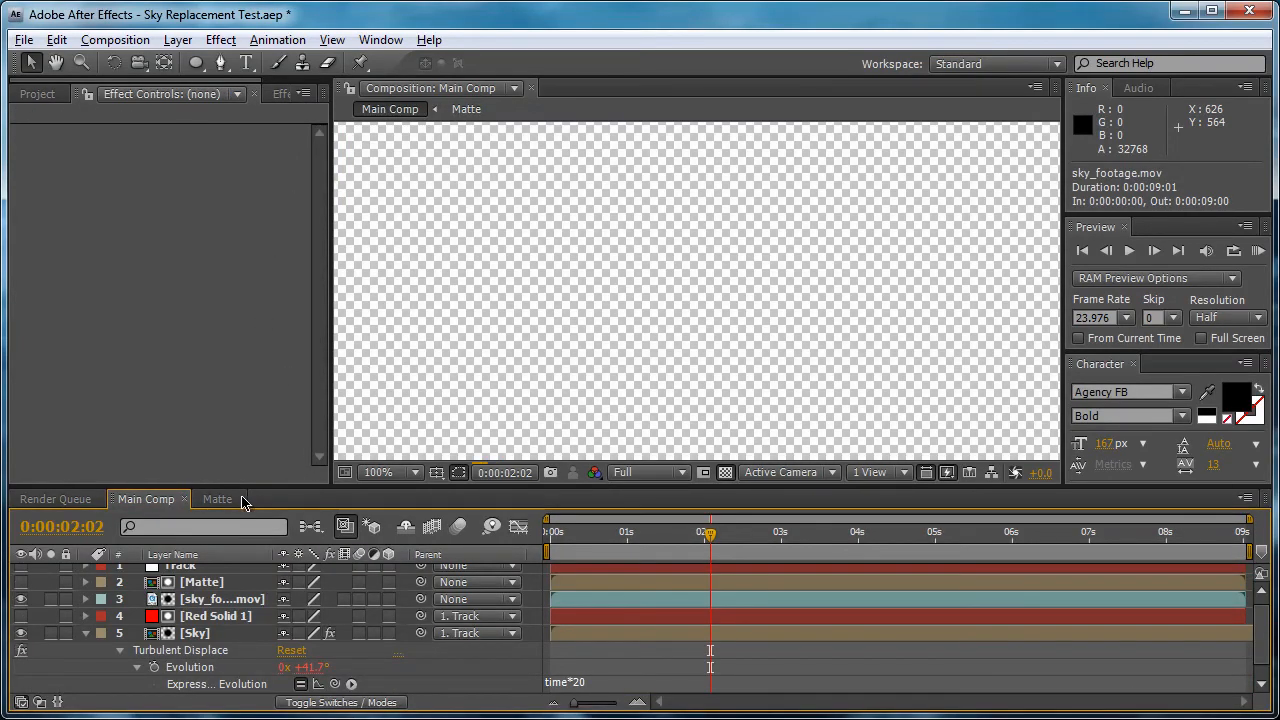
left_click(86, 633)
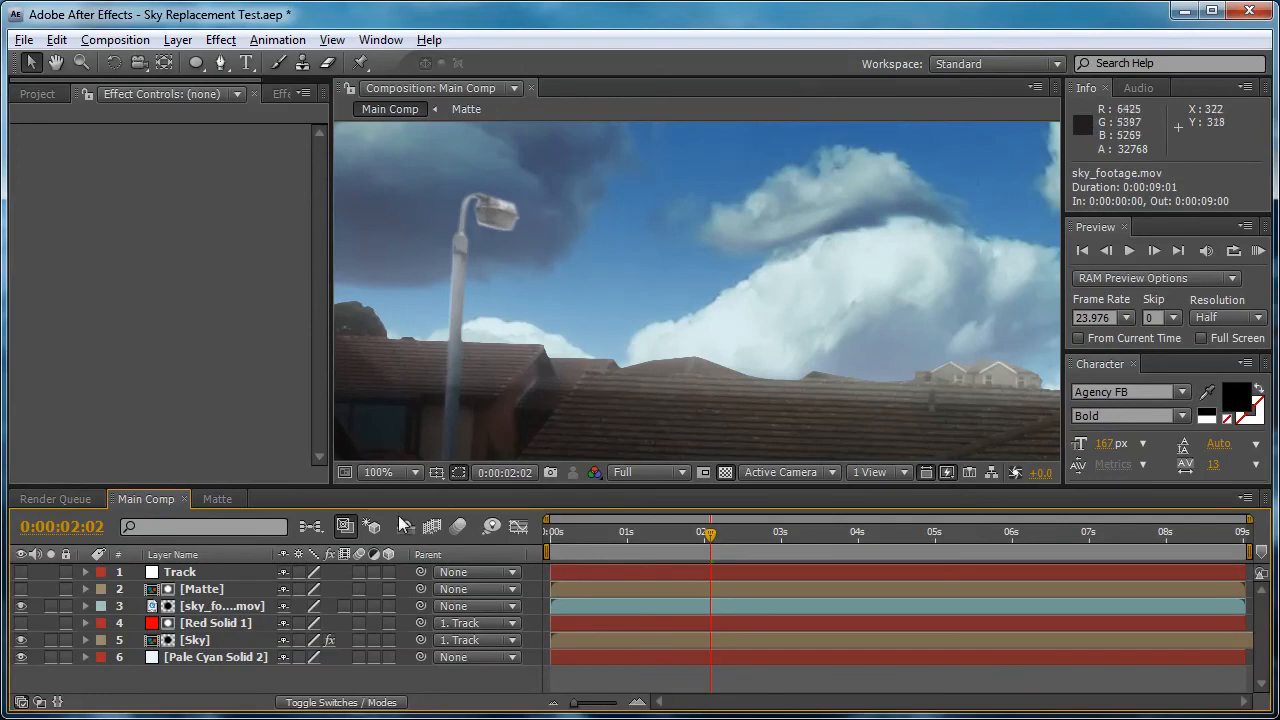
left_click(217, 499)
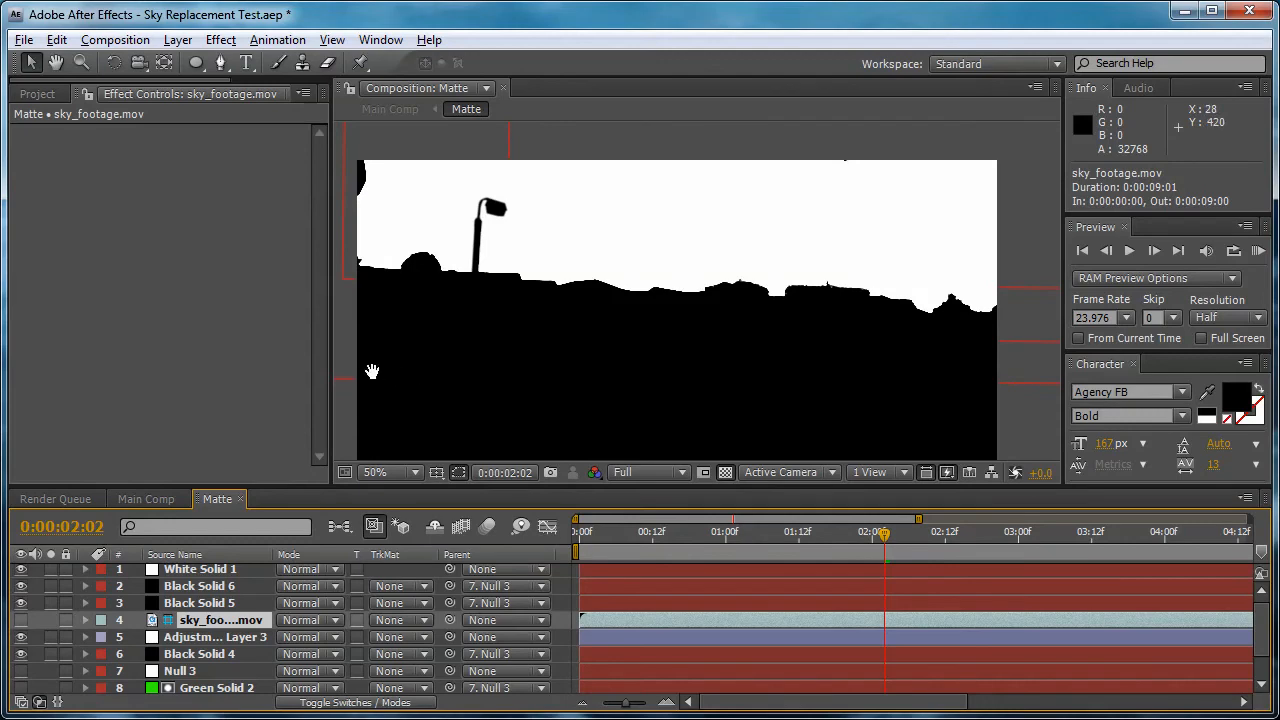
left_click_drag(371, 372, 400, 343)
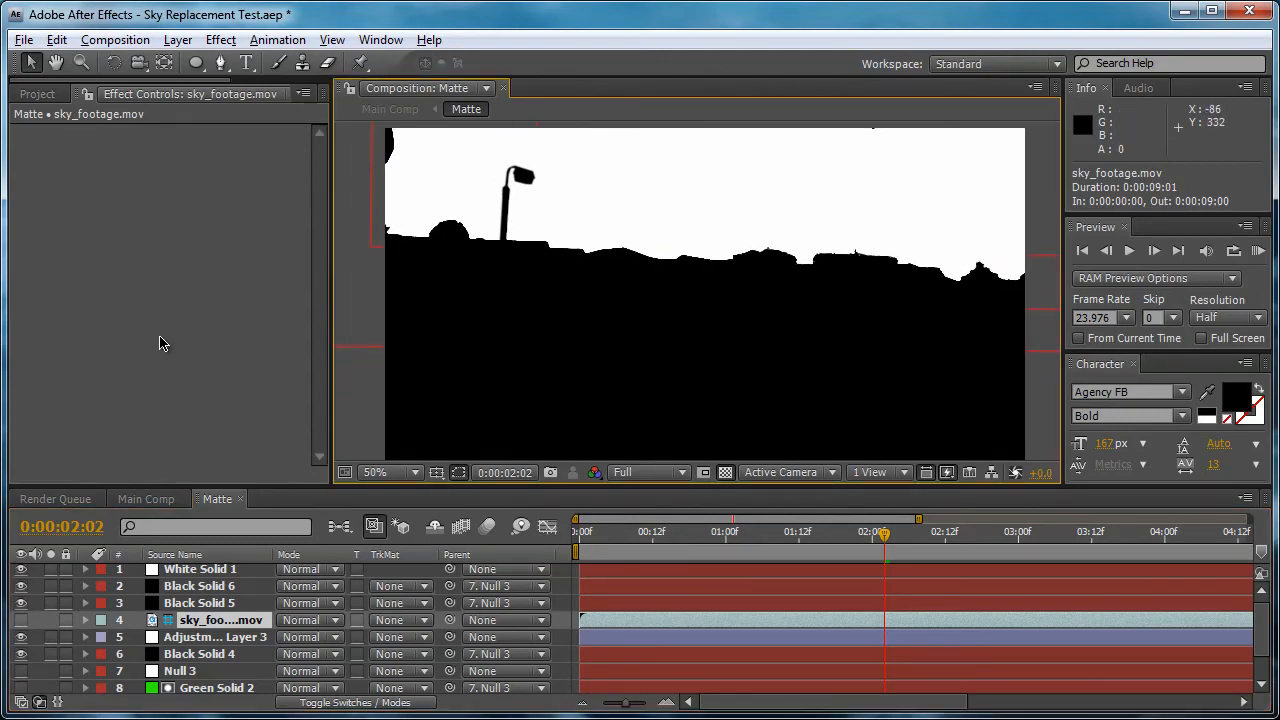
Show the project's folders, switch to Windows Explorer to view sky_footage.mov in QuickTime, and close the movie and folder windows
left_click(38, 94)
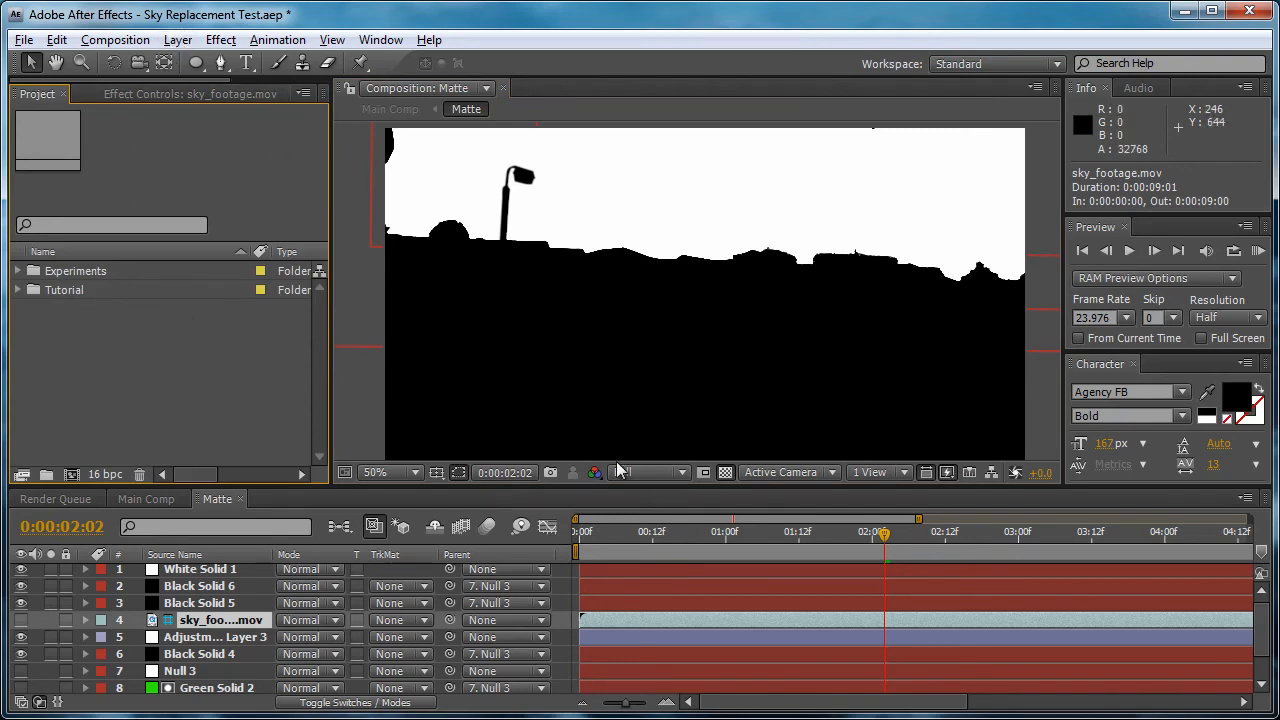
key("alt+Tab")
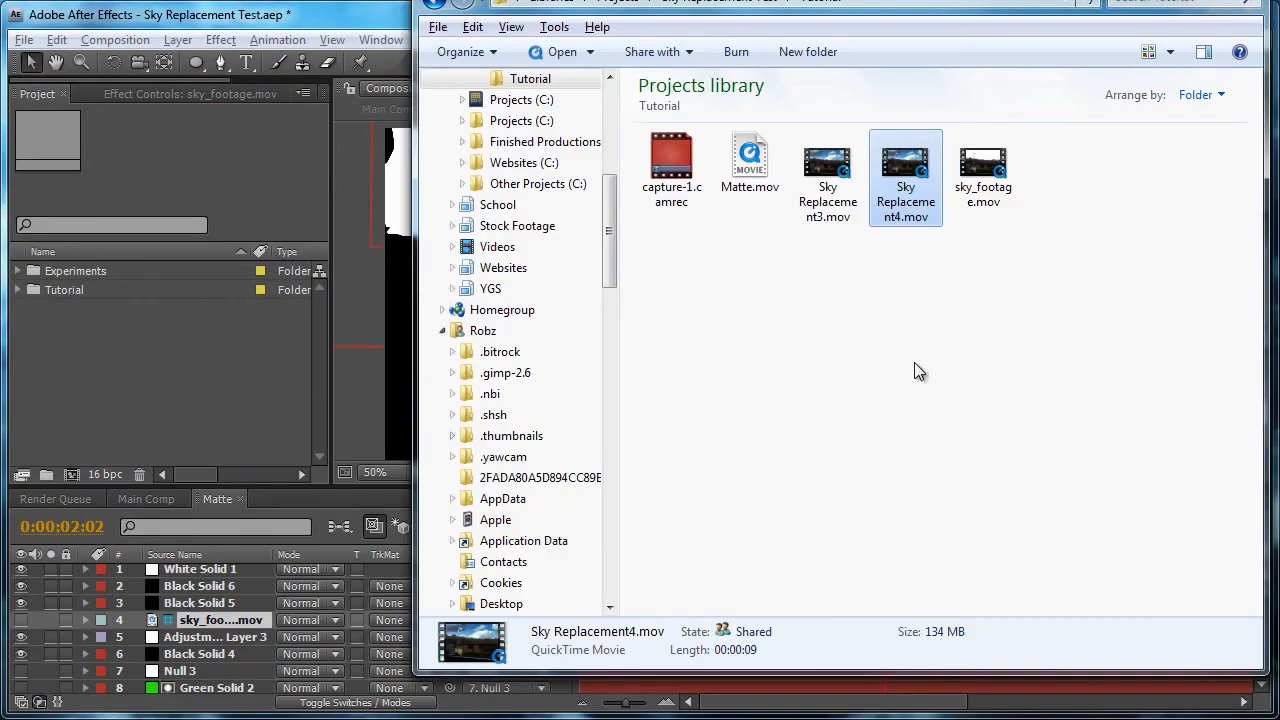
left_click(983, 175)
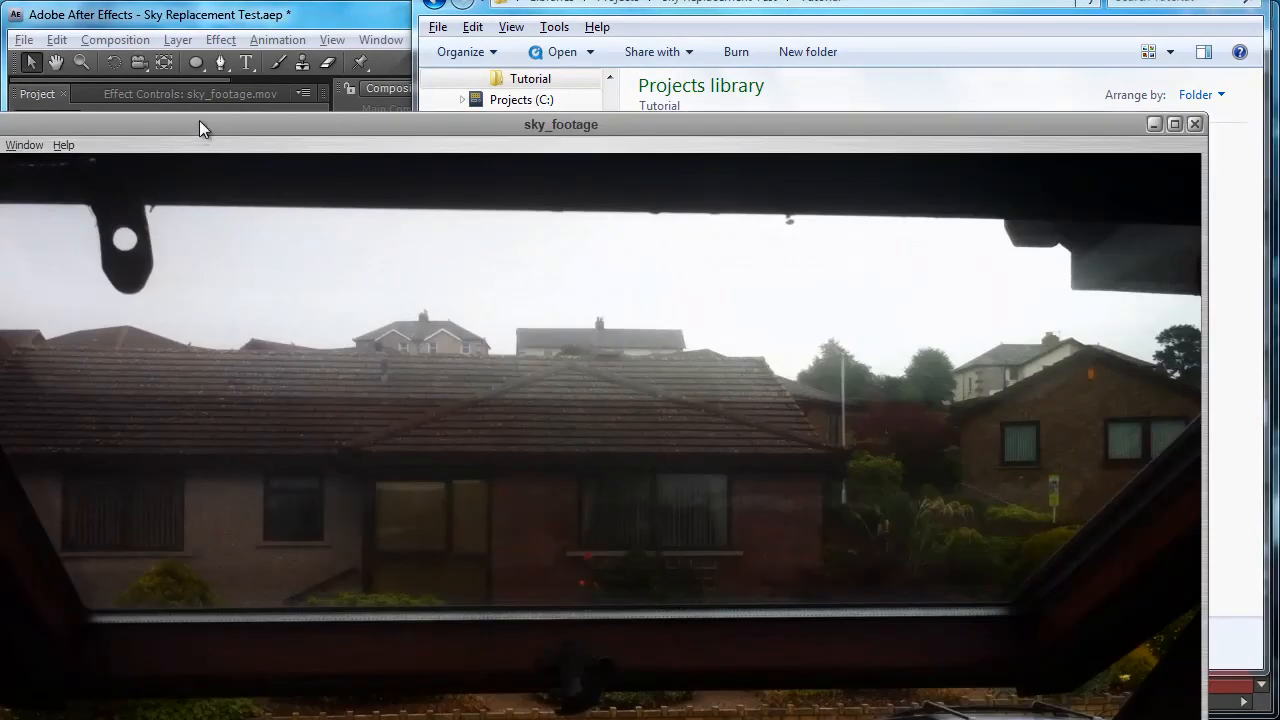
double_click(199, 121)
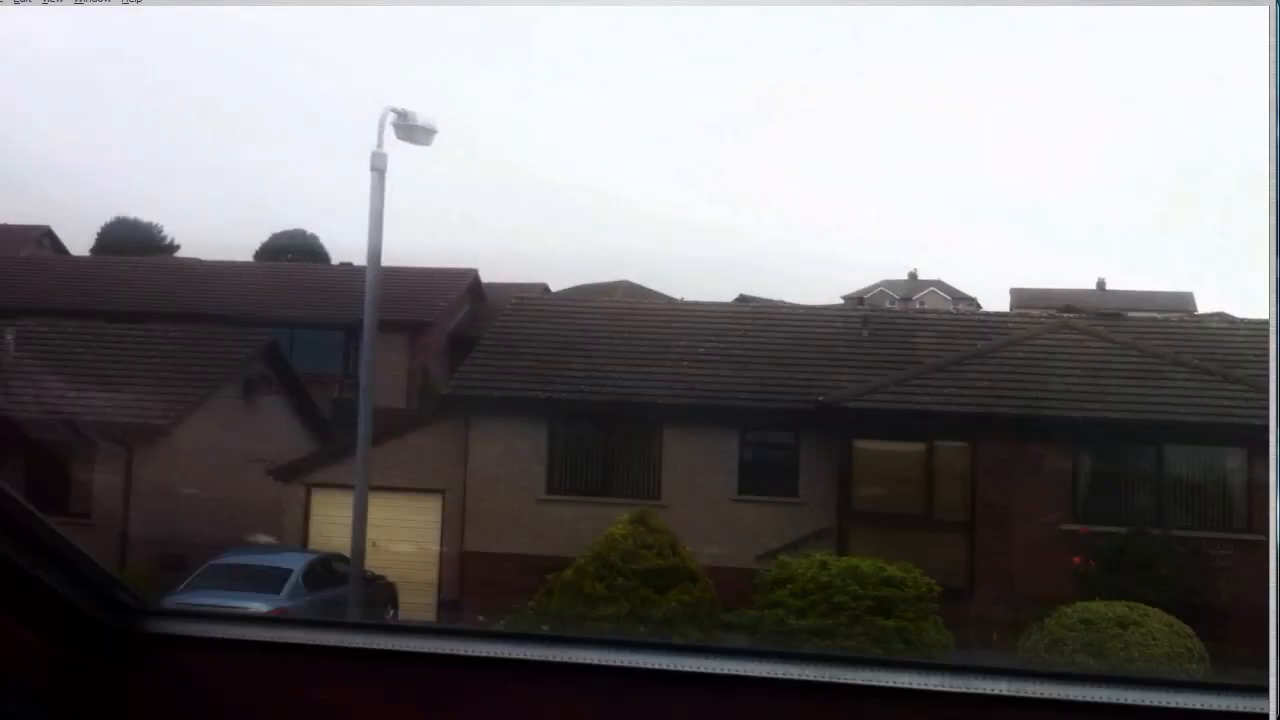
key("ctrl+w")
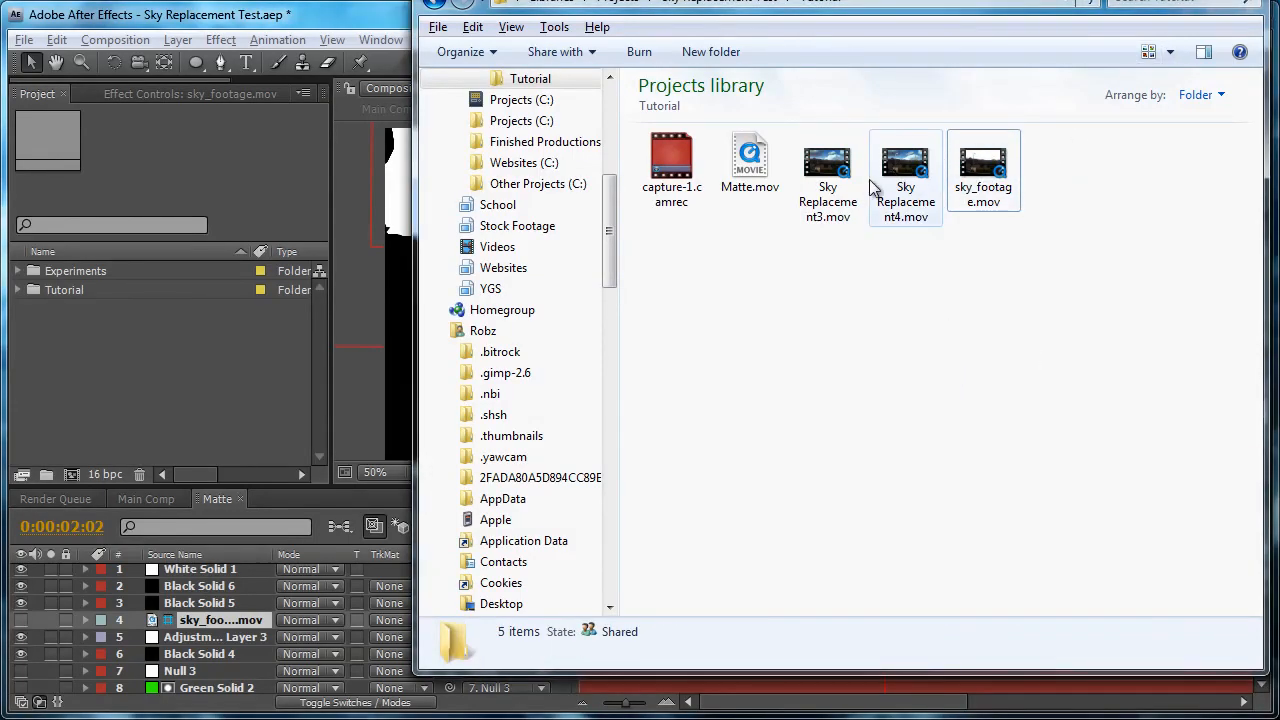
key("ctrl+w")
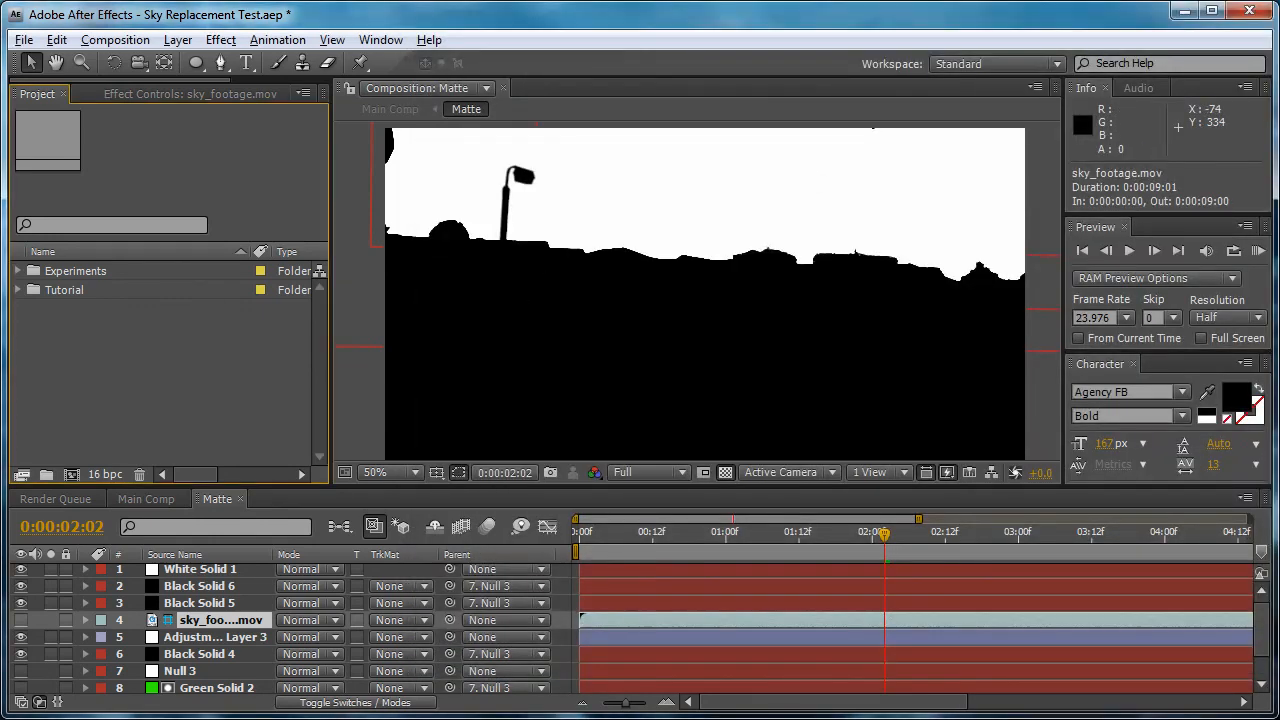